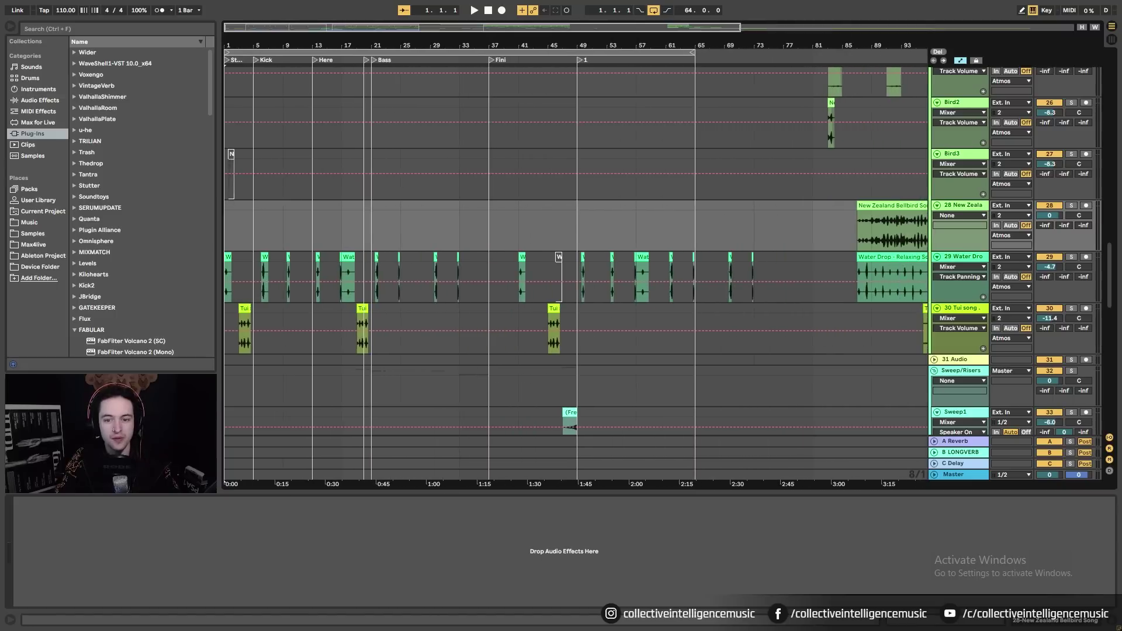
Hide the automation lanes on the arrangement tracks
left_click_drag(617, 41, 466, 65)
scroll(577, 247, "up", 5)
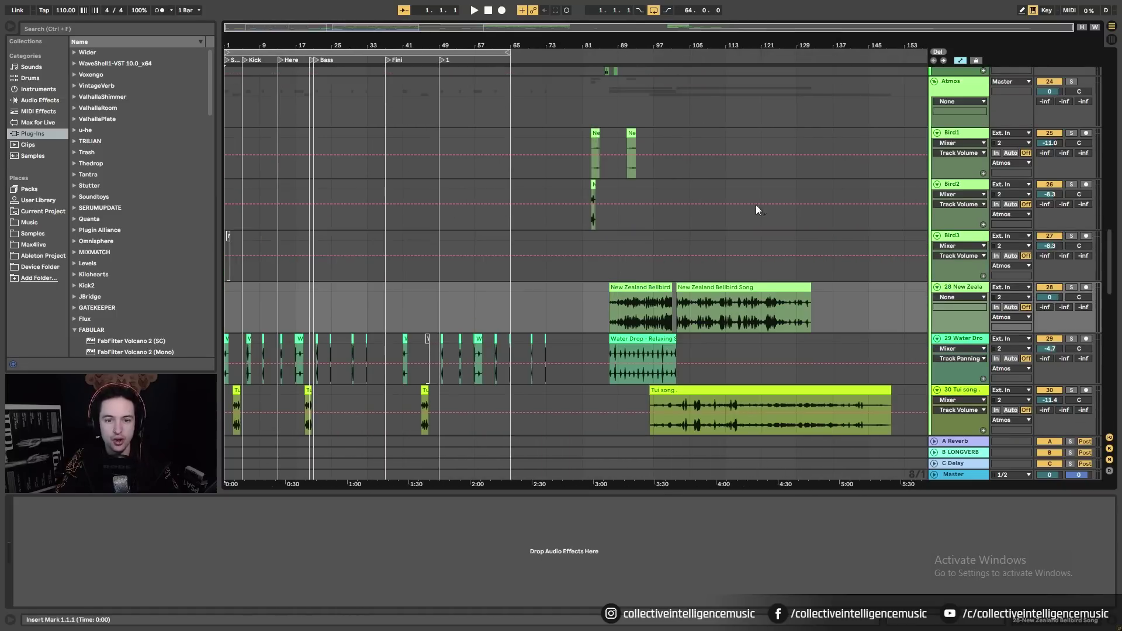
left_click_drag(1108, 263, 1108, 219)
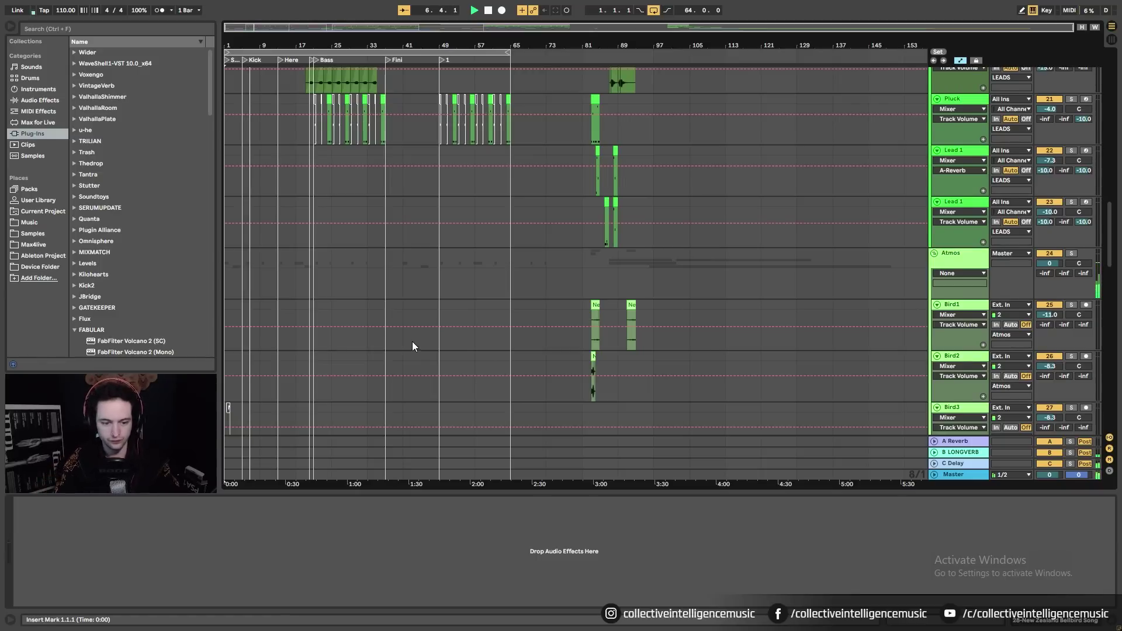
scroll(413, 341, "up", 2)
left_click(959, 60)
Review the atmosphere, sweep and FX tracks across the arrangement while it plays
left_click_drag(248, 46, 310, 78)
left_click_drag(1115, 232, 1119, 391)
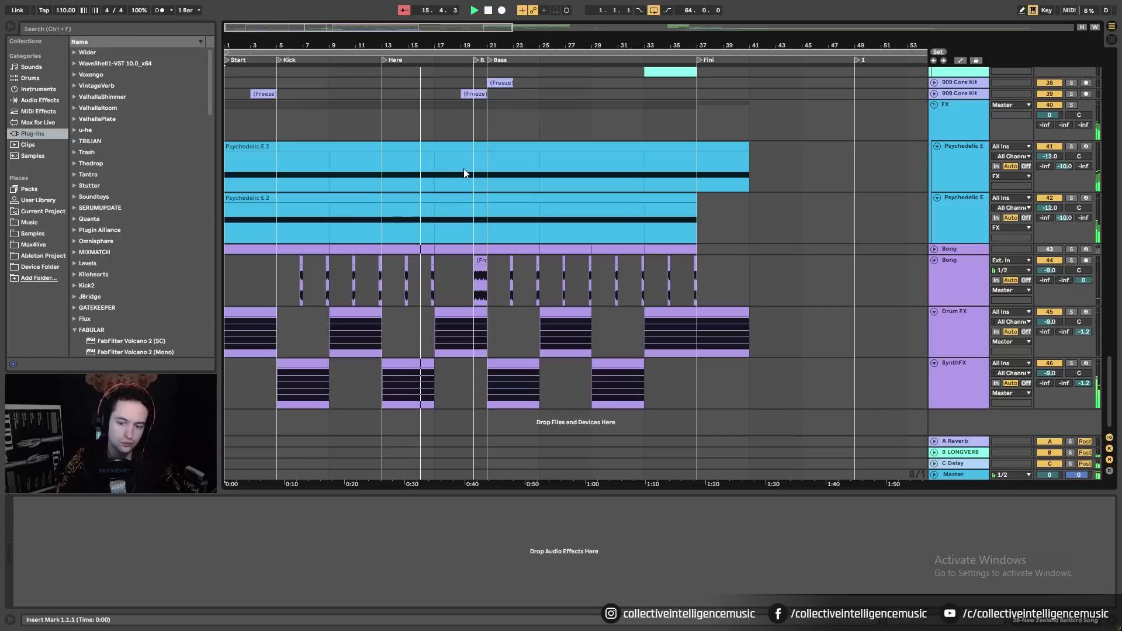
left_click_drag(516, 35, 531, 145)
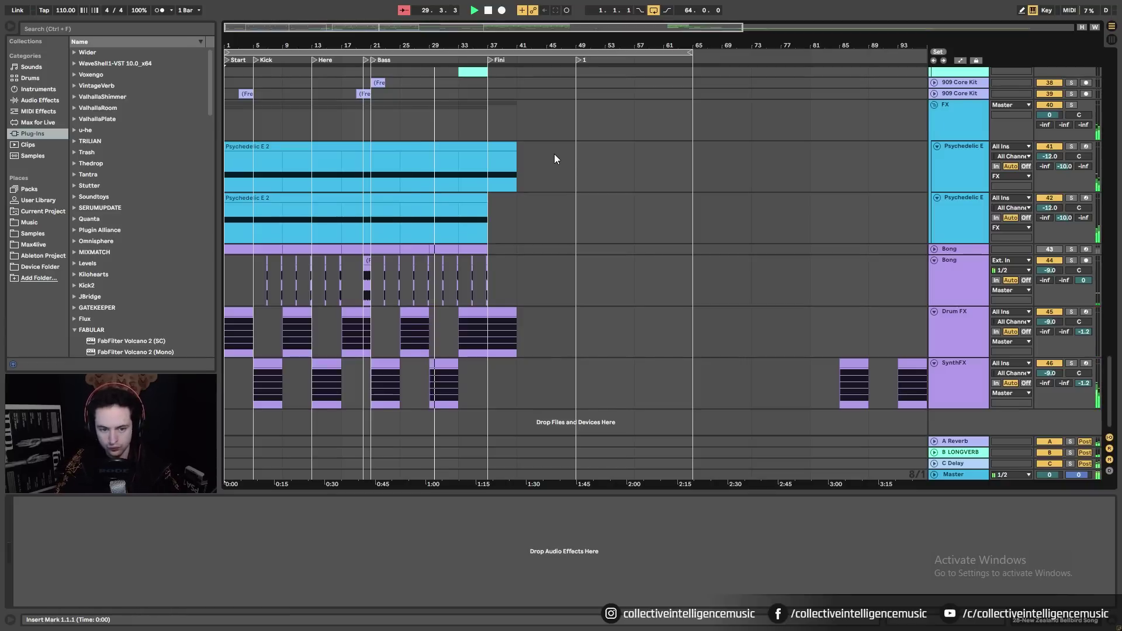
scroll(554, 160, "up", 5)
scroll(553, 168, "up", 14)
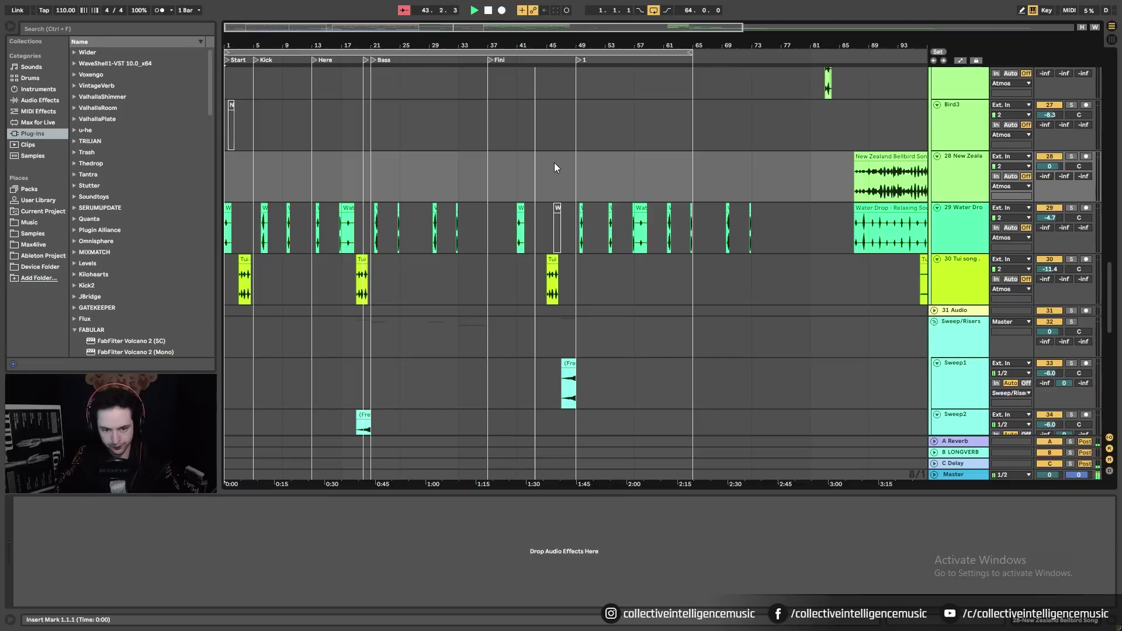
scroll(555, 165, "down", 2)
scroll(563, 180, "down", 10)
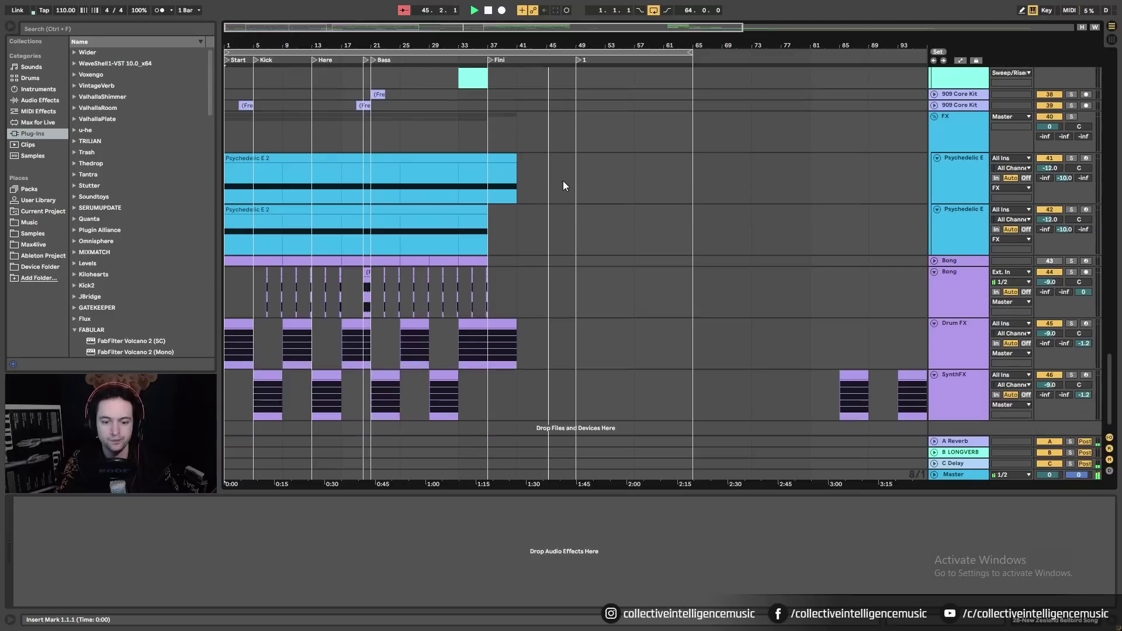
scroll(562, 180, "up", 5)
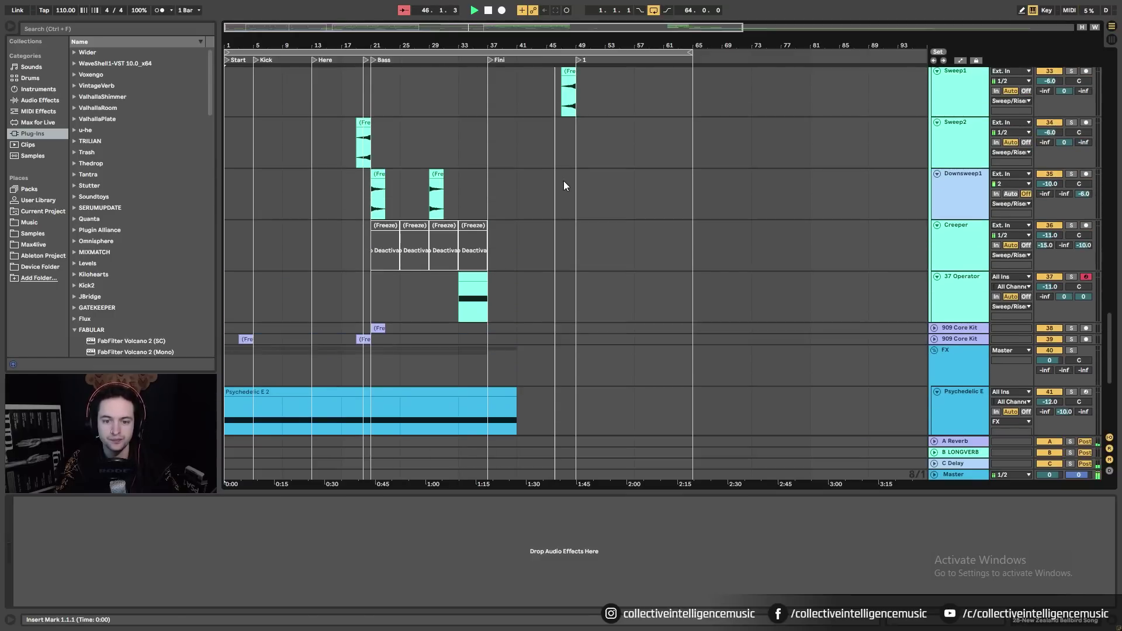
Review the kick, sub bass, mid bass and percussion tracks during playback of bars 47 to 63
scroll(563, 182, "up", 10)
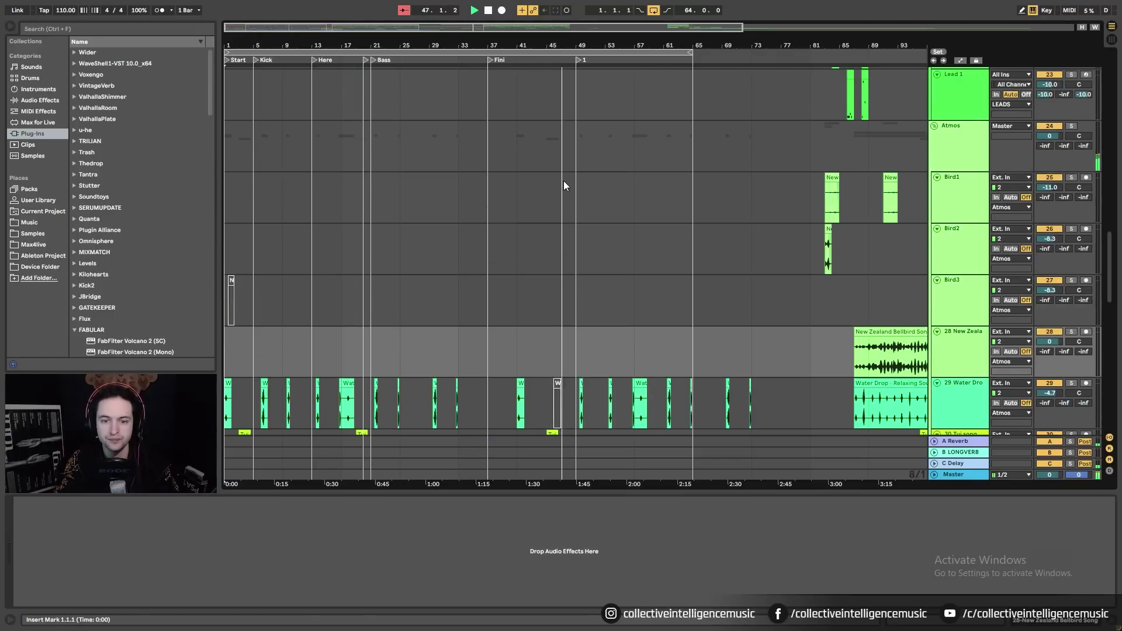
scroll(564, 182, "up", 10)
scroll(565, 184, "up", 10)
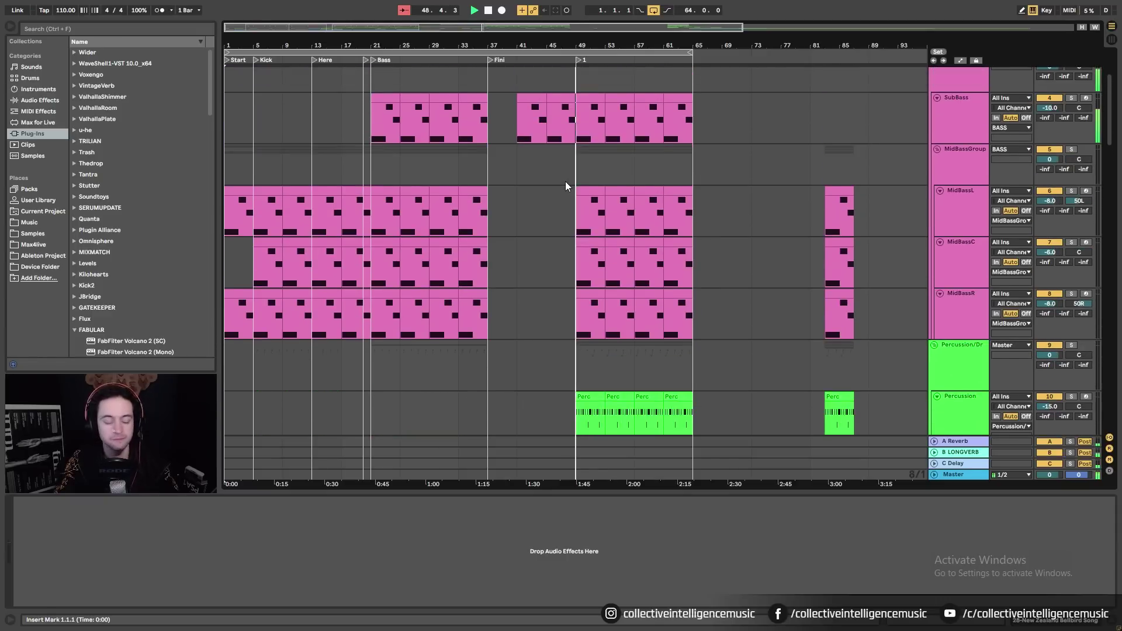
scroll(566, 177, "up", 2)
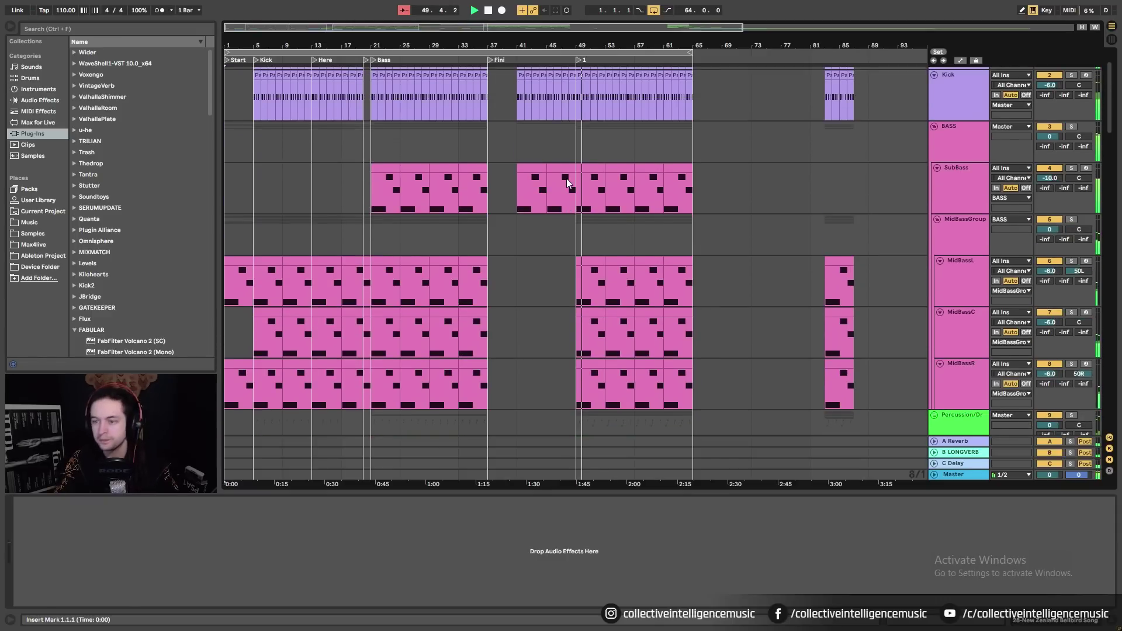
scroll(566, 178, "up", 1)
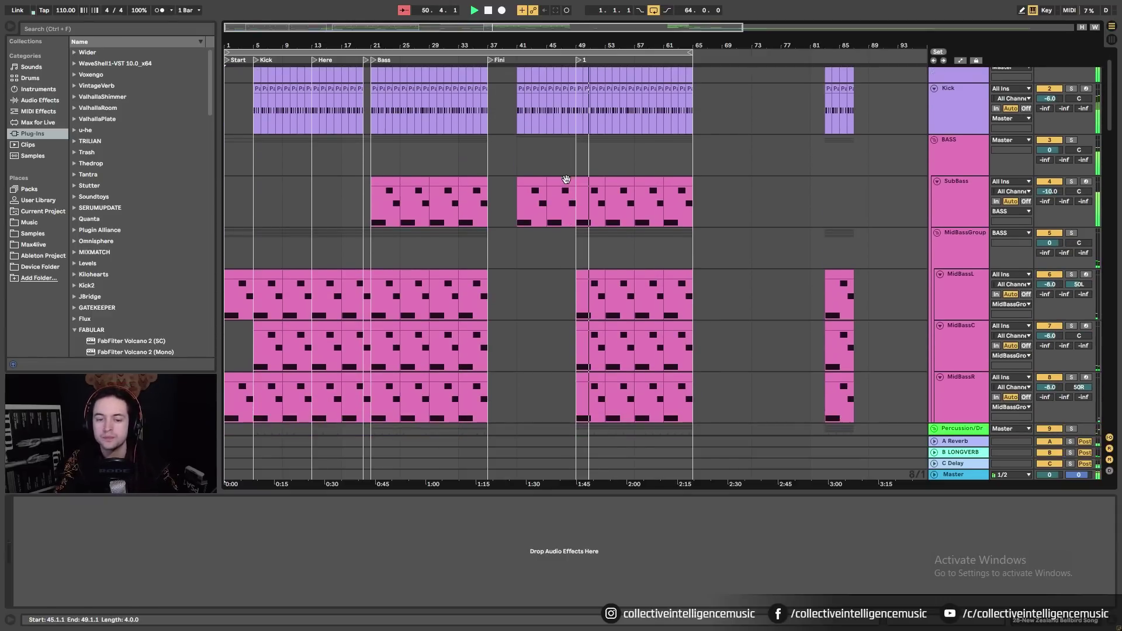
scroll(566, 179, "down", 1)
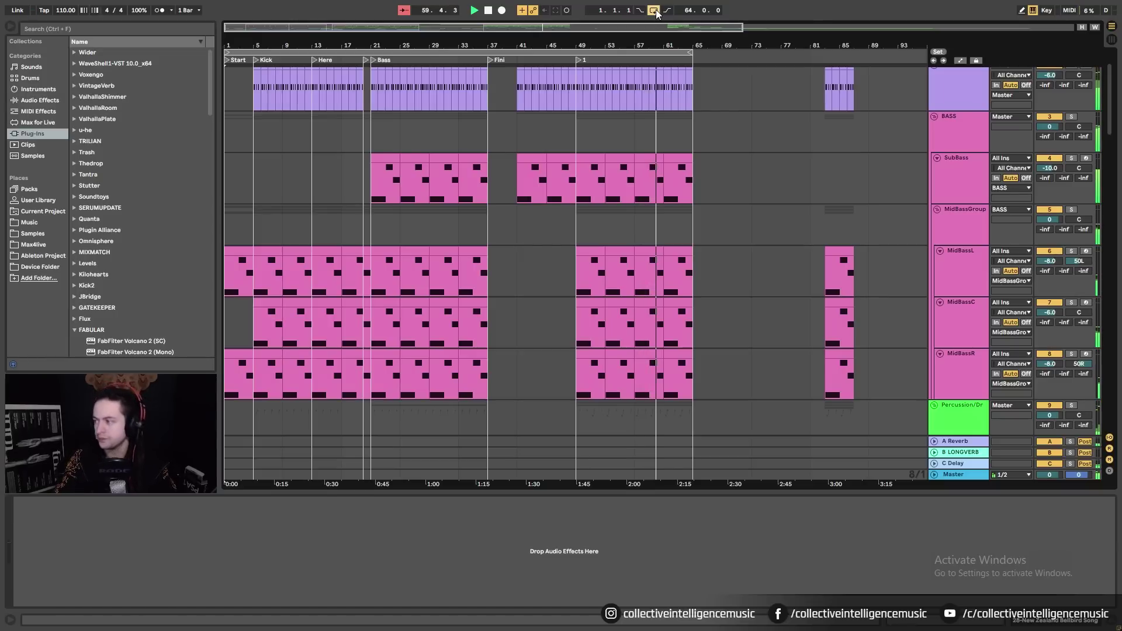
scroll(704, 154, "up", 2)
scroll(705, 143, "down", 2)
scroll(706, 132, "down", 2)
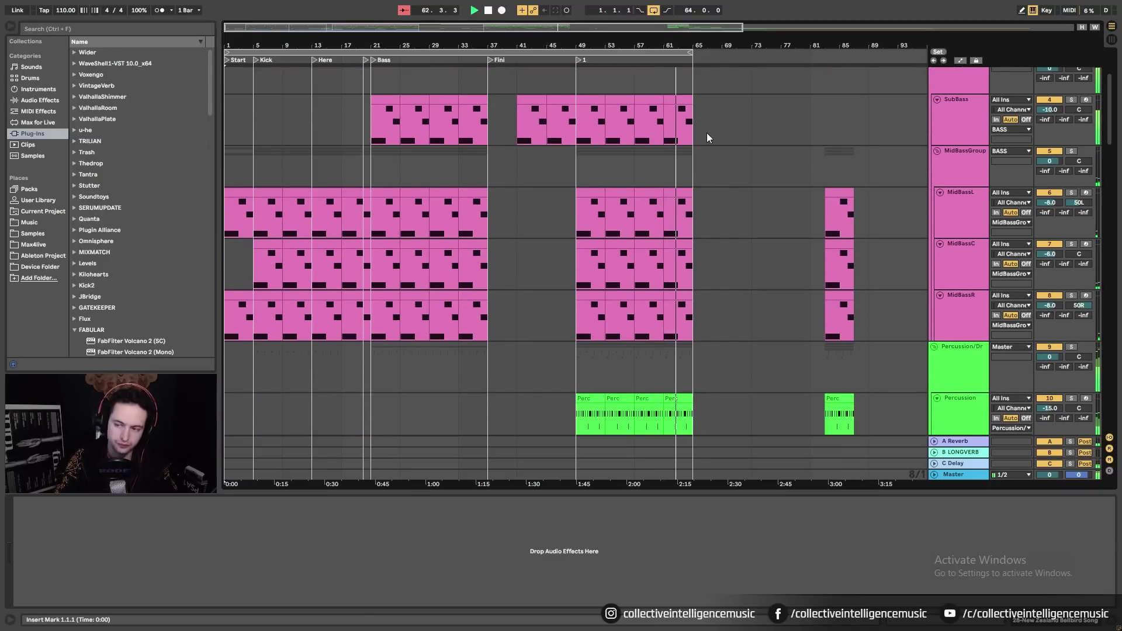
left_click(648, 167)
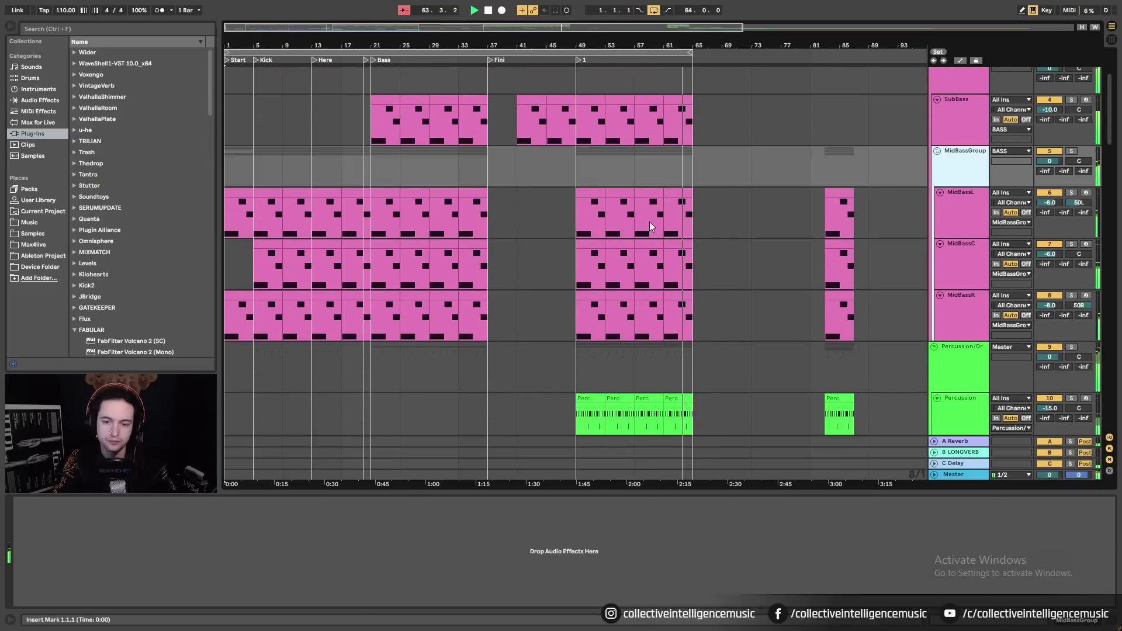
Extend the arrangement loop to a length of 72 bars and stop playback
scroll(647, 236, "up", 2)
left_click_drag(691, 52, 750, 62)
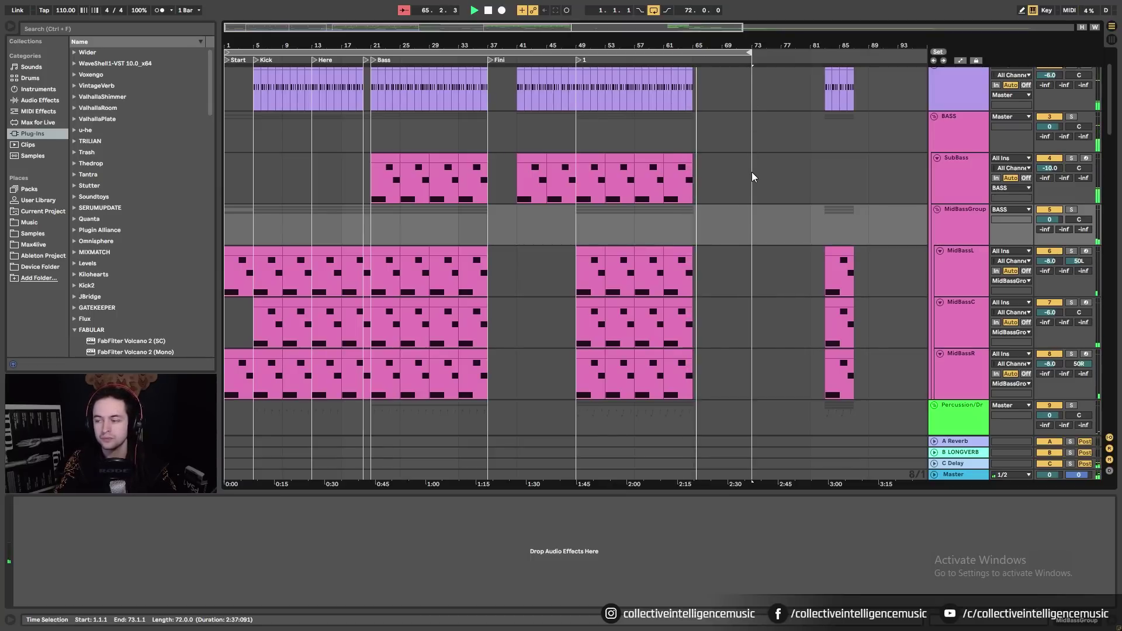
scroll(751, 170, "up", 2)
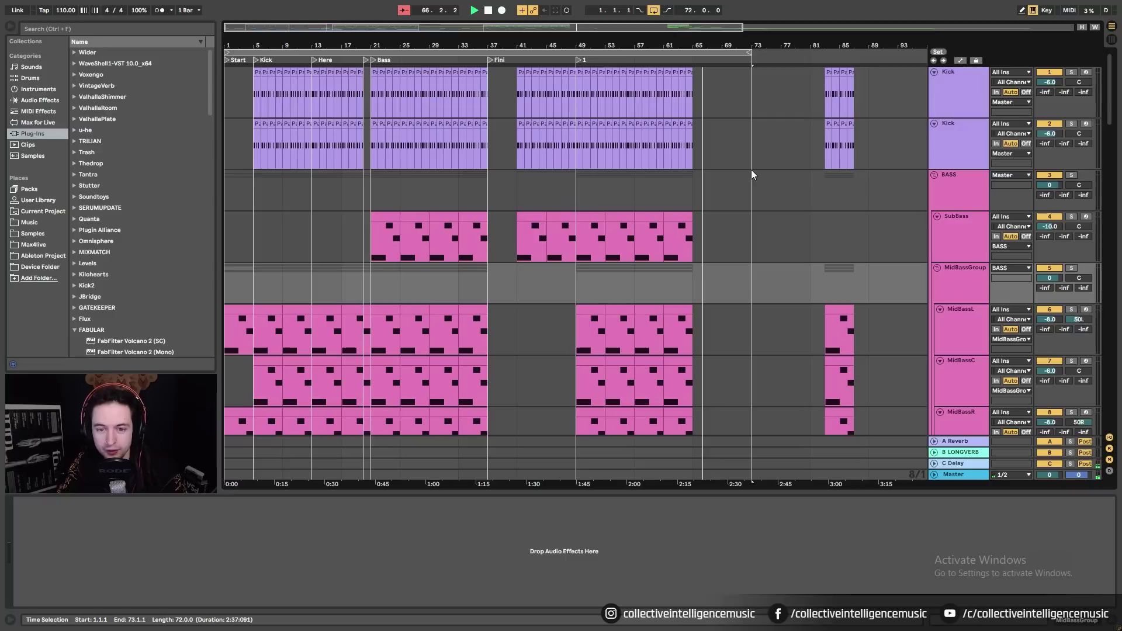
key("space")
Examine the intro's mid bass clips, the clap, lead and FX tracks, and the bass clips between bars 37 and 49
left_click_drag(233, 283, 367, 283)
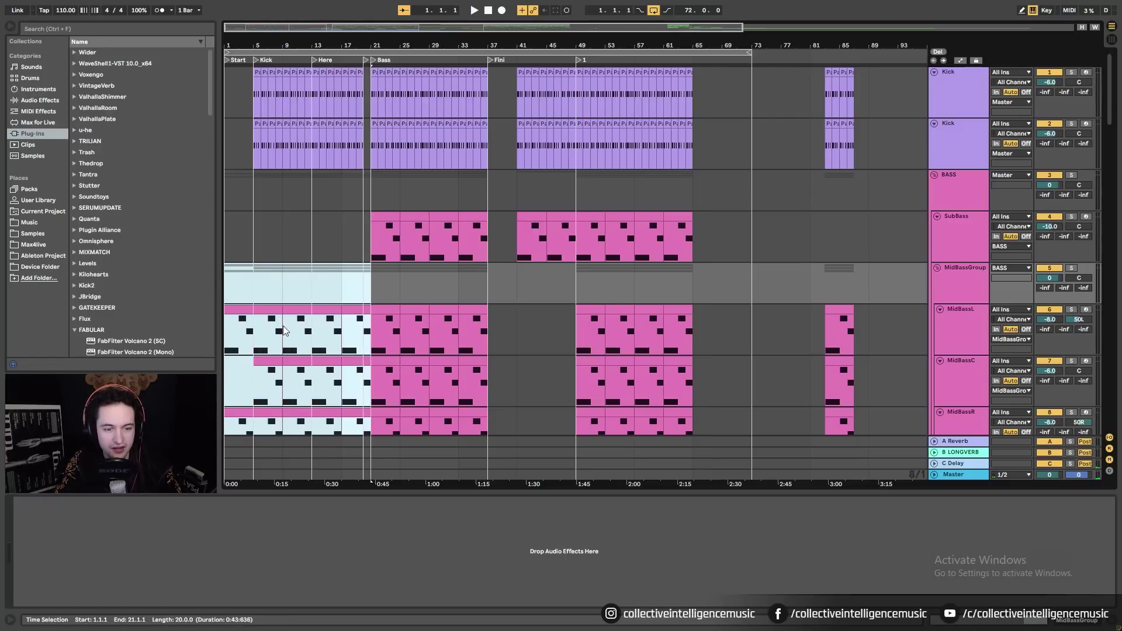
scroll(311, 295, "down", 5)
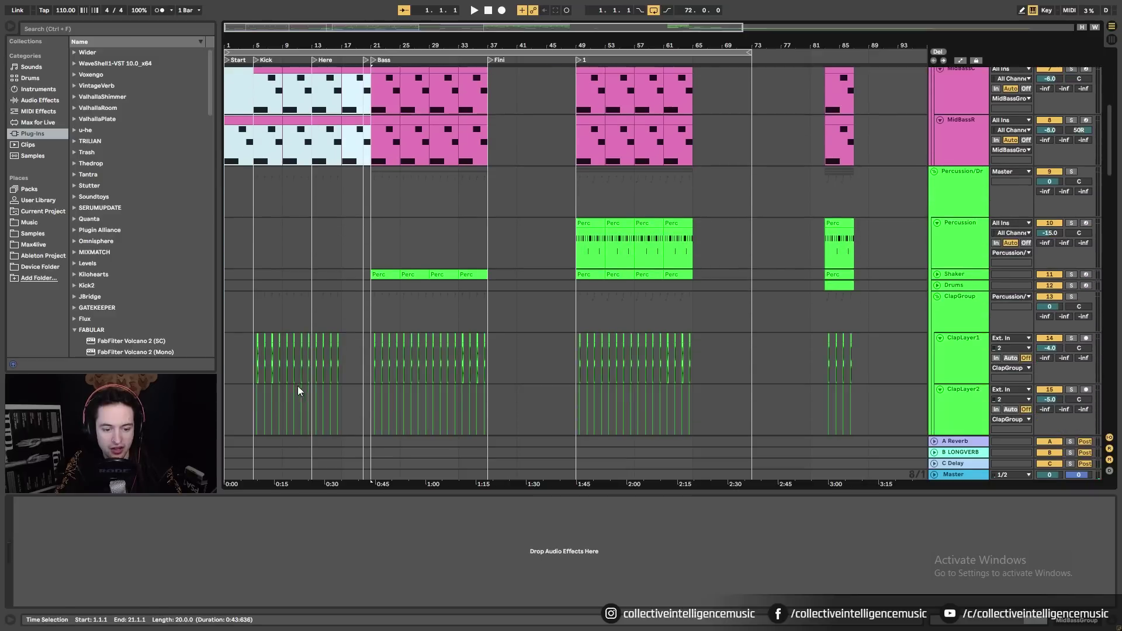
scroll(298, 400, "down", 5)
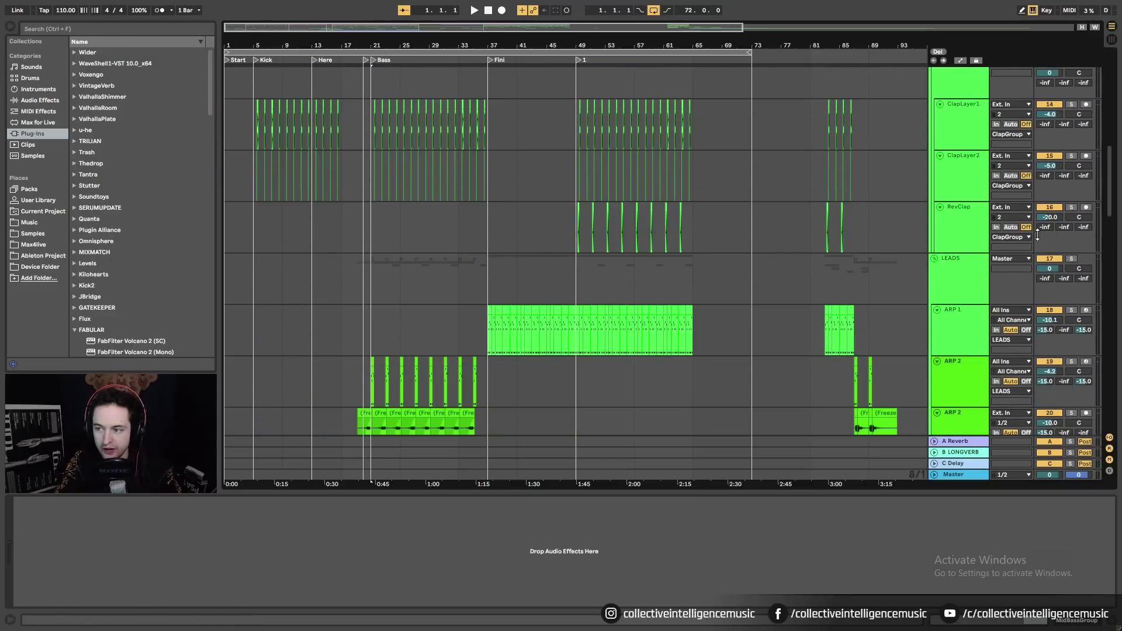
scroll(235, 338, "down", 15)
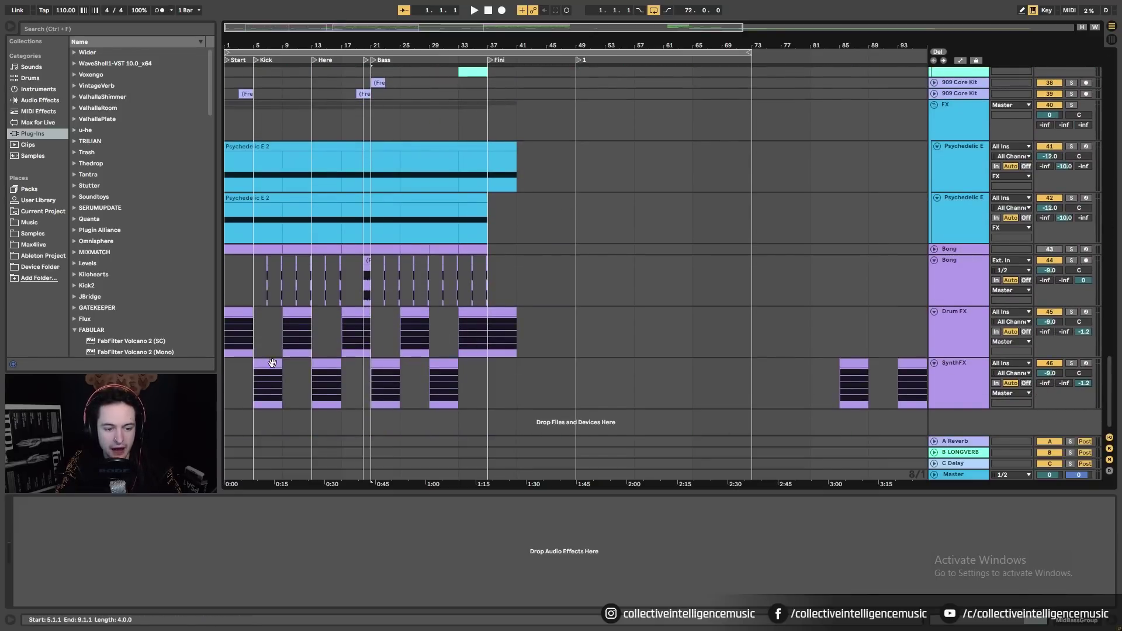
scroll(285, 207, "up", 5)
left_click_drag(1109, 357, 1066, 69)
left_click_drag(525, 175, 575, 193)
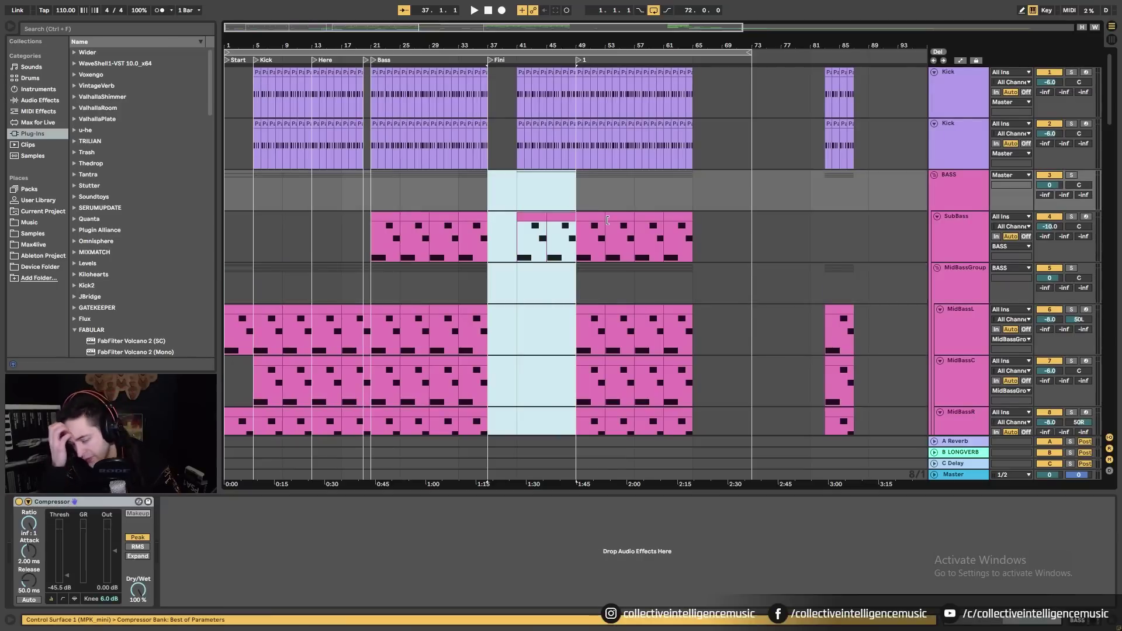
left_click(536, 217)
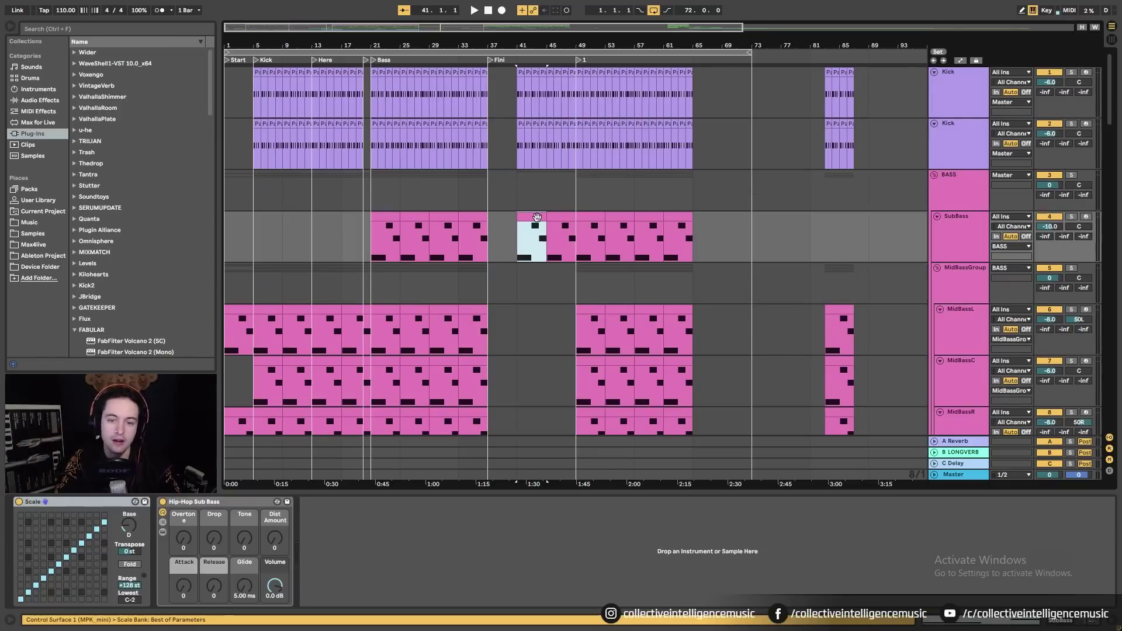
Insert a MIDI track named PSYBASS after the bass group and create an empty clip on it from bar 41 to 65
right_click(979, 207)
left_click(784, 285)
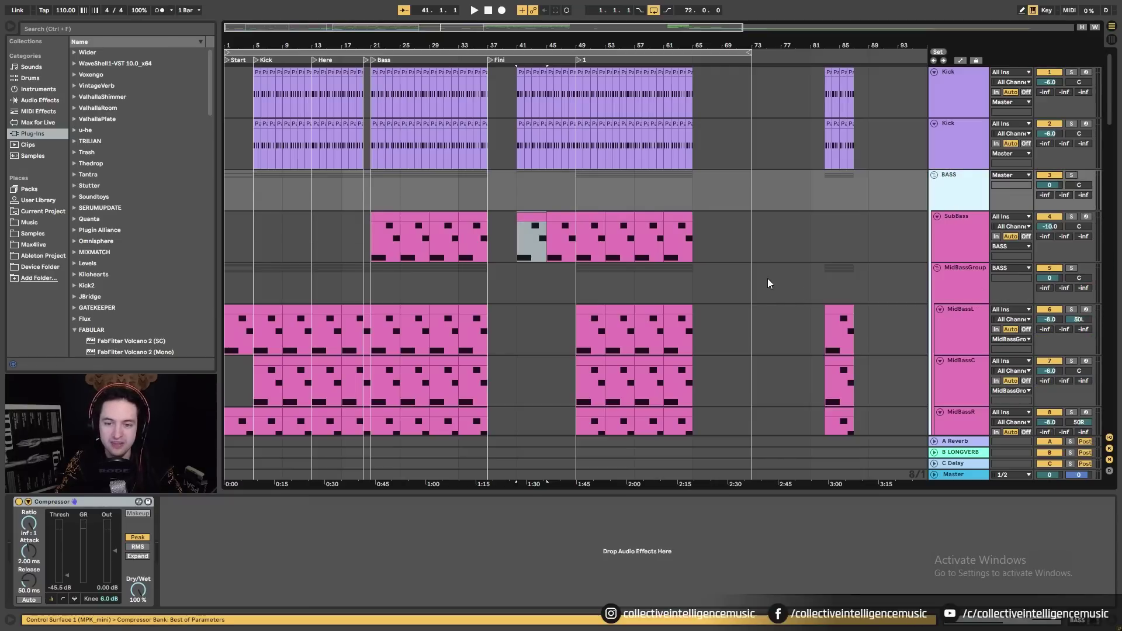
key("ctrl+shift+t")
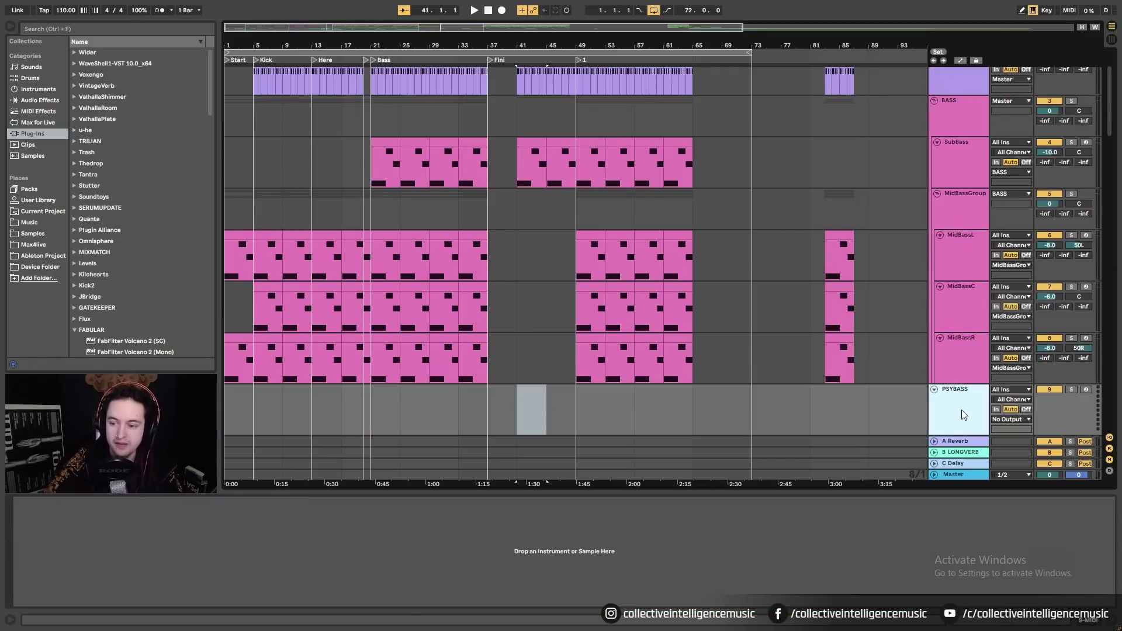
left_click_drag(522, 415, 690, 417)
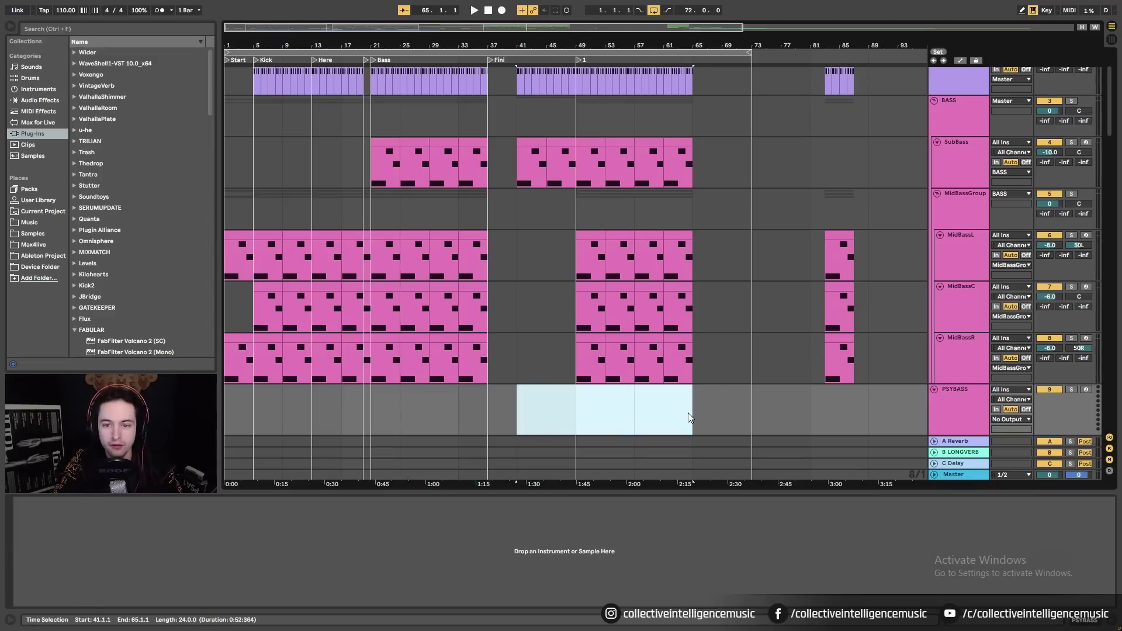
key("ctrl+shift+m")
Deactivate the SubBass clips from bar 41 to bar 65
scroll(542, 183, "up", 3)
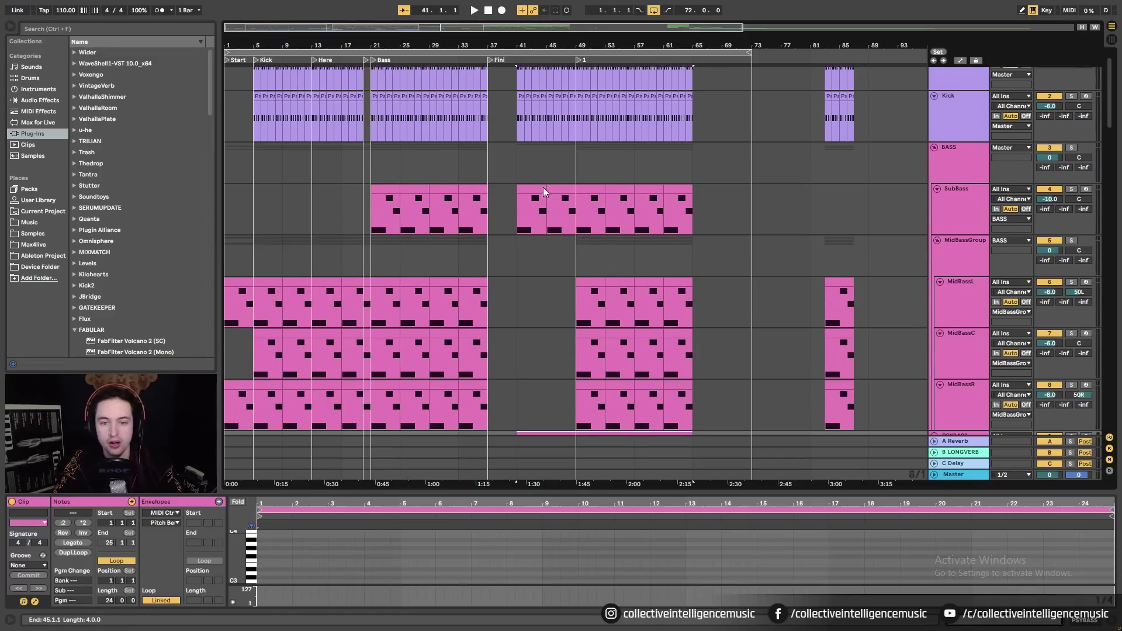
left_click(537, 216)
left_click(686, 218, "shift")
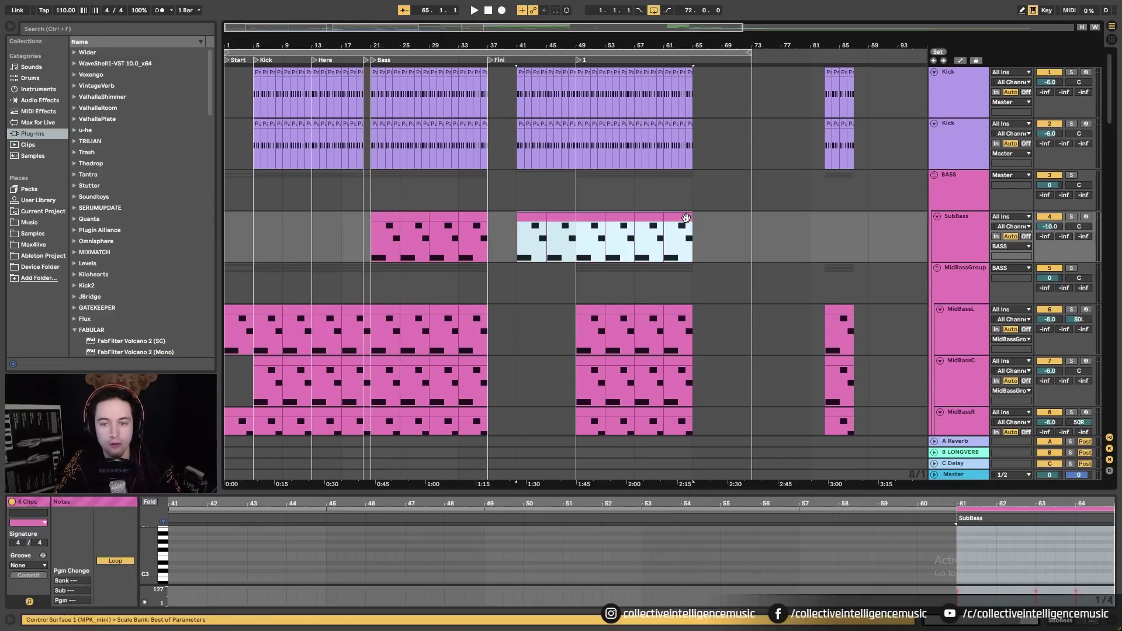
key("minus")
key("0")
left_click_drag(423, 45, 536, 94)
left_click(536, 215)
left_click(686, 222, "shift")
scroll(584, 204, "down", 2)
left_click(528, 187)
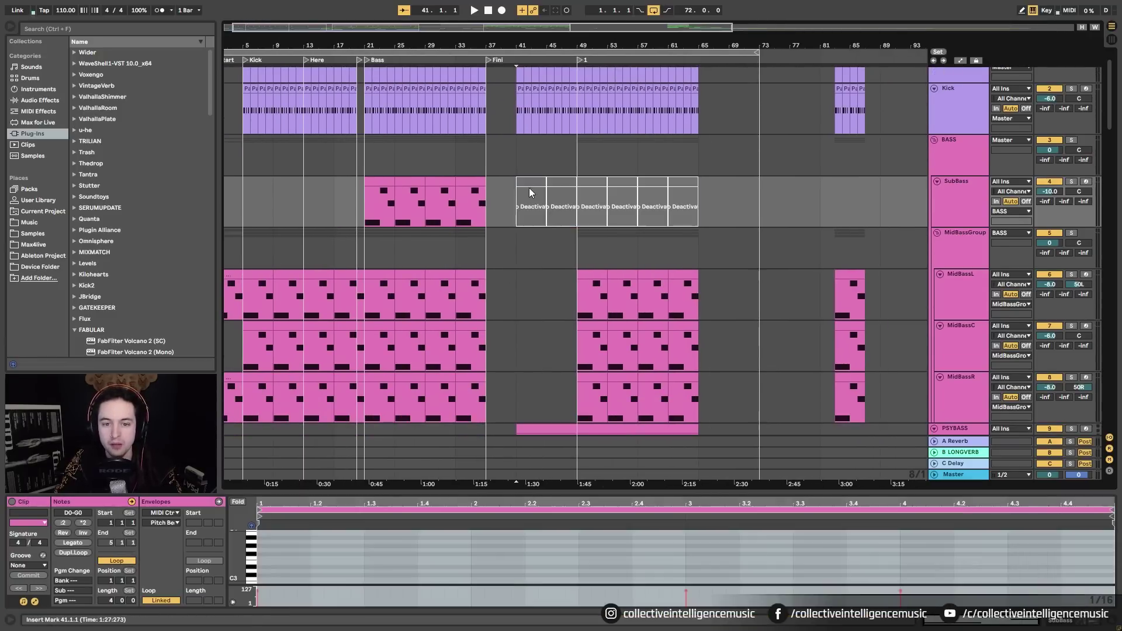
left_click(686, 248)
Open the PSYBASS clip's notes for editing and set a fixed 1/16 grid
scroll(643, 194, "down", 5)
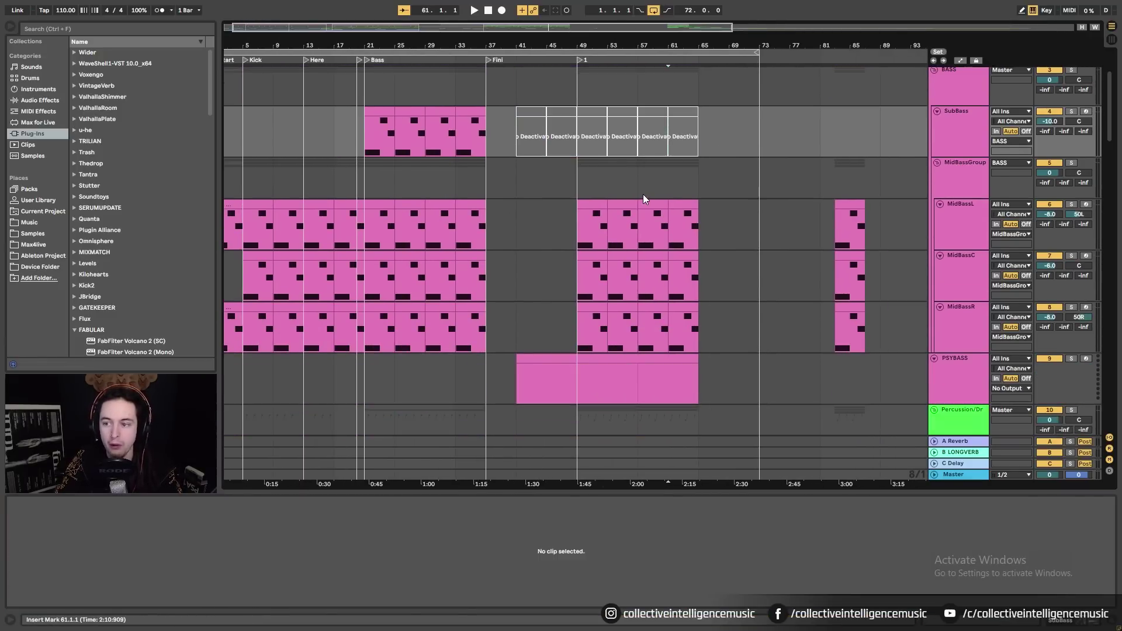
left_click(603, 302)
left_click_drag(270, 502, 273, 549)
scroll(501, 236, "up", 6)
left_click_drag(533, 49, 538, 191)
scroll(521, 295, "down", 5)
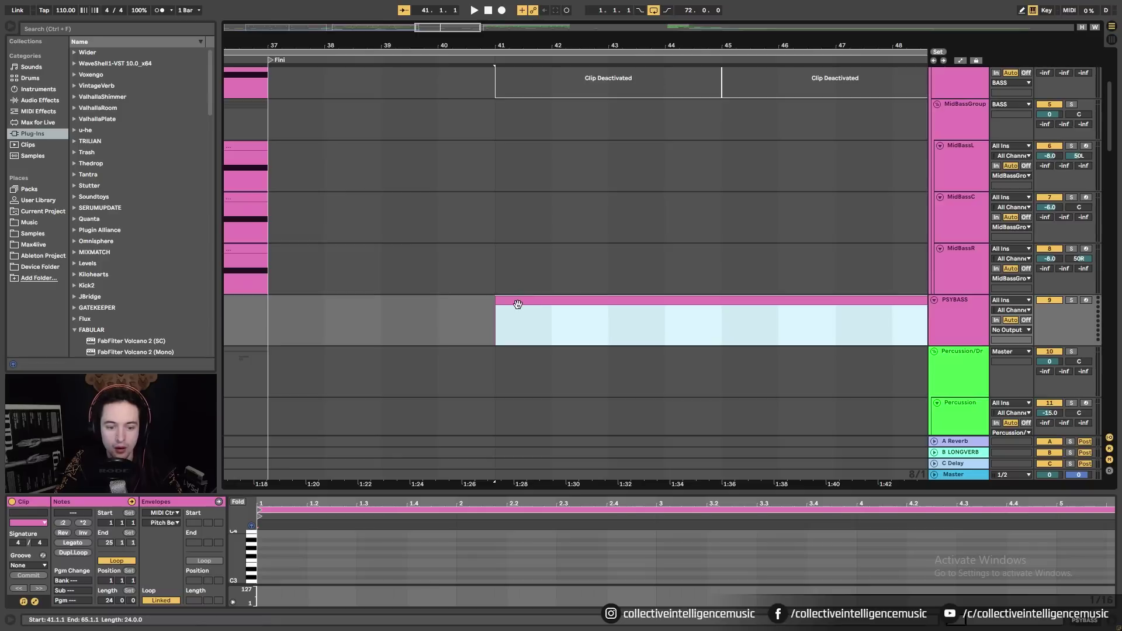
left_click_drag(274, 502, 276, 507)
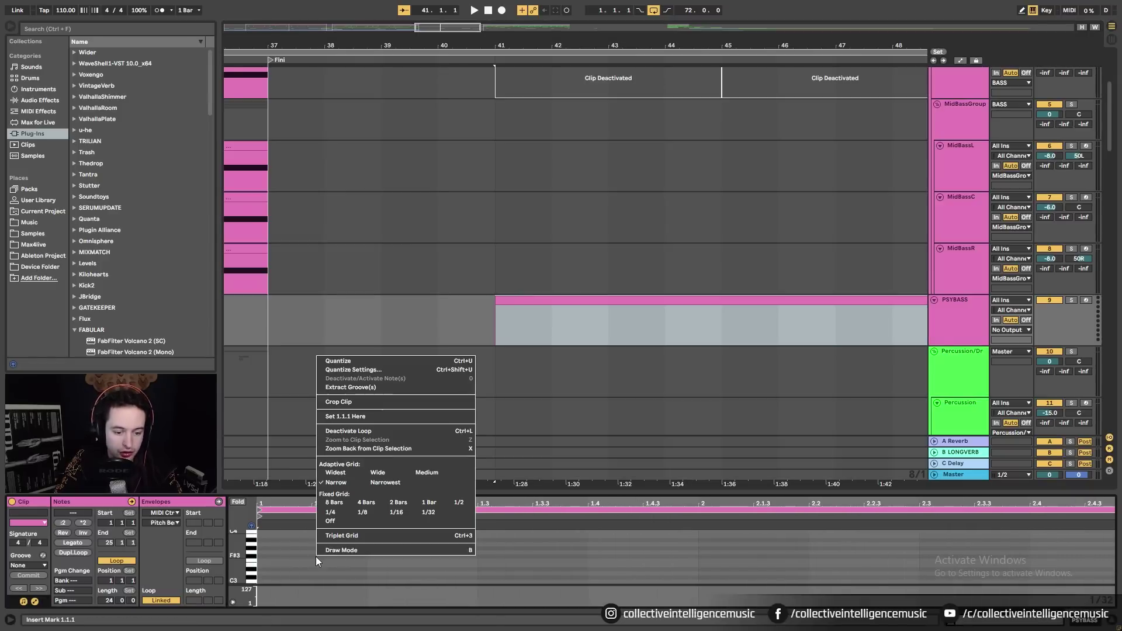
left_click(393, 512)
Fill the first eight bars of the PSYBASS clip with continuous 1/16 D3 notes, duplicating a one-beat group of notes
mouse_move(267, 573)
left_mouse_down()
mouse_move(338, 572)
mouse_move(279, 568)
left_mouse_up()
double_click(352, 573)
key("ctrl+d")
key("ctrl+d")
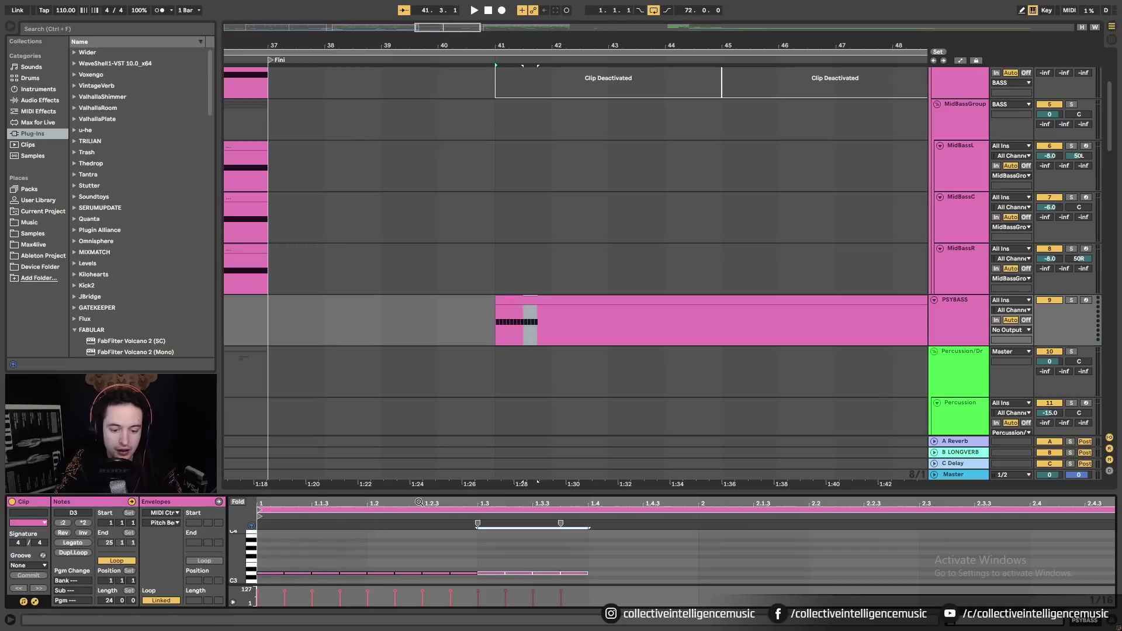
key("ctrl+d")
key("ctrl+d")
key("ctrl+d")
key("ctrl+d")
key("ctrl+d")
key("ctrl+d")
key("ctrl+d")
key("ctrl+d")
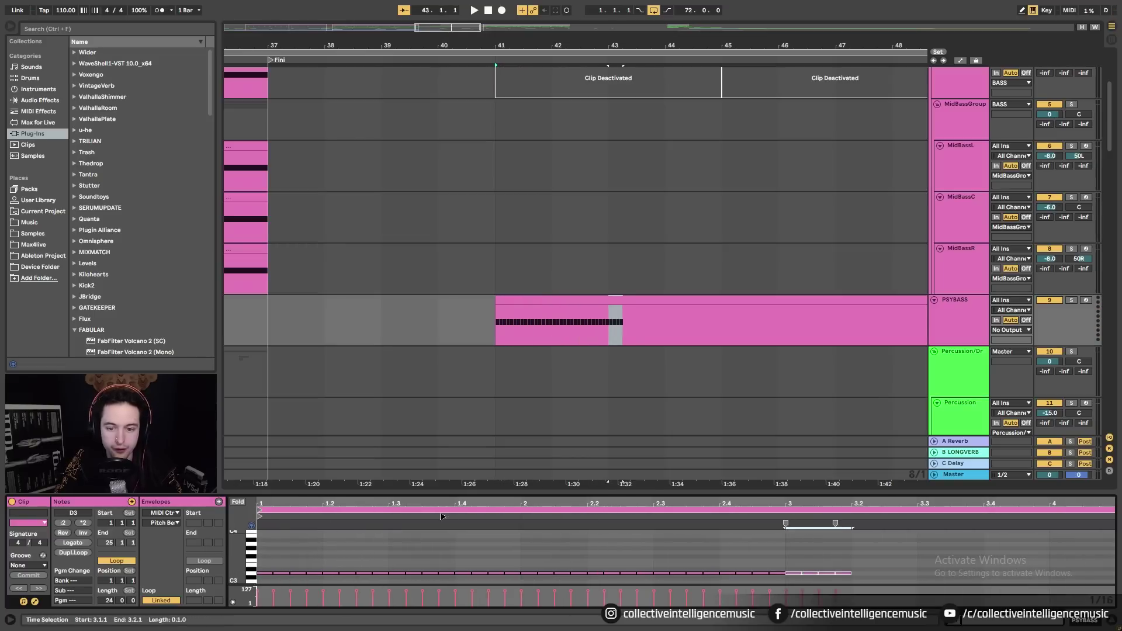
key("ctrl+d")
key("ctrl+d")
key("ctrl+d")
key("ctrl+d")
key("ctrl+d")
key("ctrl+d")
key("ctrl+d")
key("ctrl+d")
key("ctrl+d")
key("ctrl+d")
key("ctrl+d")
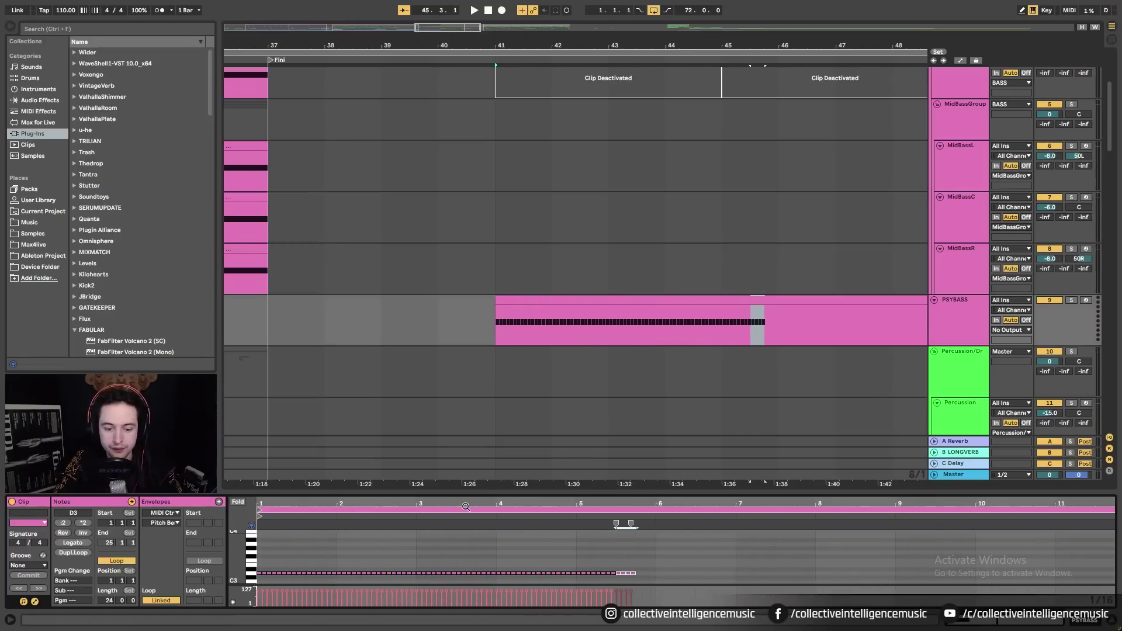
key("ctrl+d")
key("ctrl+d")
key("ctrl+d")
key("ctrl+d")
key("ctrl+d")
key("ctrl+d")
key("ctrl+d")
key("ctrl+d")
key("ctrl+d")
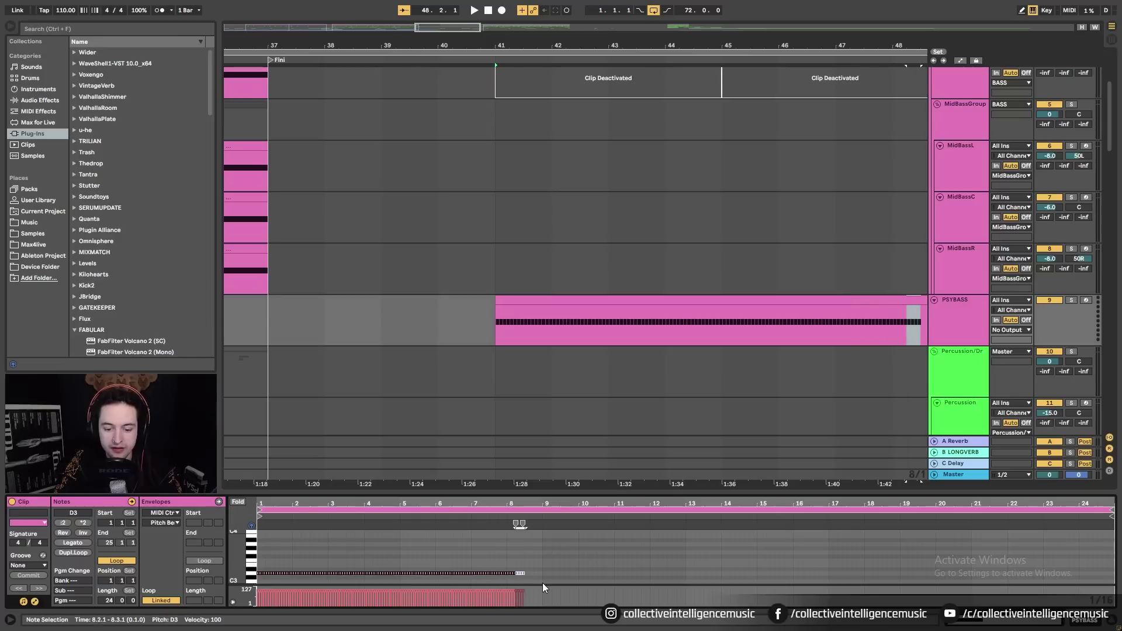
key("ctrl+d")
Select the eight bars of D3 notes and duplicate them twice to fill the clip up to its bar 25
left_click_drag(542, 581, 259, 550)
key("ctrl+d")
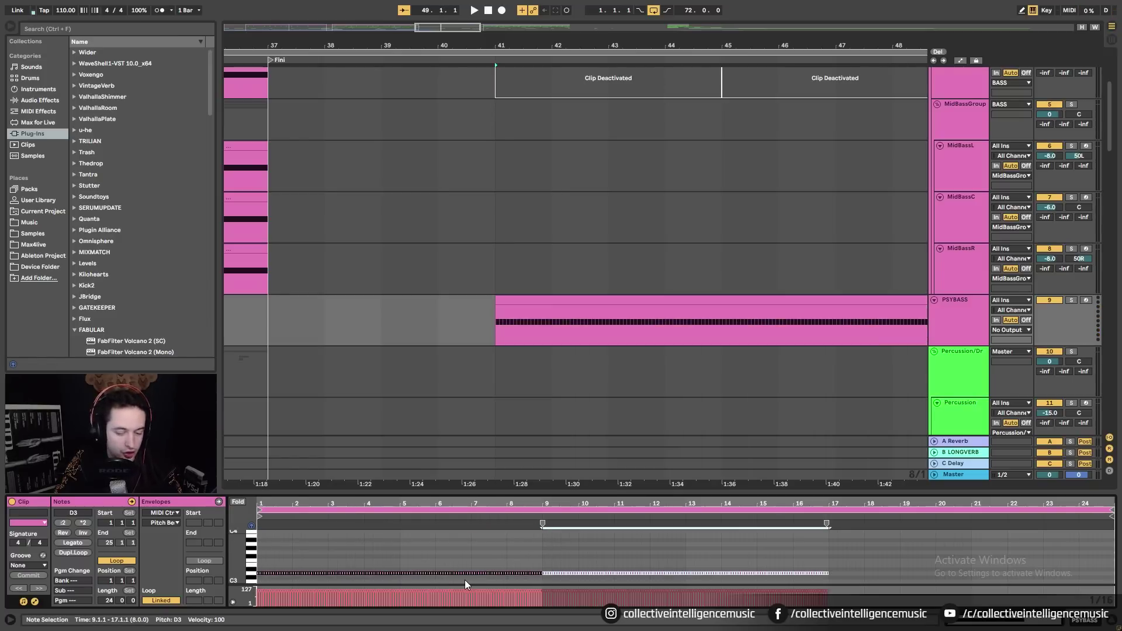
key("ctrl+d")
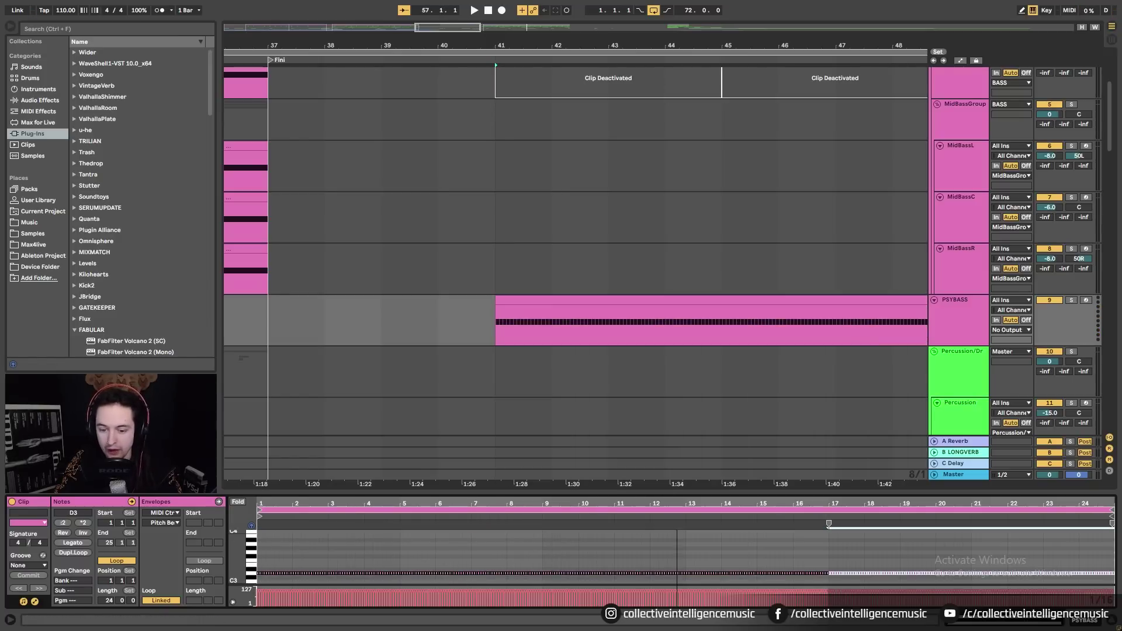
Load the Operator instrument onto the PSYBASS track and solo the track
left_click(631, 301)
left_click(37, 89)
left_click(106, 131)
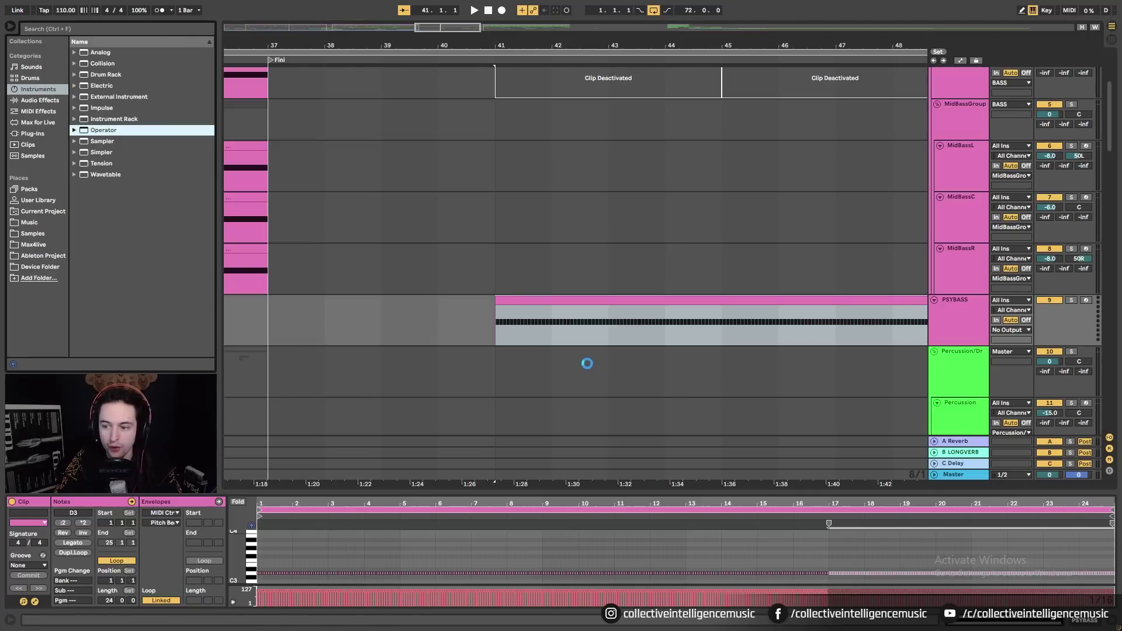
left_click(975, 310)
left_click(1071, 300)
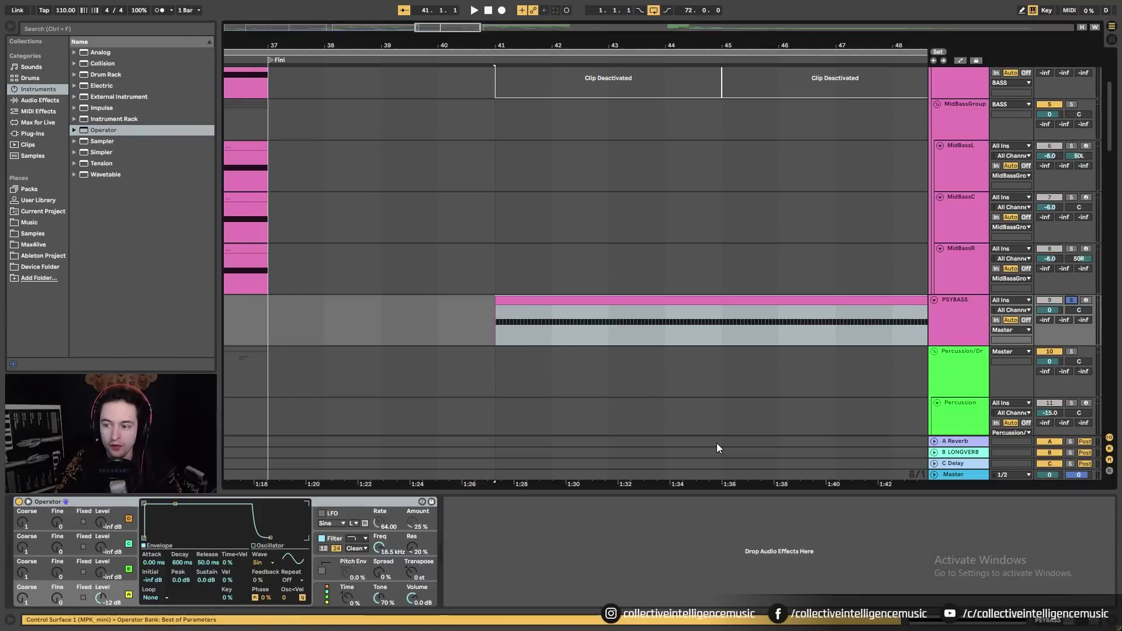
Audition the bass and change Operator's oscillator waveform to Saw D
key("space")
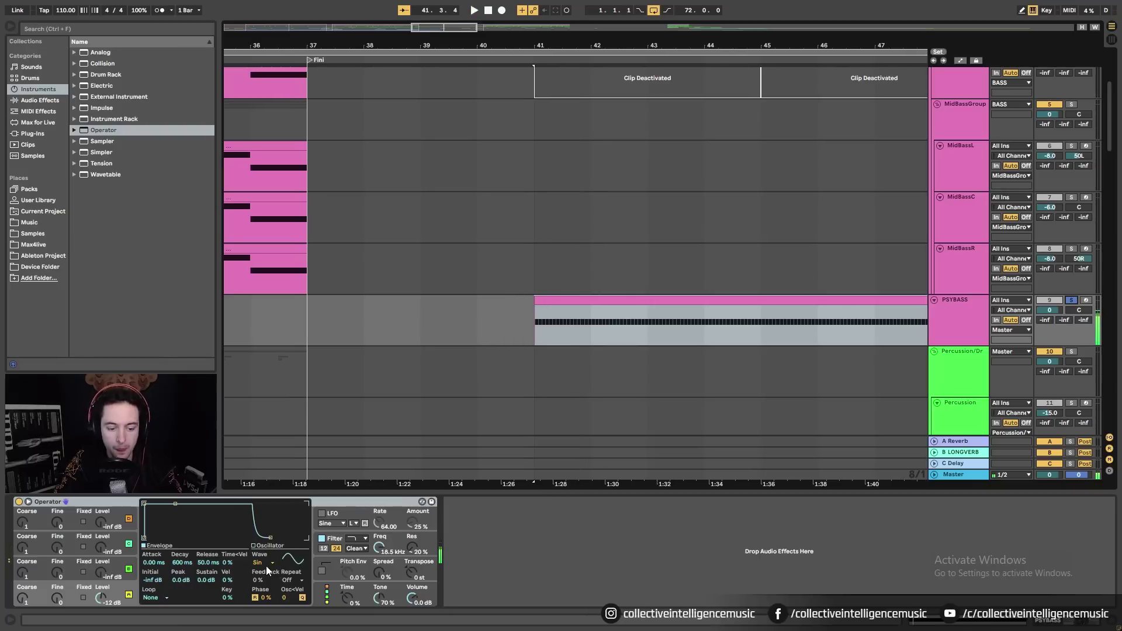
left_click(255, 562)
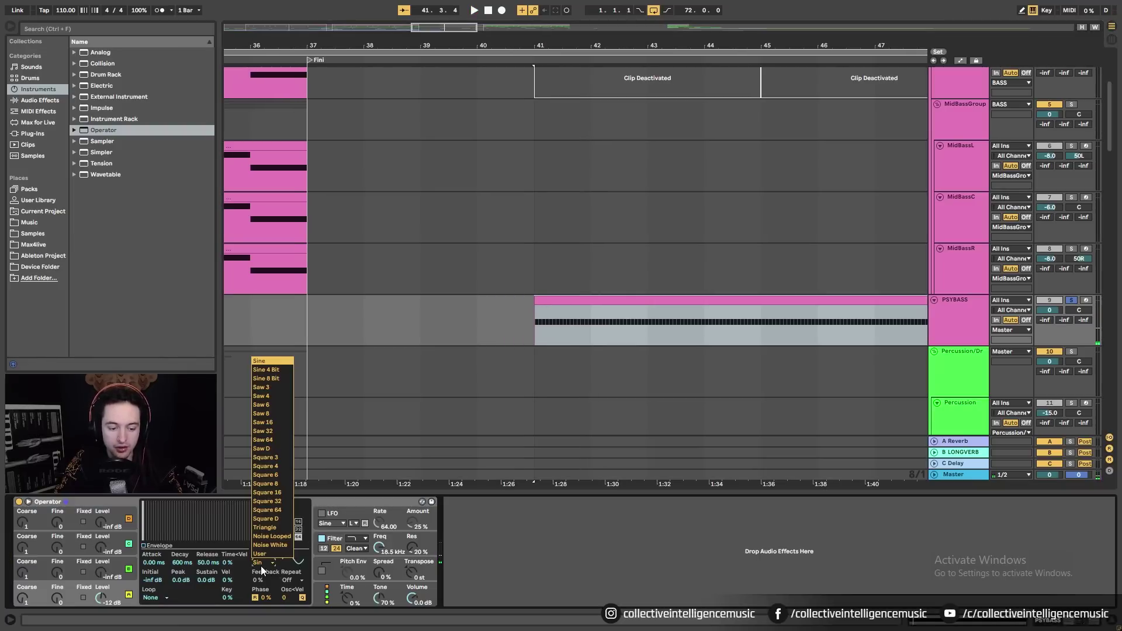
left_click(269, 450)
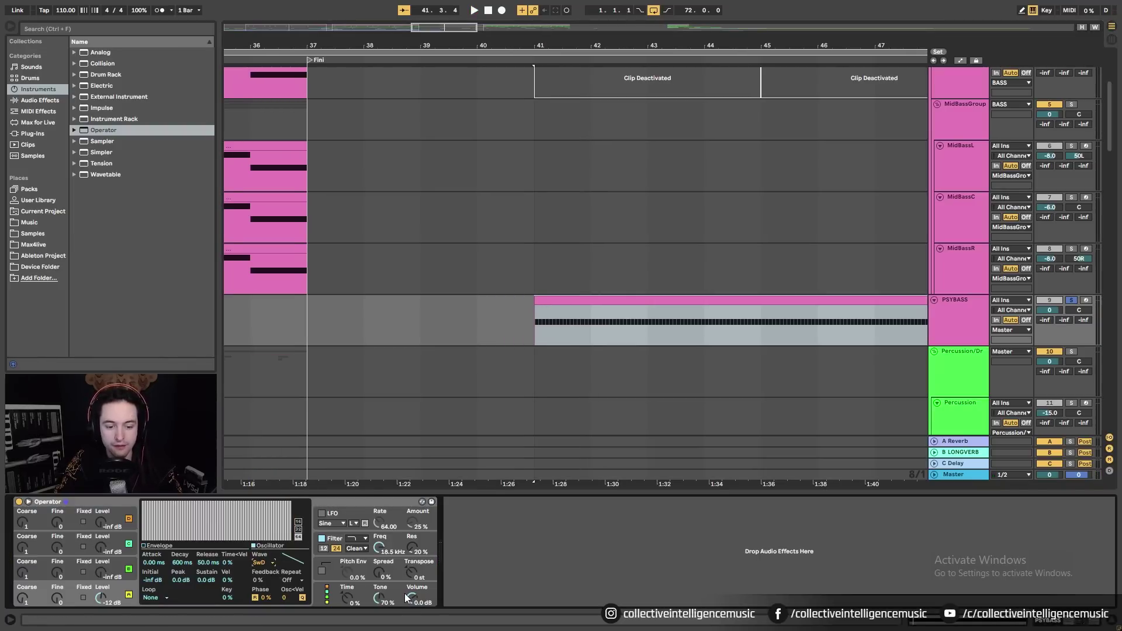
key("space")
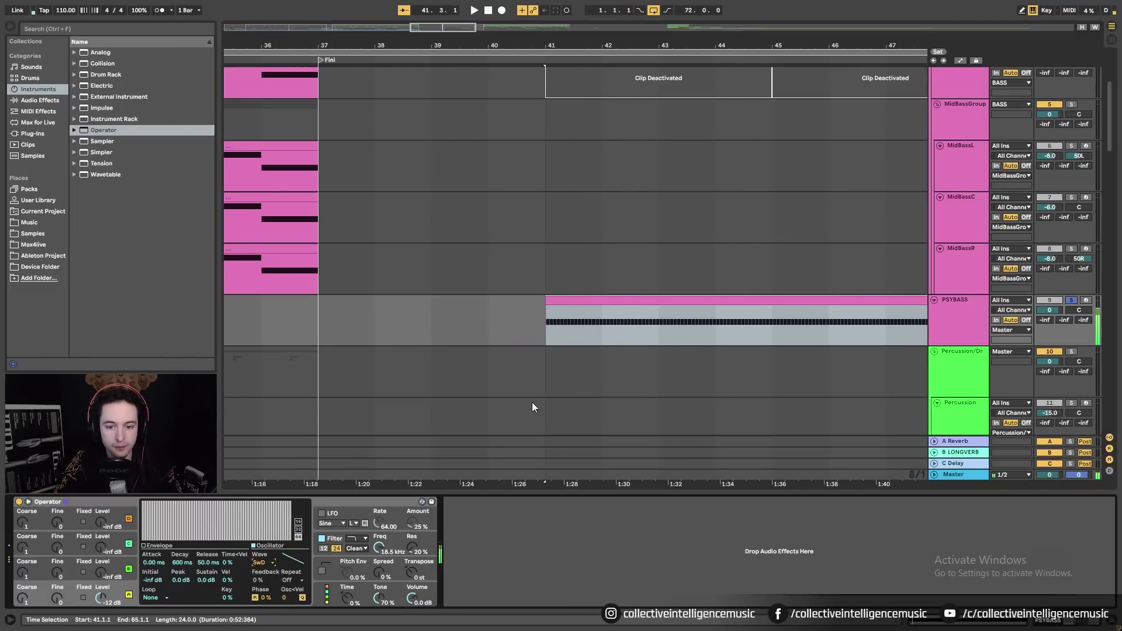
Transpose all notes in the PSYBASS clip down two octaves to D1, listening to the pitch along the way
double_click(601, 300)
left_click(306, 553)
left_click(375, 549)
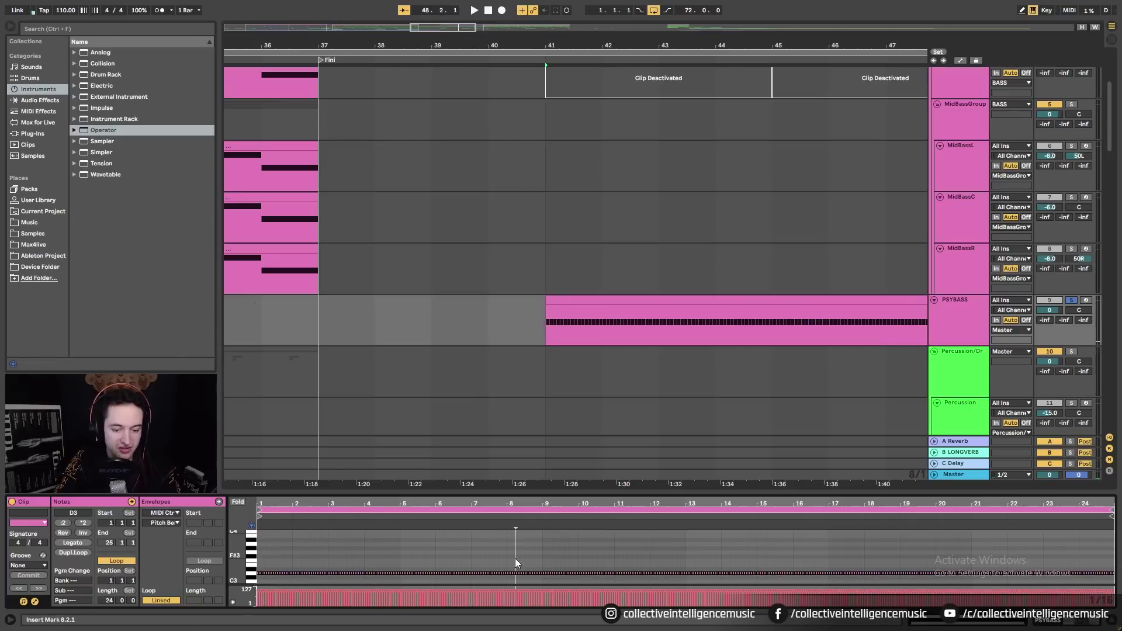
left_click(690, 548)
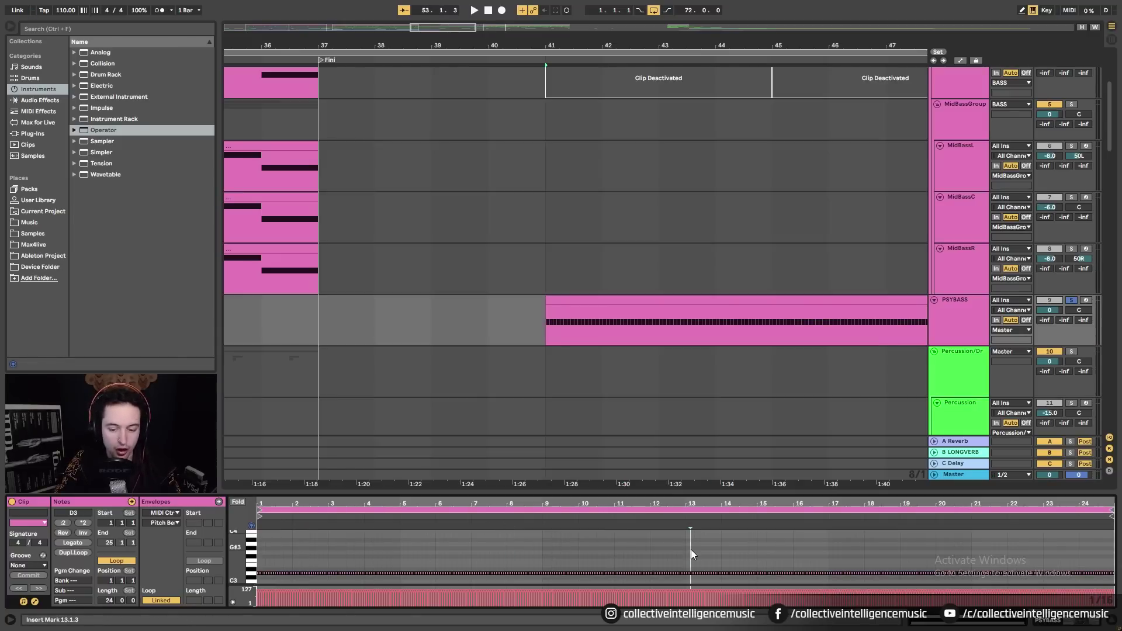
key("ctrl+a")
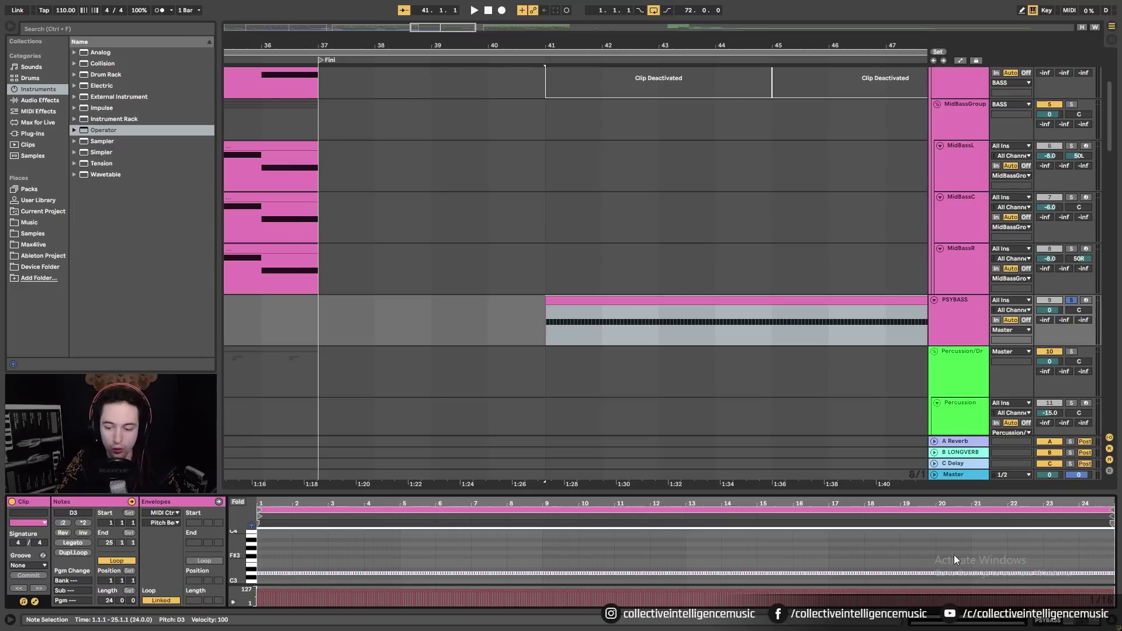
key("shift+Down")
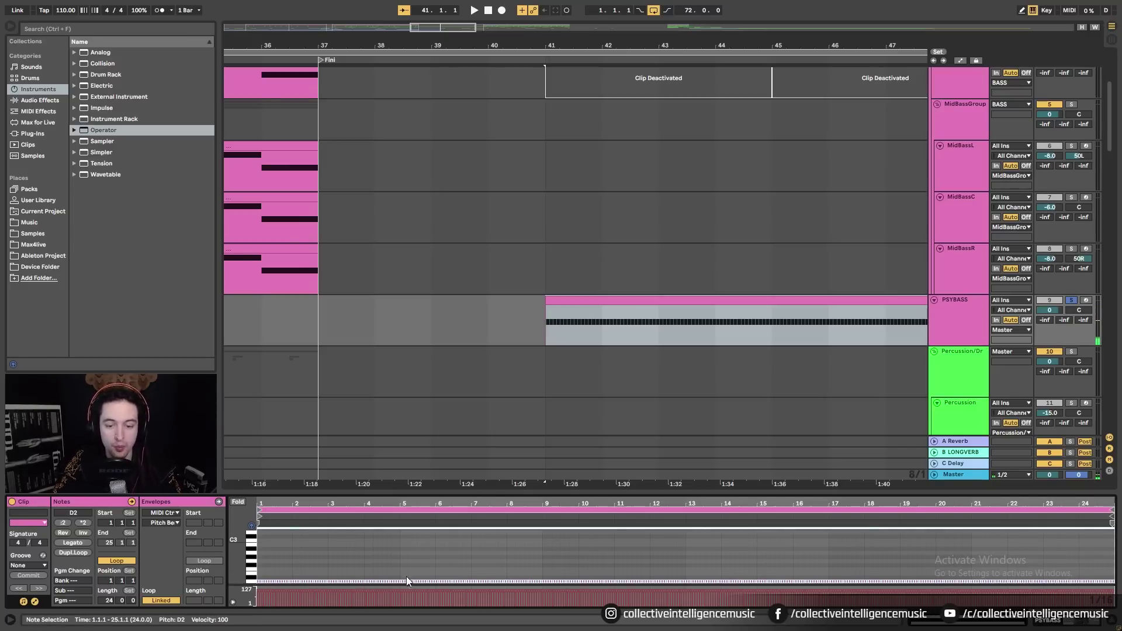
key("space")
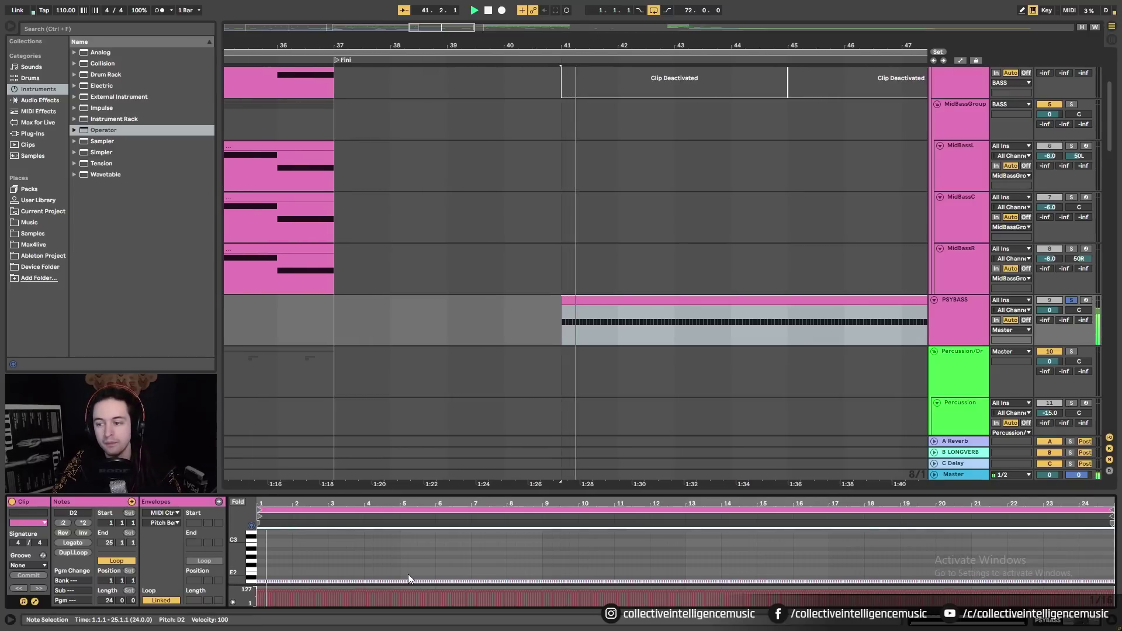
key("shift+Down")
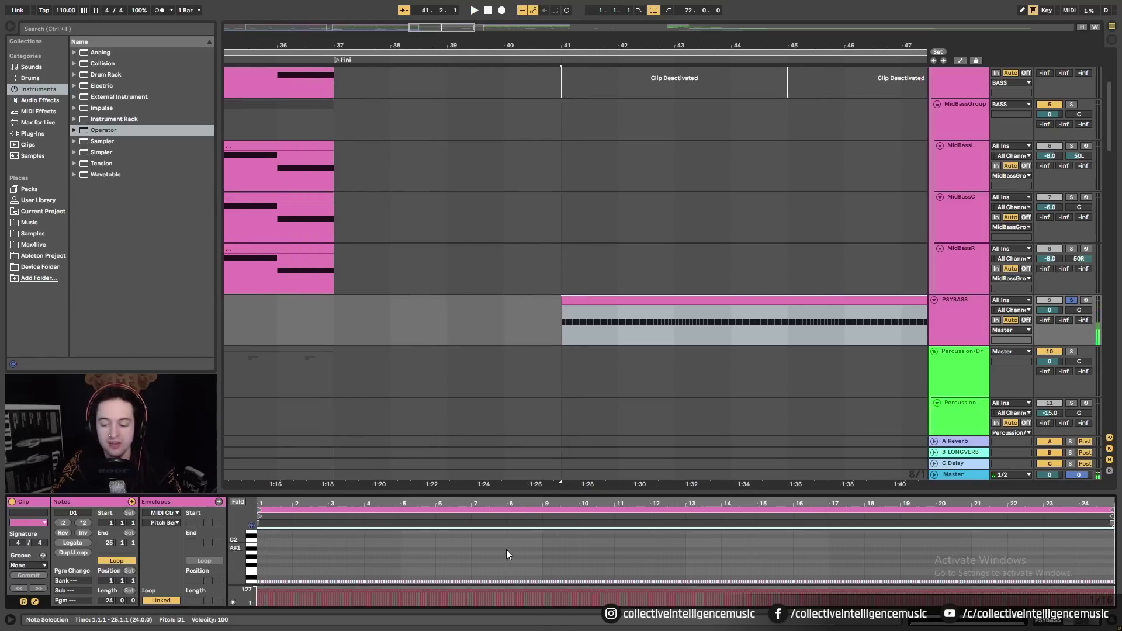
Set Operator's filter resonance to 0% and its filter frequency to 30 Hz
key("shift+Tab")
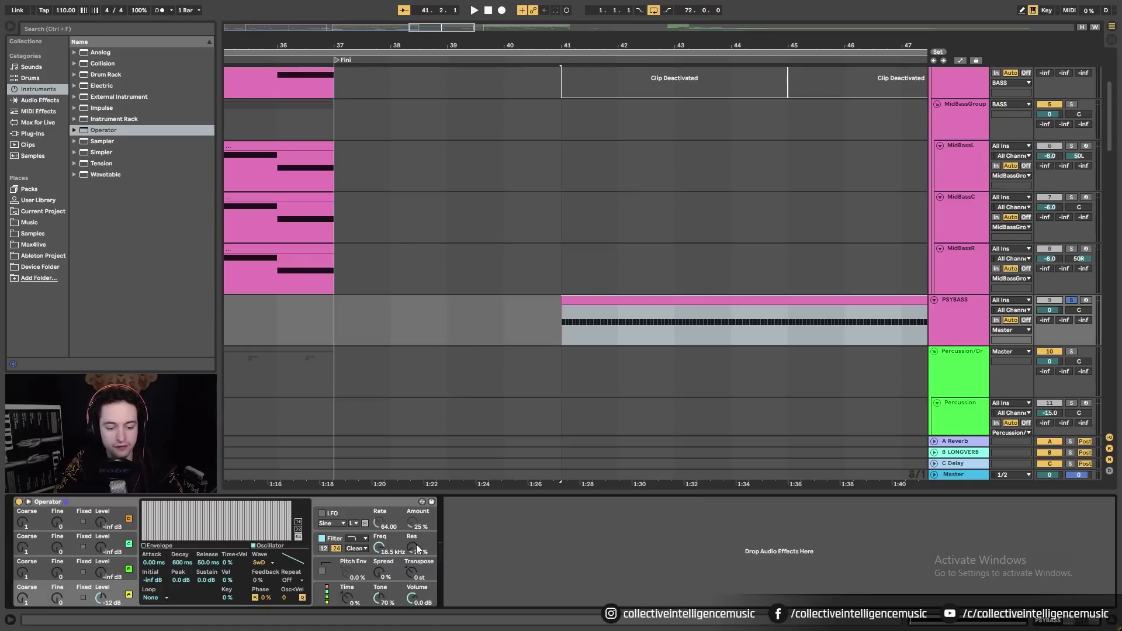
left_click_drag(412, 548, 412, 576)
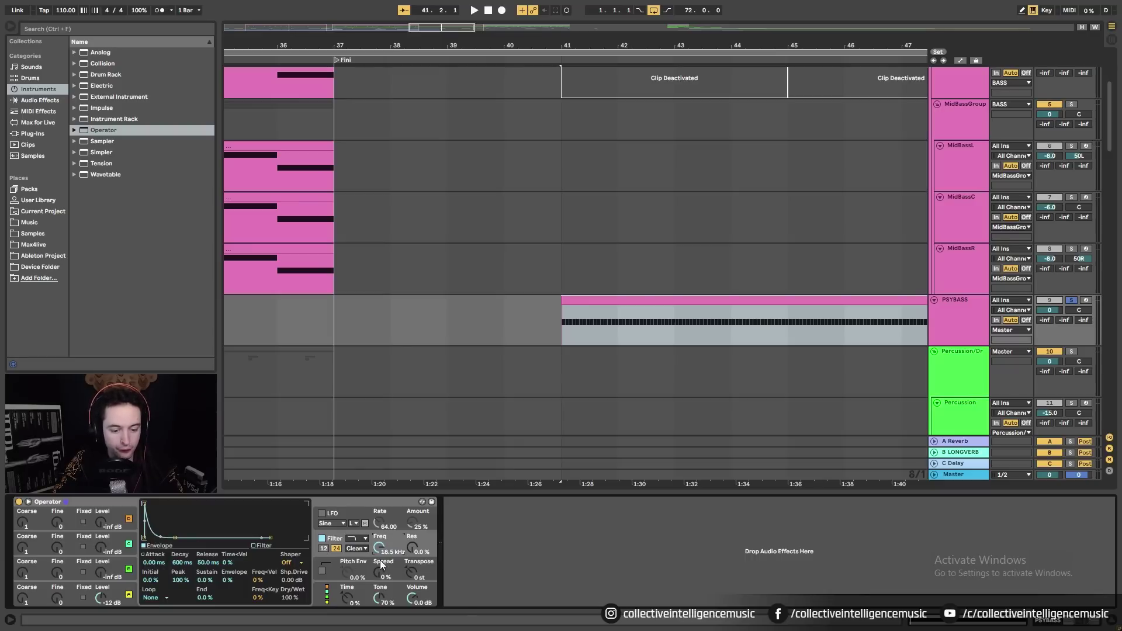
left_click_drag(378, 548, 378, 558)
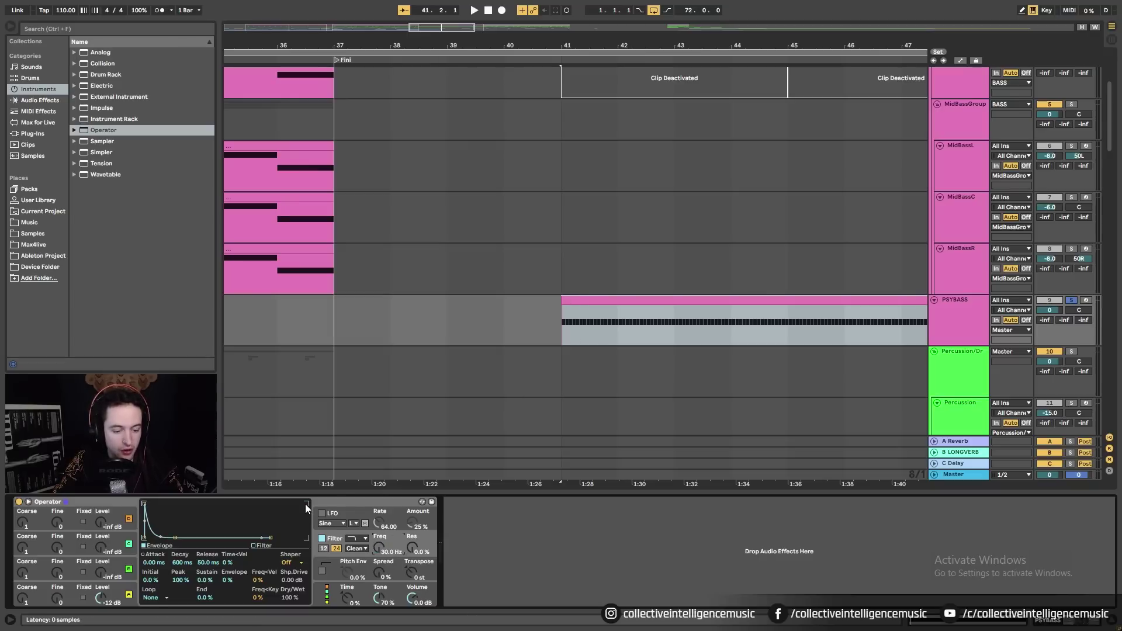
Set the filter envelope amount to 100% and its decay to 579 ms while auditioning the bass
left_click_drag(227, 580, 227, 577)
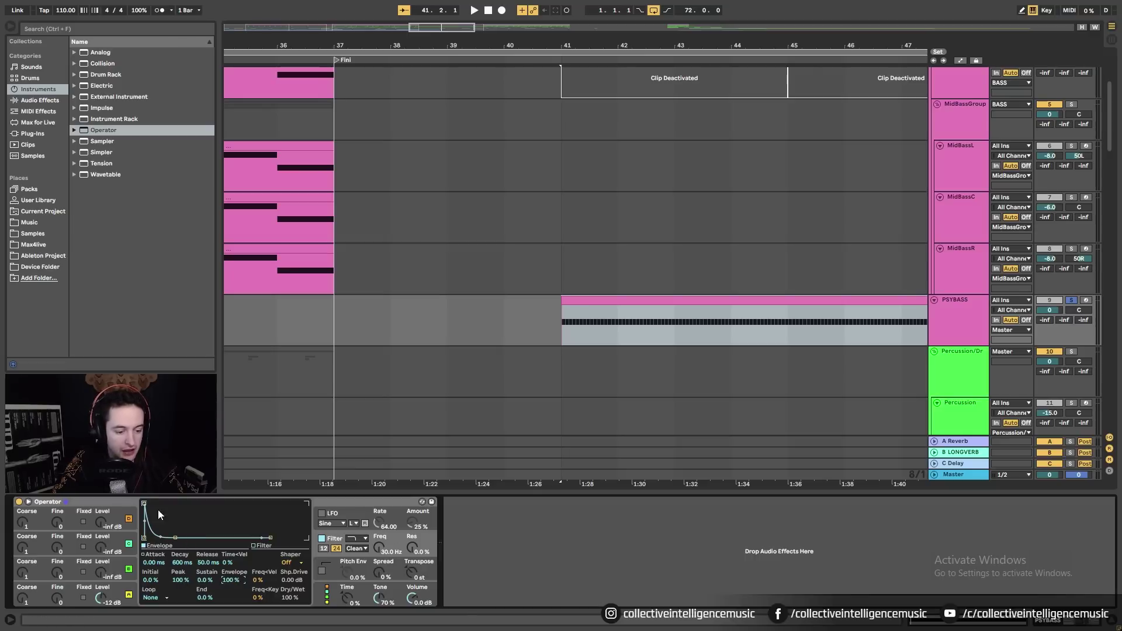
left_click(204, 580)
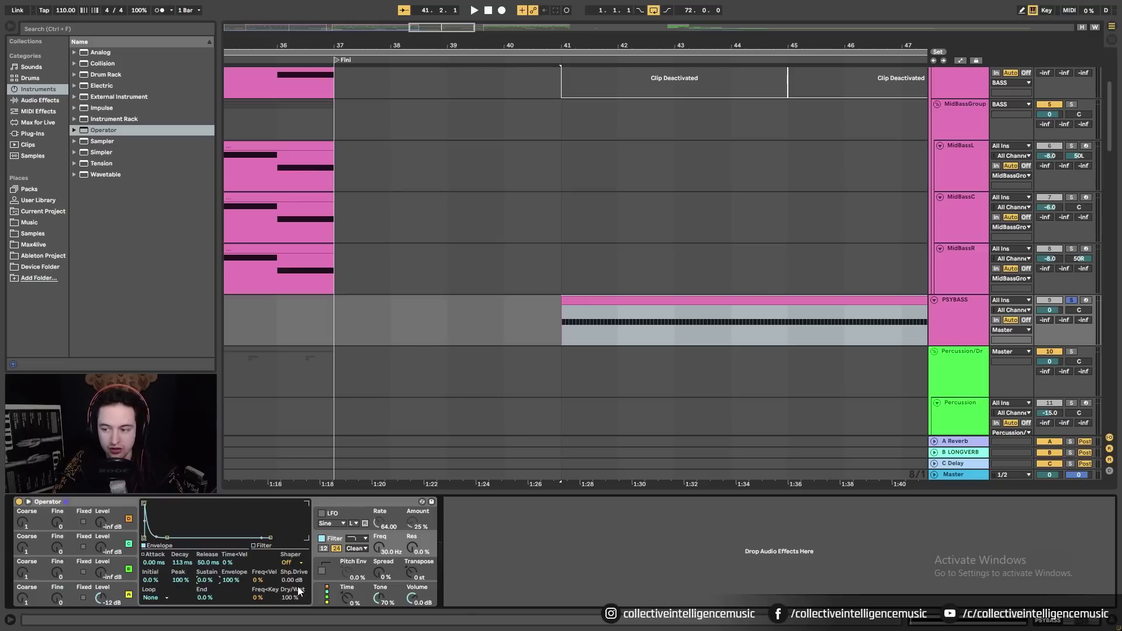
key("space")
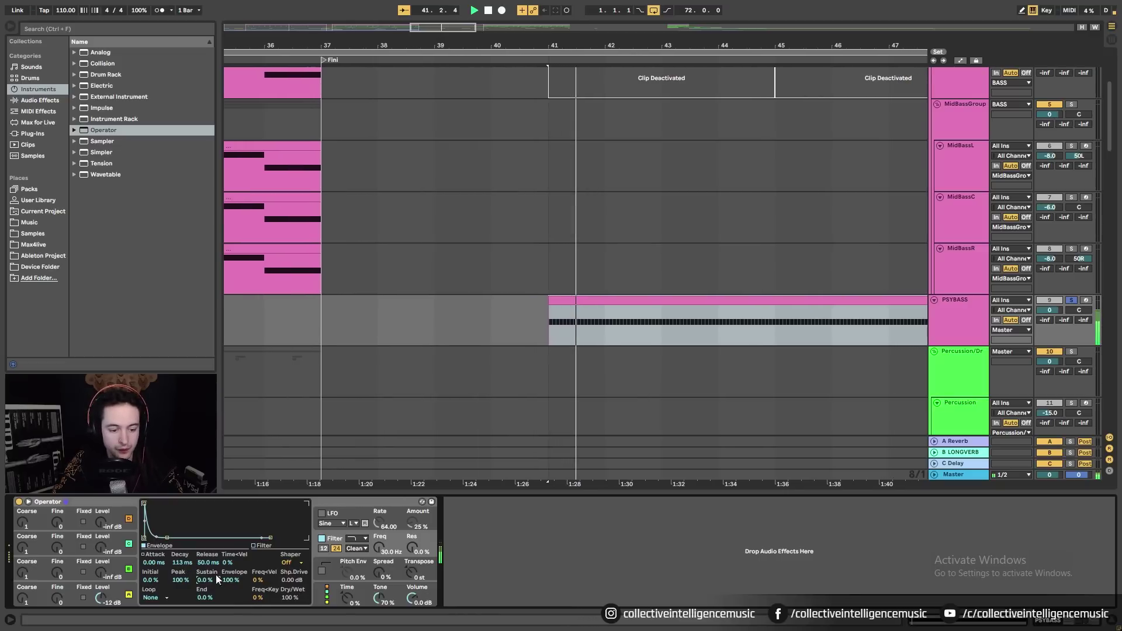
left_click_drag(181, 563, 181, 546)
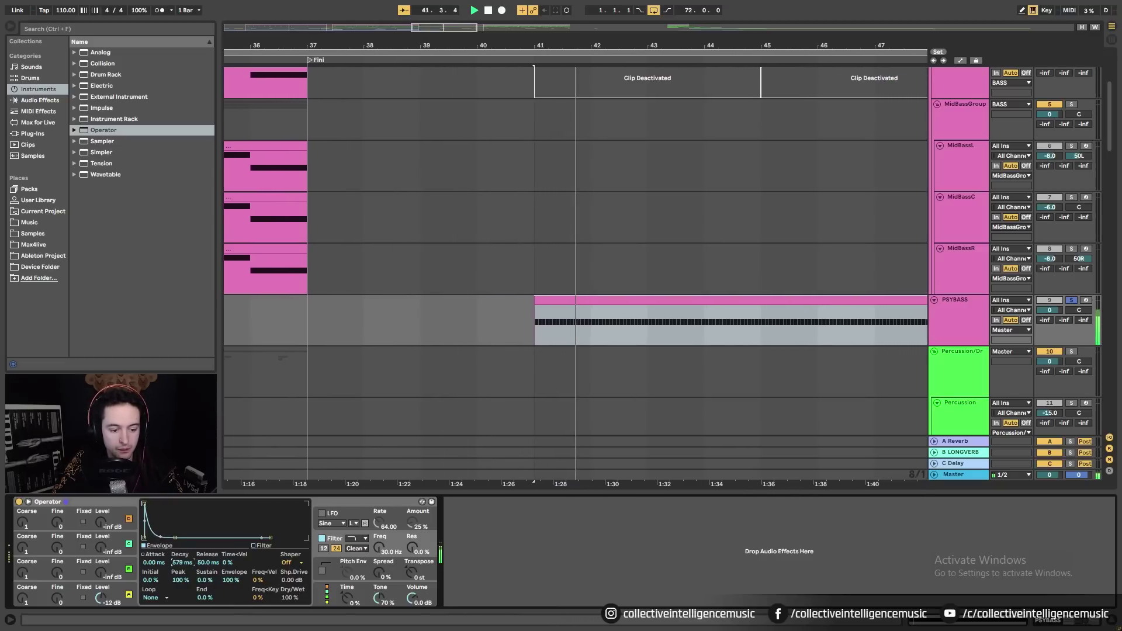
key("space")
key("space")
key("space")
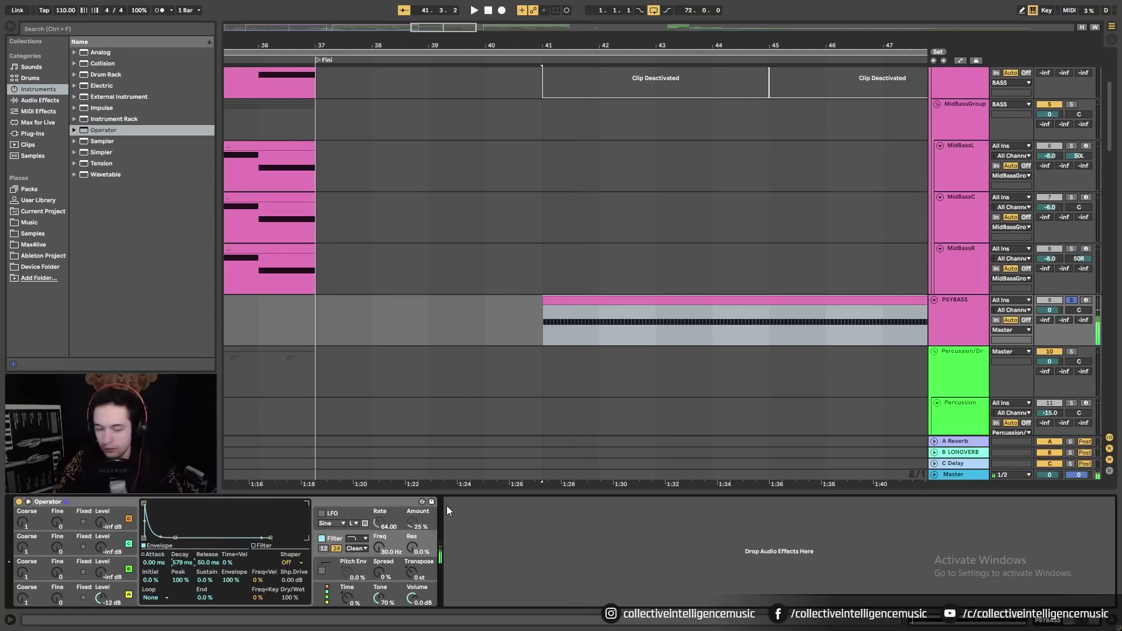
Unsolo the PSYBASS track and play the section from bar 41 with the other tracks
left_click(593, 344)
key("space")
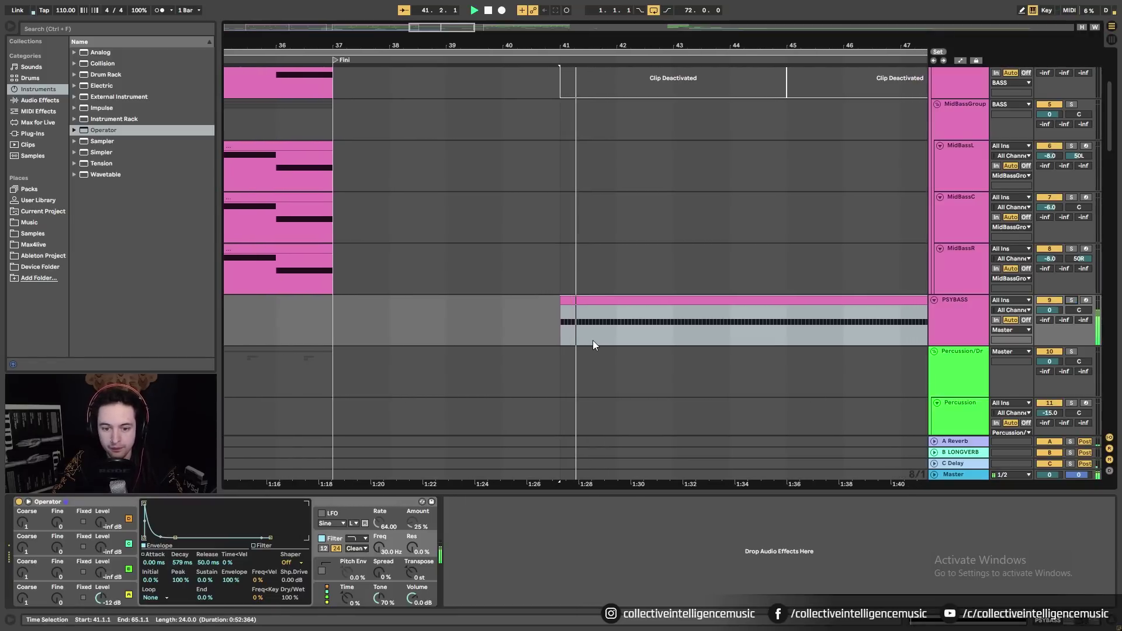
left_click(597, 299)
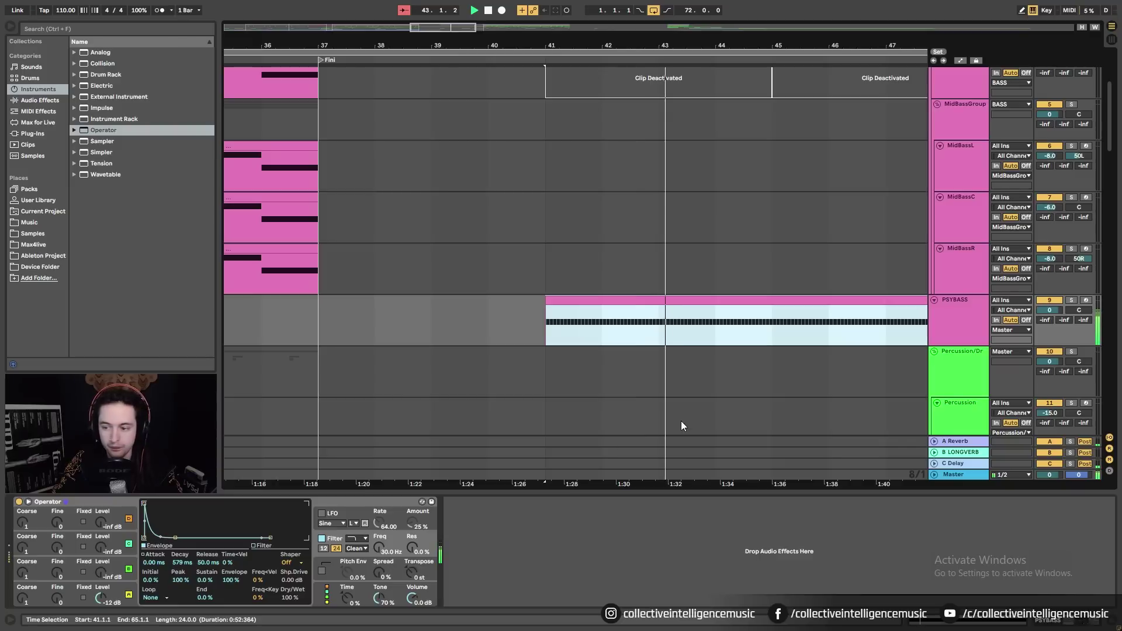
Loop the arrangement from bar 41 to bar 49 using a time selection on the PSYBASS track
left_click_drag(793, 45, 617, 18)
scroll(620, 305, "up", 1)
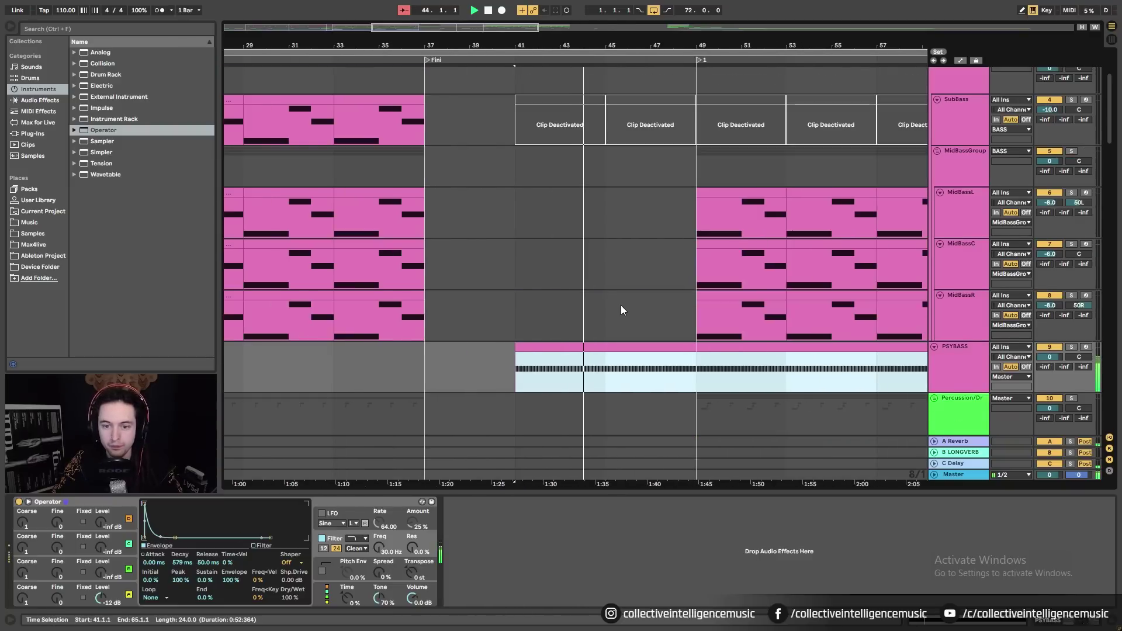
left_click_drag(501, 378, 681, 376)
key("ctrl+l")
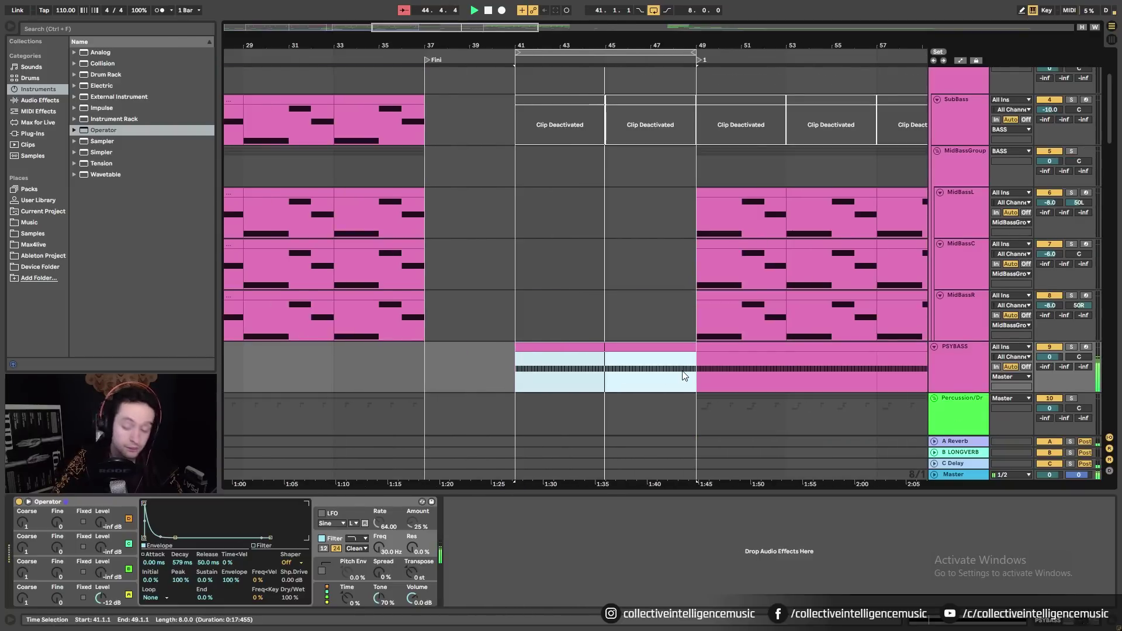
Add a Compressor after Operator on the PSYBASS track and enable its sidechain with the Kick track as audio source
scroll(646, 320, "up", 5)
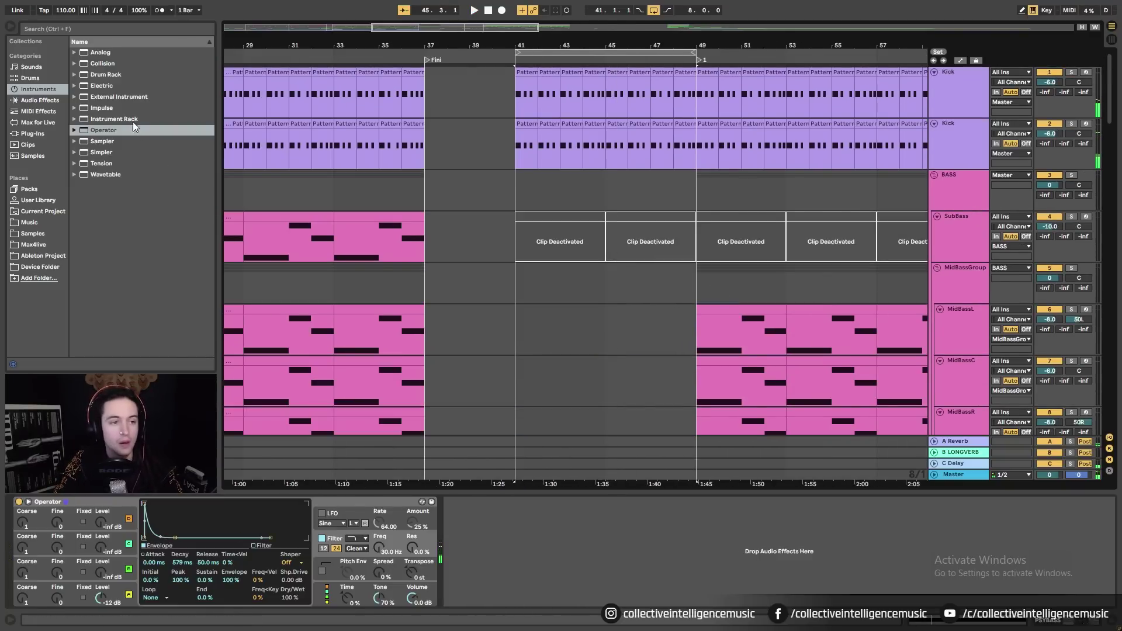
left_click(39, 100)
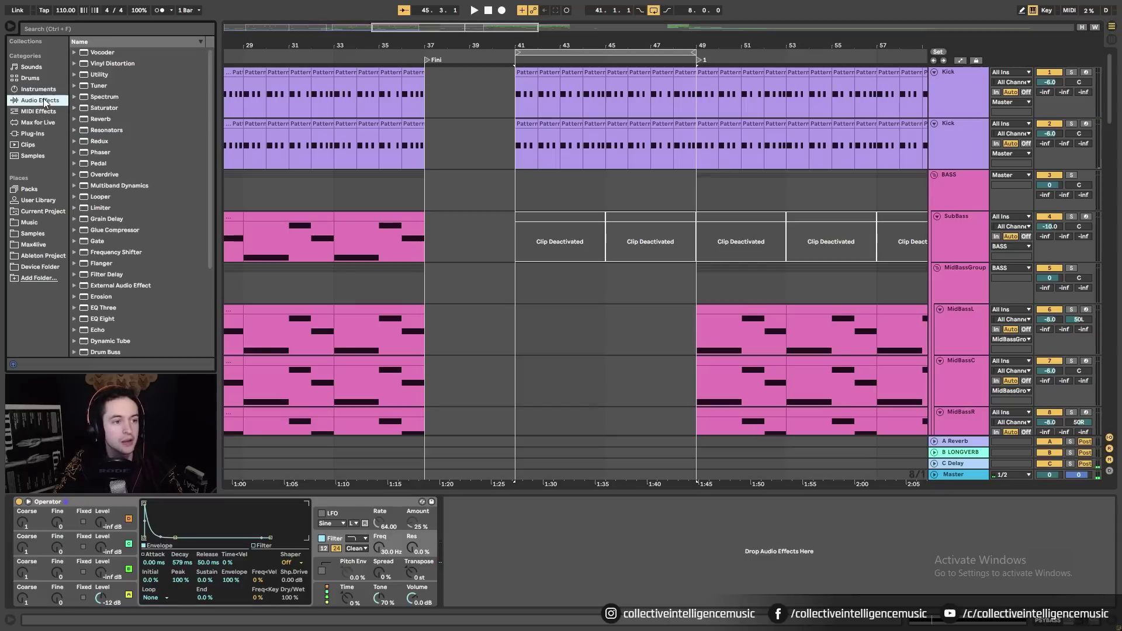
scroll(151, 187, "down", 3)
scroll(464, 339, "down", 3)
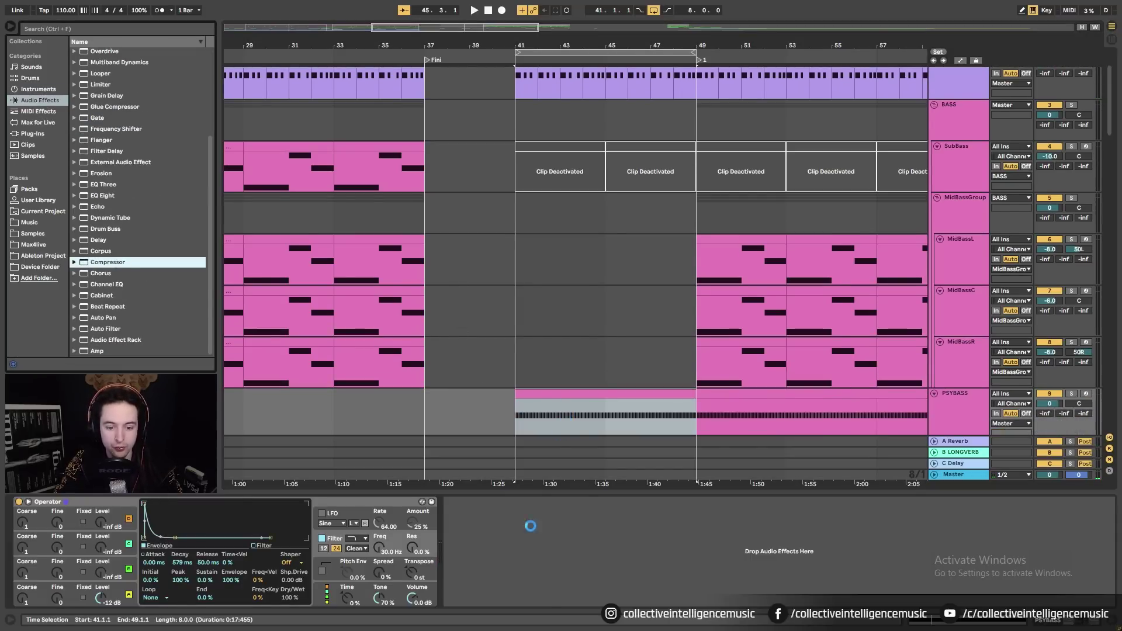
left_click_drag(544, 483, 468, 513)
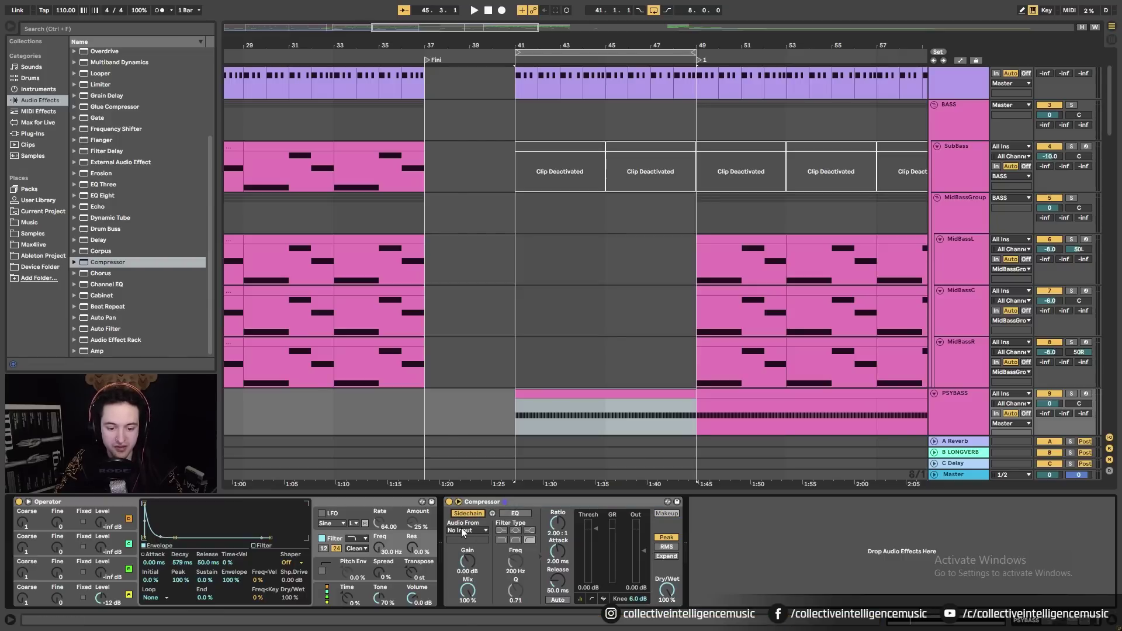
left_click(463, 531)
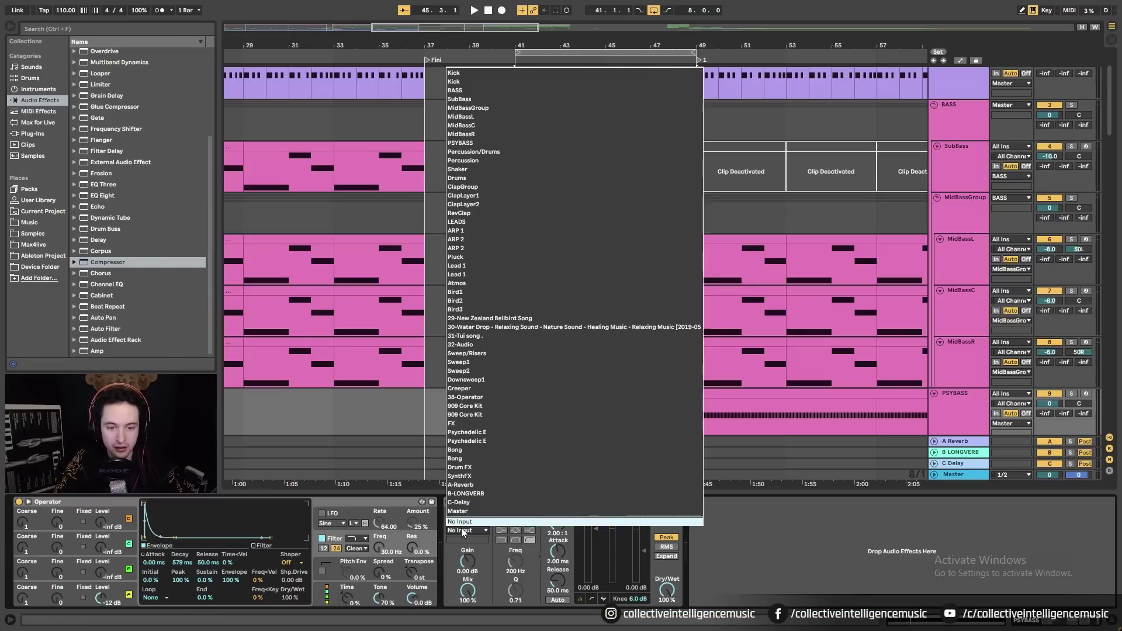
left_click(487, 73)
scroll(626, 226, "up", 3)
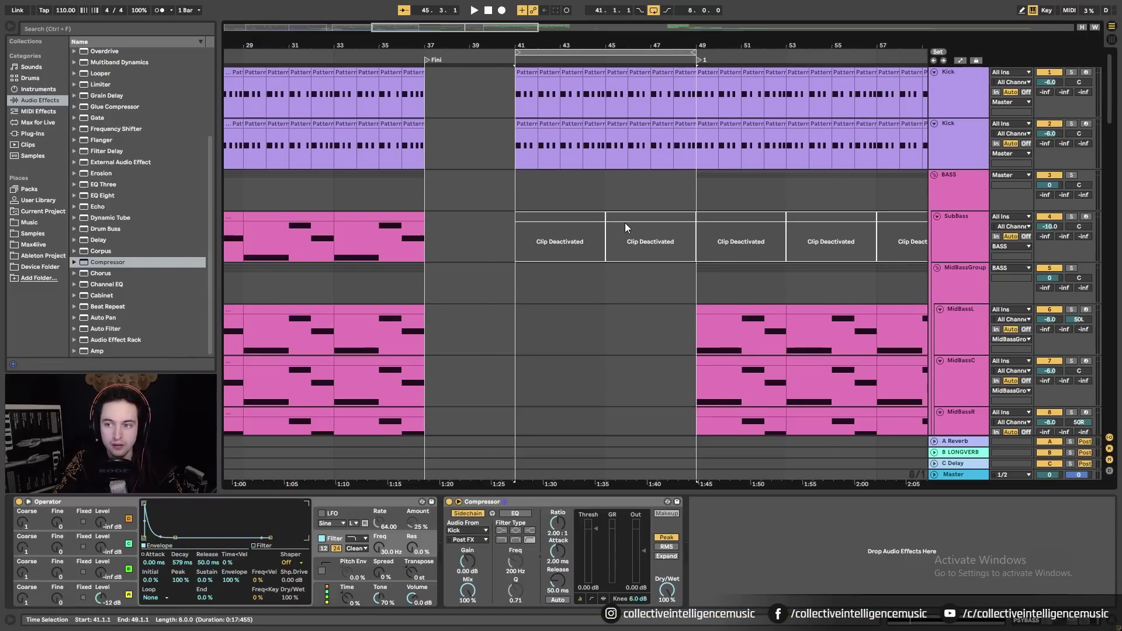
Set the PSYBASS compressor's ratio to 6.30:1, attack to 0.05 ms and threshold to -36.5 dB while auditioning the loop
scroll(625, 223, "down", 6)
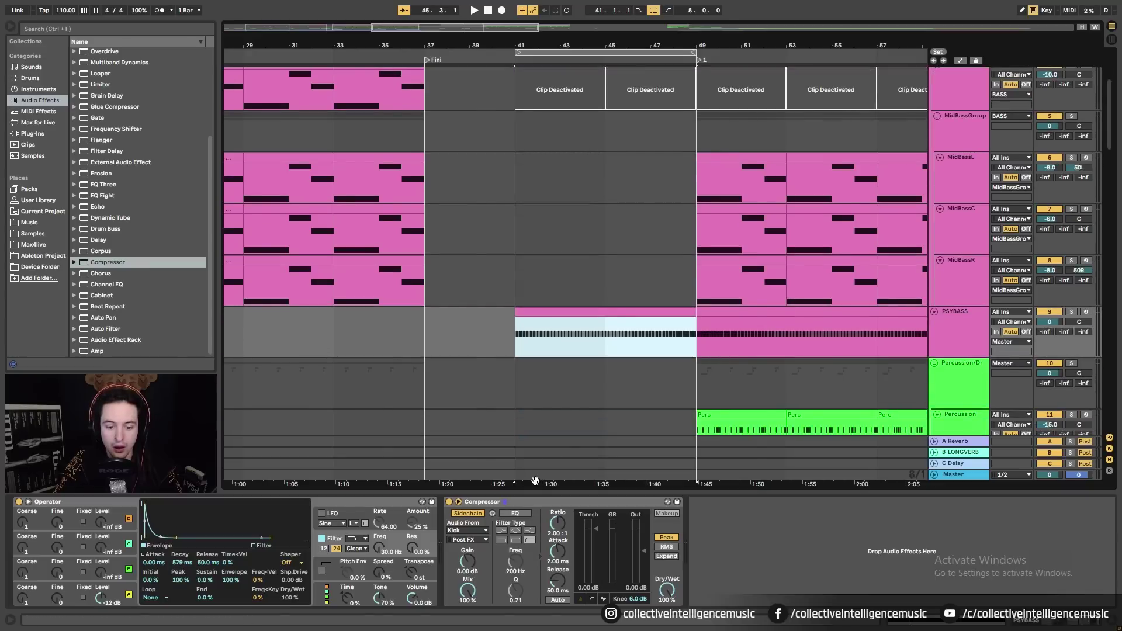
key("space")
key("space")
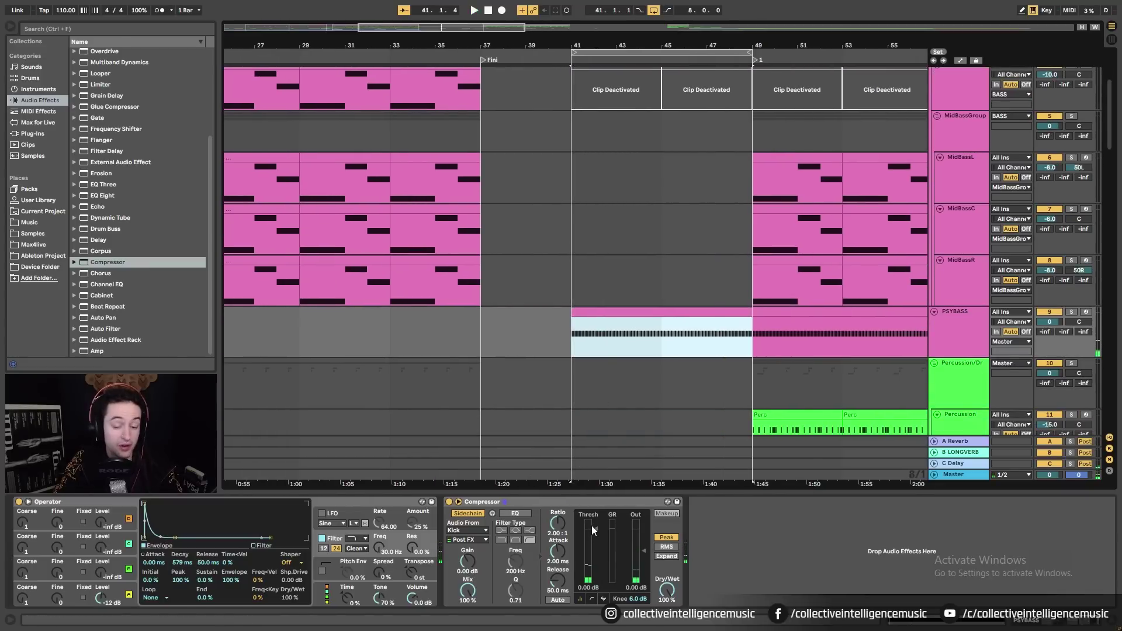
left_click_drag(558, 522, 558, 491)
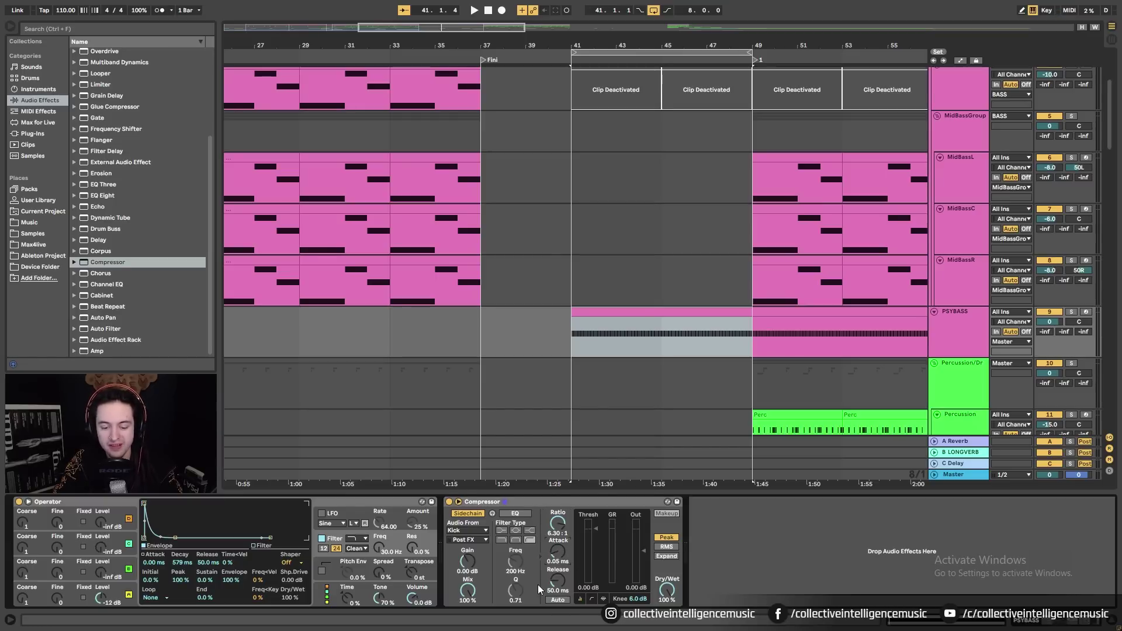
key("space")
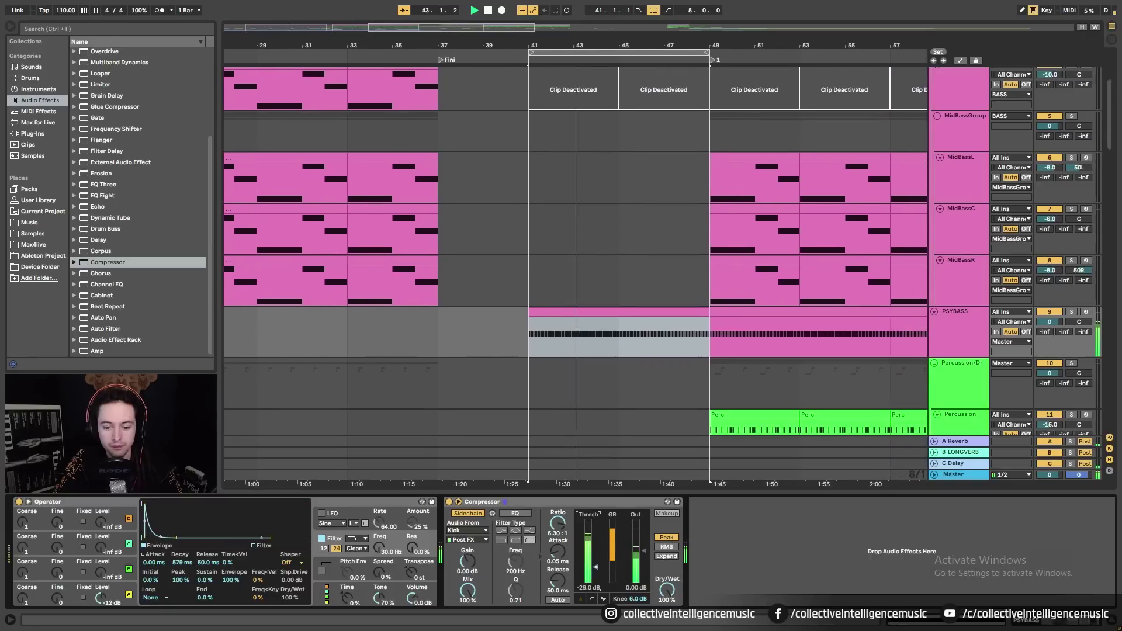
left_click_drag(596, 568, 596, 571)
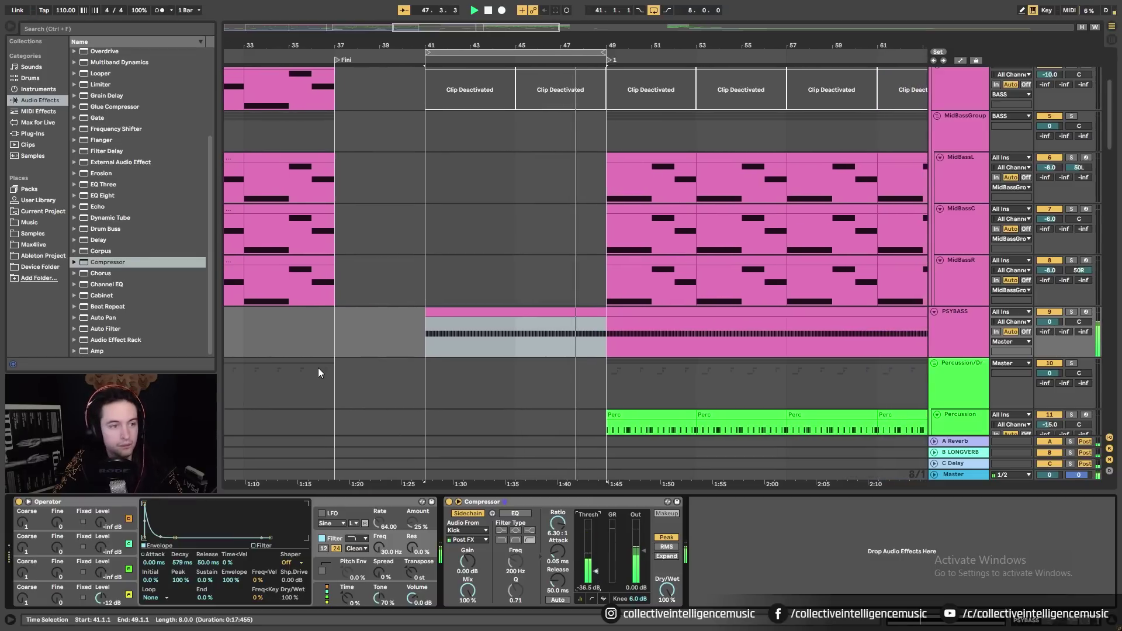
Add an Auto Filter after the Compressor on PSYBASS, set as a 12 dB band-pass at about 87.3 Hz
scroll(193, 194, "up", 4)
scroll(163, 146, "down", 4)
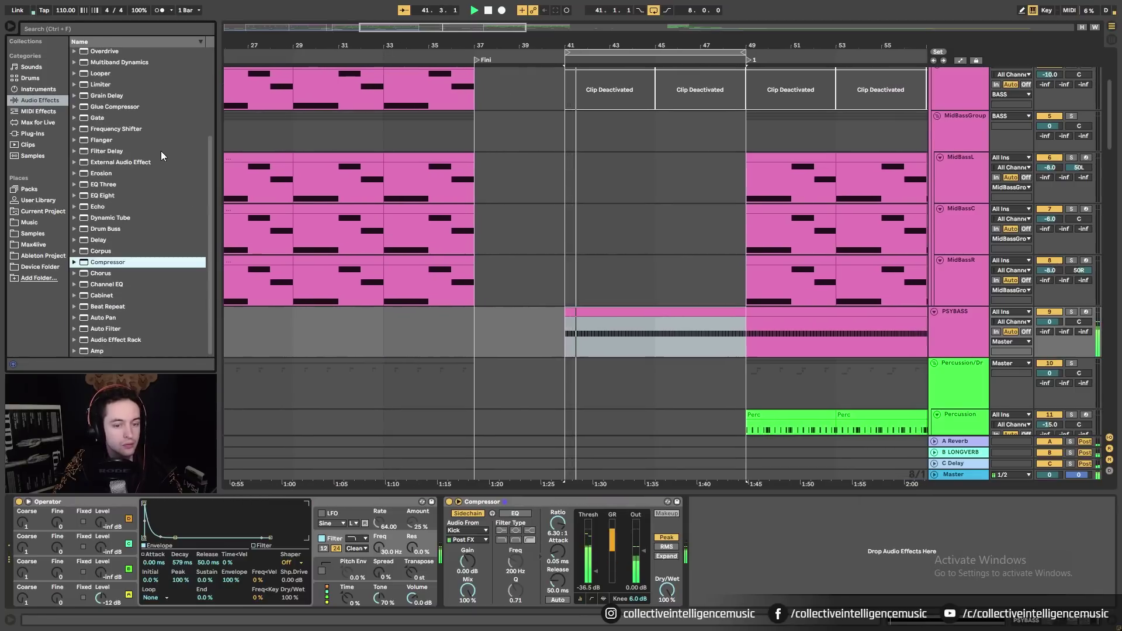
left_click_drag(98, 326, 277, 382)
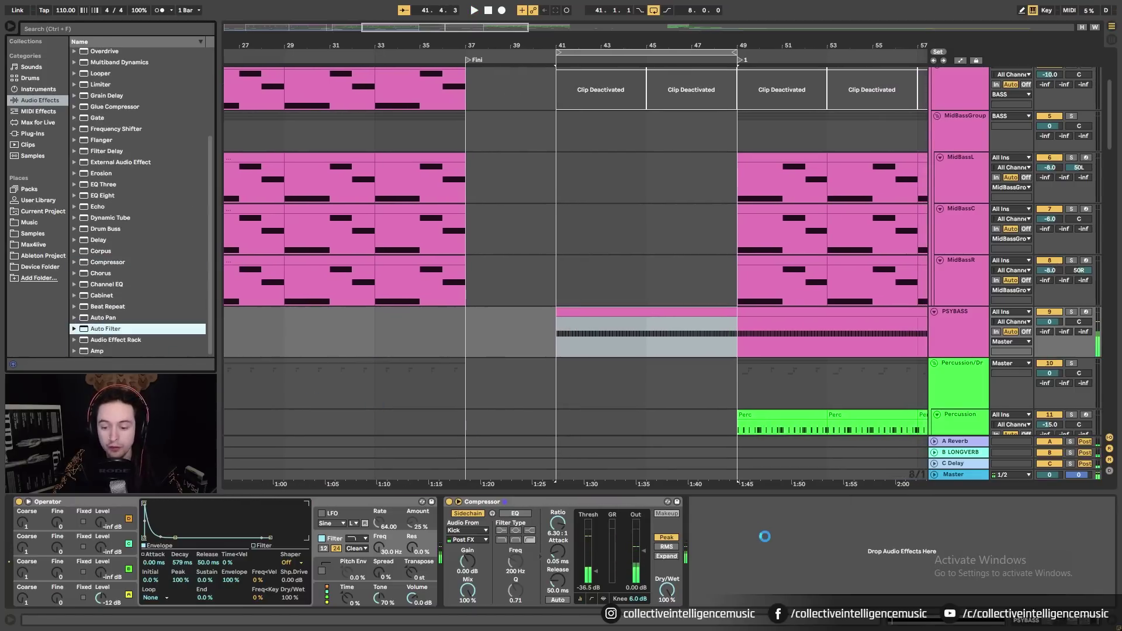
left_click_drag(764, 536, 774, 542)
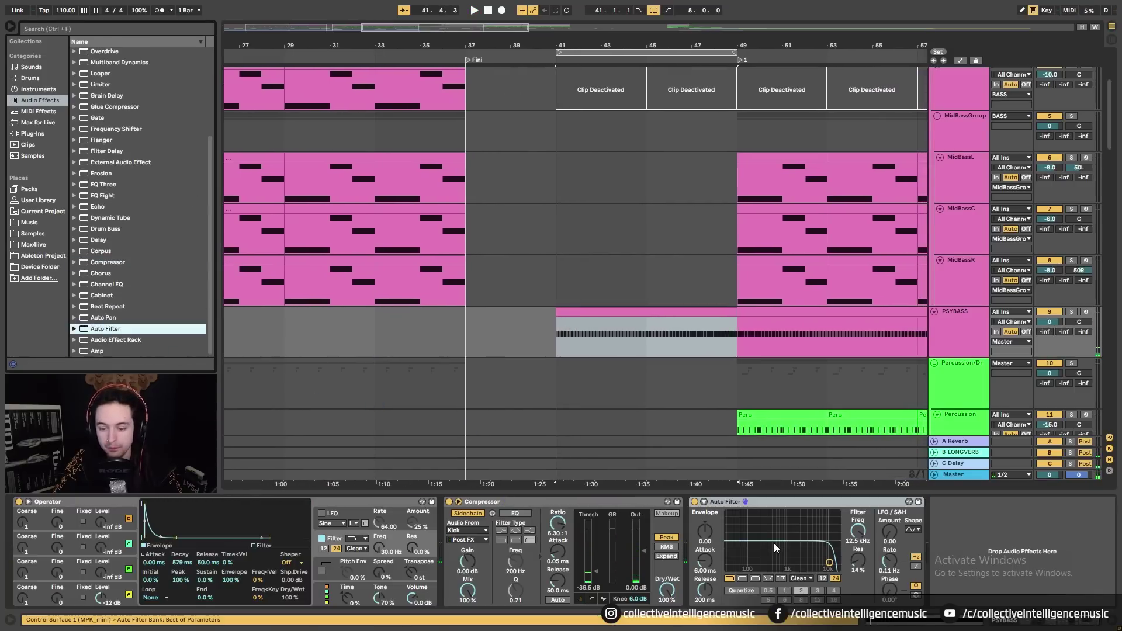
left_click(755, 578)
left_click_drag(770, 562, 756, 562)
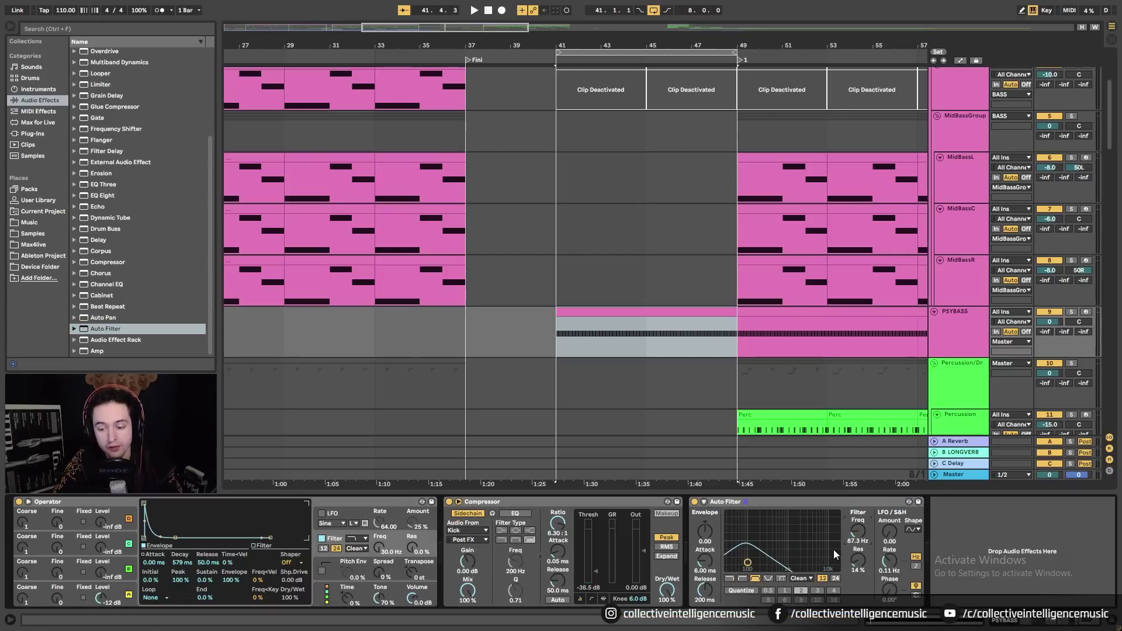
Show the automation lanes and set the PSYBASS Auto Filter frequency envelope to about 102 Hz
left_click(960, 61)
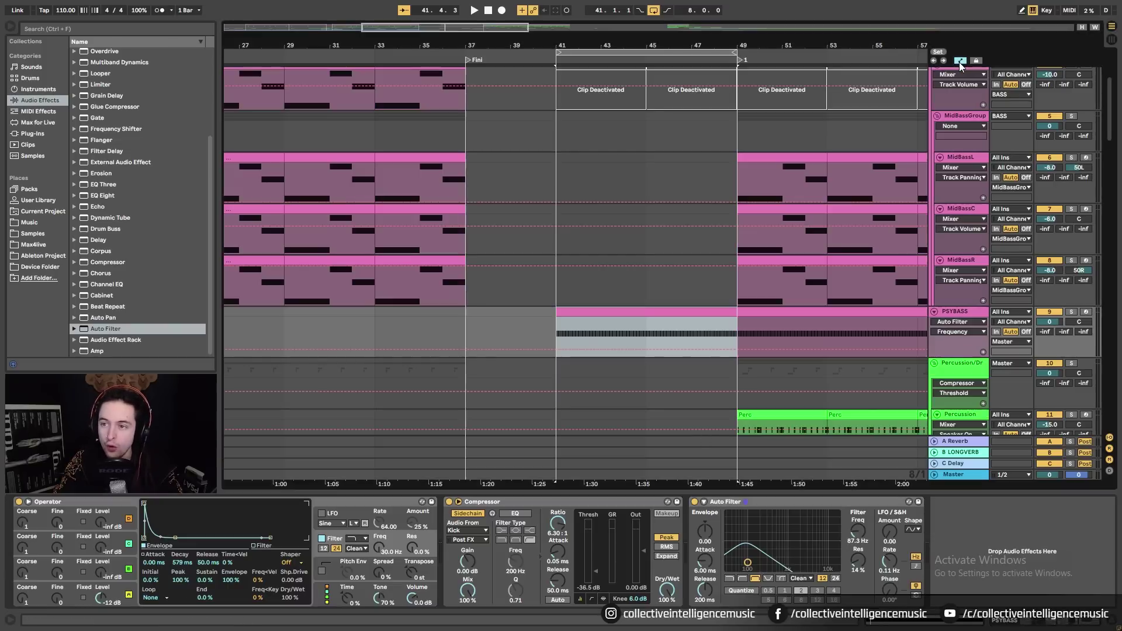
left_click_drag(859, 534, 858, 530)
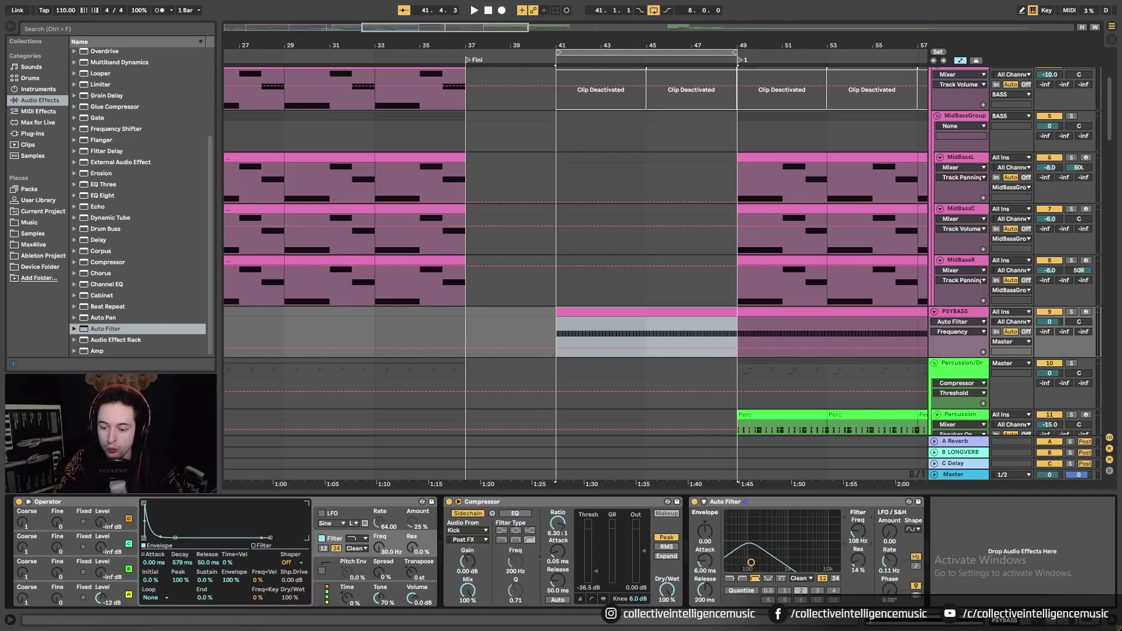
left_click(556, 349)
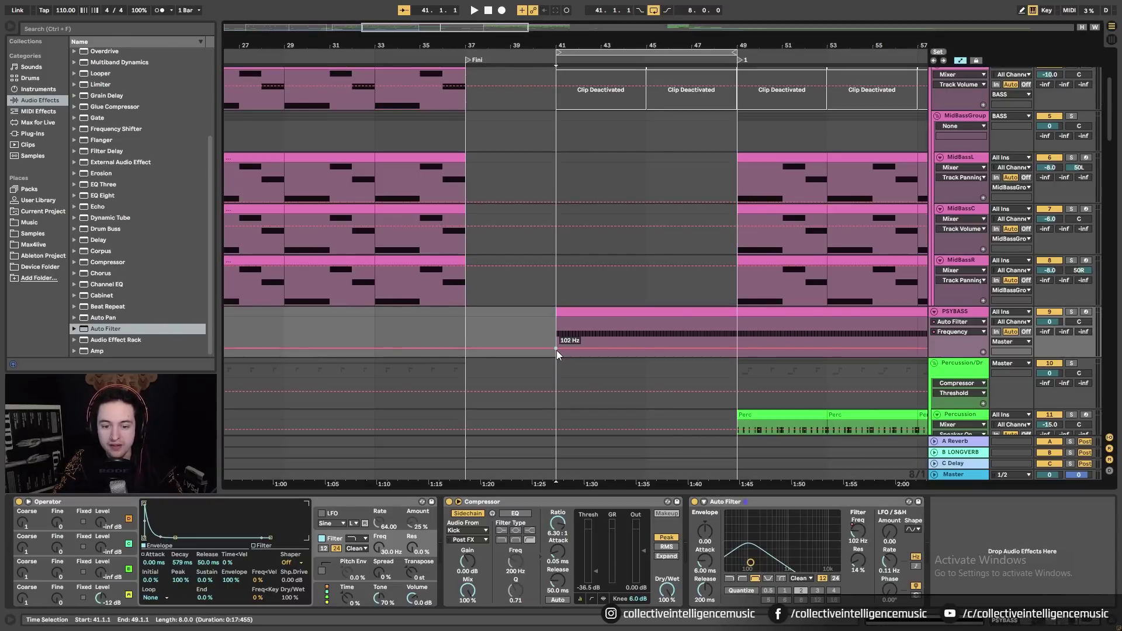
left_click(558, 339)
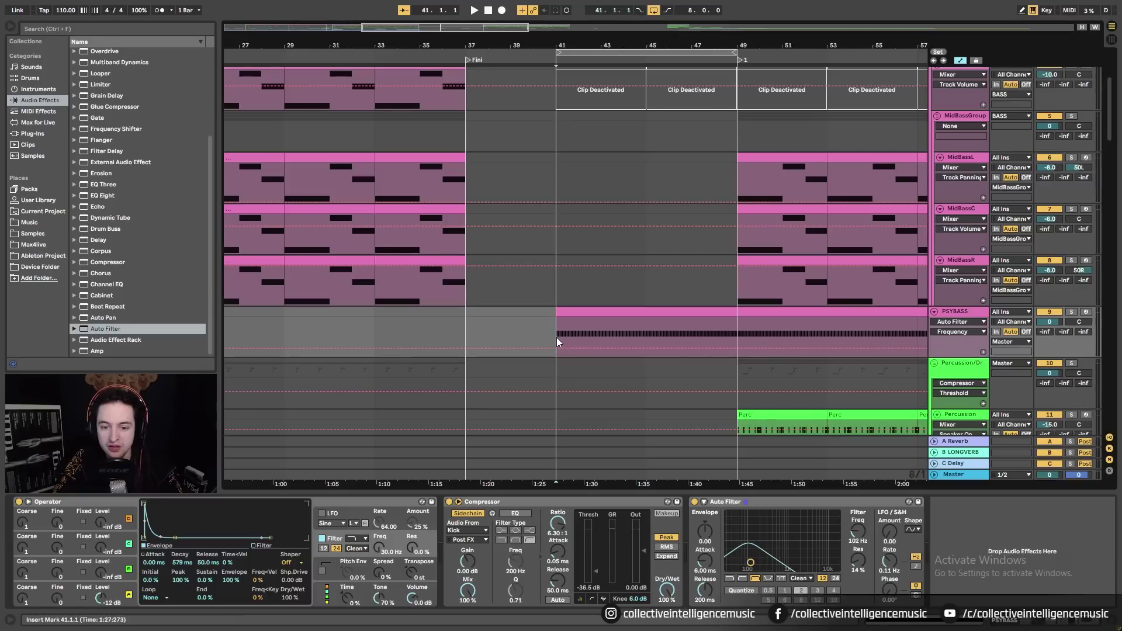
Insert a rising ramp shape into the PSYBASS Auto Filter frequency automation from bar 41 to bar 49
left_click_drag(630, 338, 723, 342)
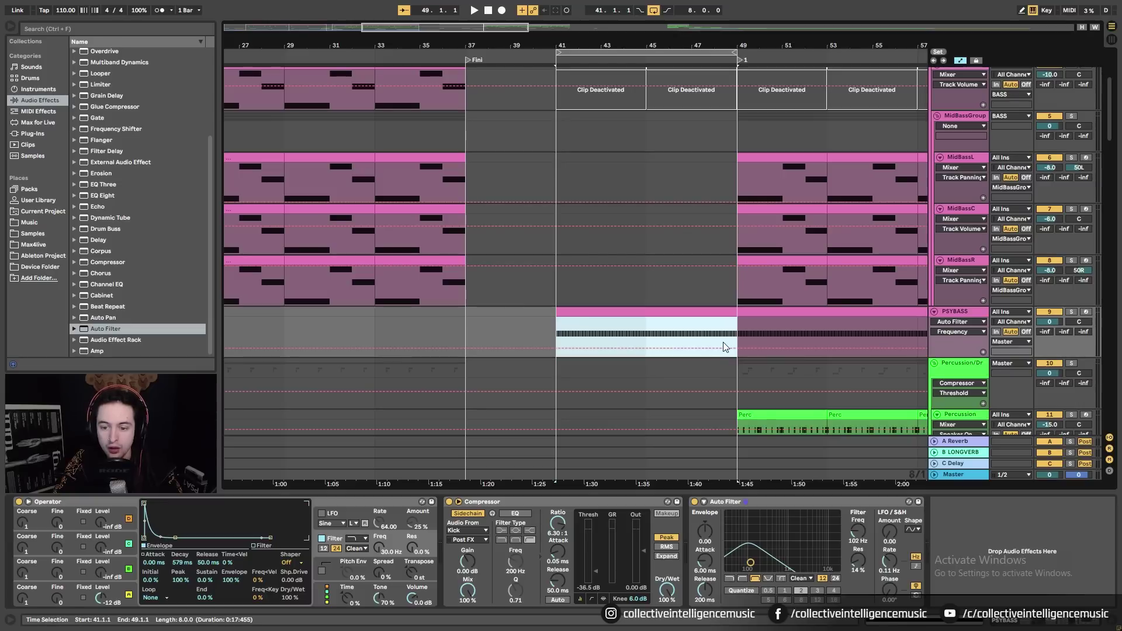
right_click(647, 337)
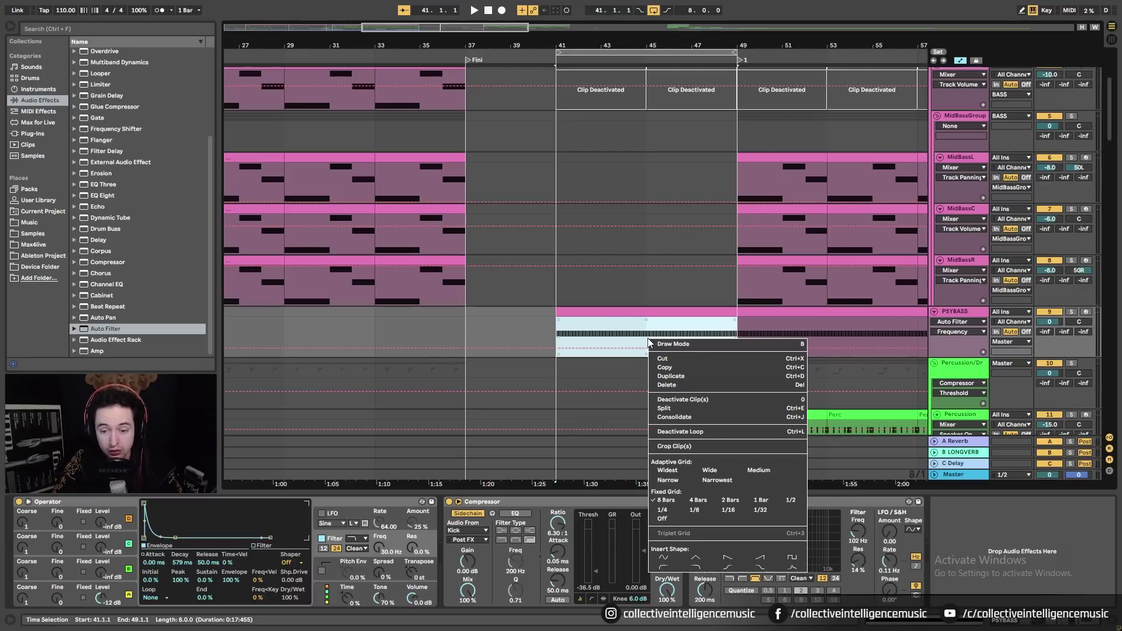
left_click(623, 335)
left_click_drag(552, 335, 706, 343)
right_click(698, 335)
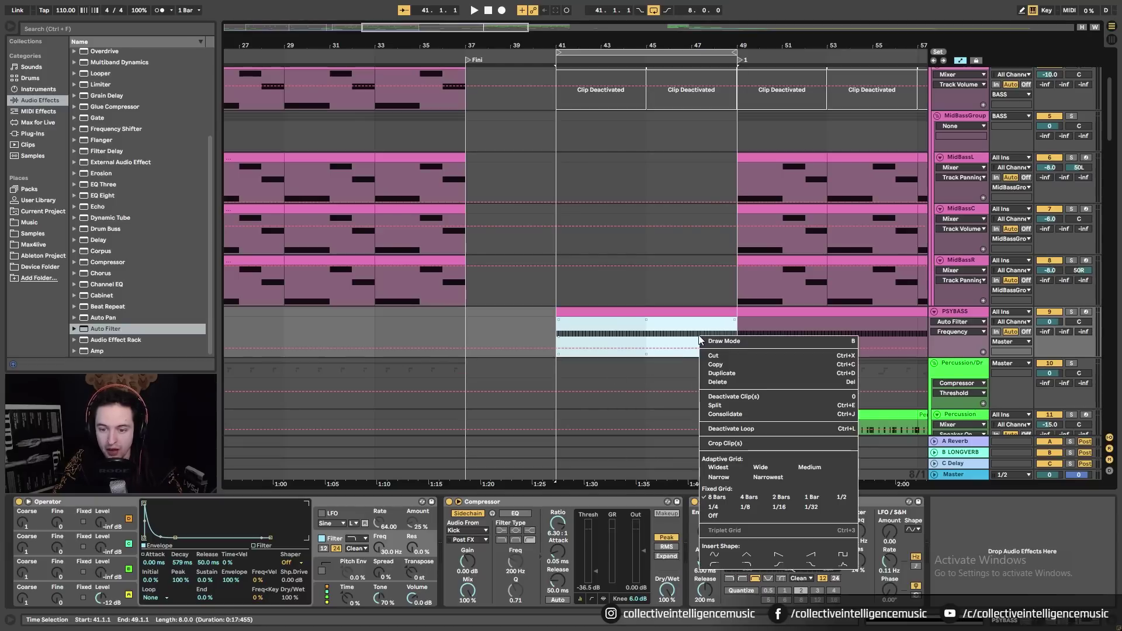
left_click(810, 556)
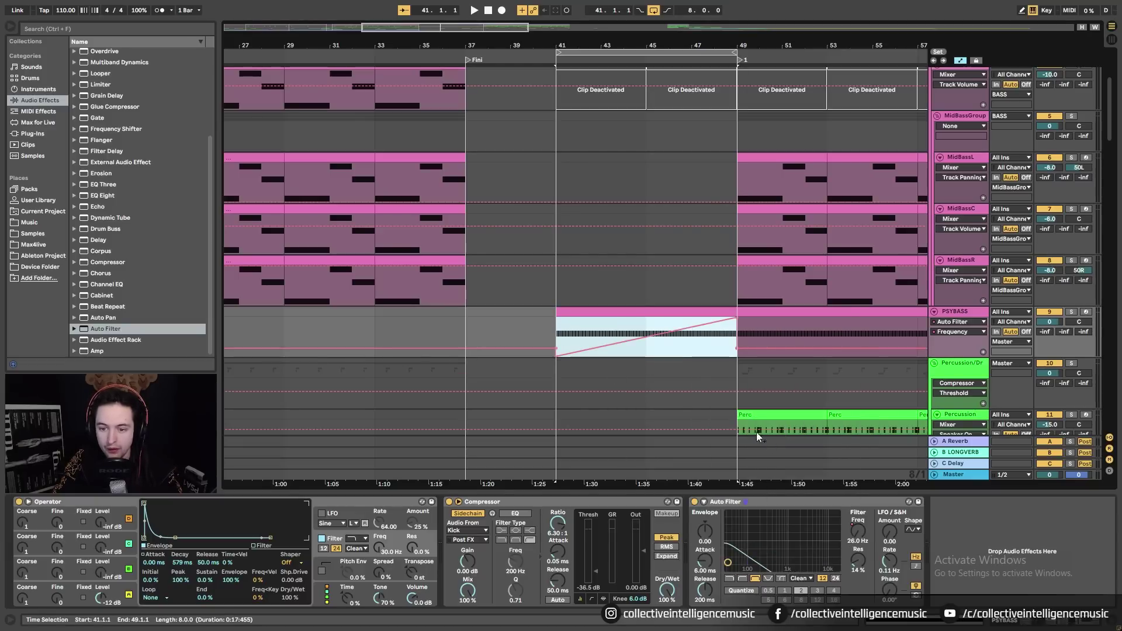
Lower the frequency automation before bar 41 to the ramp's starting level and play the section with looping turned off
left_click_drag(554, 348, 558, 355)
key("space")
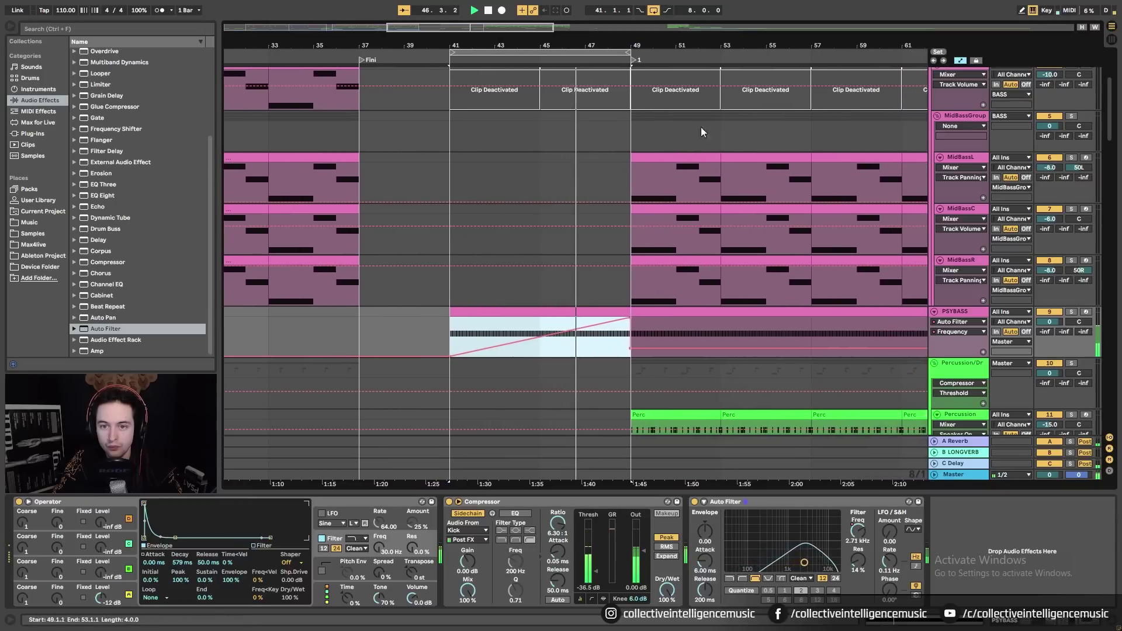
left_click(653, 11)
left_click_drag(631, 44, 549, 36)
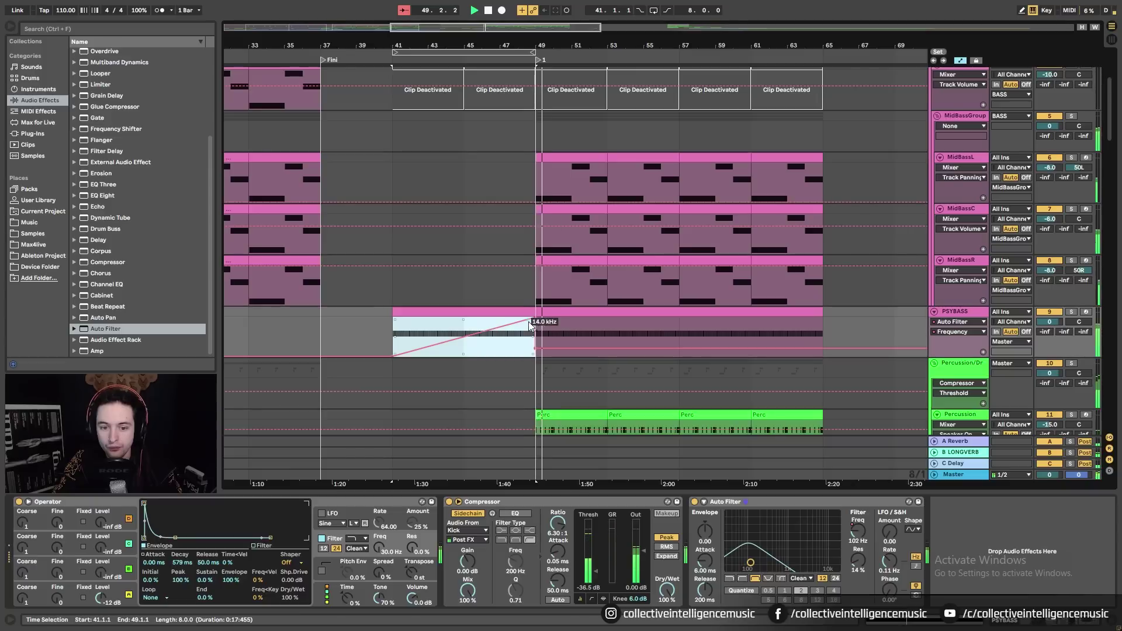
Stop playback and lower the ramp's end point at bar 49 to about 6.69 kHz
left_click_drag(535, 319, 538, 323)
key("space")
left_click(507, 289)
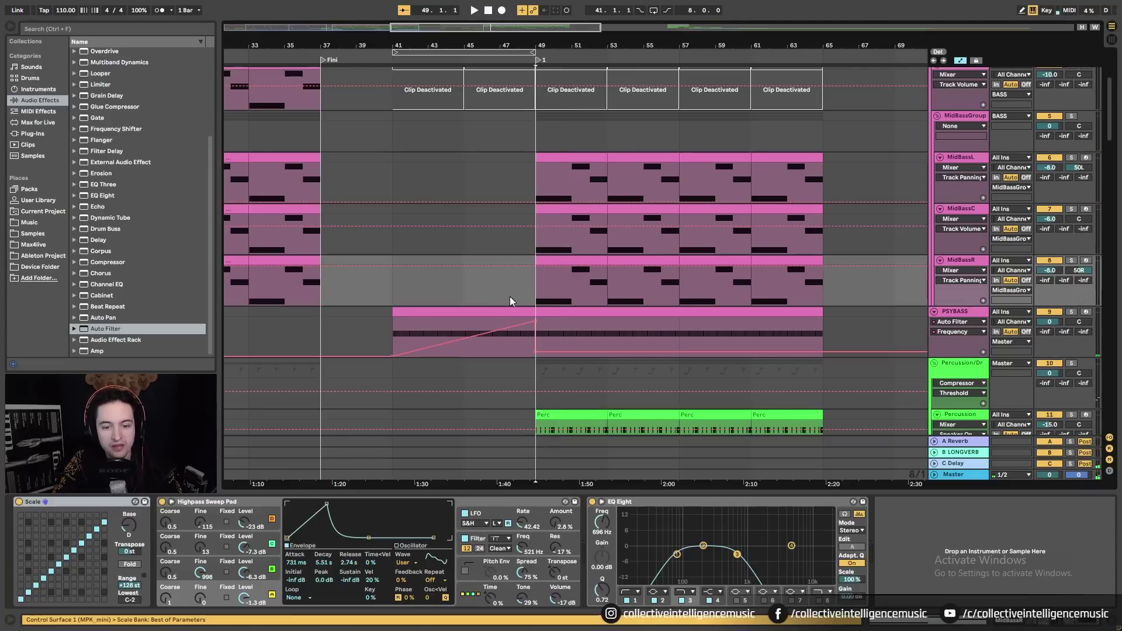
left_click(536, 324)
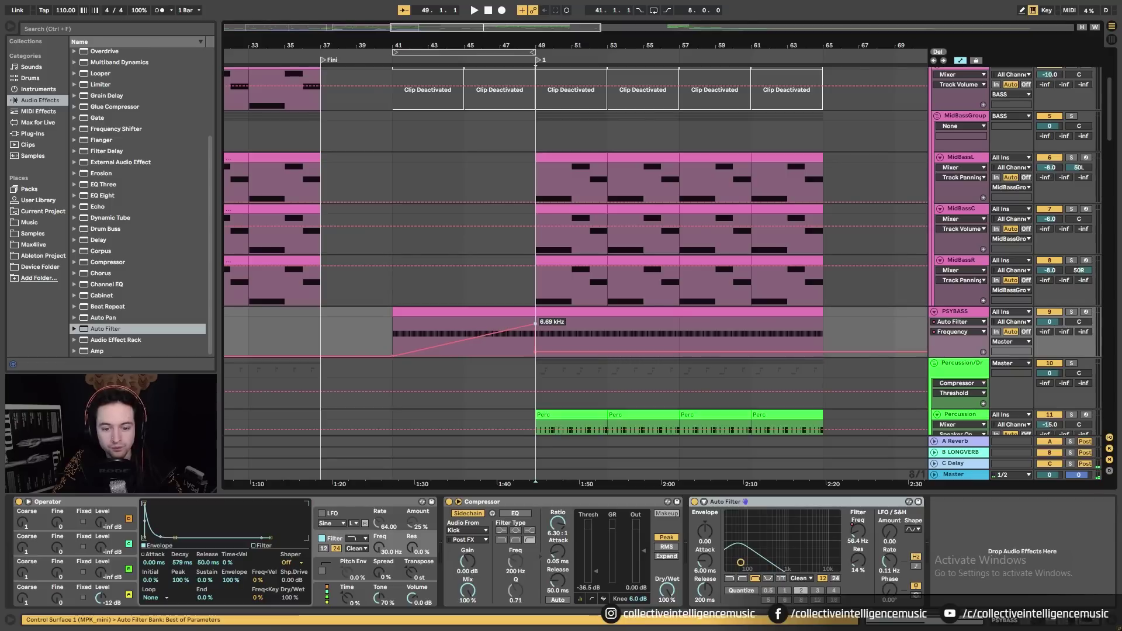
Set the arrangement's fixed grid to 1 Bar and play PSYBASS from bar 47 with the other tracks
right_click(472, 356)
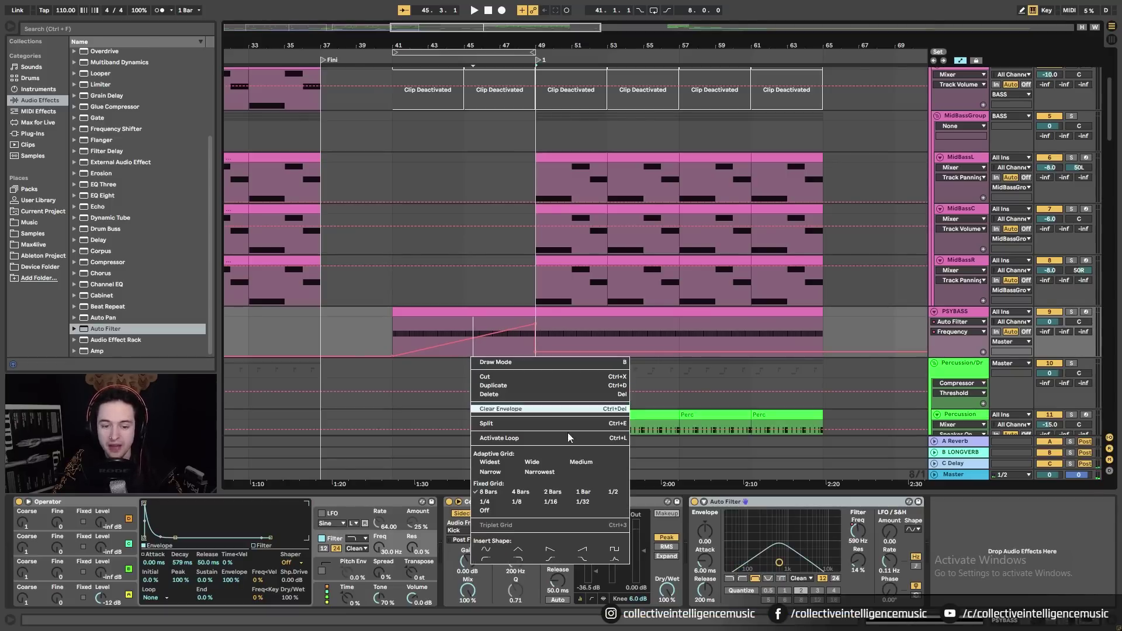
left_click(581, 493)
left_click(496, 347)
key("space")
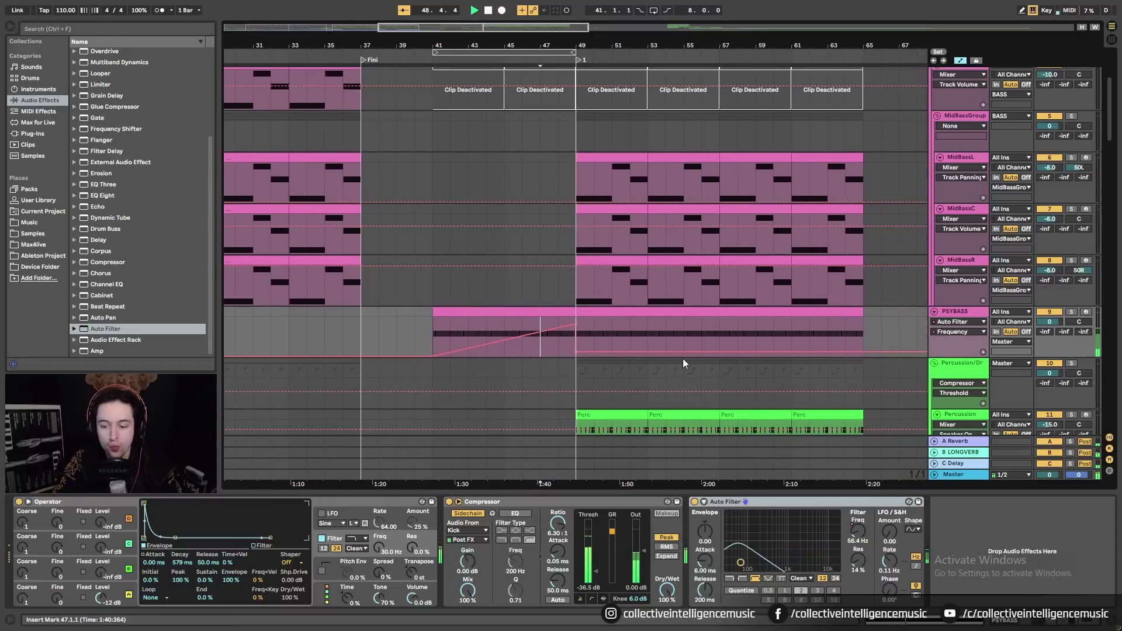
Automate the Auto Filter's Device On parameter so the filter is active only from bar 41 to bar 49
left_click(694, 501)
left_click(570, 348)
left_click_drag(566, 347, 426, 331)
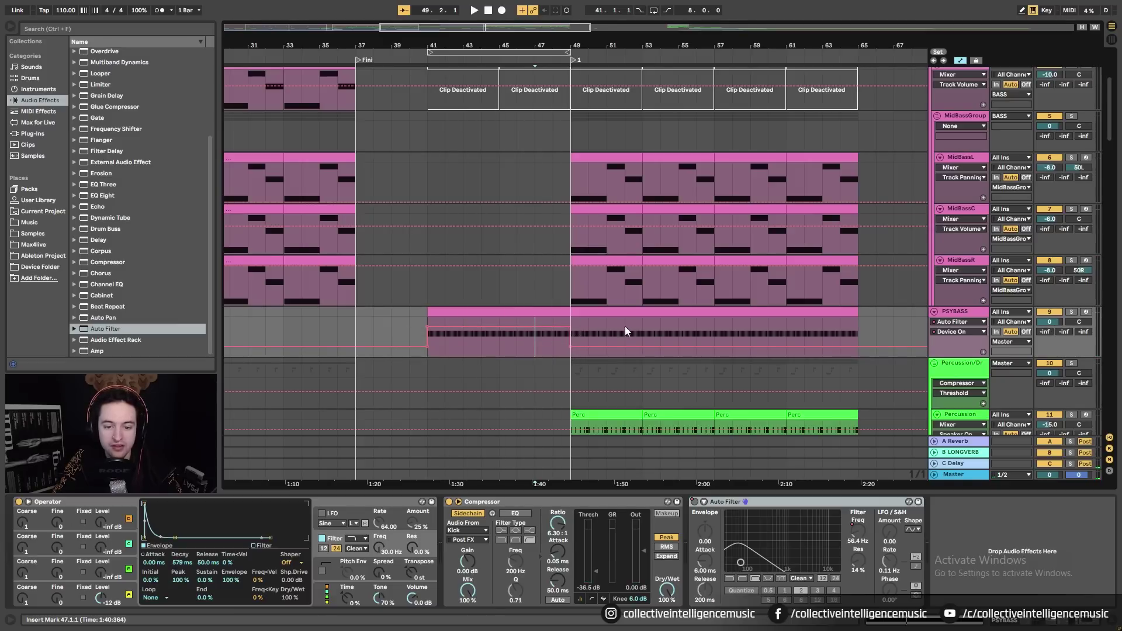
Play the arrangement from bar 33 and examine the devices on MidBassGroup, MidBassL, MidBassC and MidBassR
left_click(285, 319)
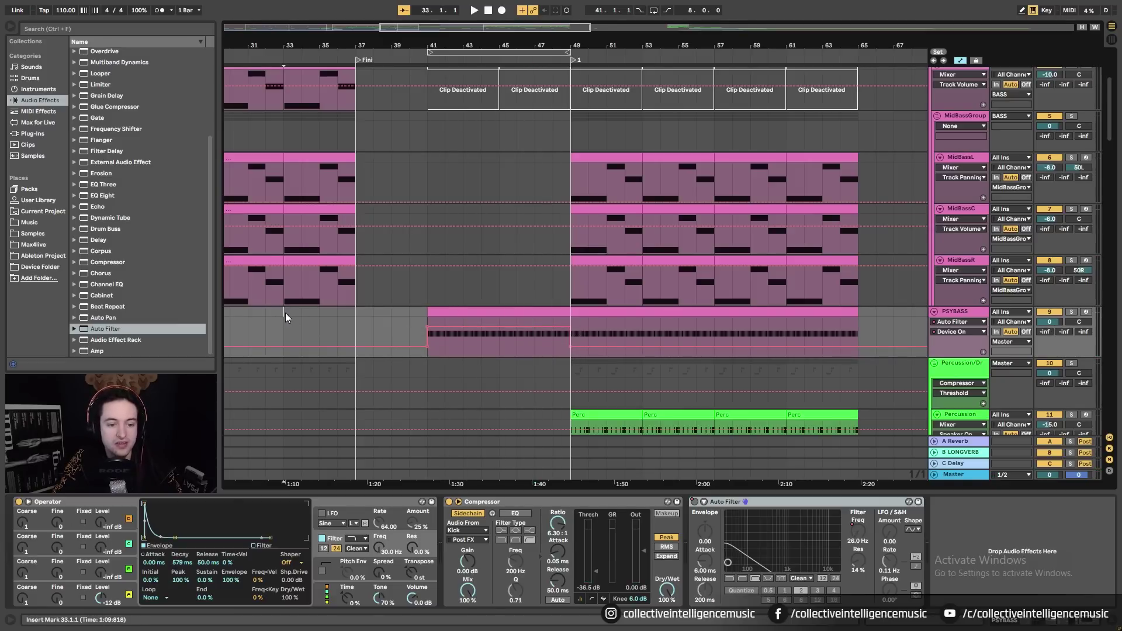
key("space")
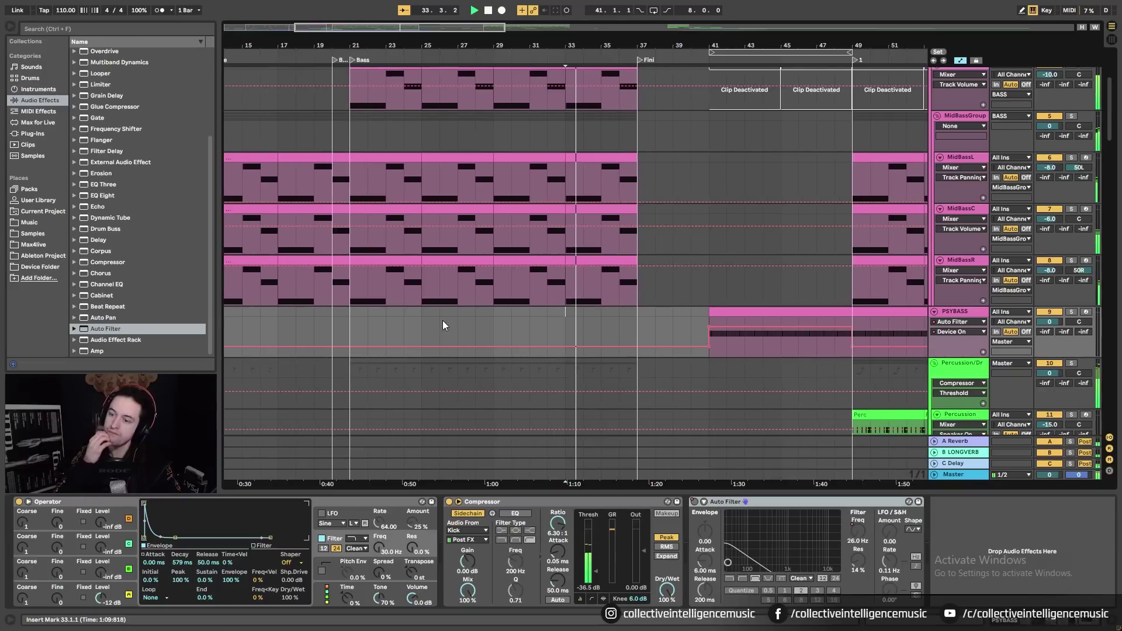
left_click(962, 116)
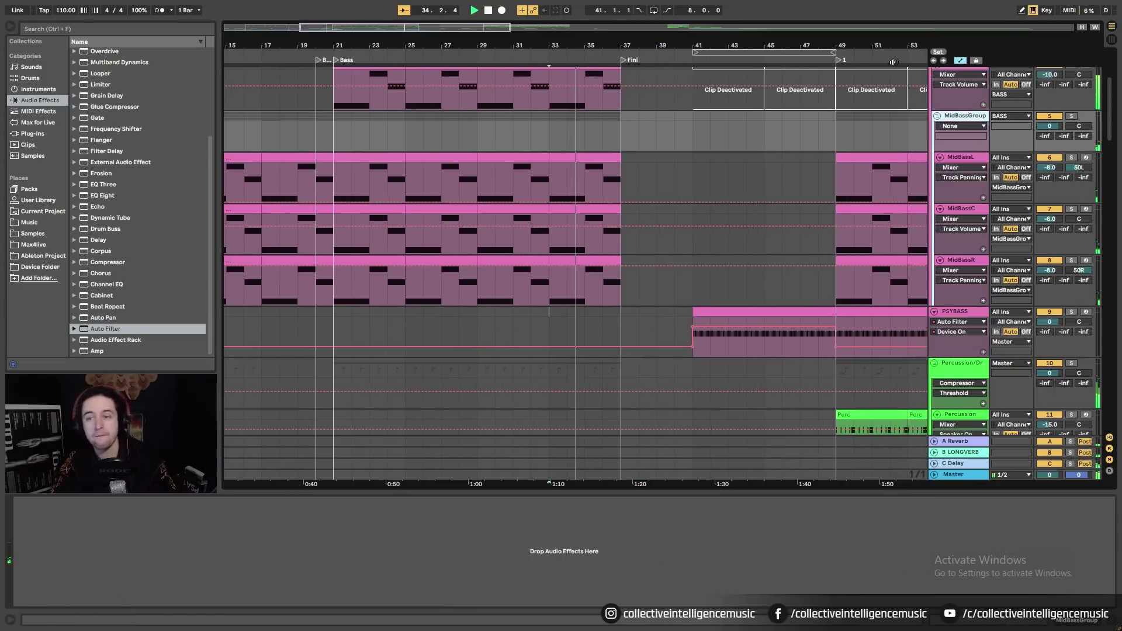
left_click(969, 157)
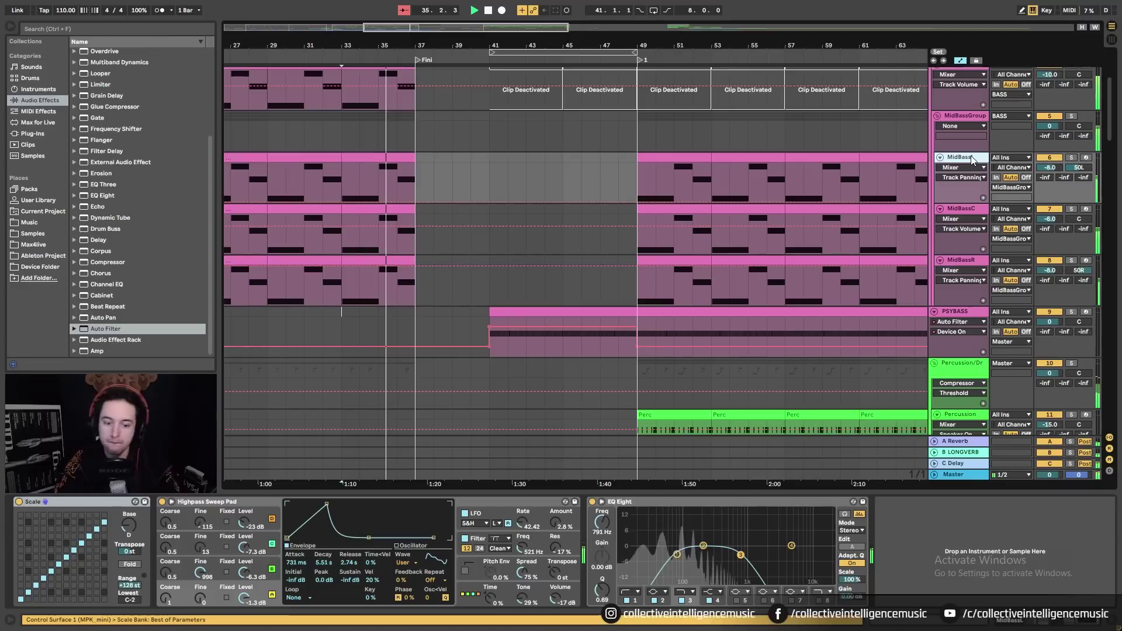
left_click(963, 209)
left_click(963, 262)
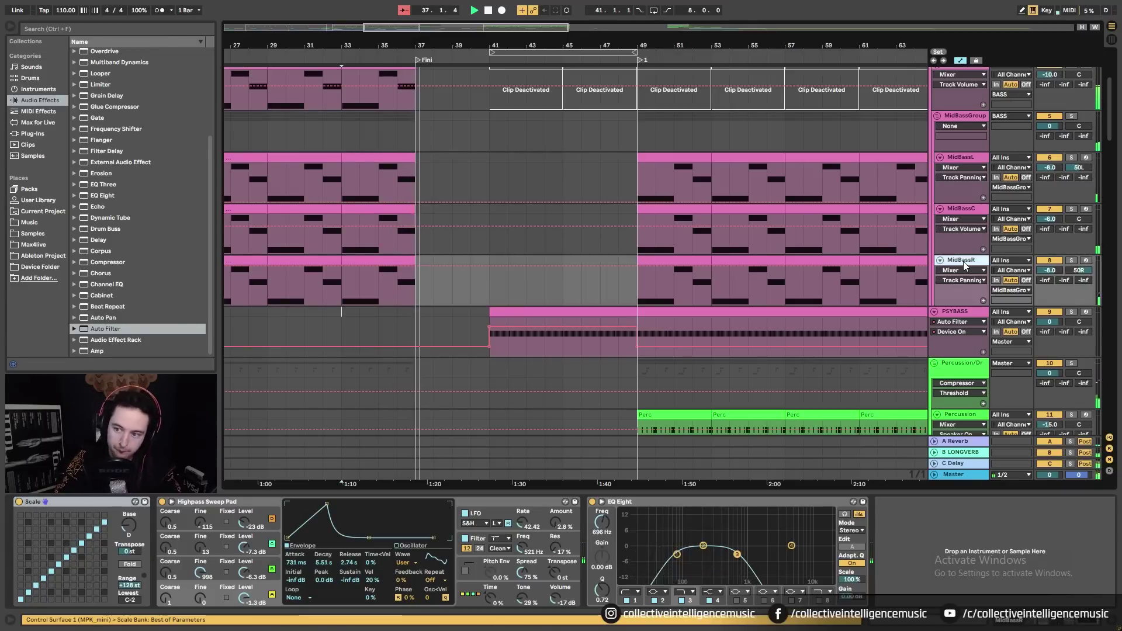
Shift the start of PSYBASS's Auto Filter Device On automation to about bar 40, ahead of the clip
left_click(959, 314)
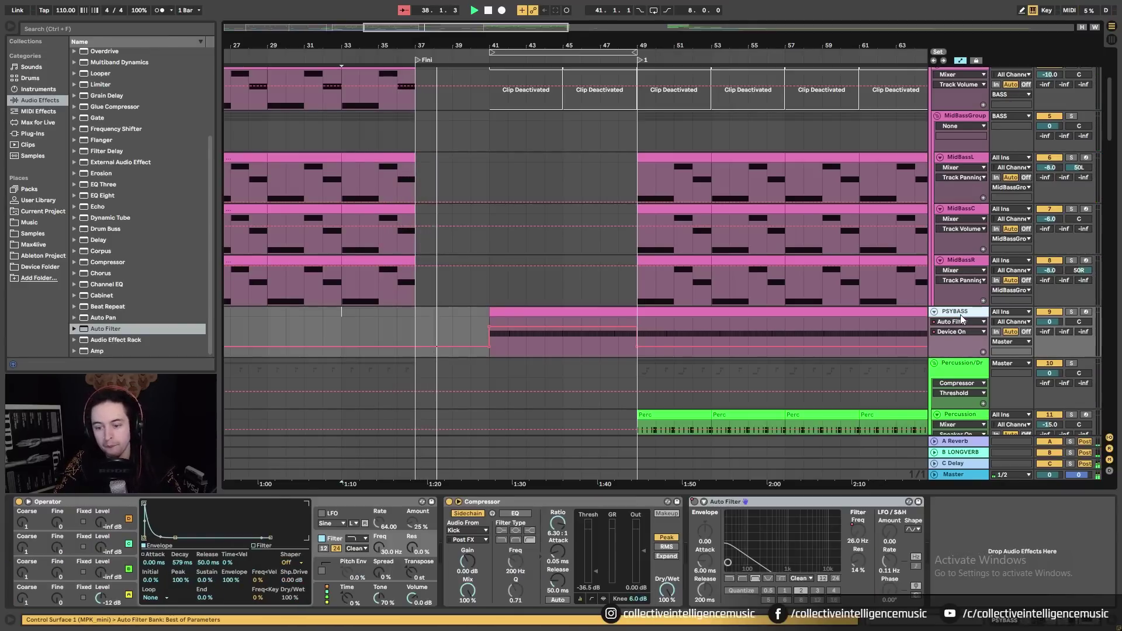
left_click(470, 346)
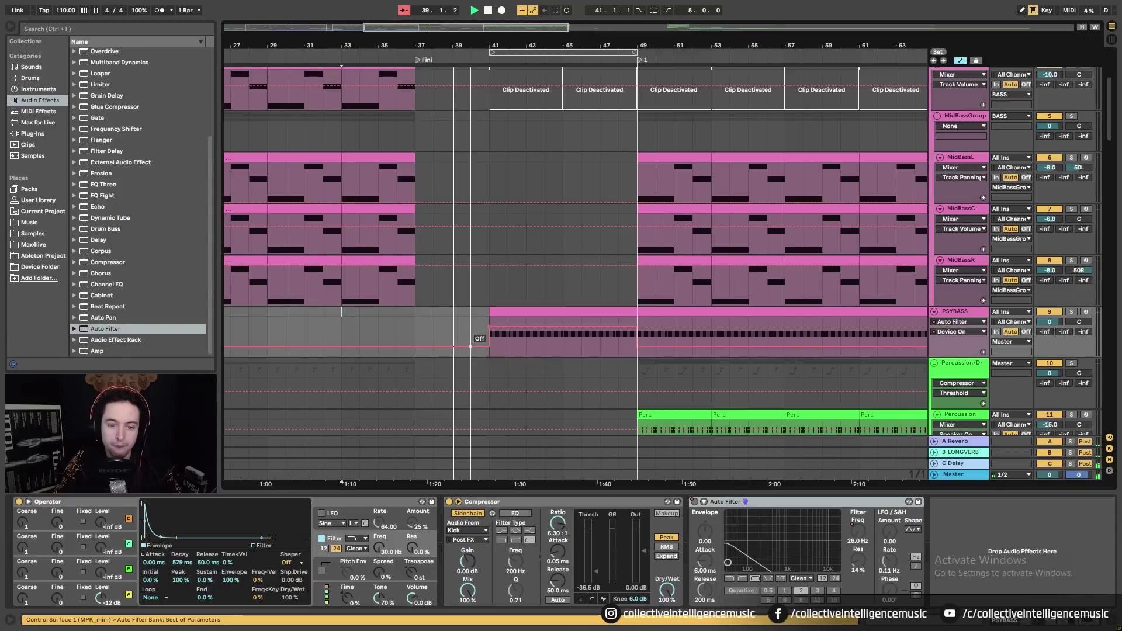
left_click_drag(471, 346, 471, 327)
left_click(489, 328)
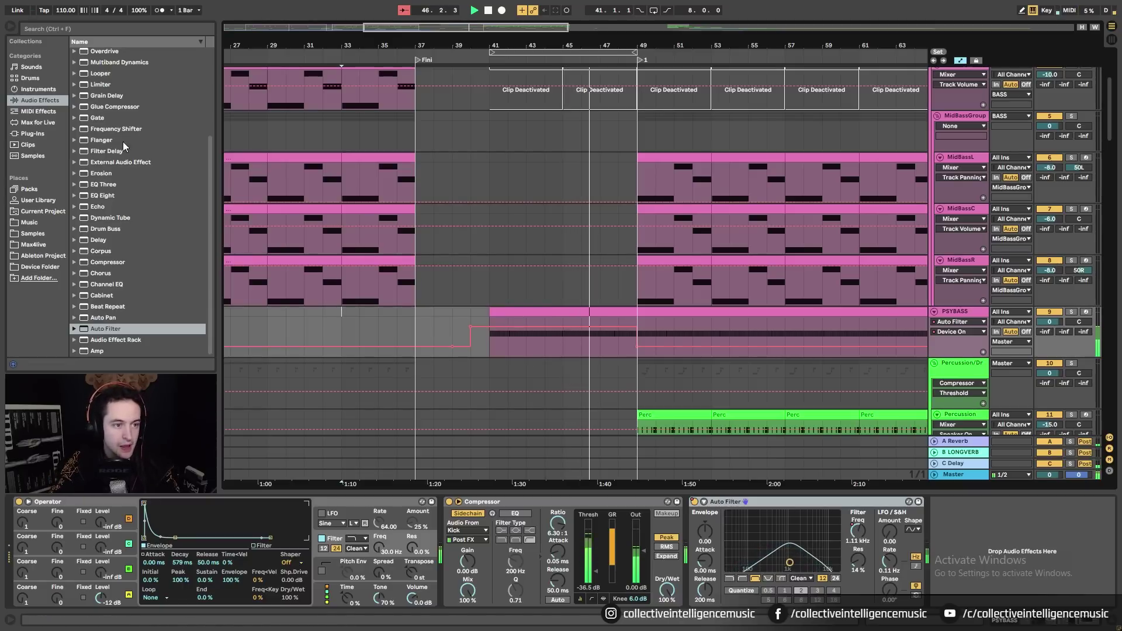
Add a Utility device after the Auto Filter on the PSYBASS track
scroll(134, 177, "up", 1)
scroll(135, 176, "up", 5)
left_click(107, 75)
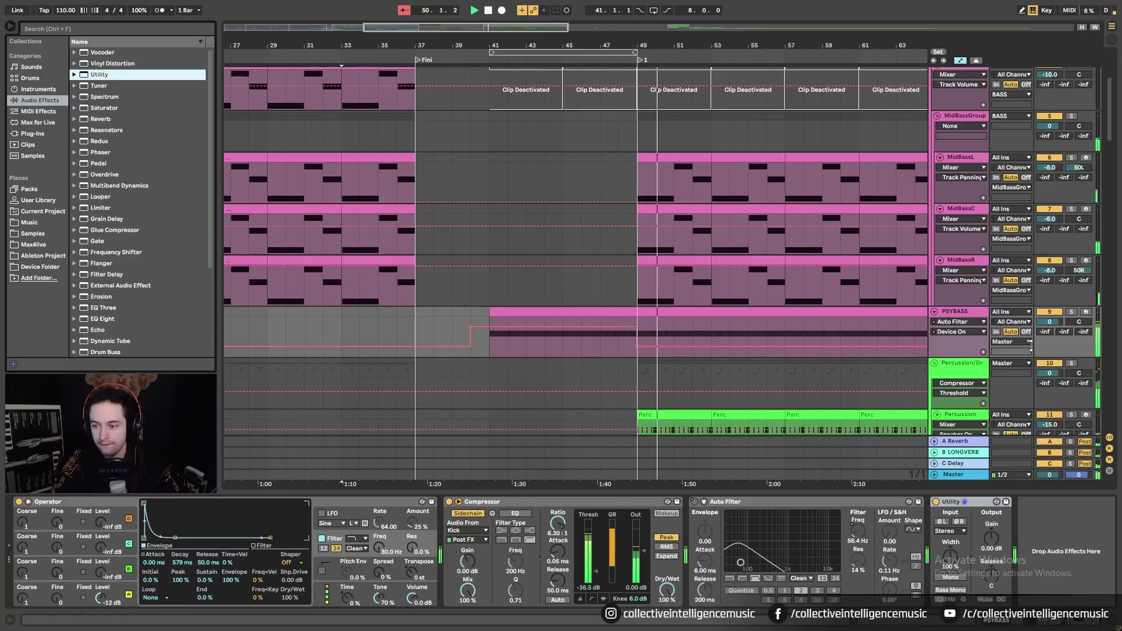
Solo PSYBASS together with both Kick tracks and lower PSYBASS's track volume to -7.0 dB
left_click_drag(1050, 322, 1053, 323)
left_click(1071, 313)
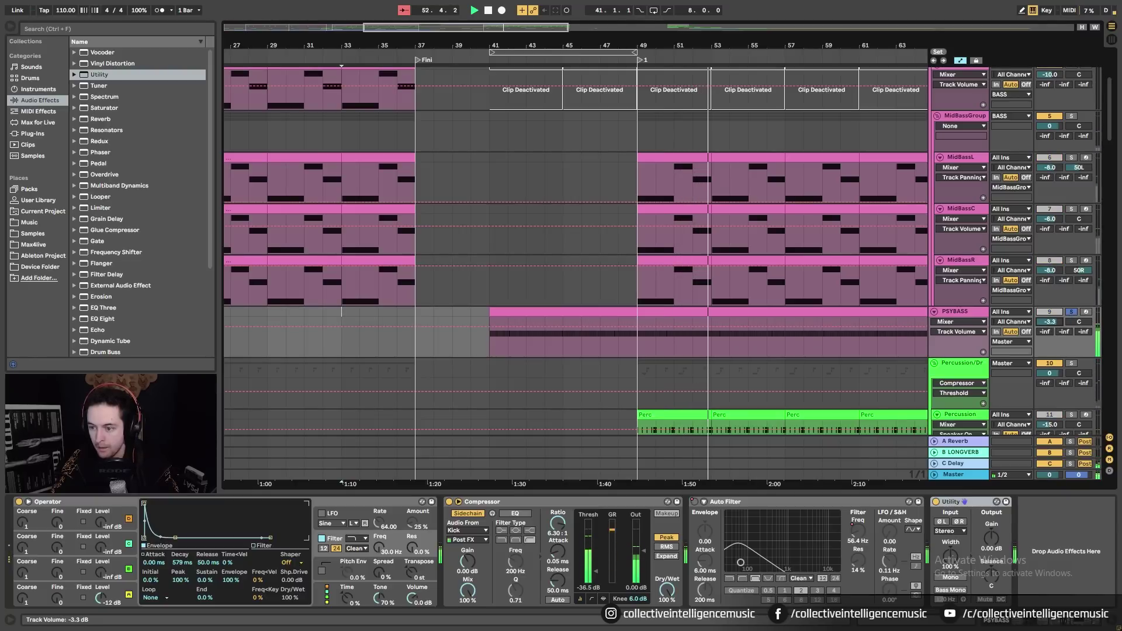
scroll(841, 210, "up", 5)
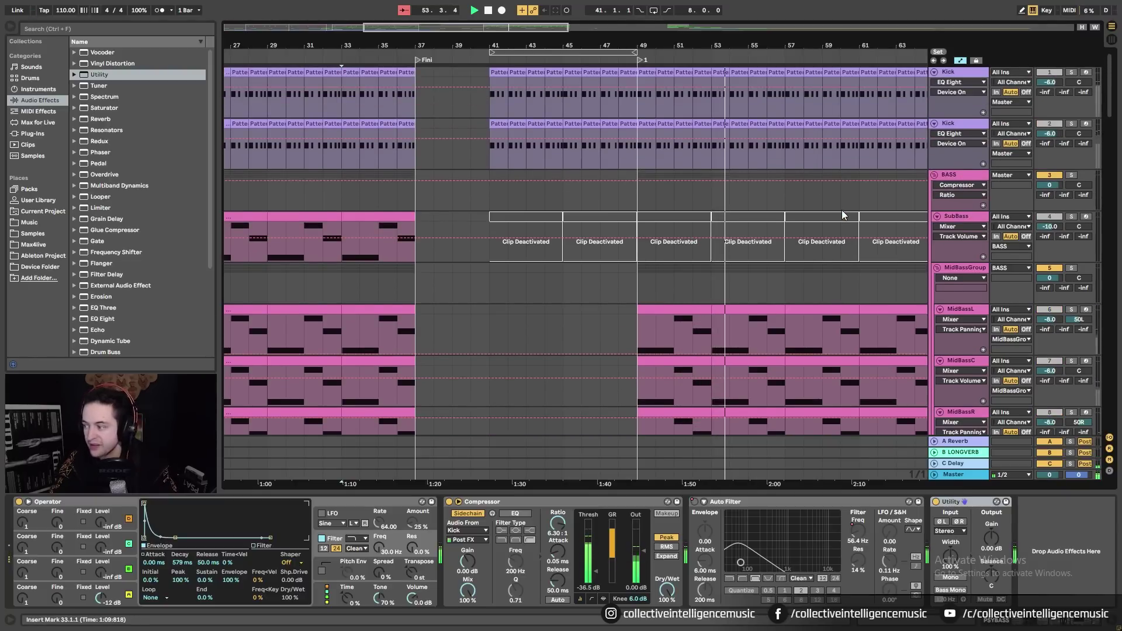
left_click(1070, 72)
left_click(1071, 123, "ctrl")
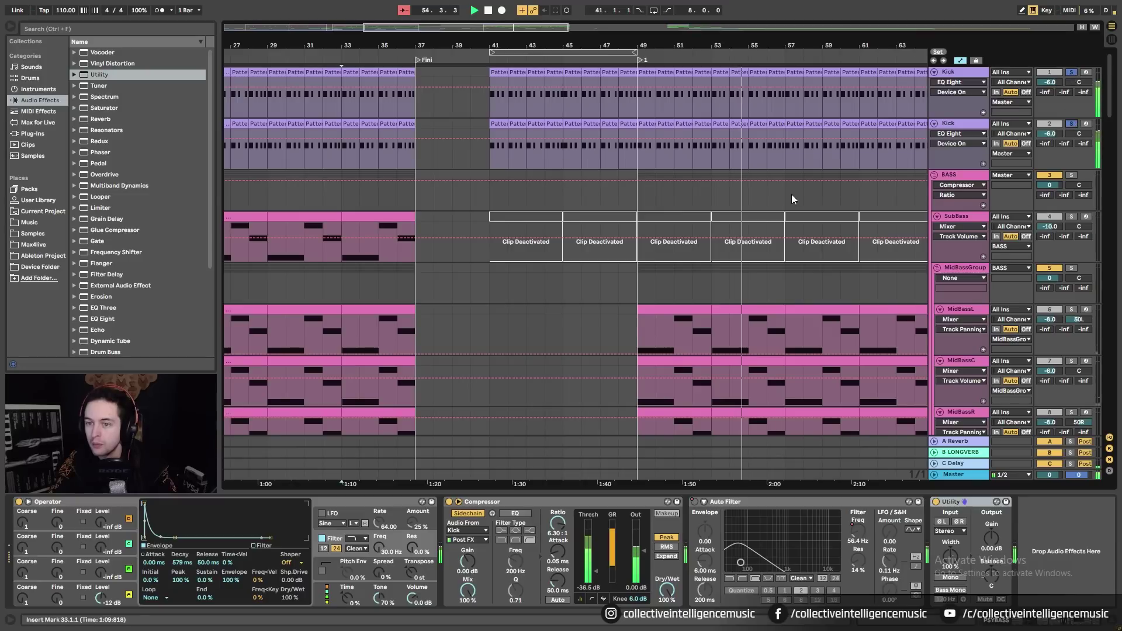
scroll(791, 194, "down", 5)
left_click_drag(1050, 322, 1050, 331)
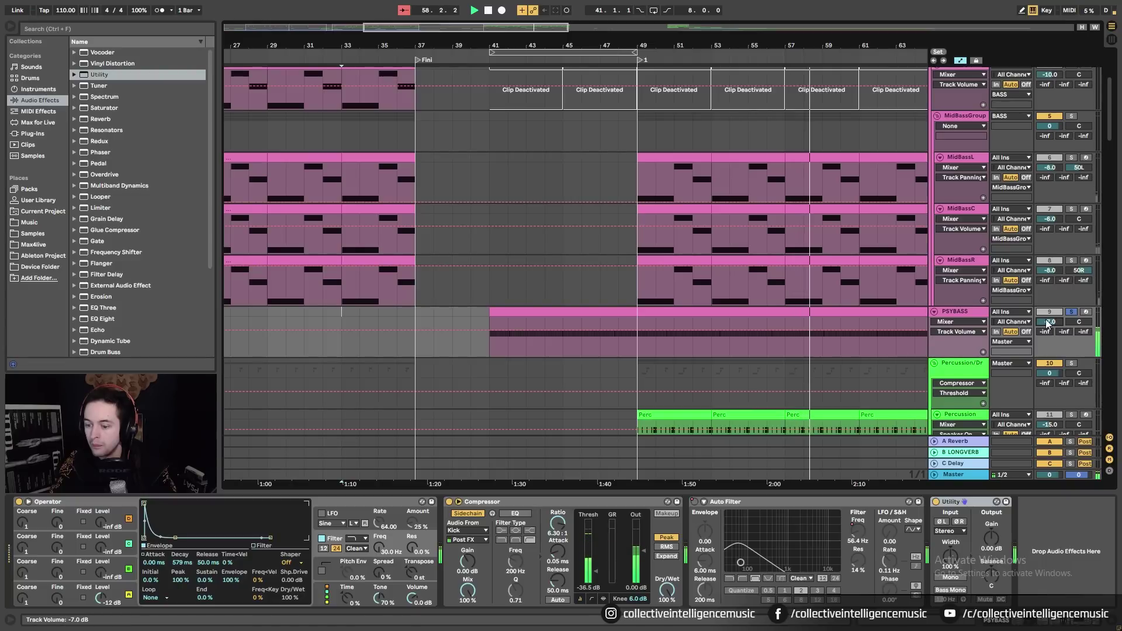
Automate the Utility's Gain on PSYBASS to ramp from about -10 dB at bar 41 up to 0 dB at bar 49
left_click(989, 534)
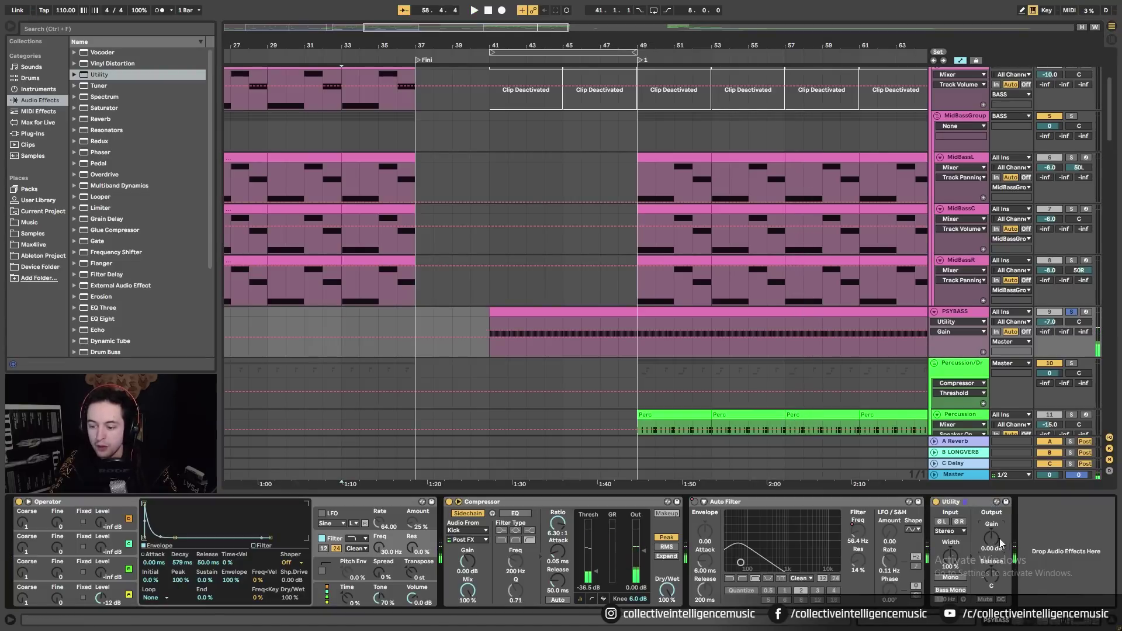
left_click(489, 338)
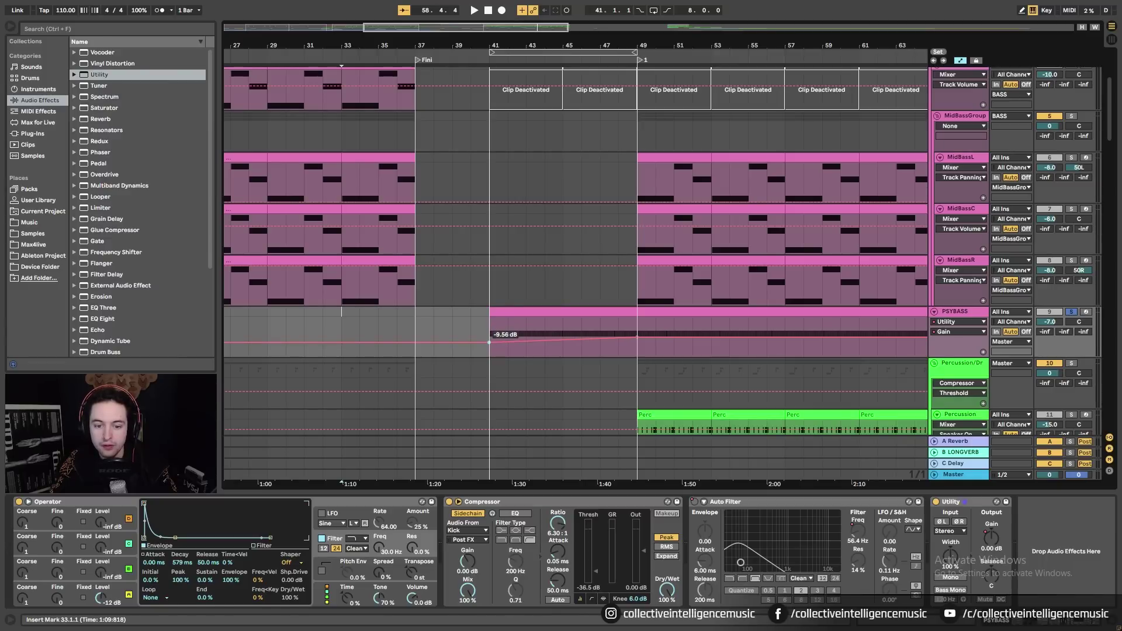
left_click_drag(489, 351, 637, 347)
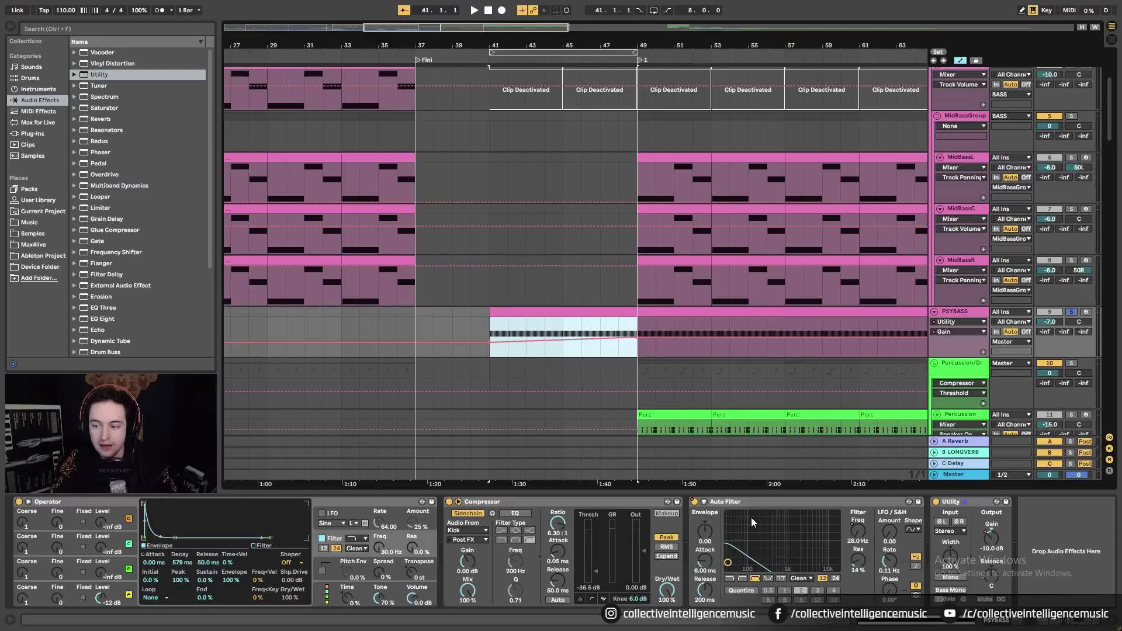
left_click(619, 364)
left_click(602, 351)
left_click(559, 353)
Play the arrangement and cancel PSYBASS's solo so that it sounds with the other tracks
key("space")
left_click(1071, 313)
left_click_drag(603, 47, 745, 54)
scroll(573, 177, "up", 3)
scroll(576, 176, "down", 3)
Open the PSYBASS clip's notes and delete the first sixteenth note of each beat in clip bar 9
left_click(584, 318)
left_click(583, 316)
key("shift+Tab")
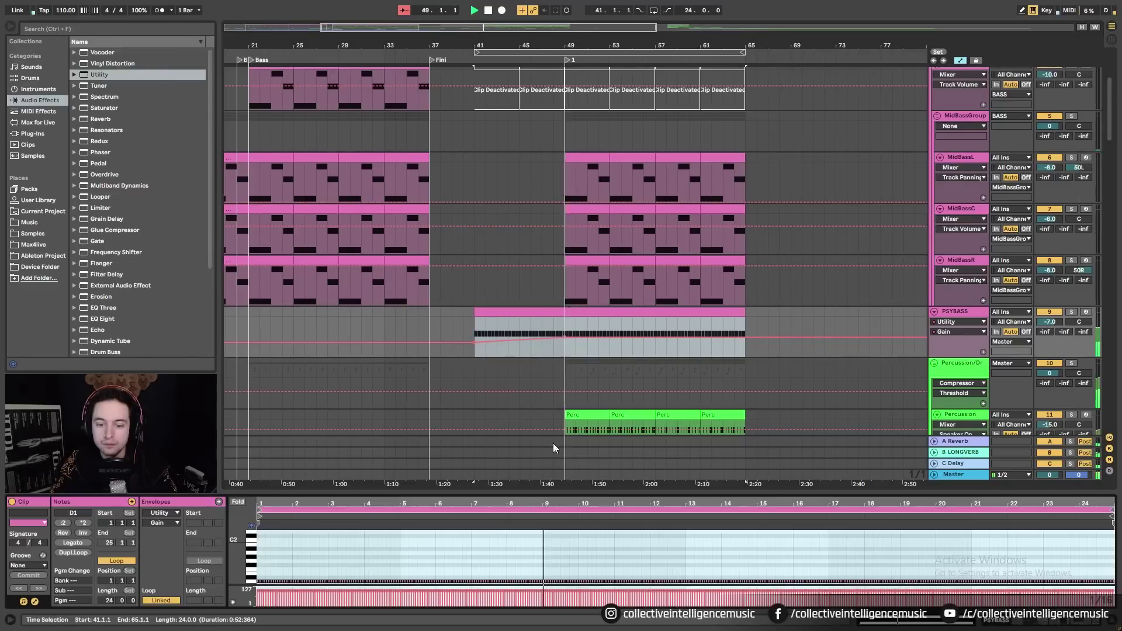
key("space")
left_click_drag(549, 504, 531, 546)
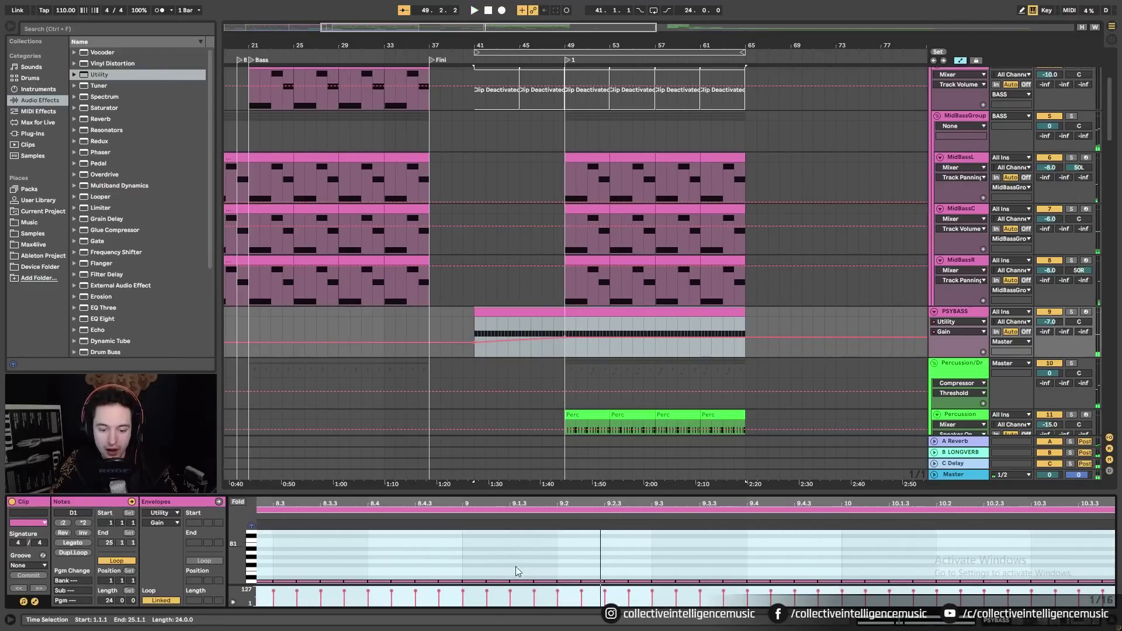
left_click(474, 582)
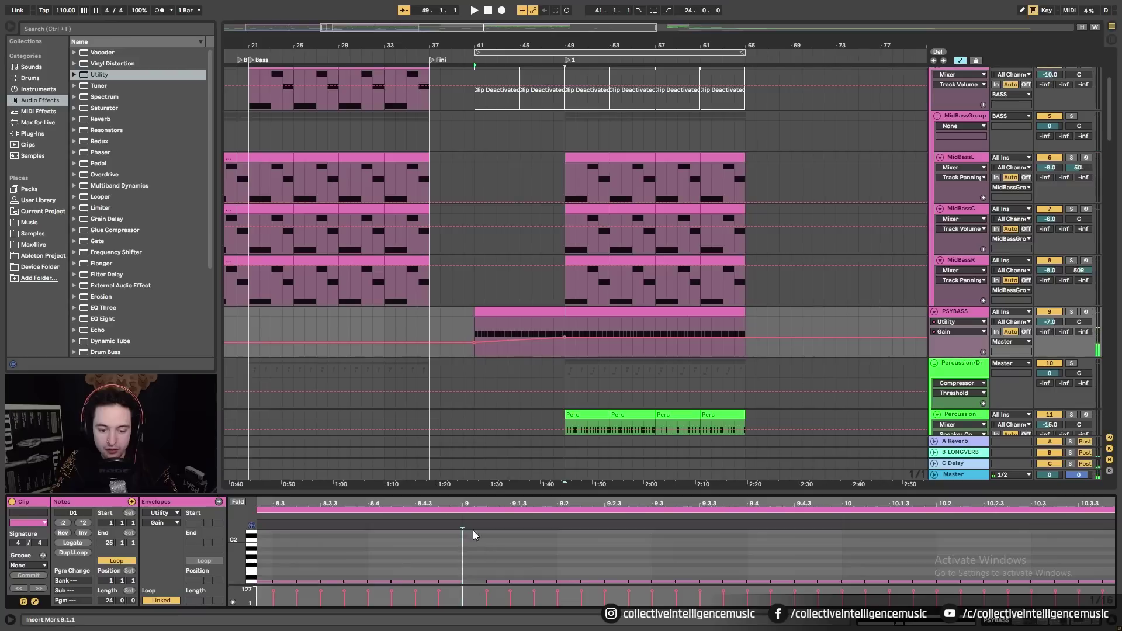
left_click(568, 581)
left_click(660, 581)
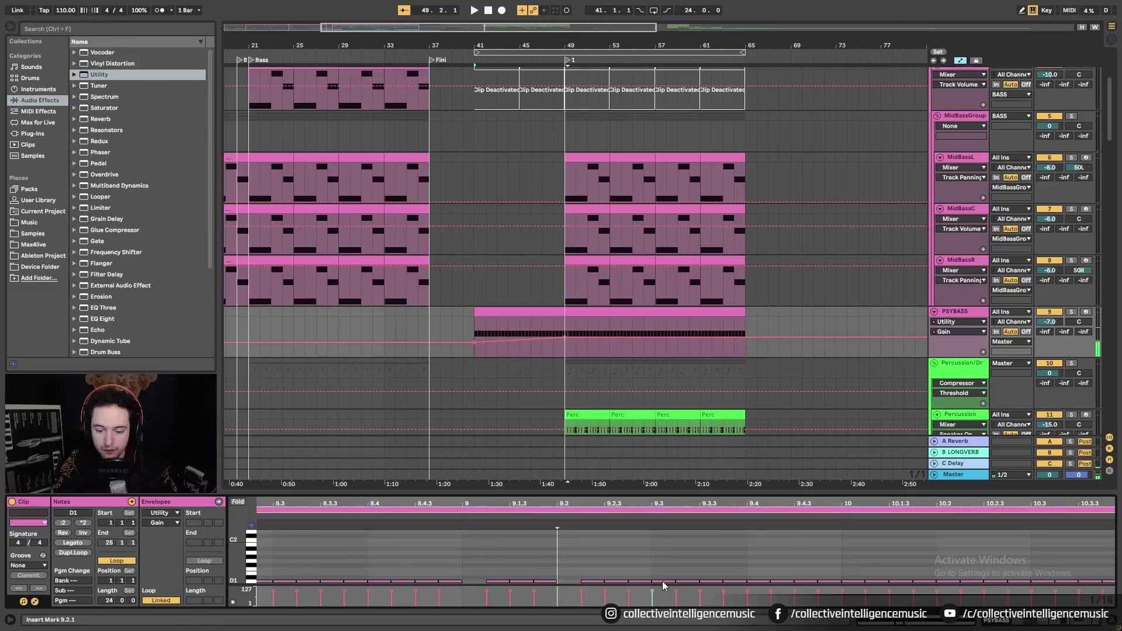
left_click(757, 580)
Delete all of the PSYBASS clip's notes from bar 10 to the end of the clip
left_click_drag(578, 503, 519, 465)
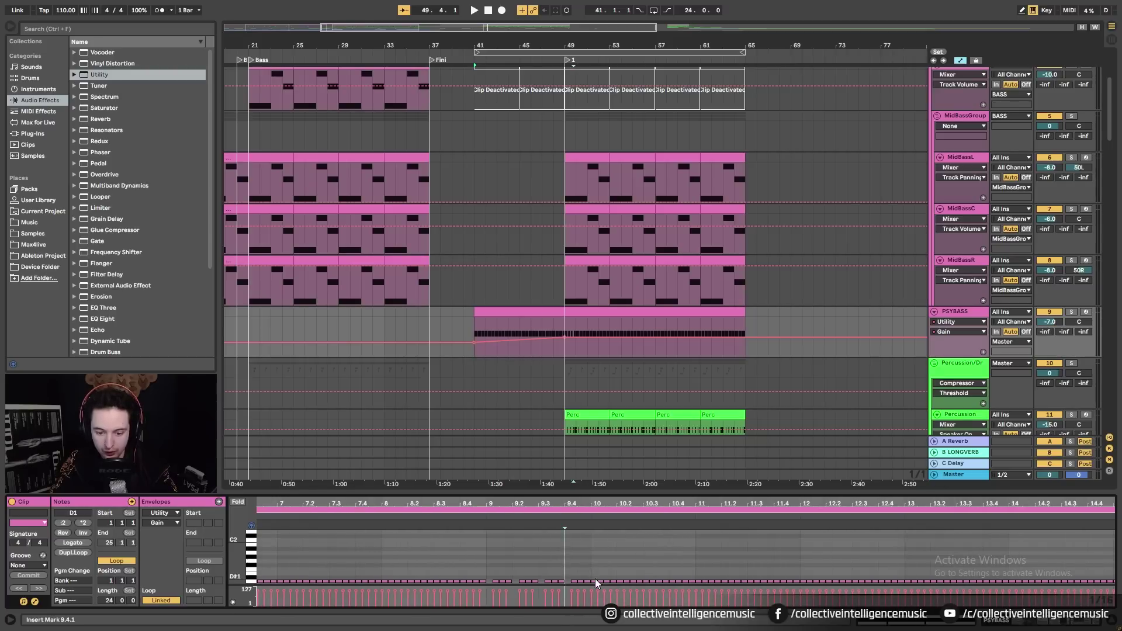
left_click_drag(594, 576, 1110, 590)
left_click_drag(887, 504, 885, 467)
key("Delete")
left_click_drag(718, 569, 1111, 588)
key("Delete")
Select the thinned-out note pattern in clip bar 9 and duplicate it repeatedly to the end of the PSYBASS clip
left_click(543, 568)
scroll(545, 568, "up", 5)
left_click_drag(516, 567, 629, 598)
key("ctrl+d")
key("ctrl+d")
key("ctrl+d")
key("ctrl+d")
key("ctrl+d")
left_click_drag(653, 503, 653, 462)
key("ctrl+d")
key("ctrl+d")
key("ctrl+d")
key("ctrl+d")
key("ctrl+d")
key("ctrl+d")
key("ctrl+d")
key("ctrl+d")
key("ctrl+d")
key("ctrl+d")
Play the arrangement from bar 49 and examine the PSYBASS clip's notes around clip bar 9
left_click(568, 325)
key("space")
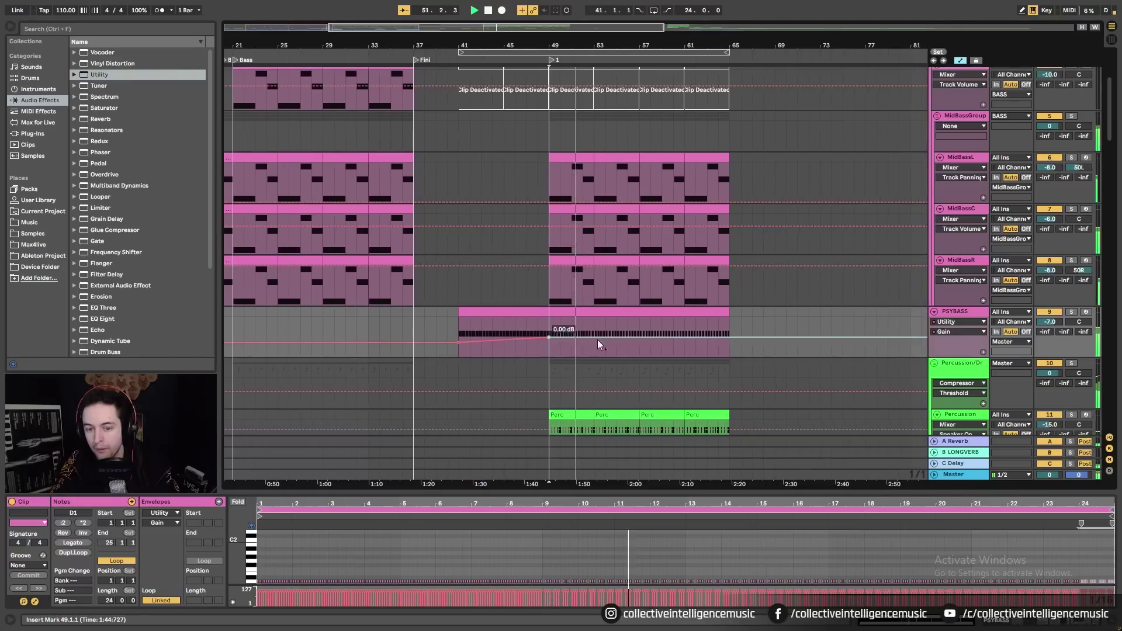
left_click(584, 316)
left_click(585, 315)
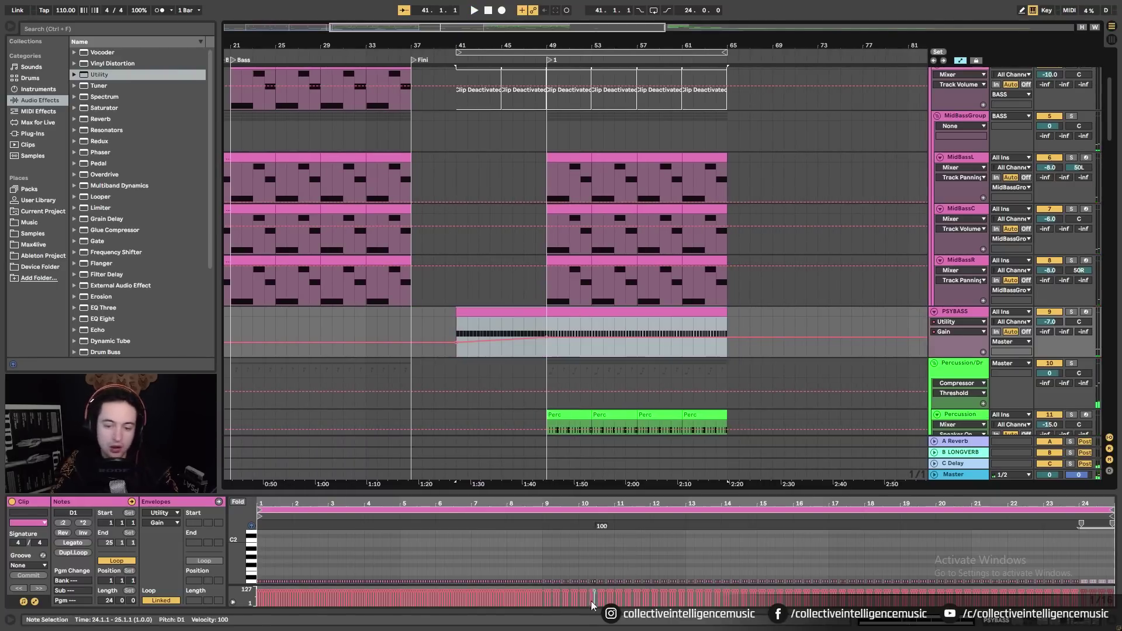
left_click_drag(549, 500, 552, 546)
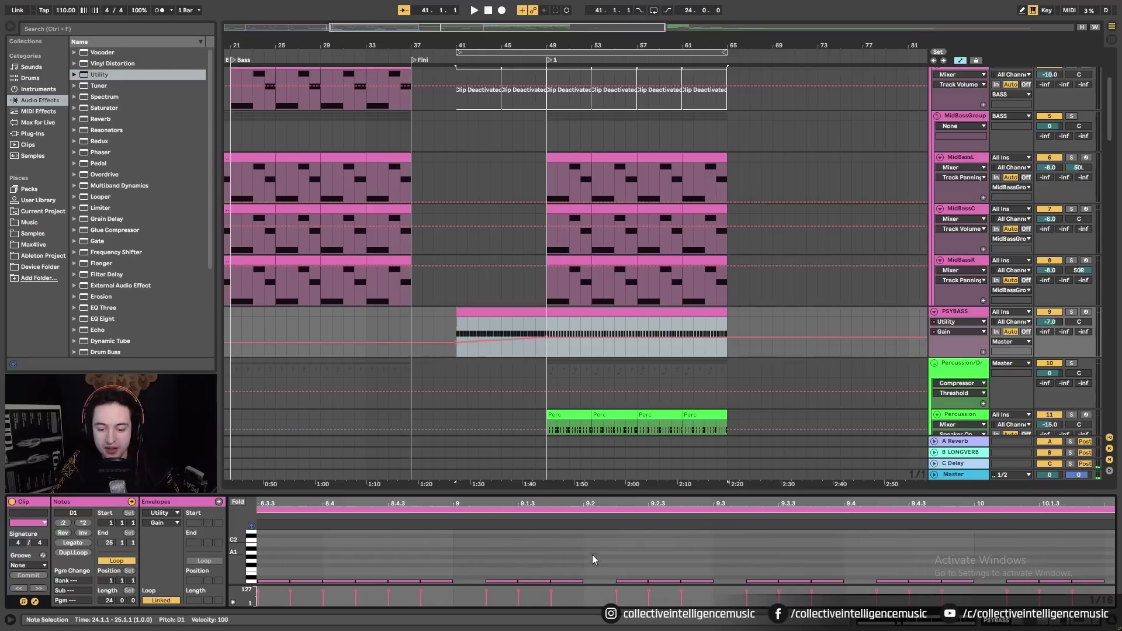
key("space")
key("space")
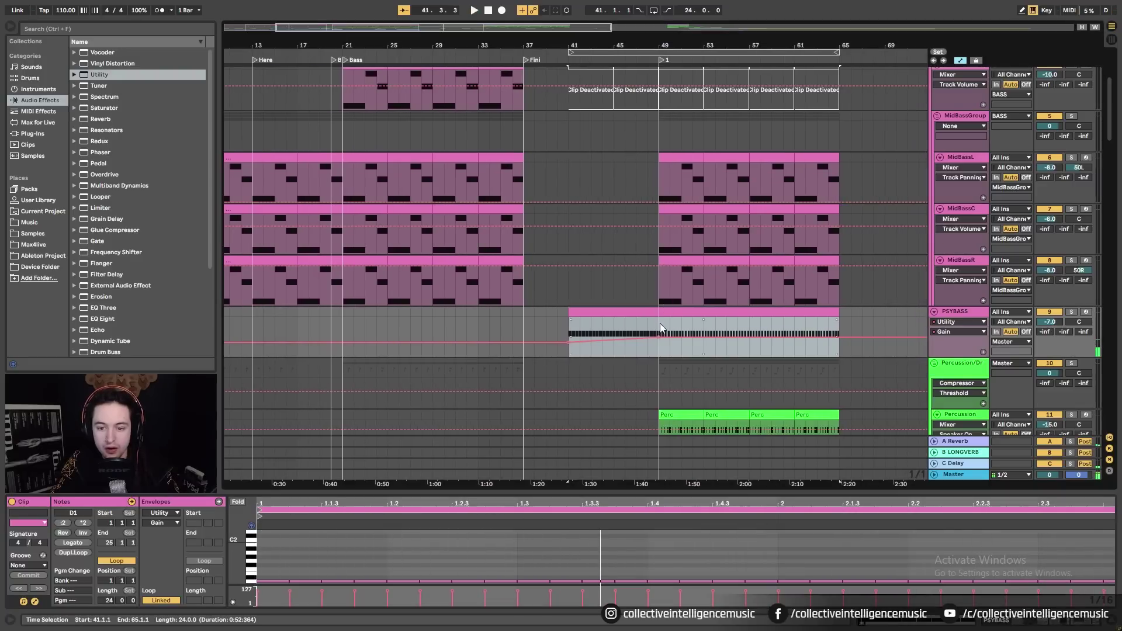
left_click(661, 328)
key("space")
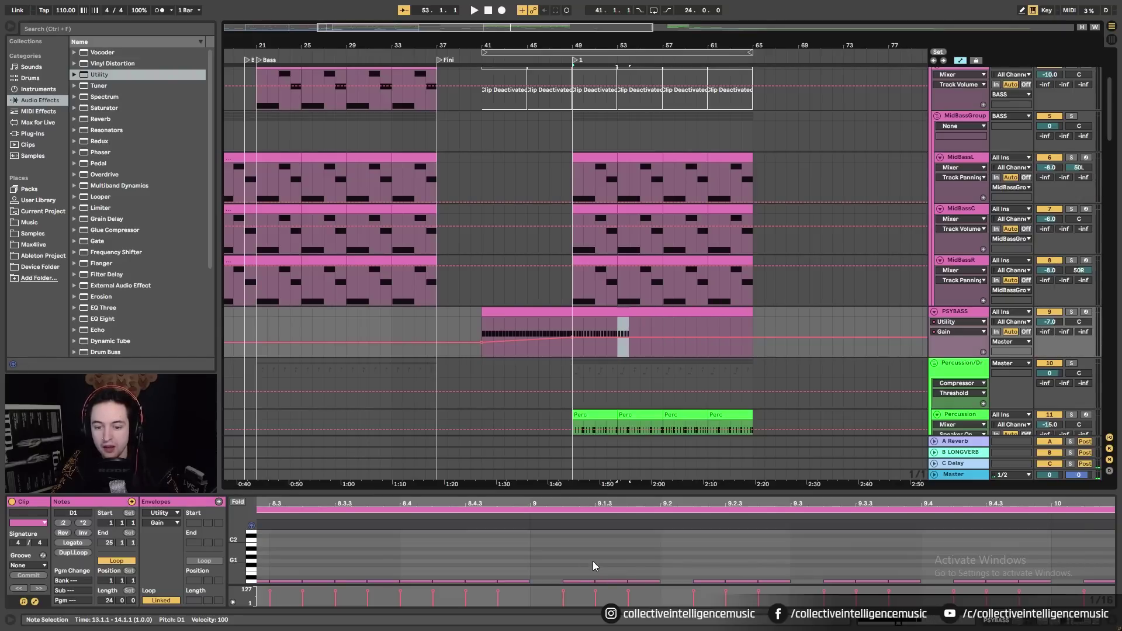
Undo the note duplications and deletions in the PSYBASS clip
key("ctrl+z")
key("ctrl+z")
key("ctrl+z")
key("ctrl+z")
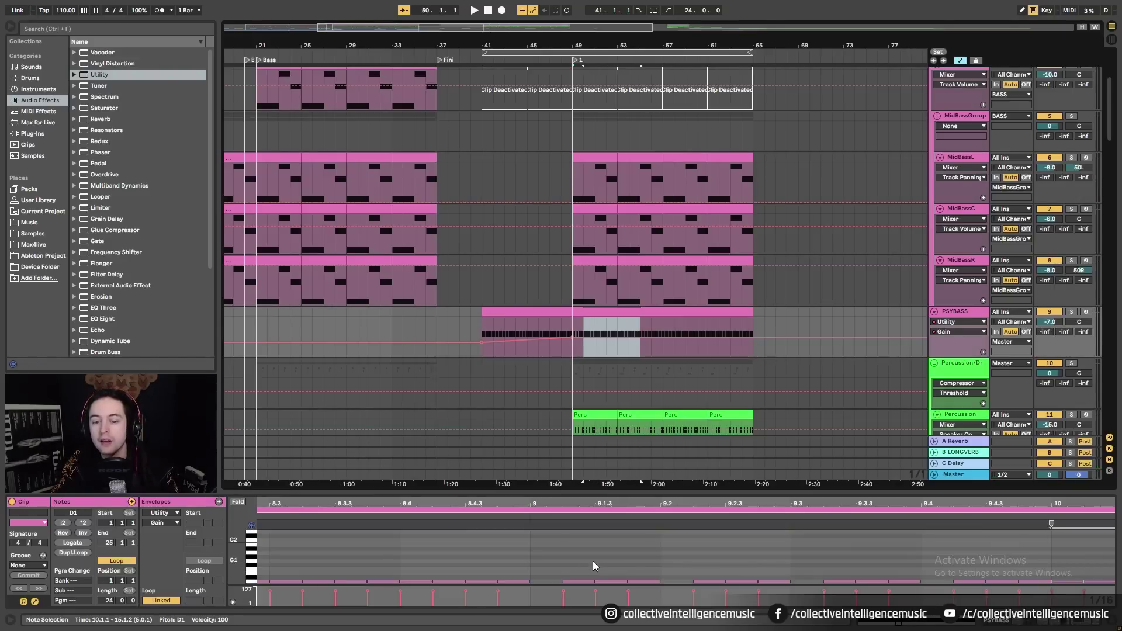
key("ctrl+z")
left_click_drag(584, 47, 584, 89)
key("ctrl+z")
key("ctrl+z")
key("ctrl+z")
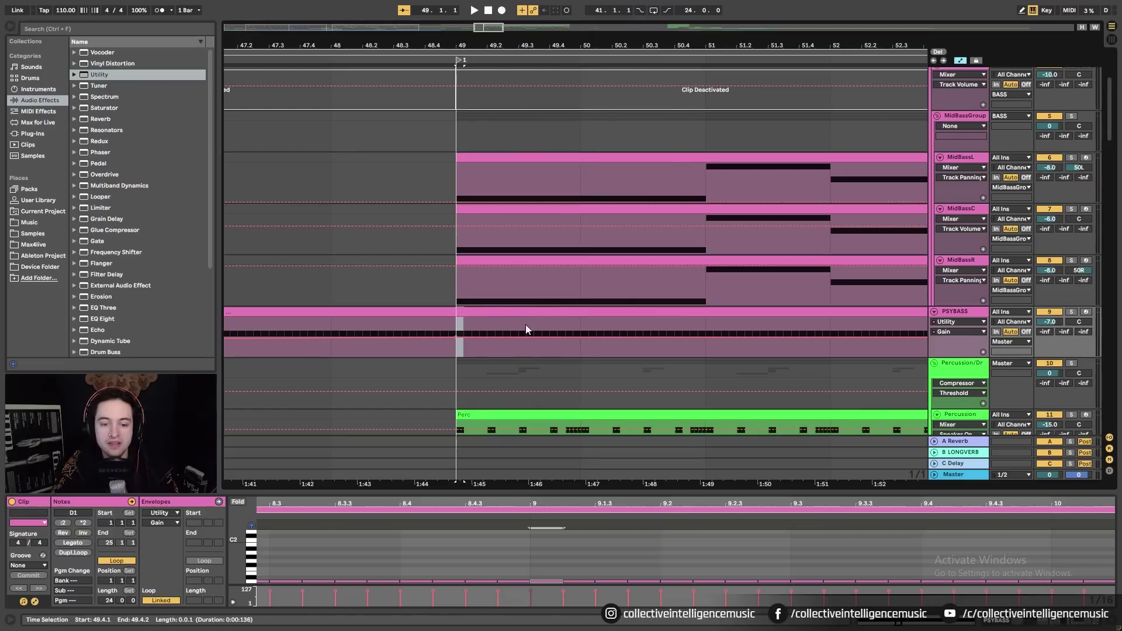
Play the arrangement from bar 49, show PSYBASS's devices and lower its track volume to -8.0 dB
key("space")
left_click_drag(631, 46, 575, 2)
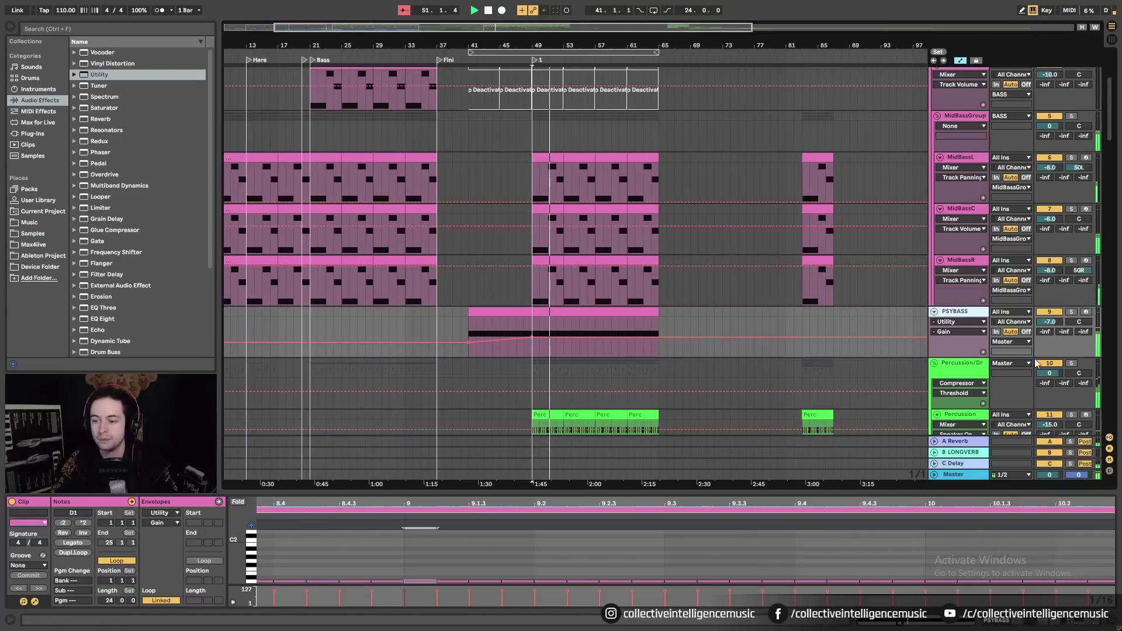
left_click(1040, 625)
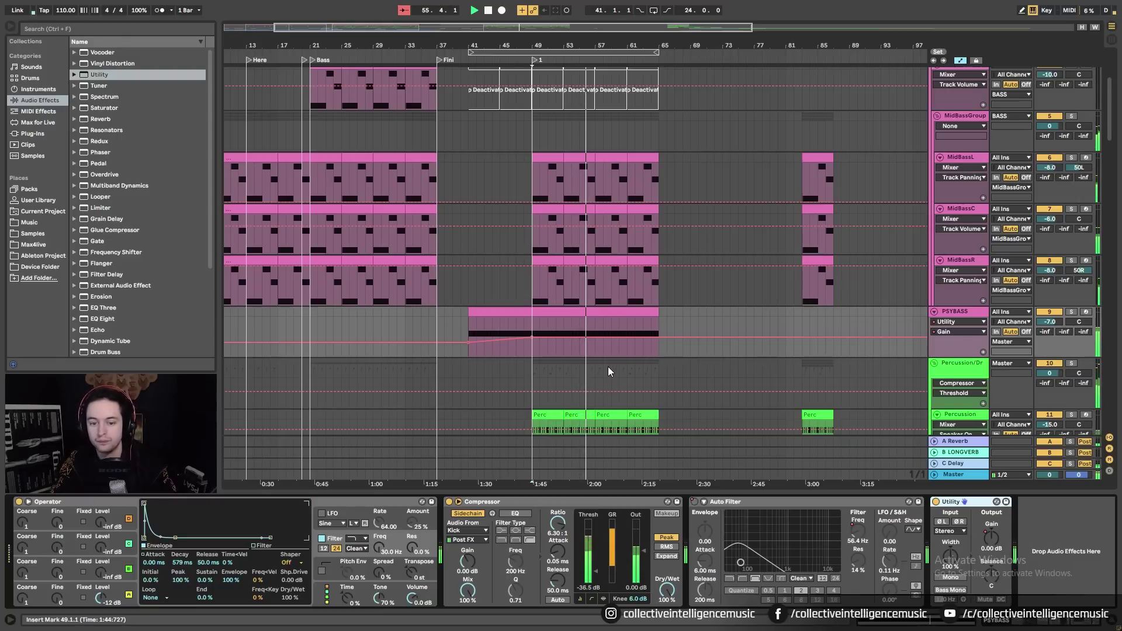
scroll(648, 353, "up", 6)
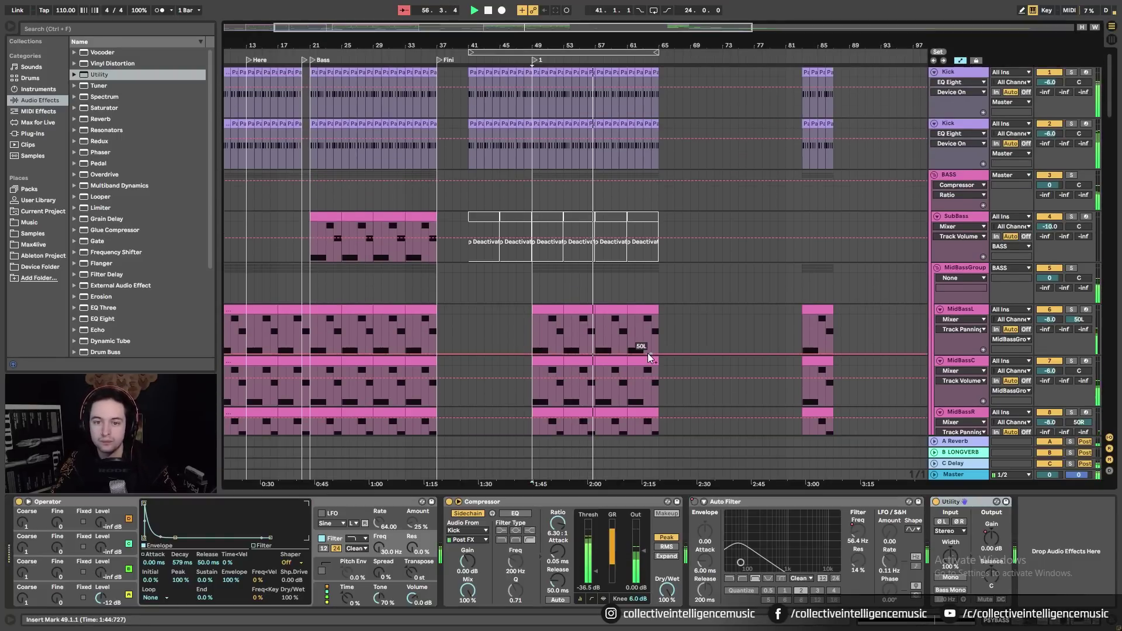
scroll(647, 353, "down", 6)
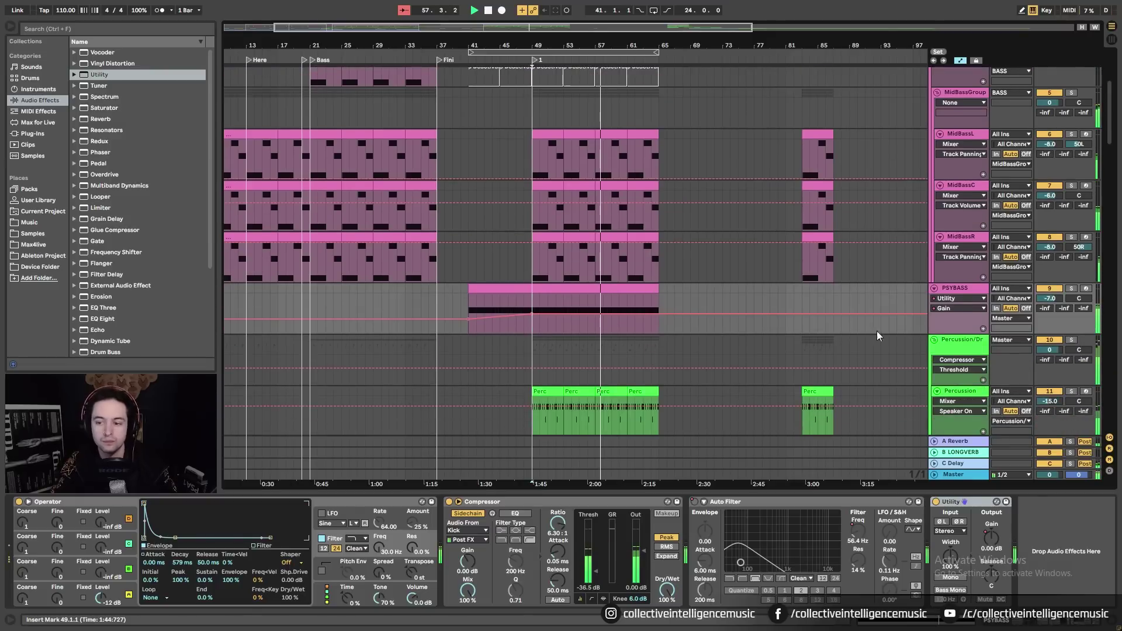
left_click_drag(1043, 299, 1043, 303)
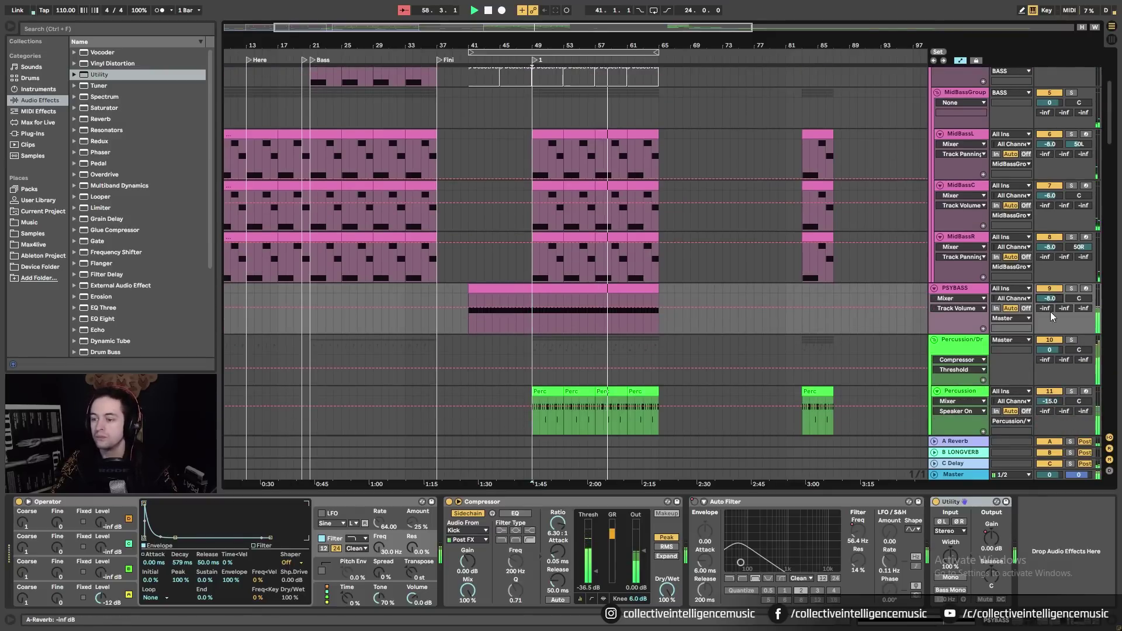
With PSYBASS soloed, lower Operator's filter envelope amount to about 81% and bypass the track's Compressor
left_click(1043, 290)
left_click(1071, 289)
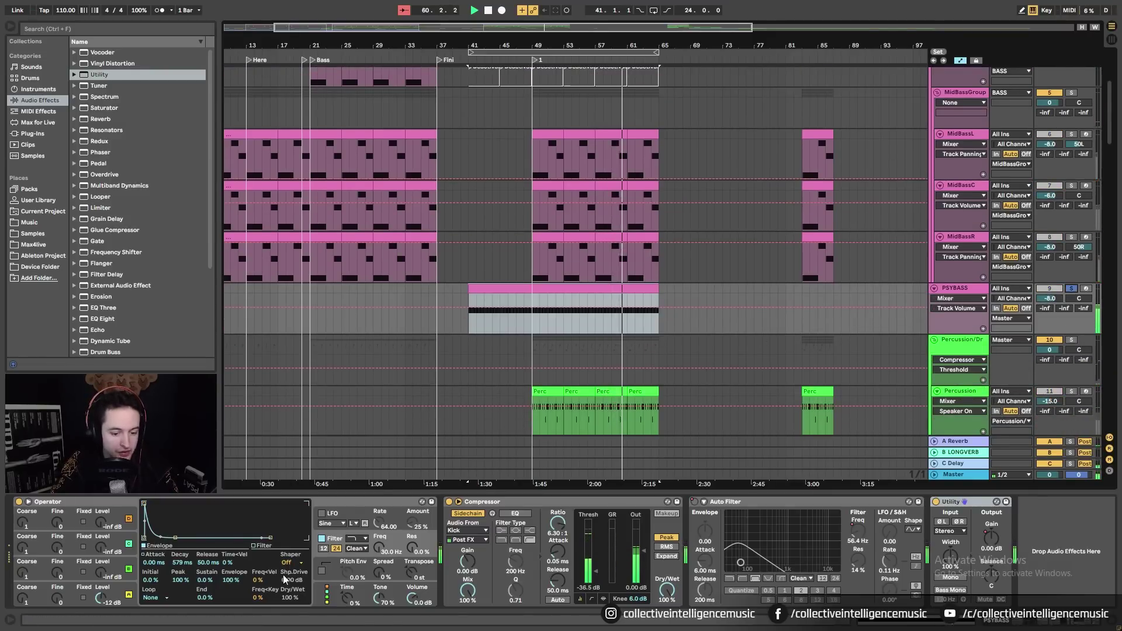
left_click_drag(230, 579, 231, 586)
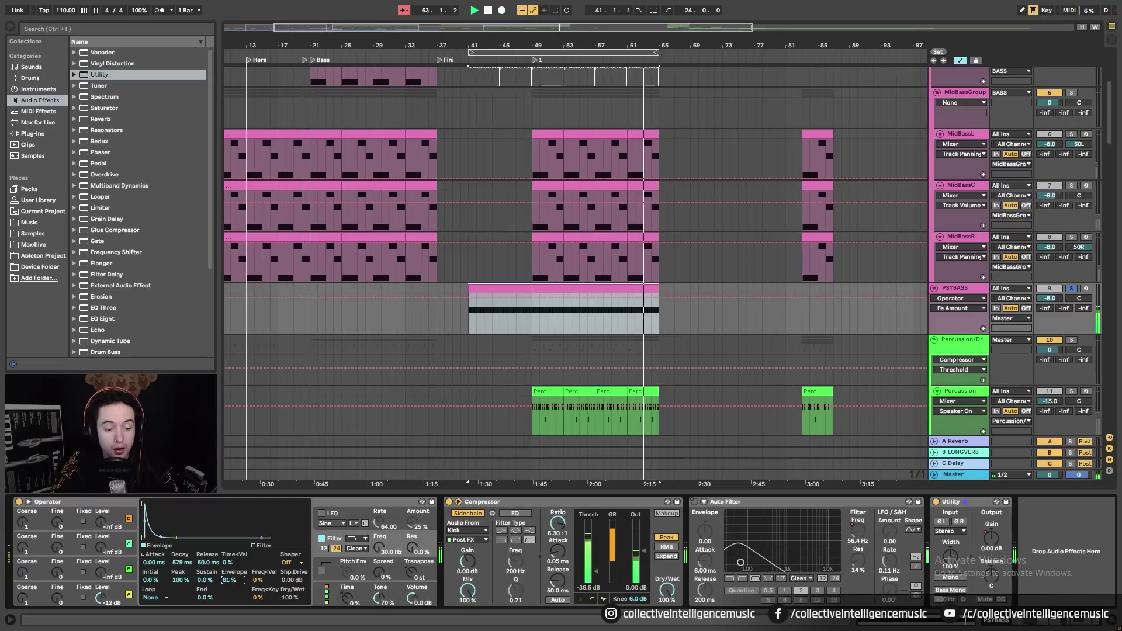
left_click(448, 502)
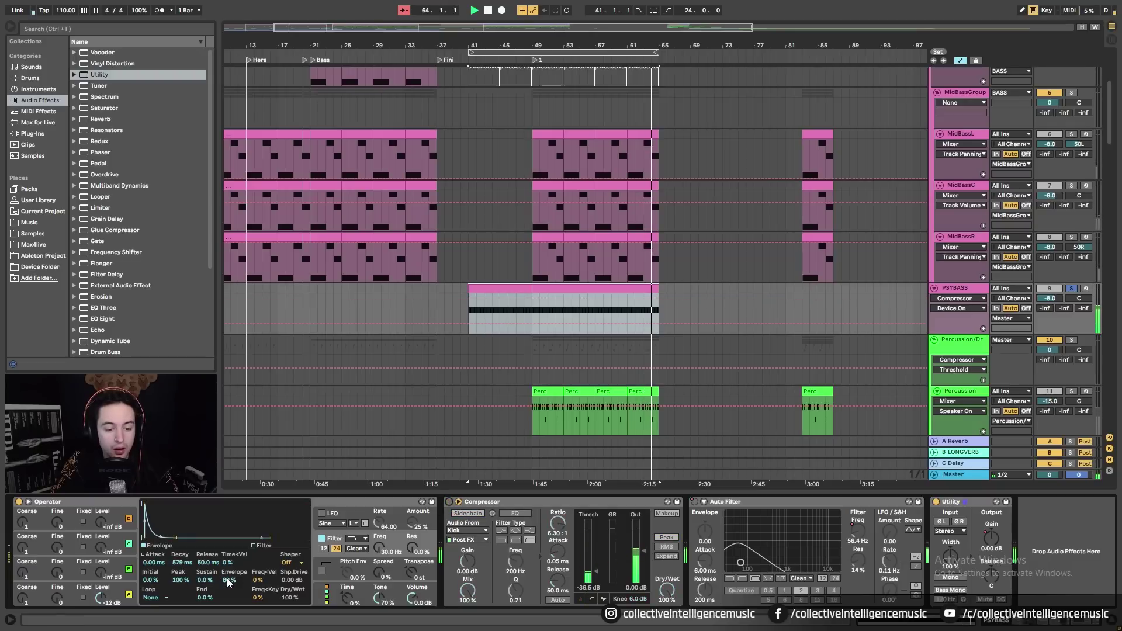
Set Operator's filter envelope amount to 80%, audition PSYBASS from bar 49 and switch its Compressor back on
left_click_drag(232, 580, 231, 570)
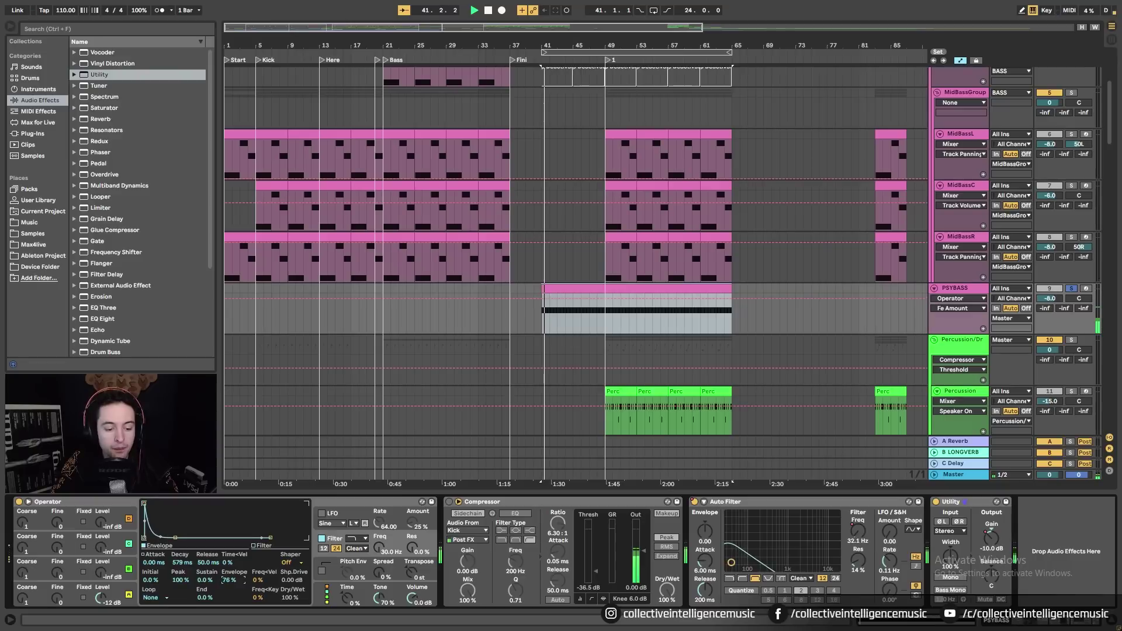
left_click(605, 320)
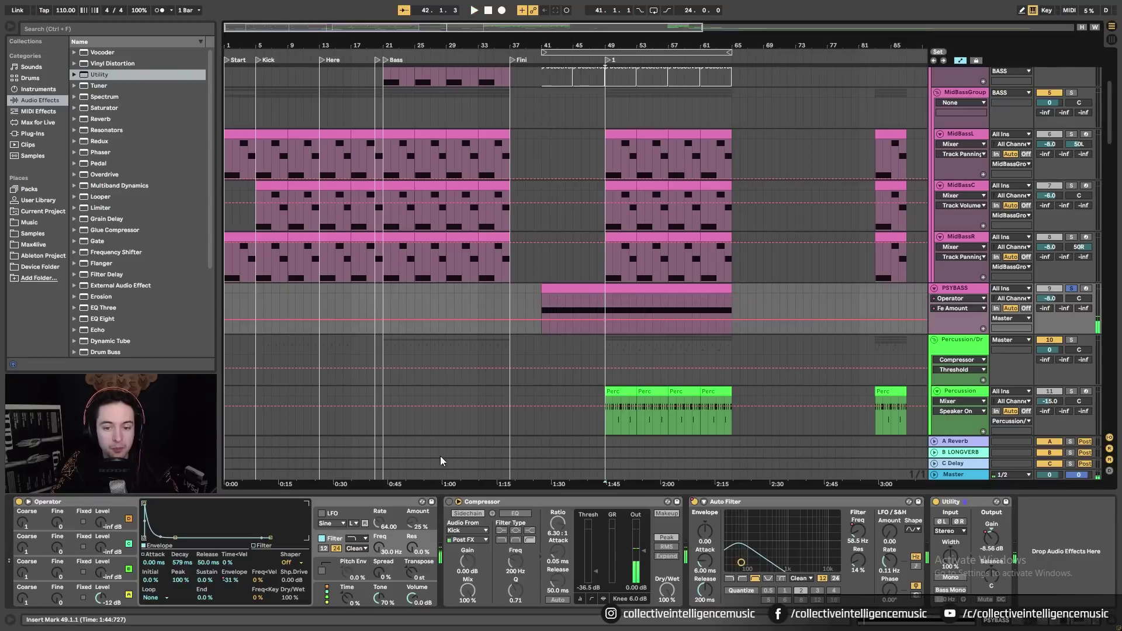
key("space")
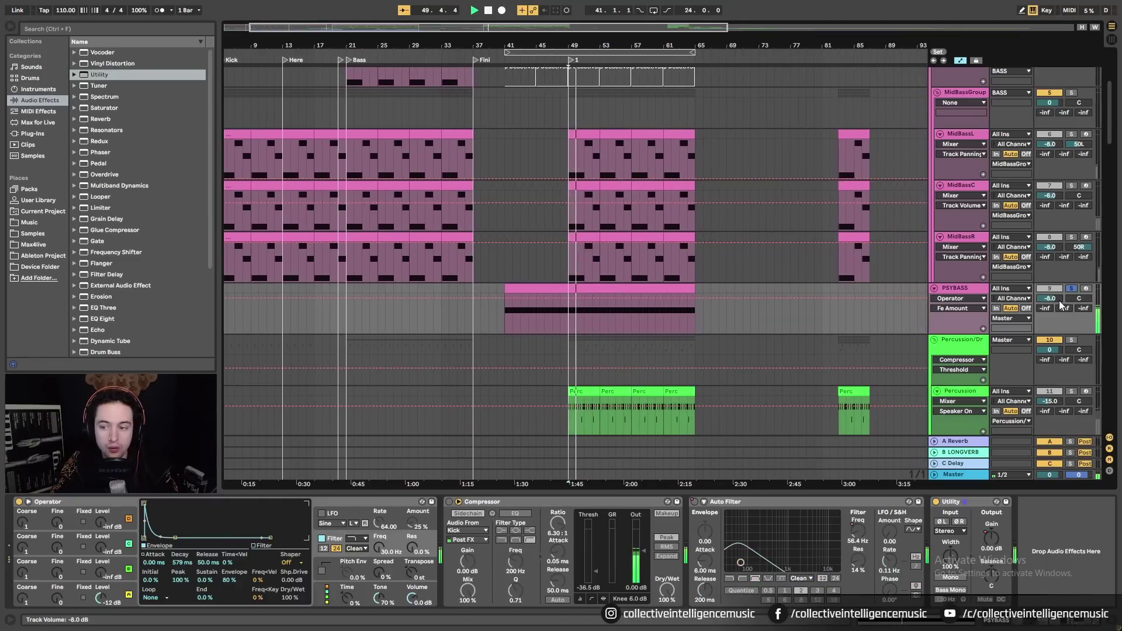
left_click(449, 501)
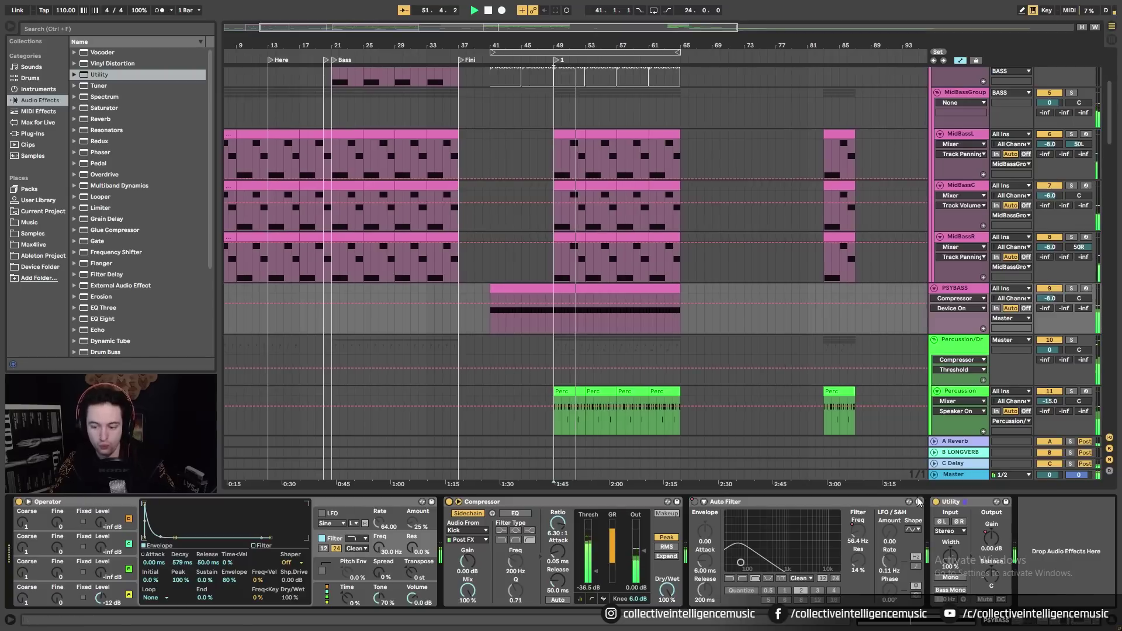
Review the bass, percussion, leads, atmos and sweep tracks during playback from bar 49, then return to PSYBASS
scroll(562, 314, "down", 2)
scroll(539, 261, "up", 6)
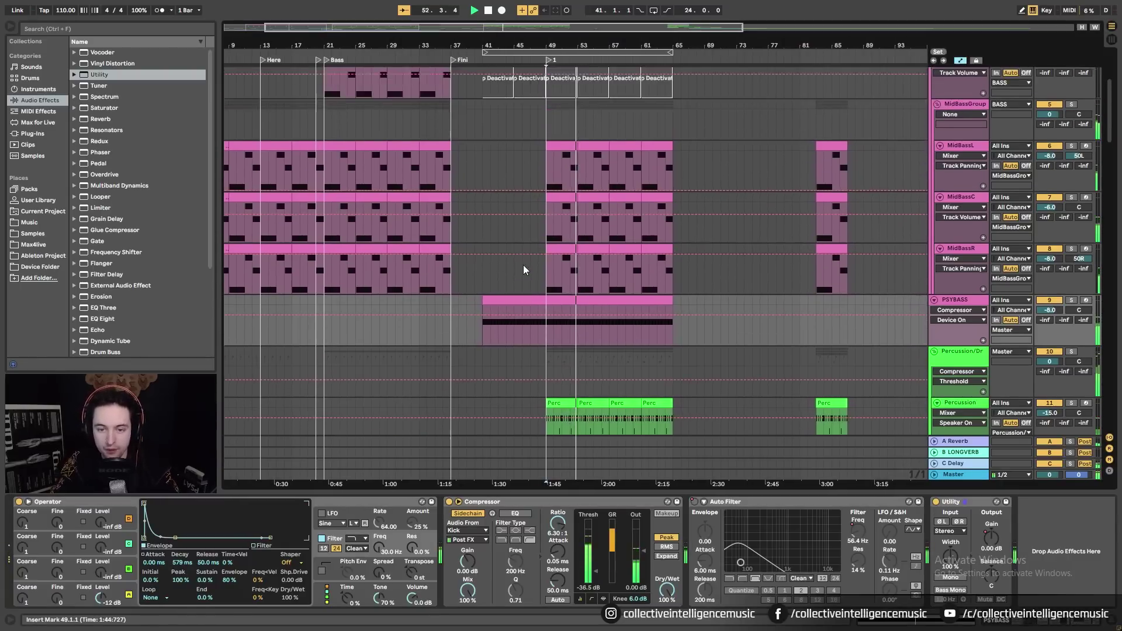
scroll(544, 269, "up", 3)
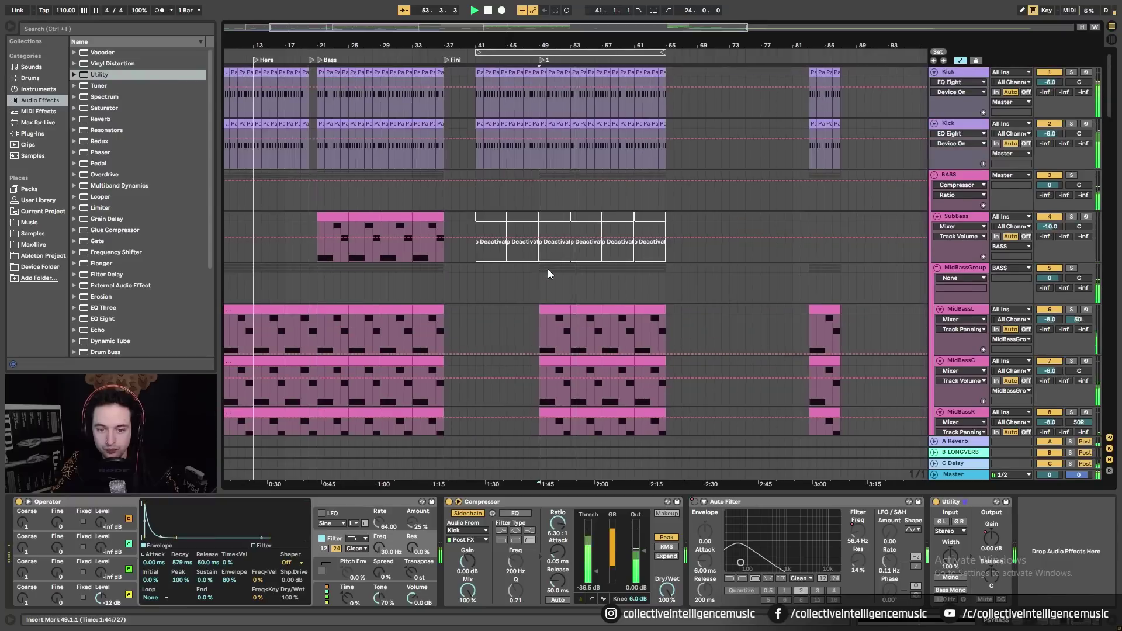
left_click_drag(505, 49, 504, 44)
scroll(509, 290, "down", 12)
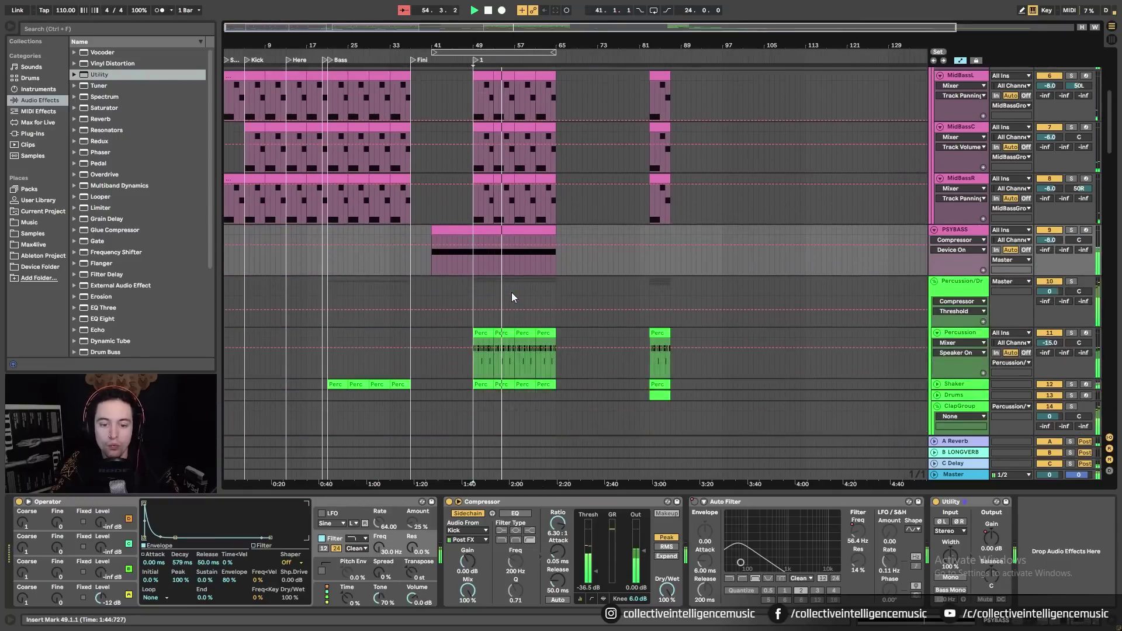
scroll(510, 294, "down", 10)
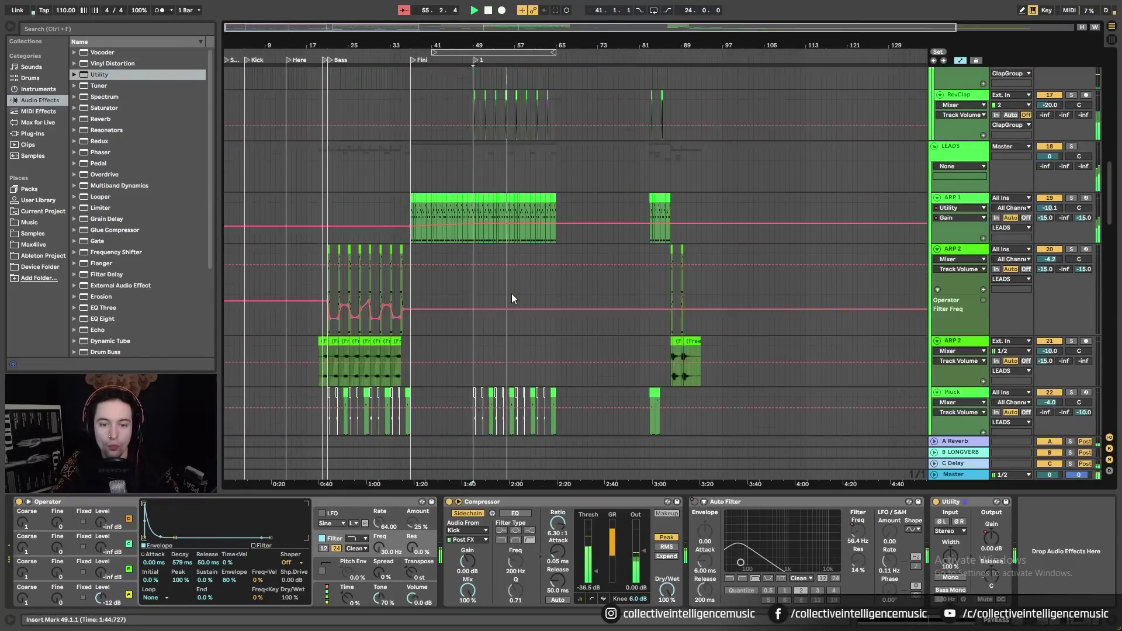
scroll(499, 288, "down", 10)
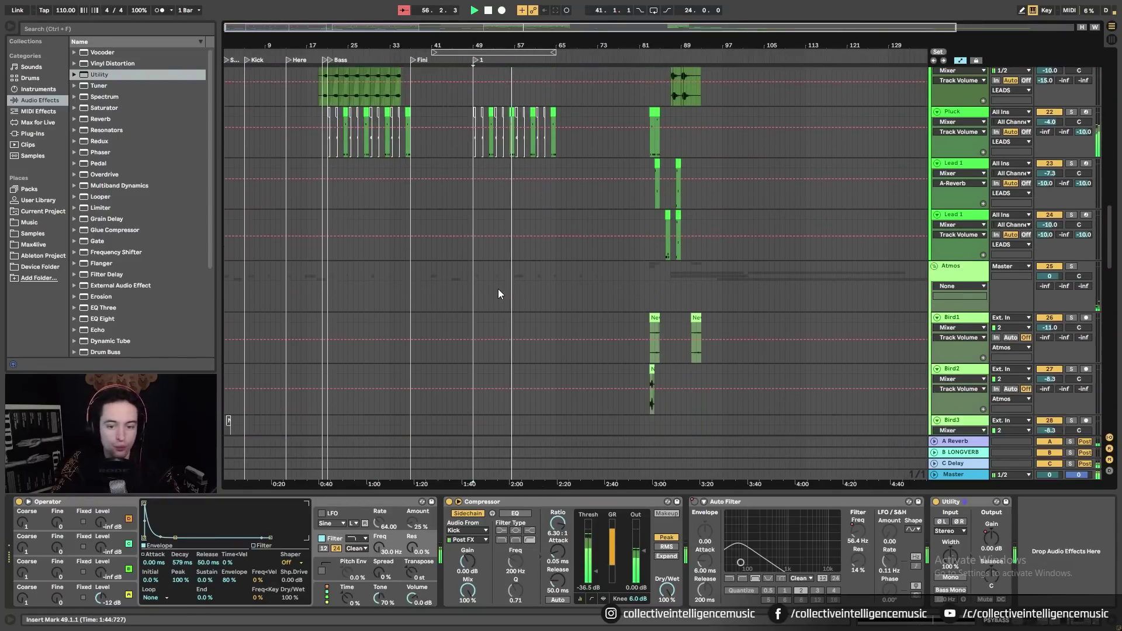
scroll(501, 289, "down", 5)
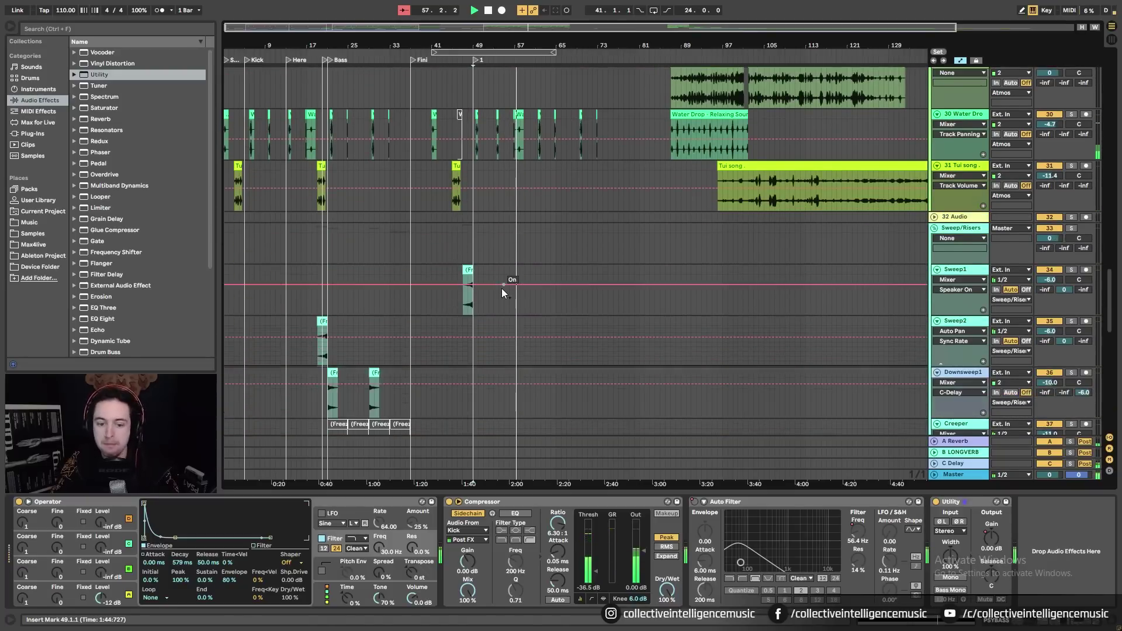
left_click_drag(1108, 325, 1071, 165)
scroll(570, 253, "up", 5)
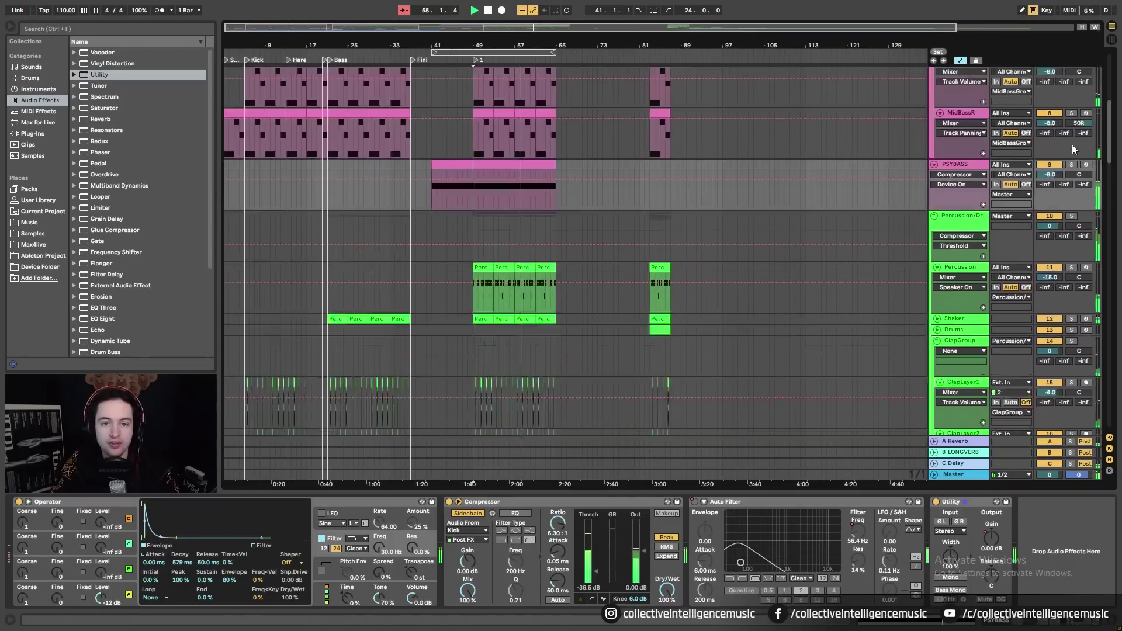
Solo PSYBASS, select its clip from bar 41 to 65 and show its Utility Gain automation
left_click(506, 209)
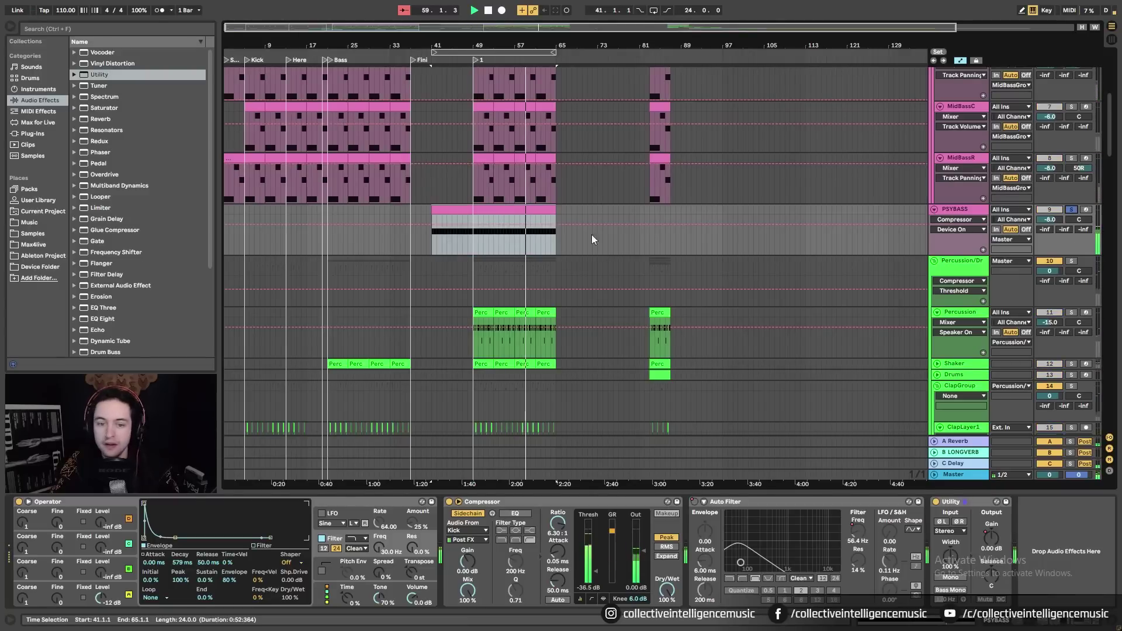
left_click(1001, 552)
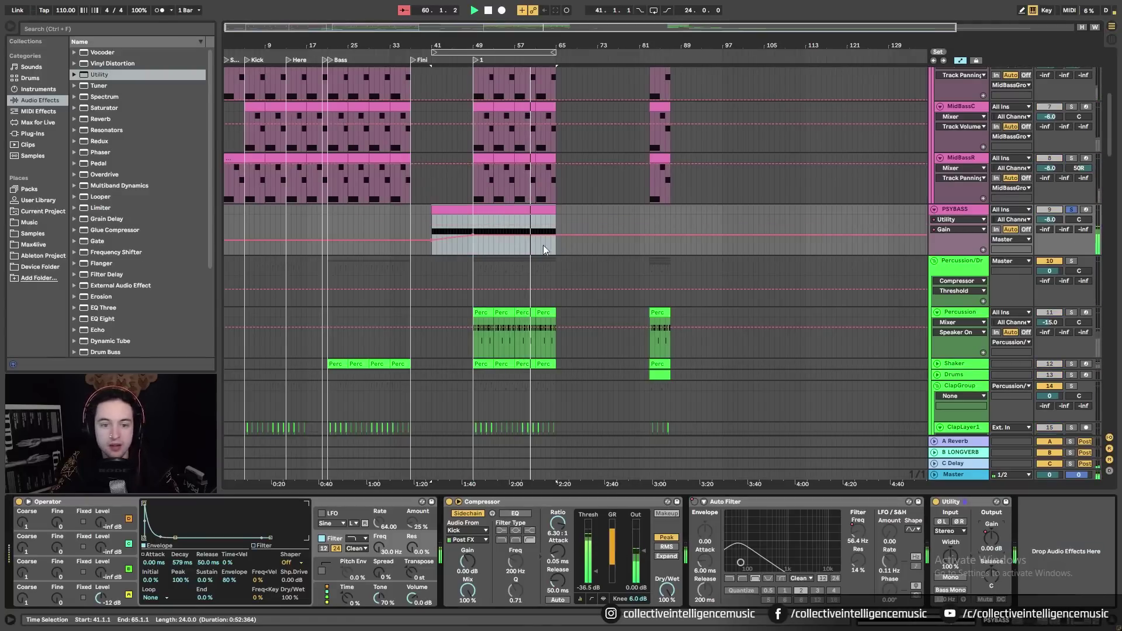
left_click_drag(481, 45, 507, 237)
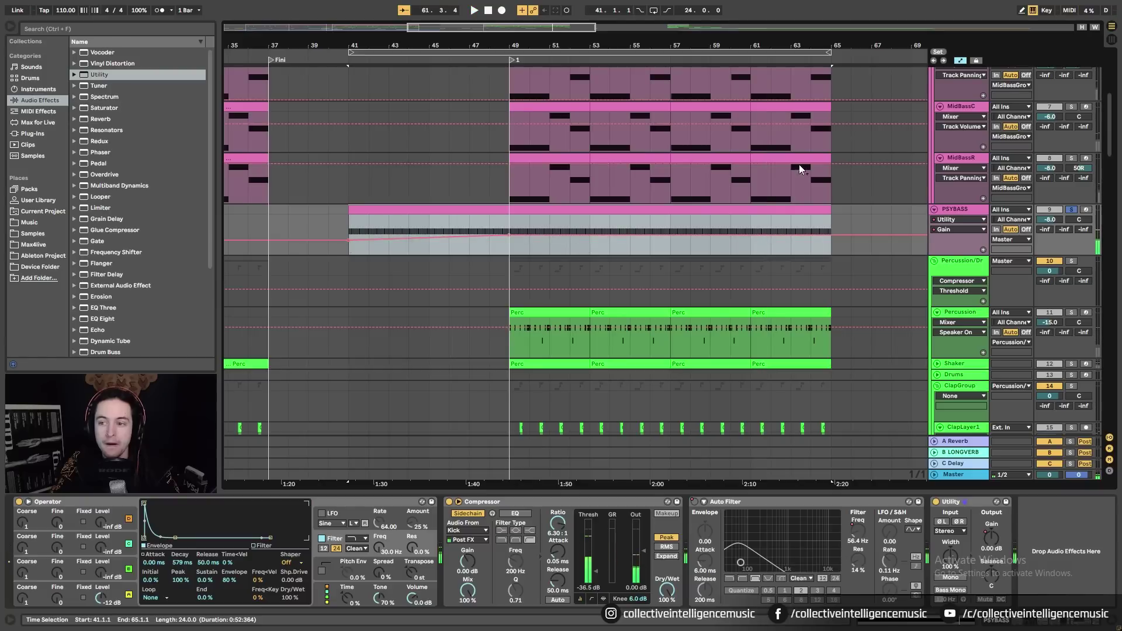
Try PSYBASS's track volume at 0 dB, show the Utility Gain automation and audition the build-up towards bar 49
right_click(1050, 223)
left_click(1027, 255)
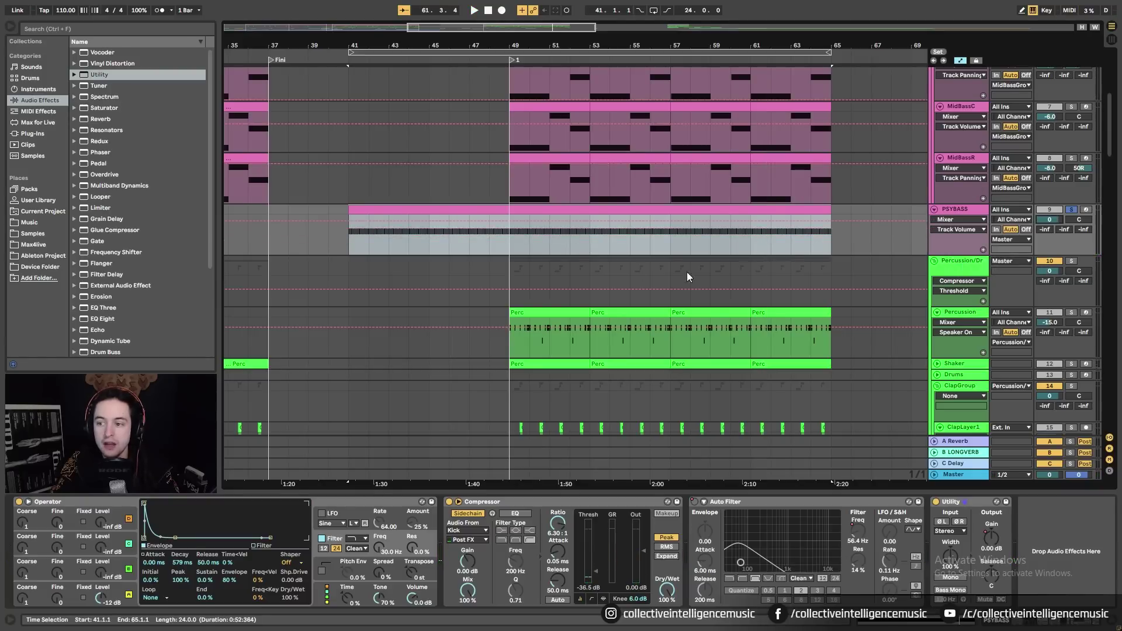
left_click(990, 535)
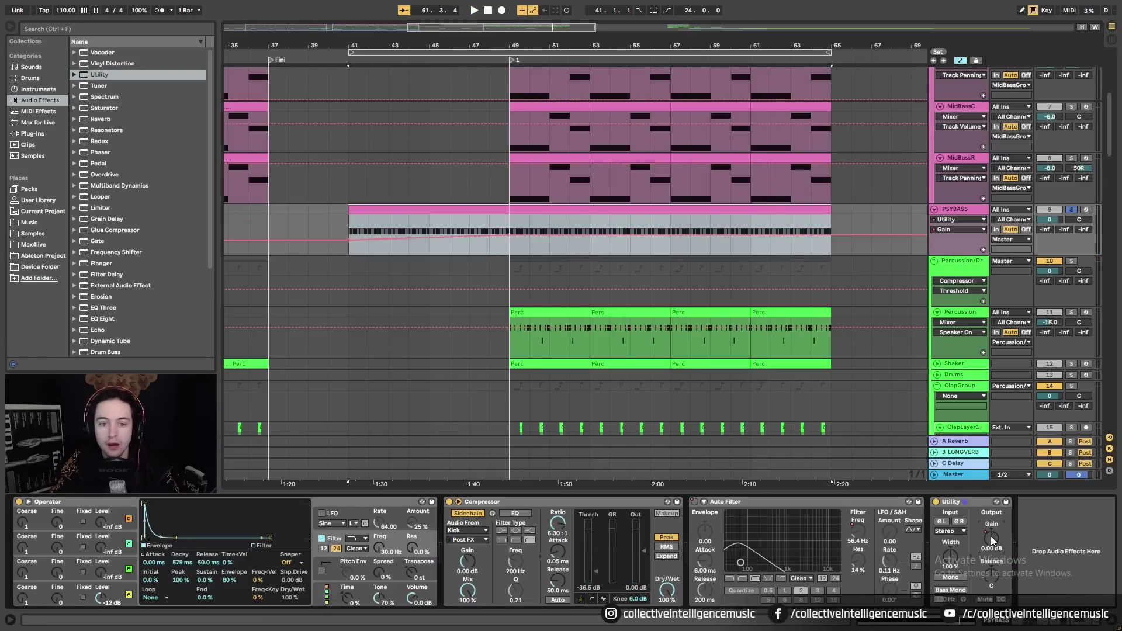
key("space")
left_click(707, 251)
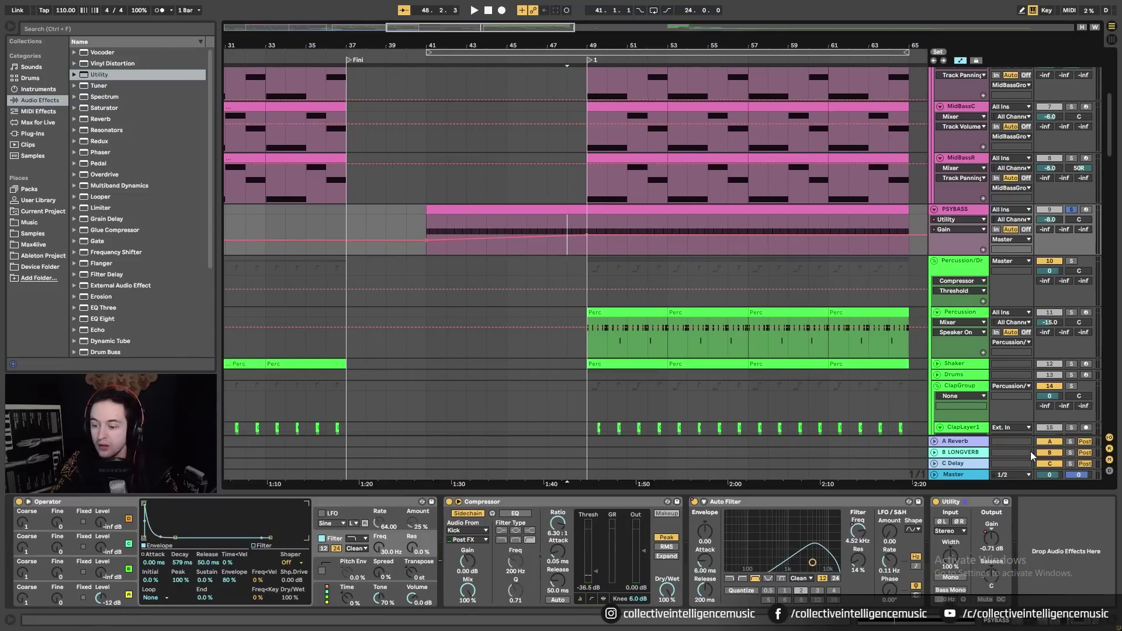
Solo ARP 1, play it from bar 44 and reset its track volume to 0 dB
scroll(789, 278, "up", 8)
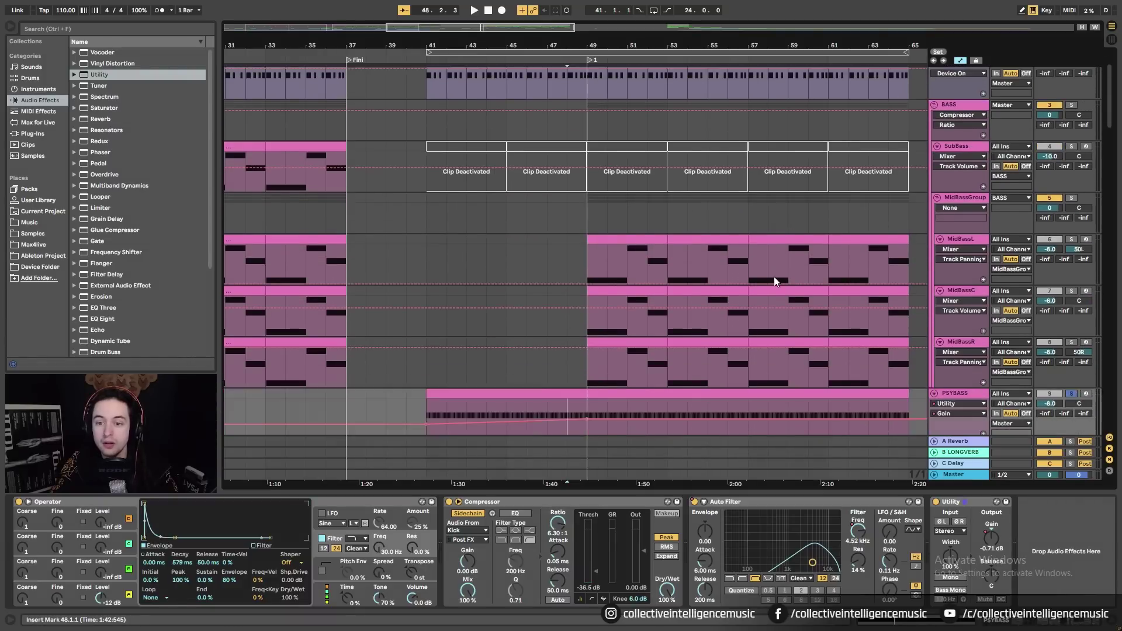
scroll(774, 275, "down", 15)
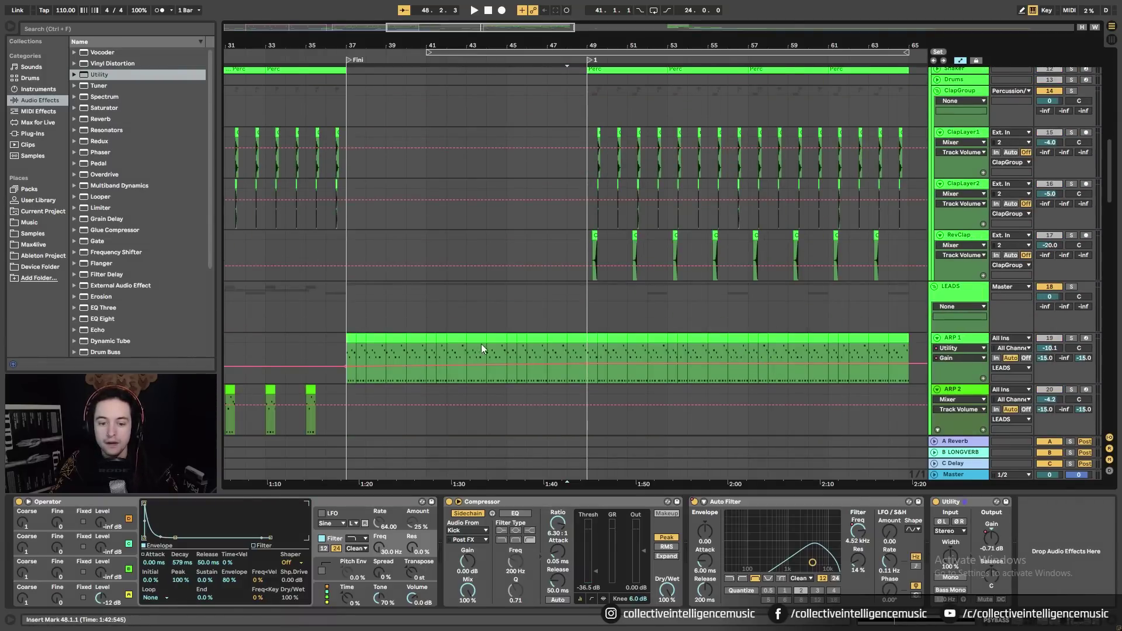
left_click(486, 351)
left_click(1071, 338)
key("space")
right_click(1048, 348)
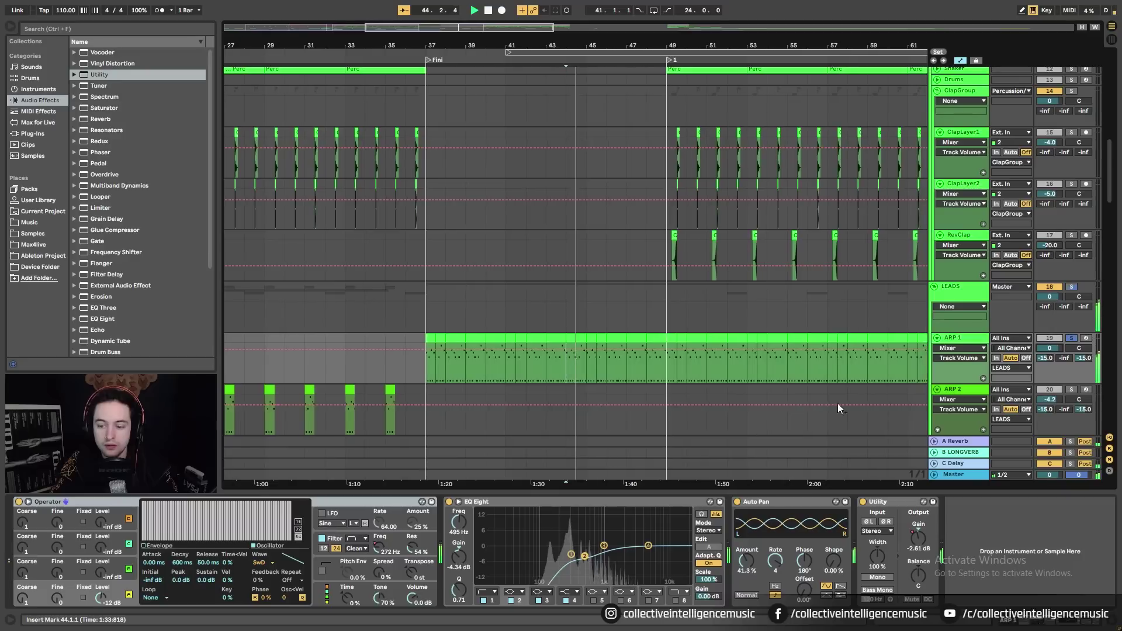
Play ARP 1 from bar 36 and show its Utility Gain automation
left_click(412, 370)
key("space")
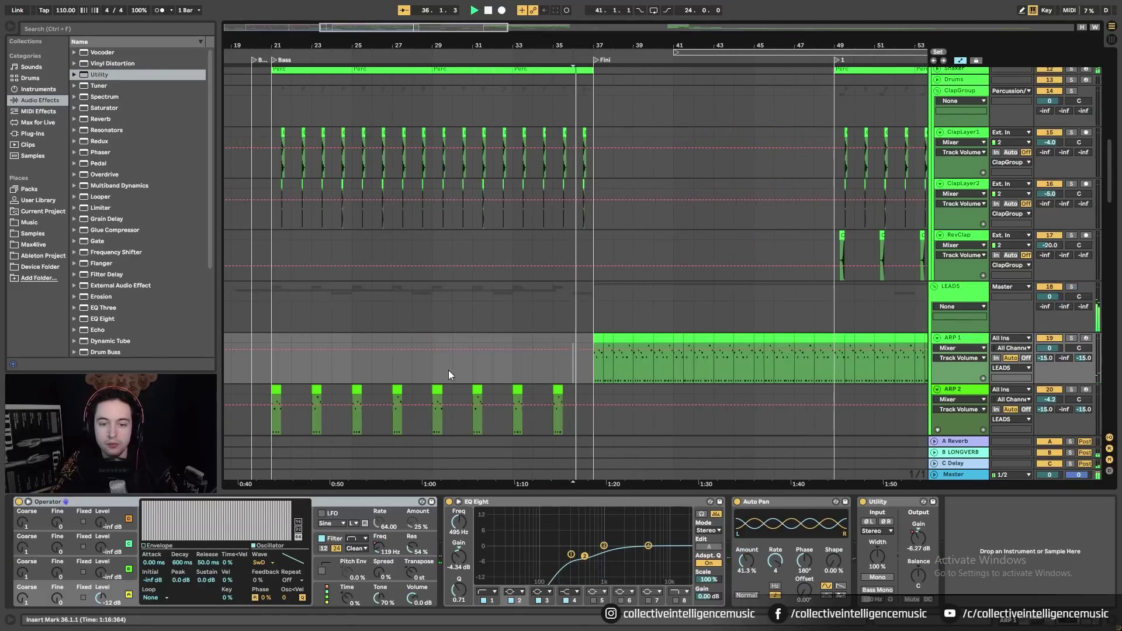
right_click(917, 537)
left_click(948, 477)
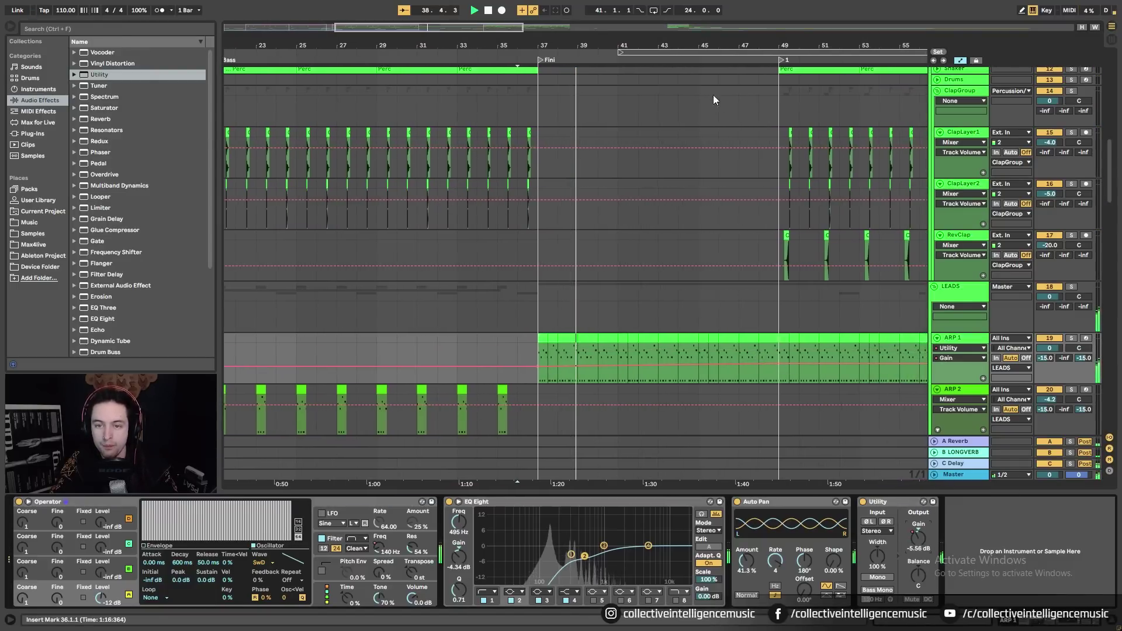
Set the frequency of band 1 in ARP 1's EQ Eight to 367 Hz
left_click_drag(718, 46, 645, 29)
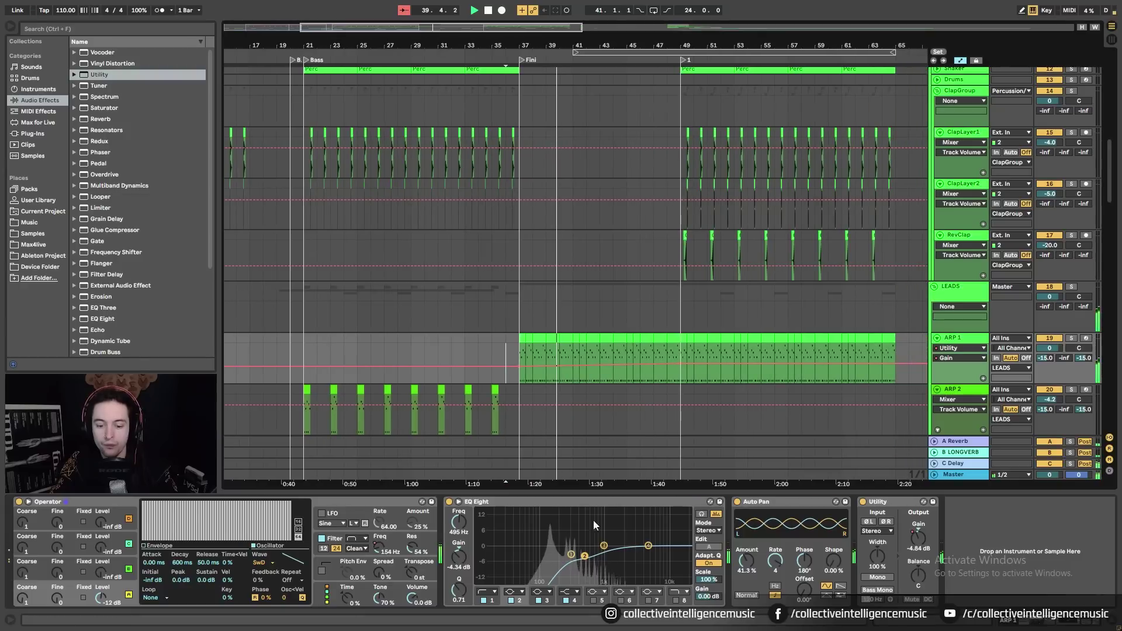
left_click(571, 555)
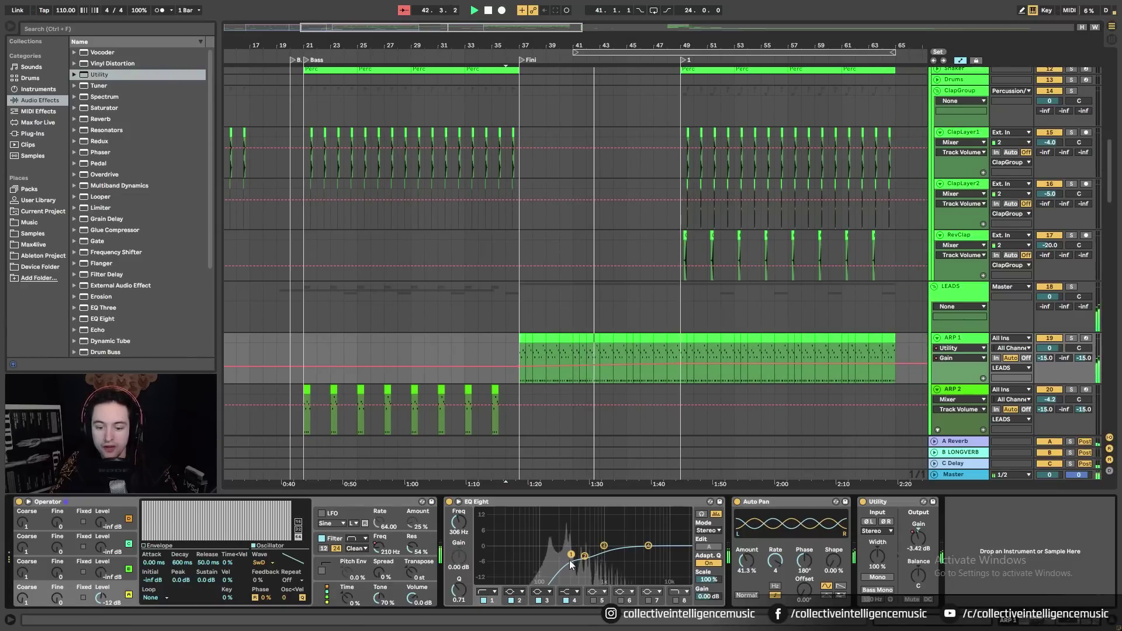
left_click_drag(571, 557, 576, 554)
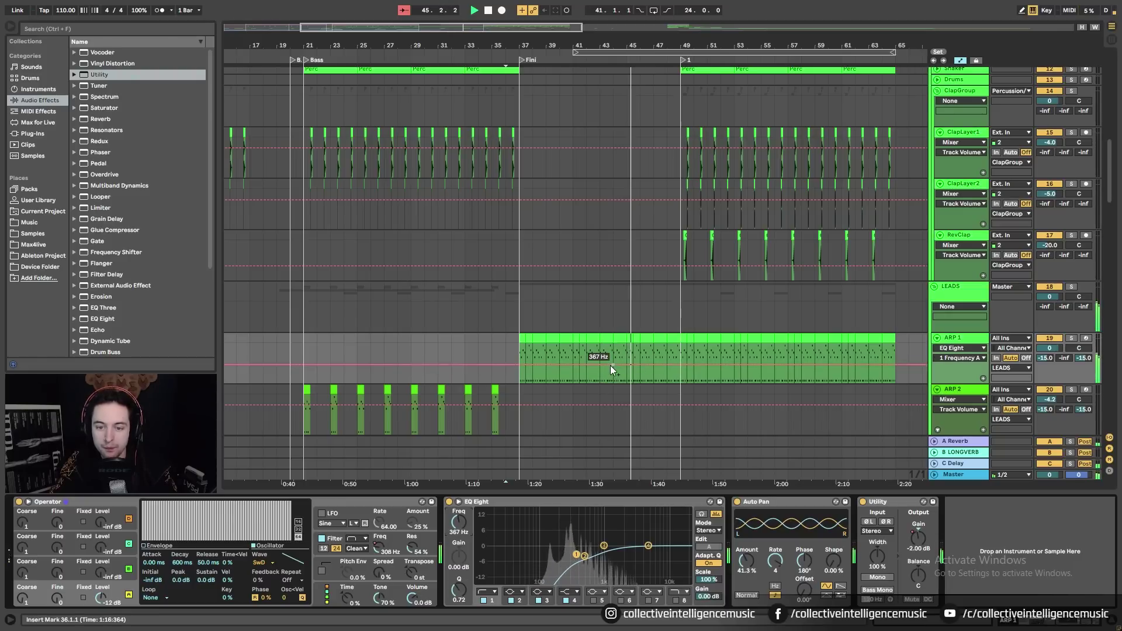
Automate ARP 1's EQ Eight band 1 frequency down from 367 Hz at bar 43 to 104 Hz at bar 45 and audition it
left_click_drag(526, 377, 669, 380)
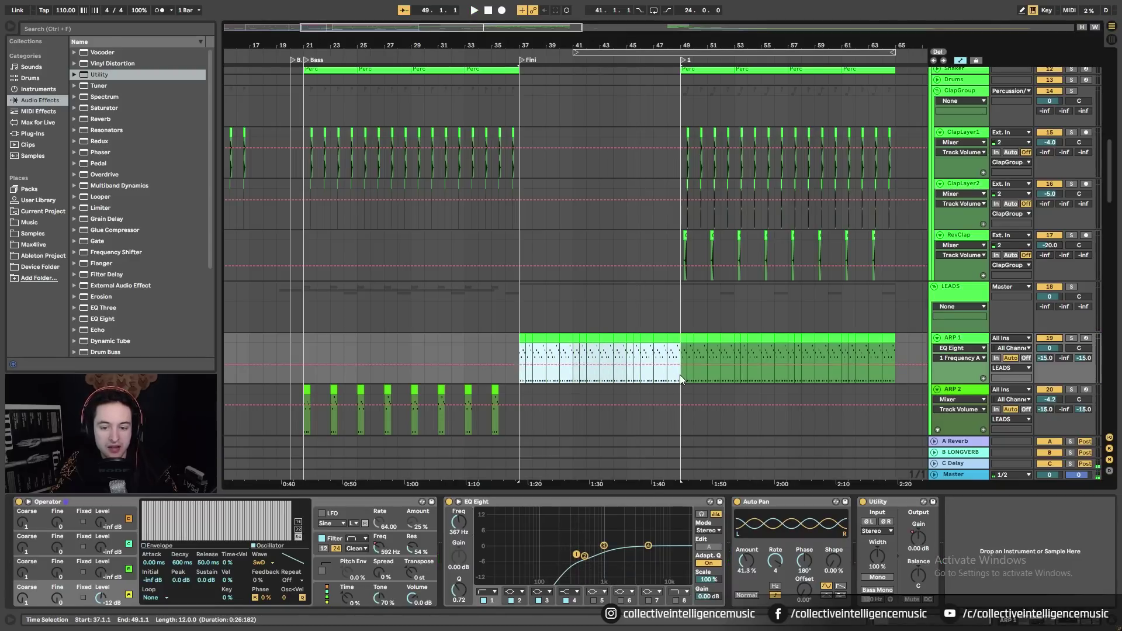
left_click(599, 367)
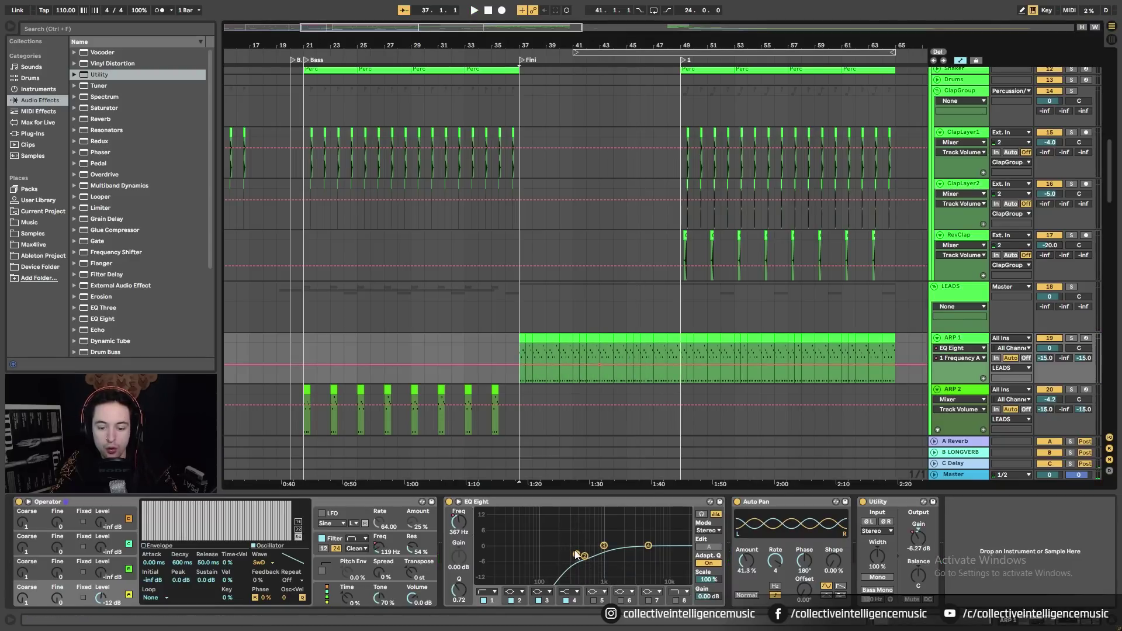
left_click_drag(626, 365, 627, 371)
left_click(598, 374)
key("space")
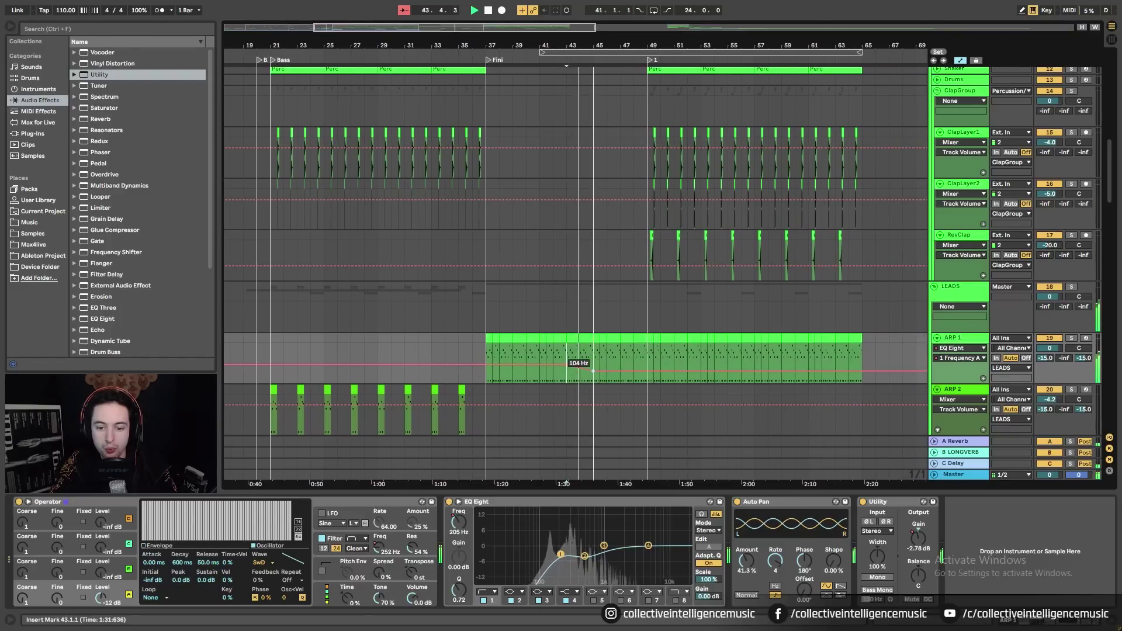
Stretch the frequency ramp to end at bar 49, unsolo ARP 1 and return the automation to 367 Hz at bar 49
left_click_drag(606, 371, 646, 371)
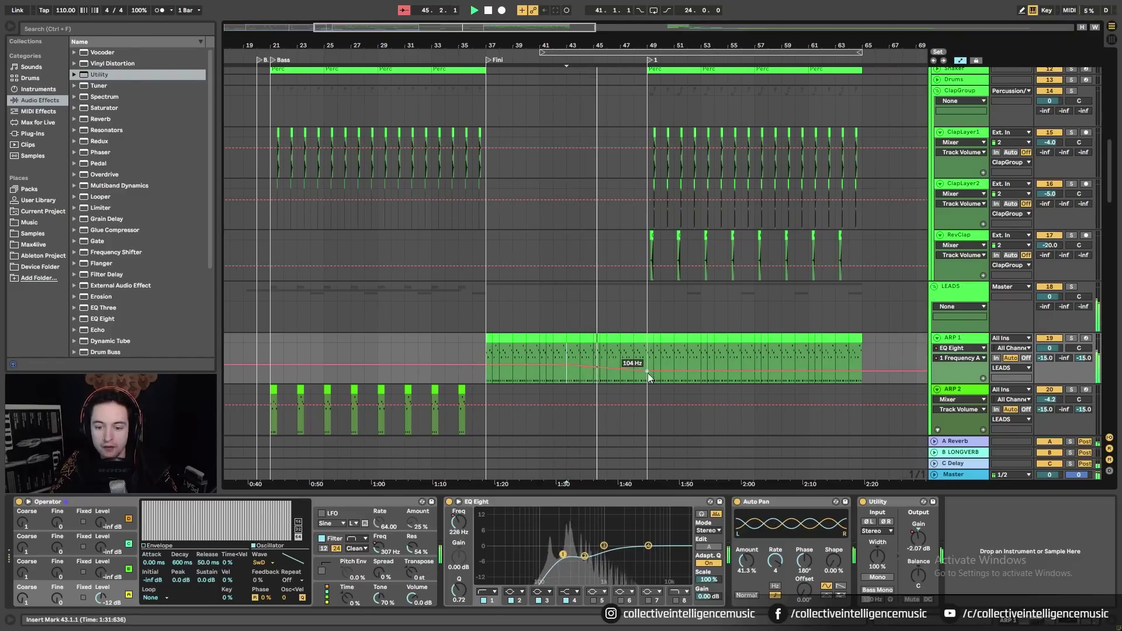
left_click(1071, 338)
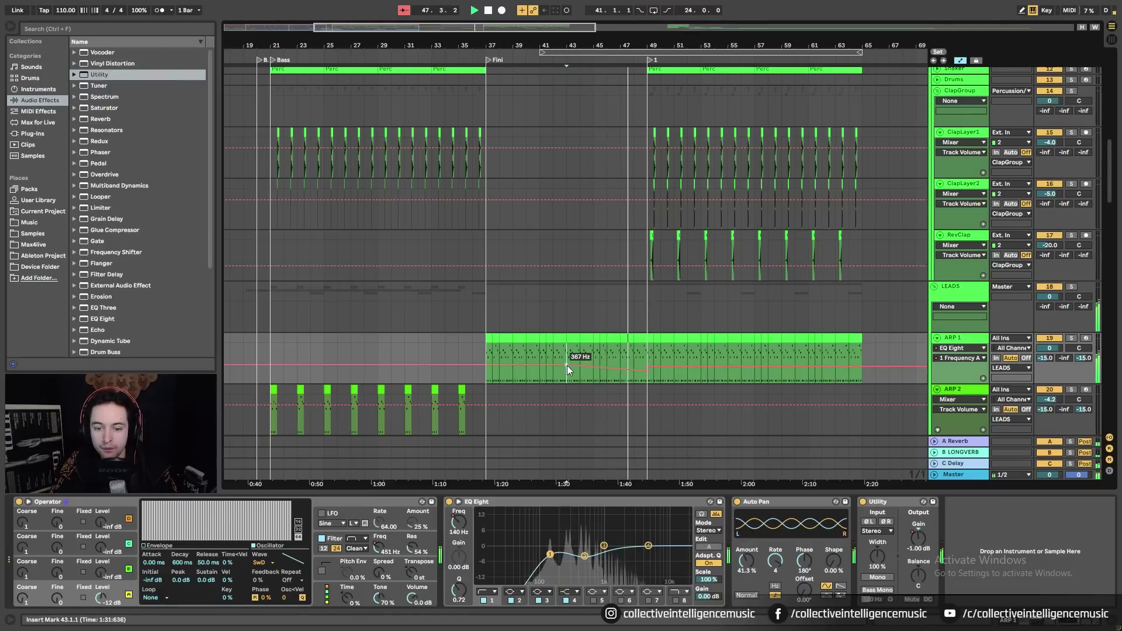
left_click_drag(647, 367, 648, 365)
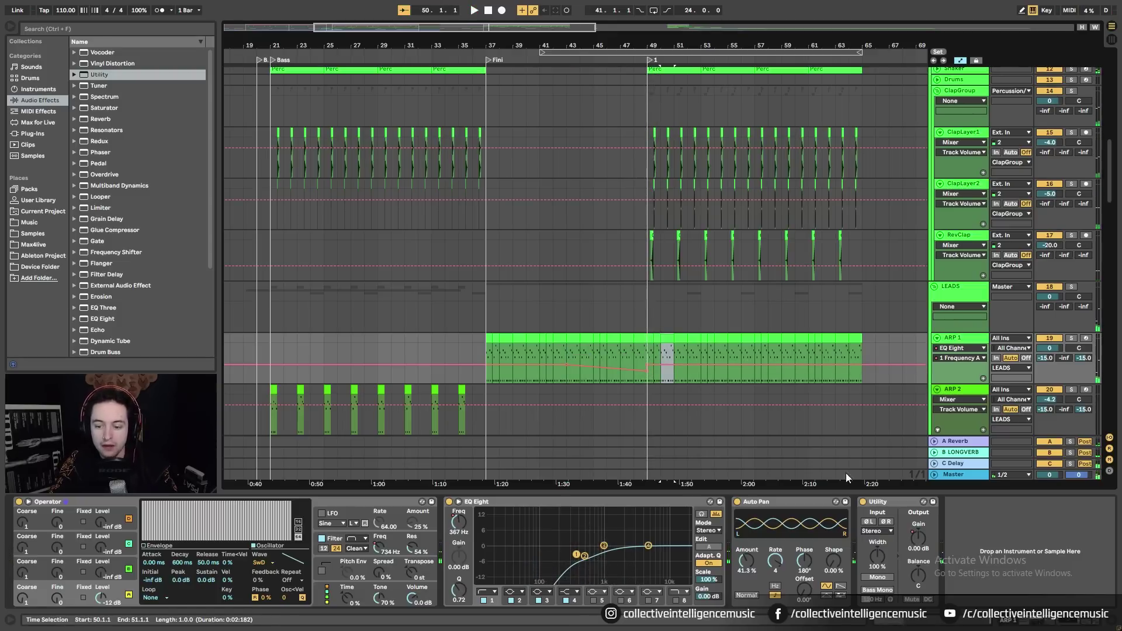
Search the audio effects for "sat" and insert Saturator on ARP 1 between EQ Eight and Auto Pan
left_click(43, 28)
type("sat")
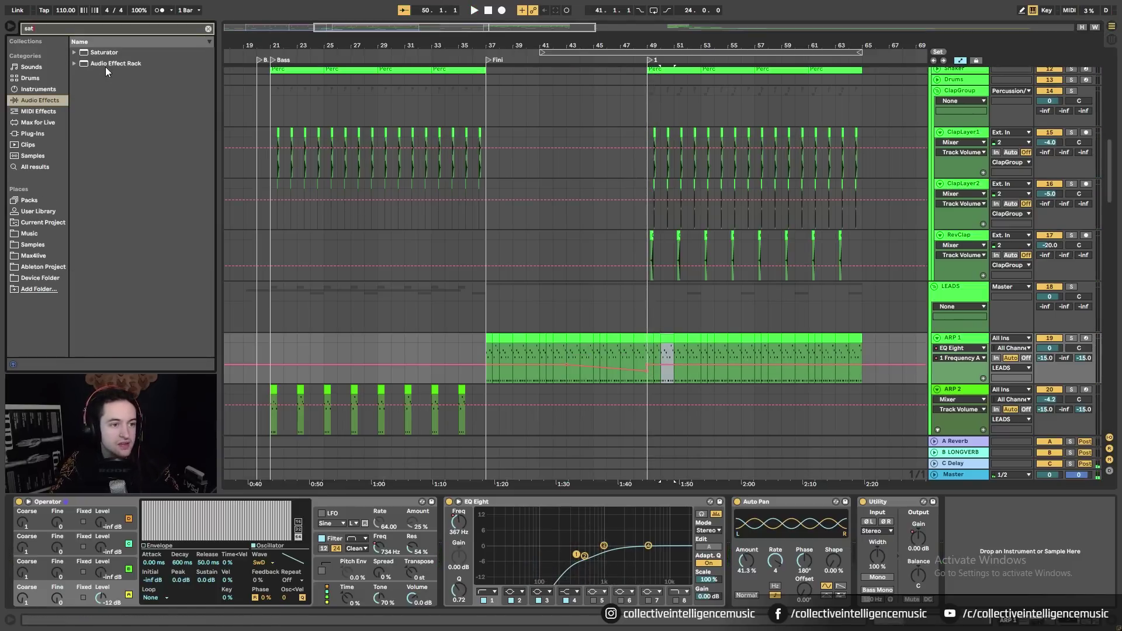
left_click(78, 52)
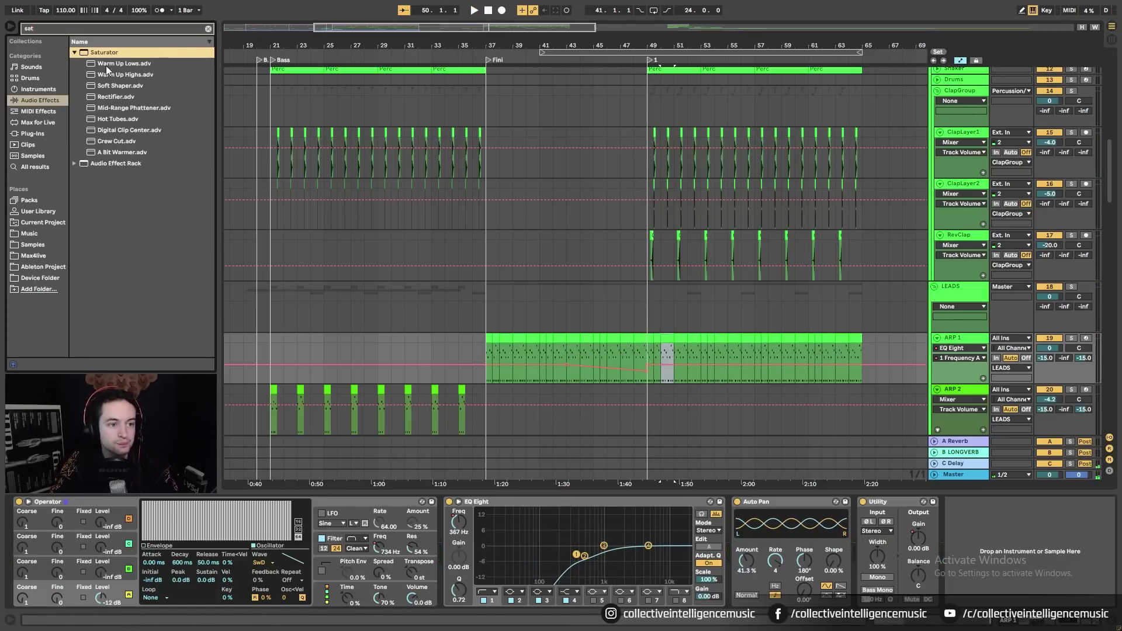
left_click(74, 53)
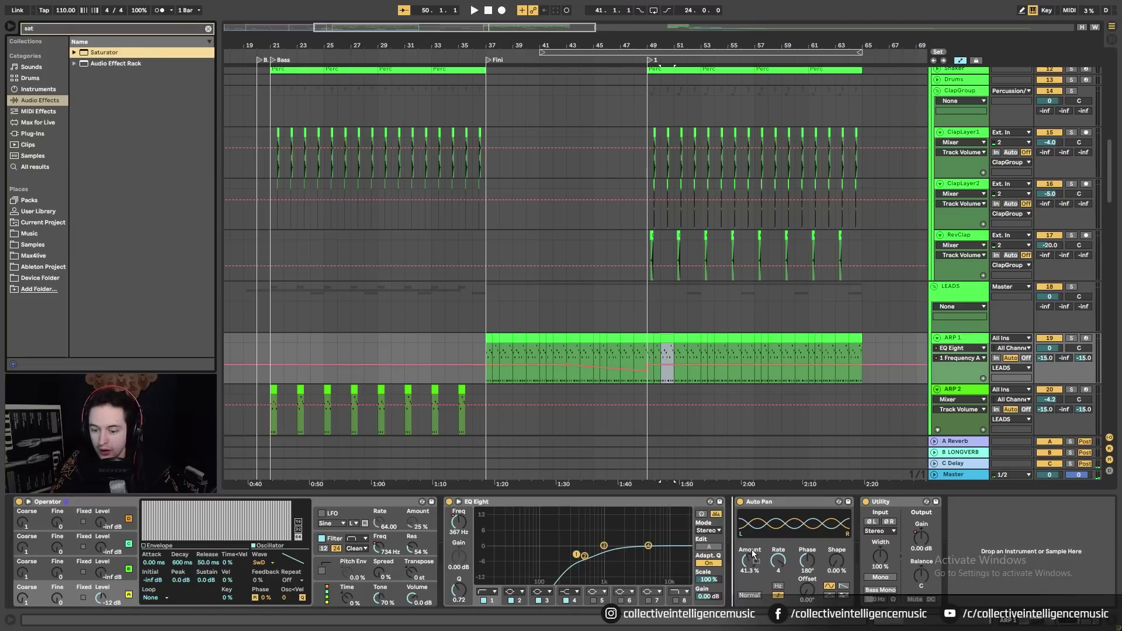
left_click_drag(713, 538, 751, 552)
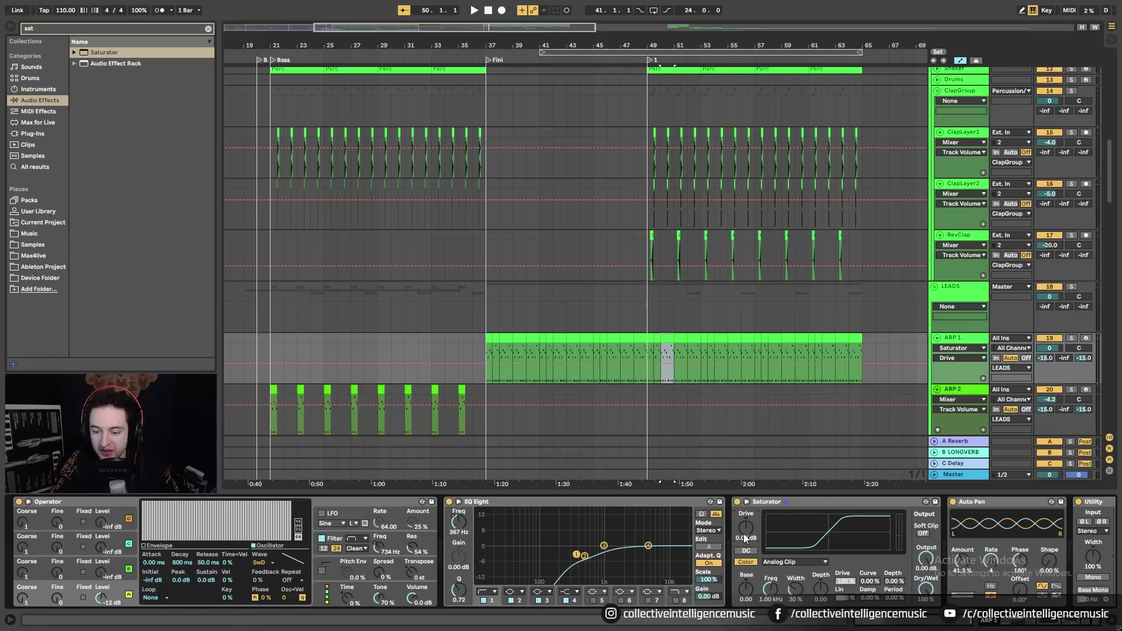
Automate Saturator's Drive on ARP 1 to rise from 0 dB at bar 49 until bar 65, and choose the Medium Curve type
left_click(648, 364)
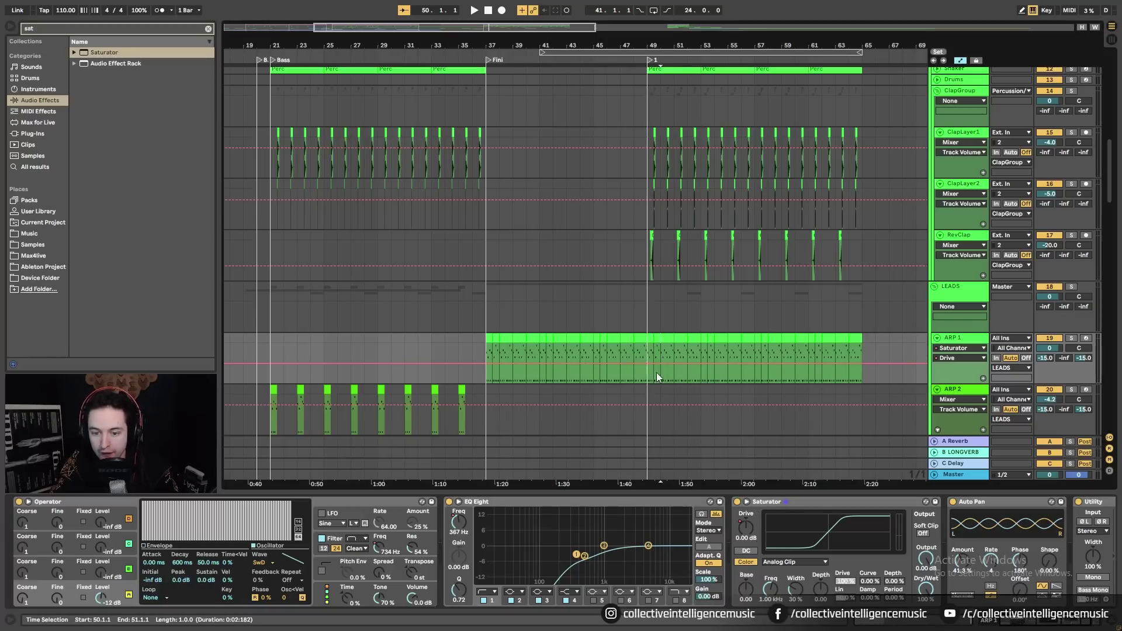
left_click_drag(862, 364, 862, 358)
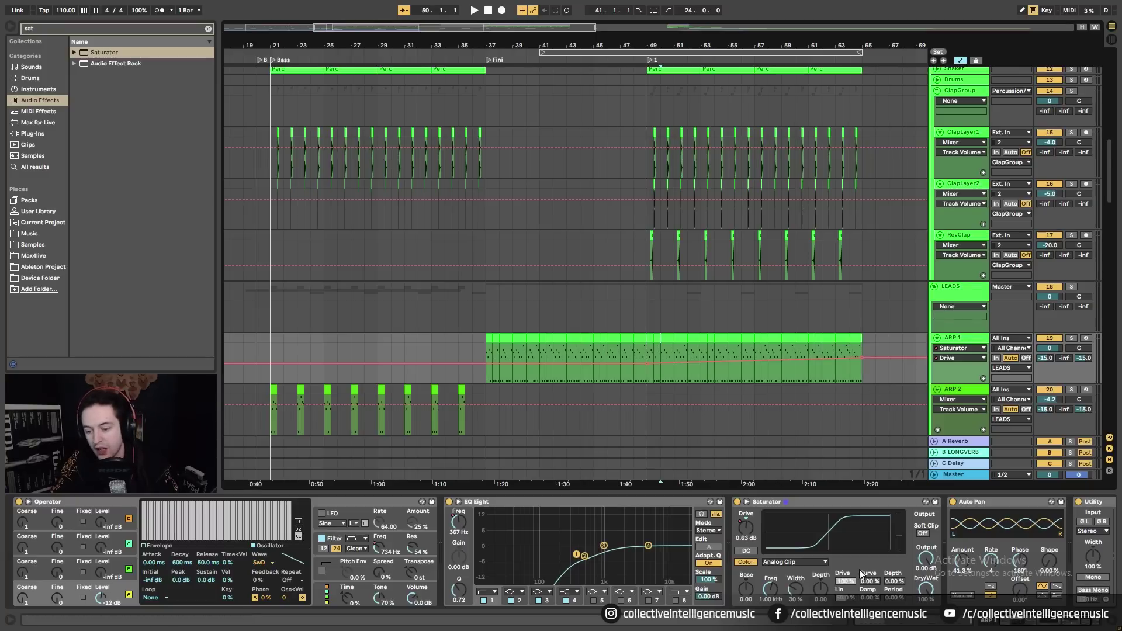
left_click(812, 562)
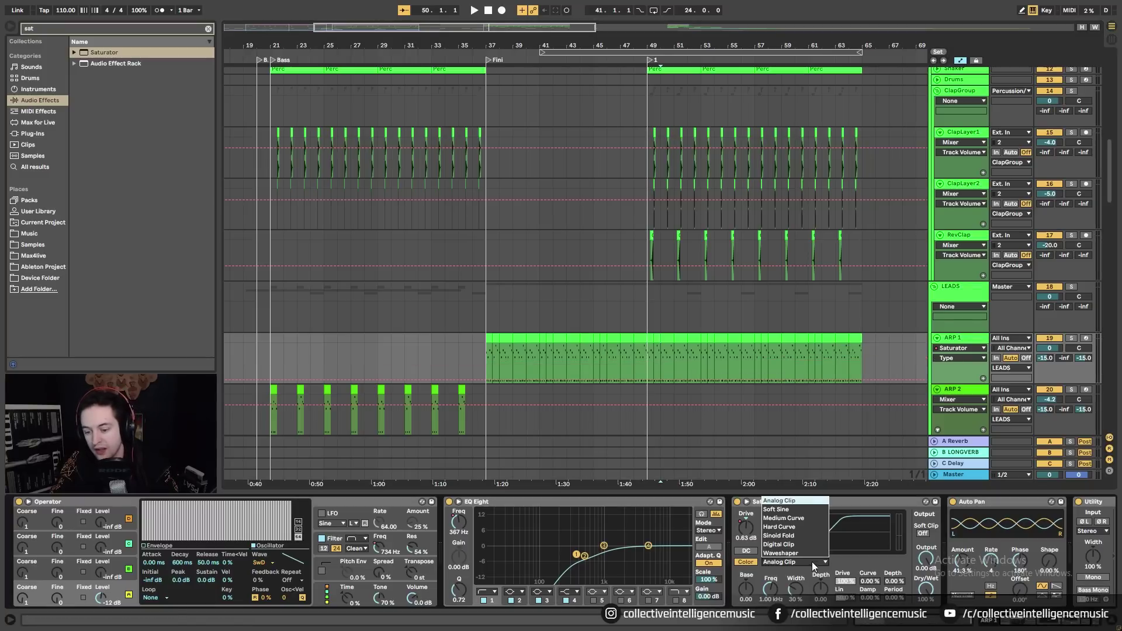
left_click(805, 518)
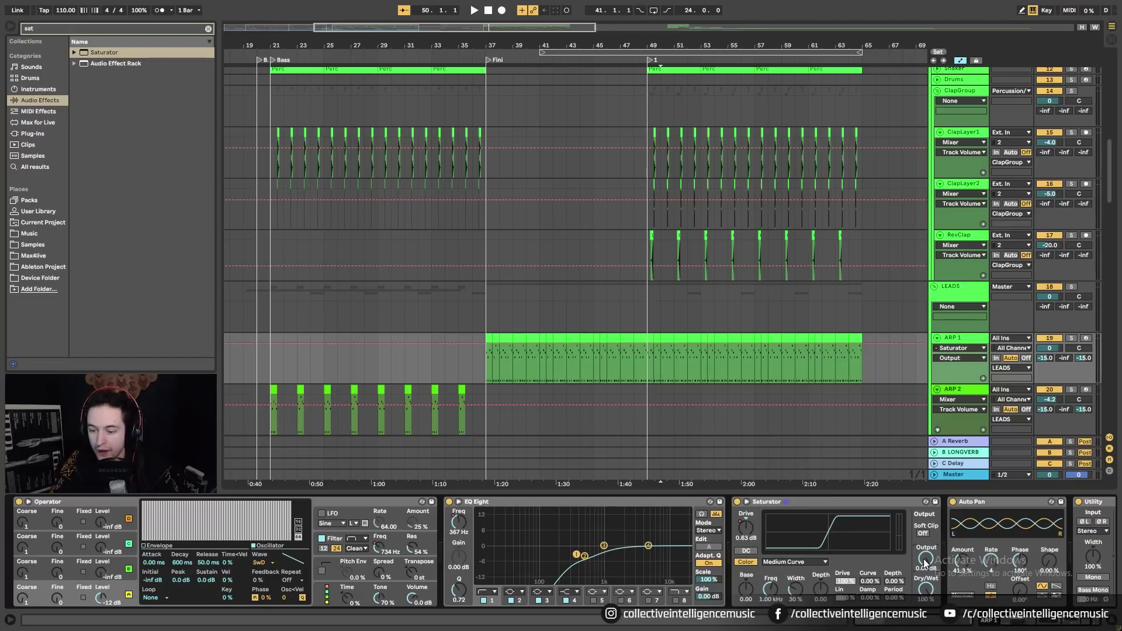
Automate Saturator's Output on ARP 1 to fall from 0 dB at bar 49 to -10 dB at bar 65, comparing playback with Saturator bypassed
left_click(647, 345)
left_click_drag(860, 346, 862, 349)
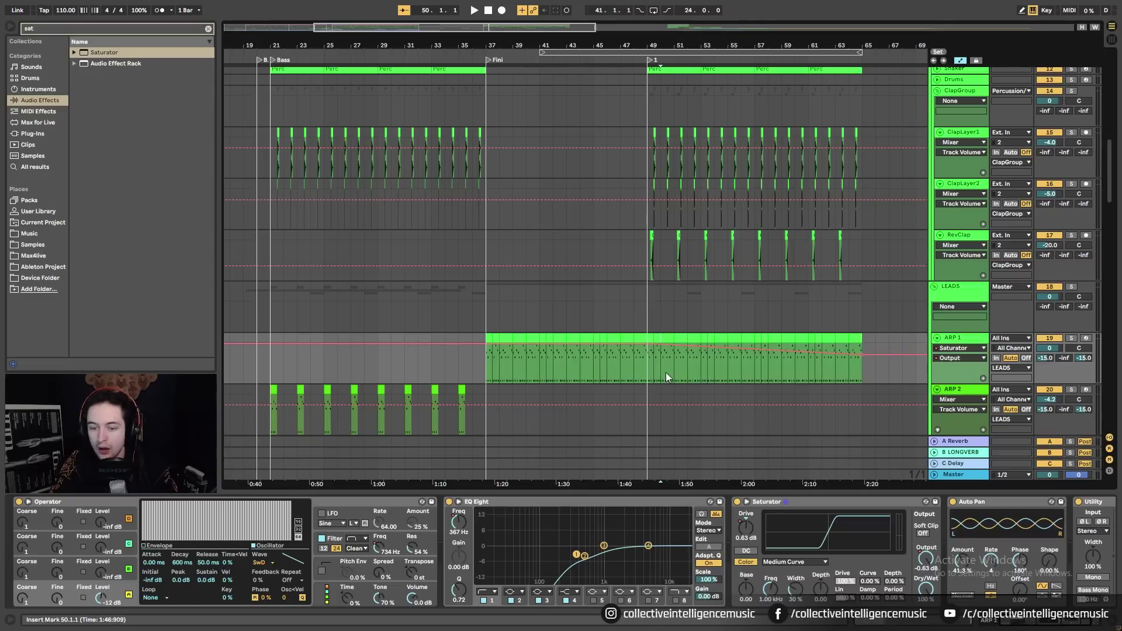
left_click(647, 370)
key("space")
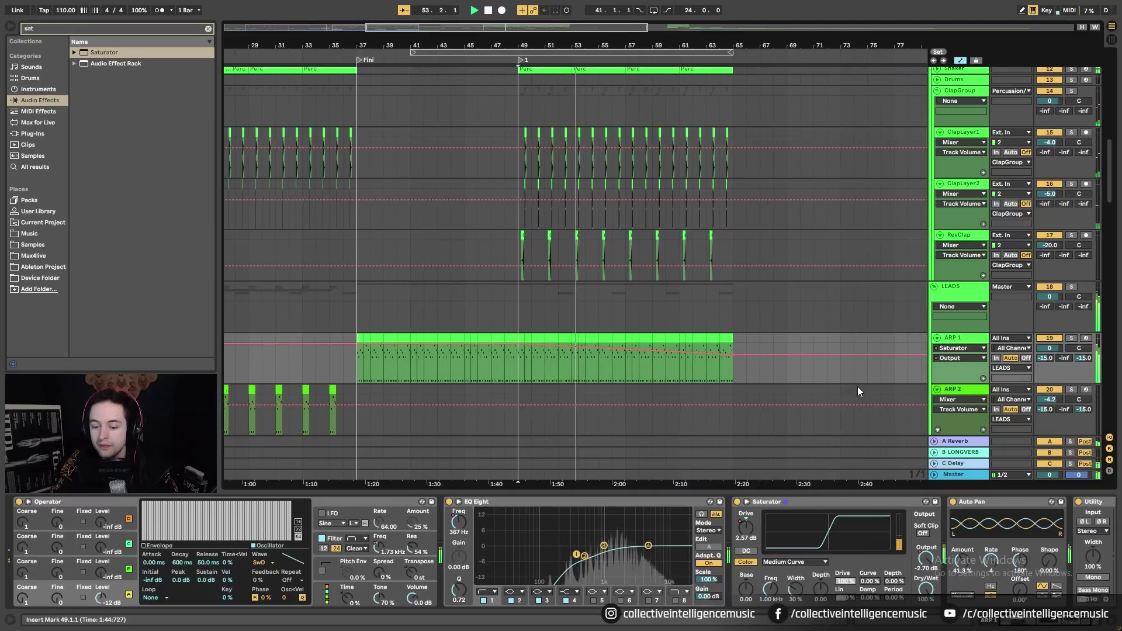
left_click(737, 502)
left_click(738, 502)
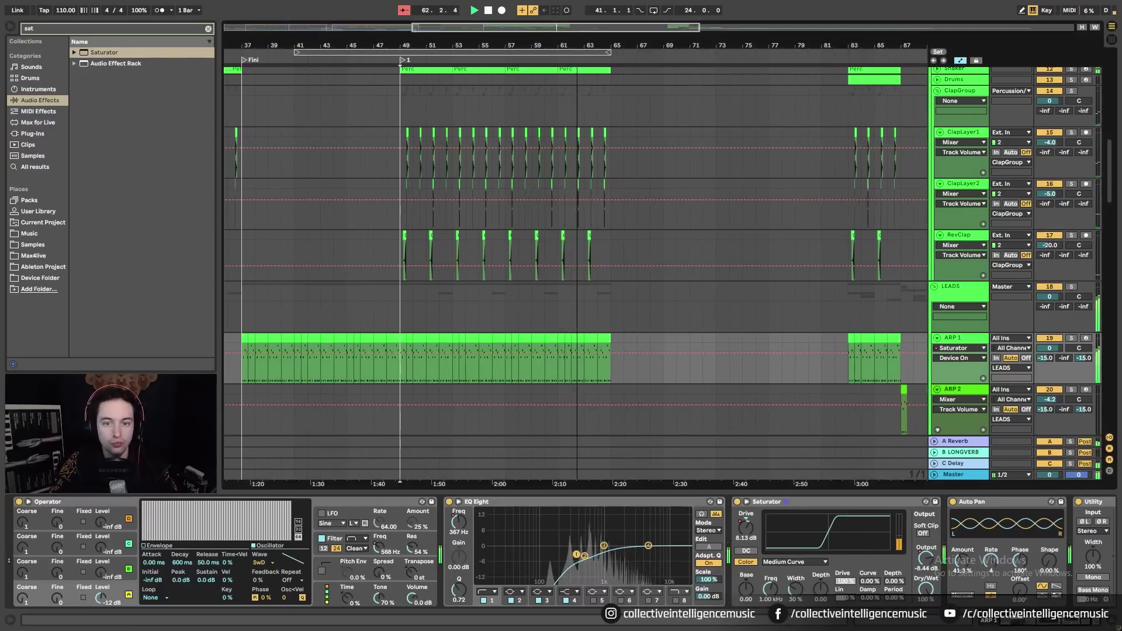
Play on to bar 65 and examine the end of ARP 1 alongside the other lead tracks
scroll(661, 374, "down", 1)
left_click_drag(622, 344, 614, 351)
left_click(943, 623)
left_click(943, 623)
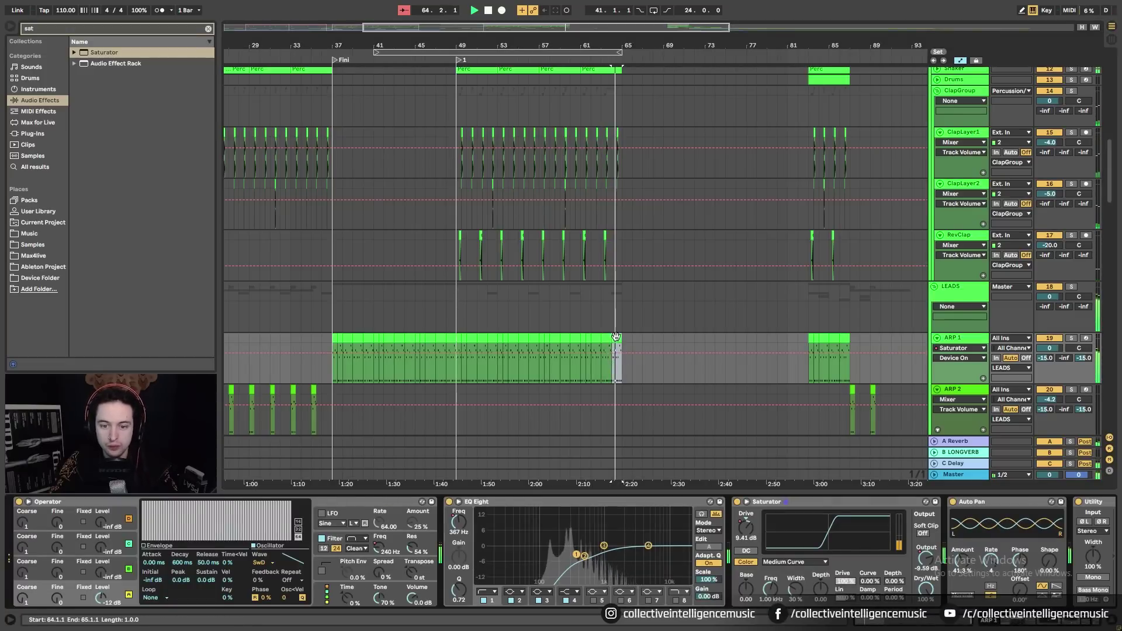
scroll(616, 377, "down", 15)
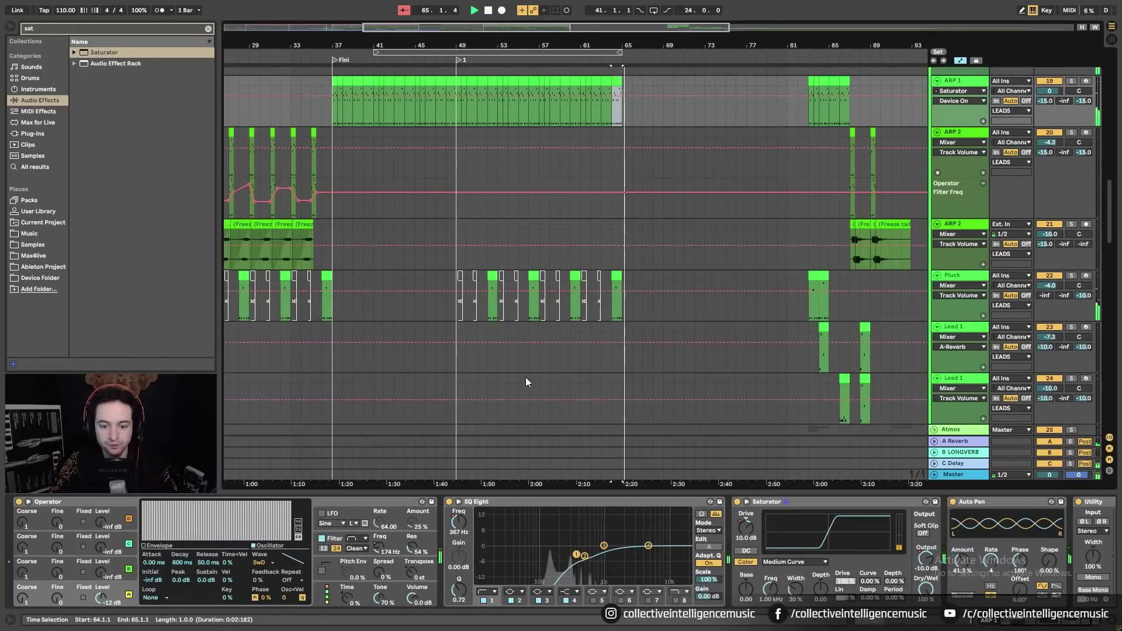
left_click_drag(1111, 297, 1099, 199)
scroll(445, 299, "up", 5)
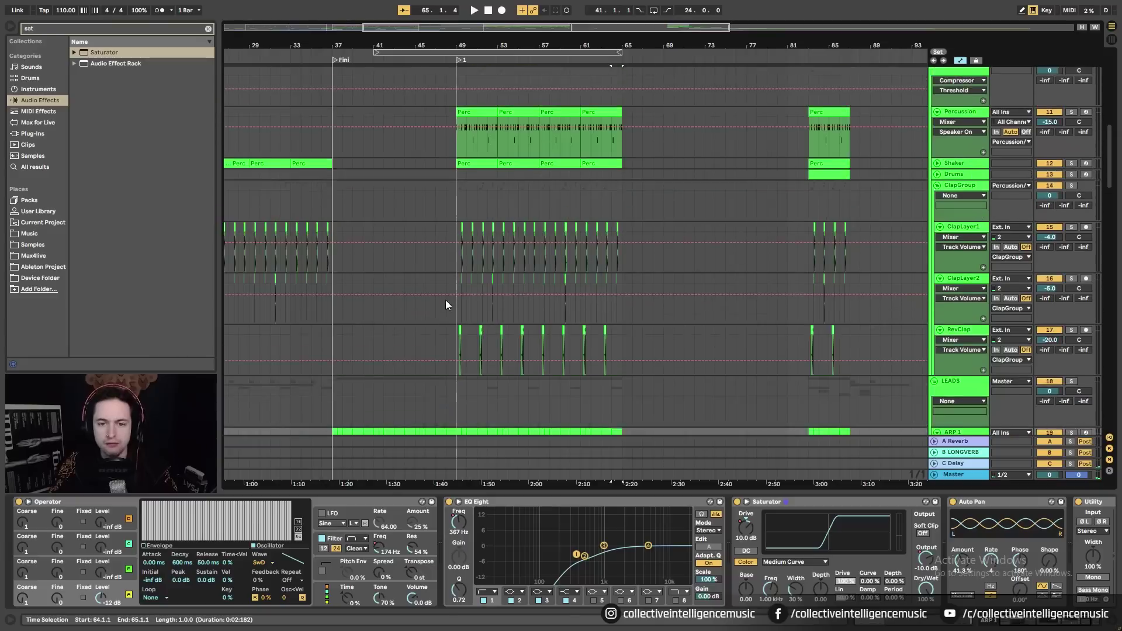
Open the PSYBASS clip spanning bars 41 to 65 and assign it an MPC 16 groove
left_click(401, 149)
scroll(455, 210, "up", 1)
scroll(462, 217, "up", 1)
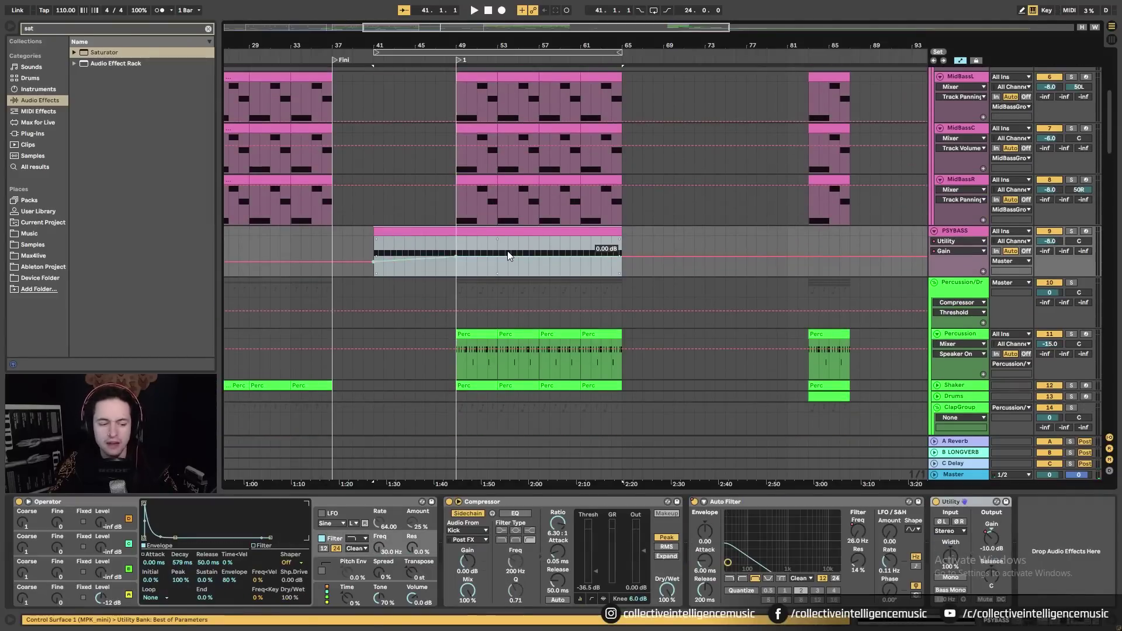
key("shift+Tab")
key("shift+Tab")
key("shift+Tab")
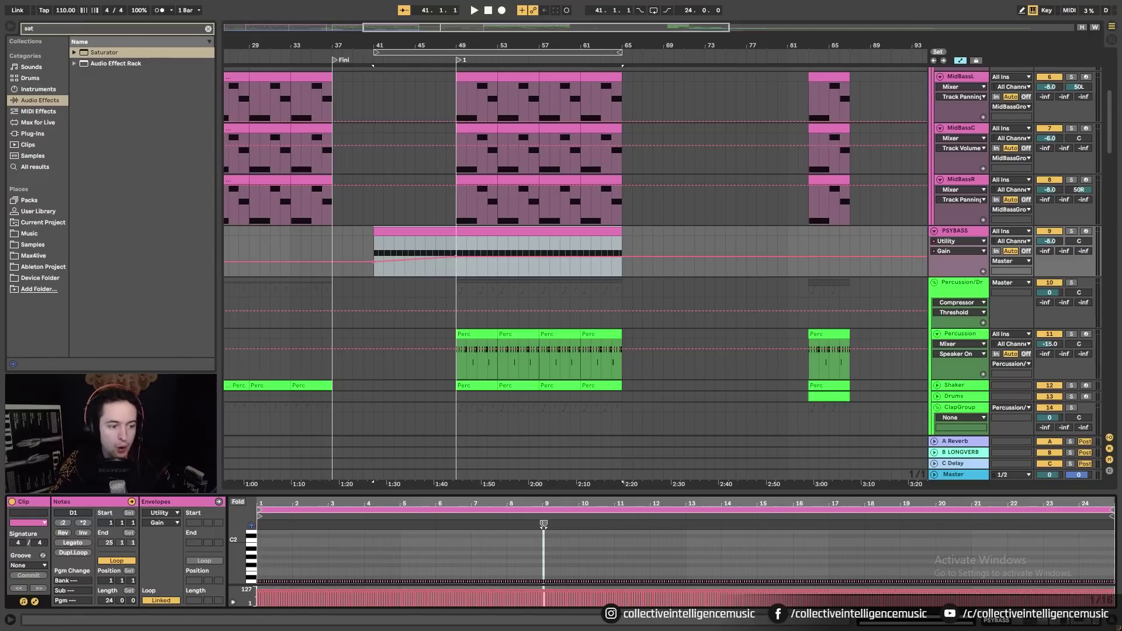
left_click(389, 295)
left_click(427, 230)
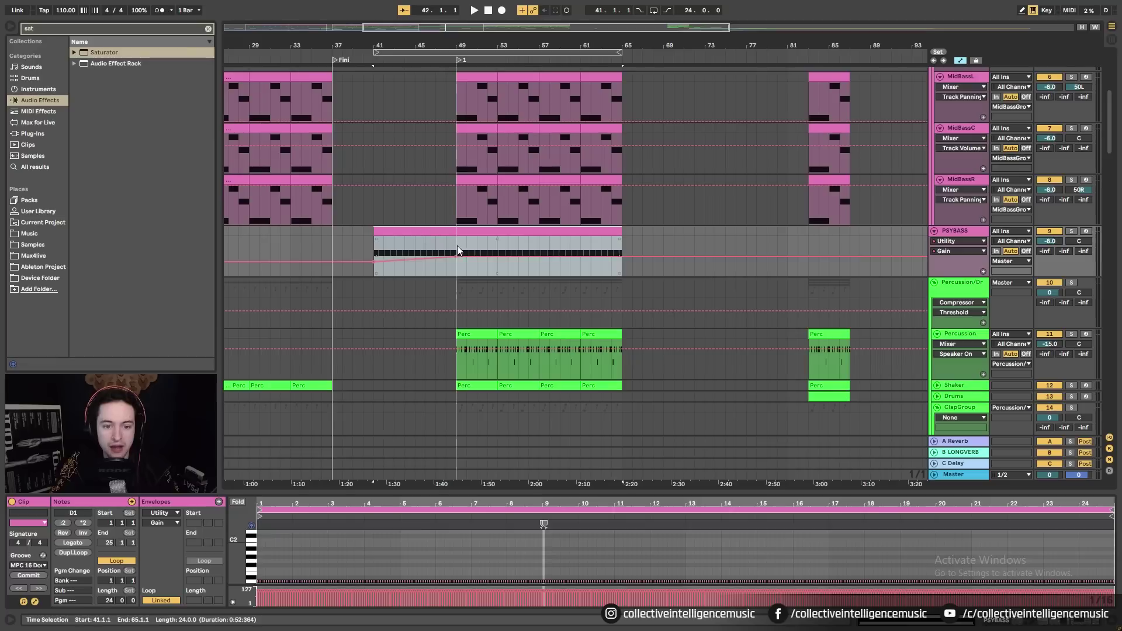
Audition PSYBASS in solo from bar 49, commit its groove to the notes, and unsolo the track
left_click(459, 250)
left_click(1071, 231)
key("space")
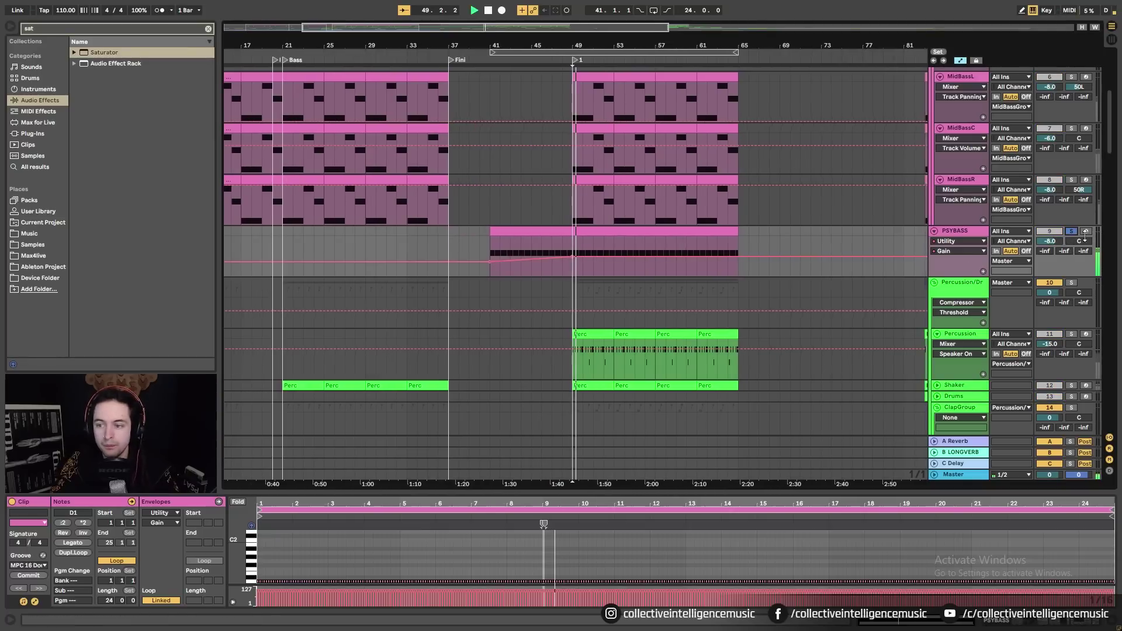
left_click(28, 575)
mouse_move(578, 504)
left_mouse_down()
mouse_move(578, 555)
mouse_move(578, 507)
left_mouse_up()
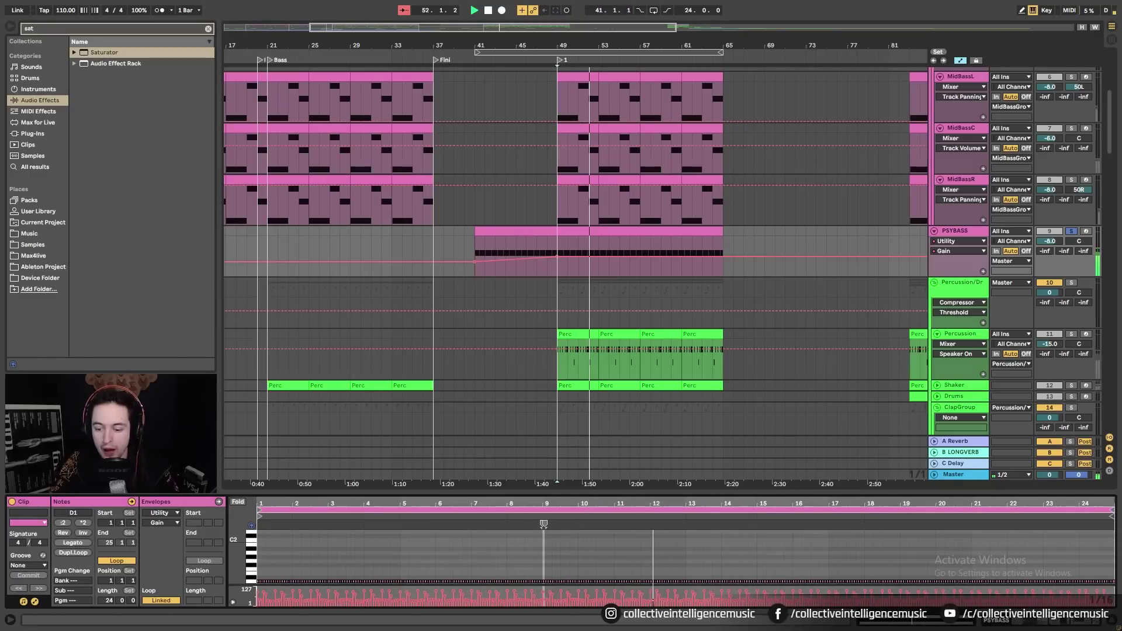
left_click(1070, 232)
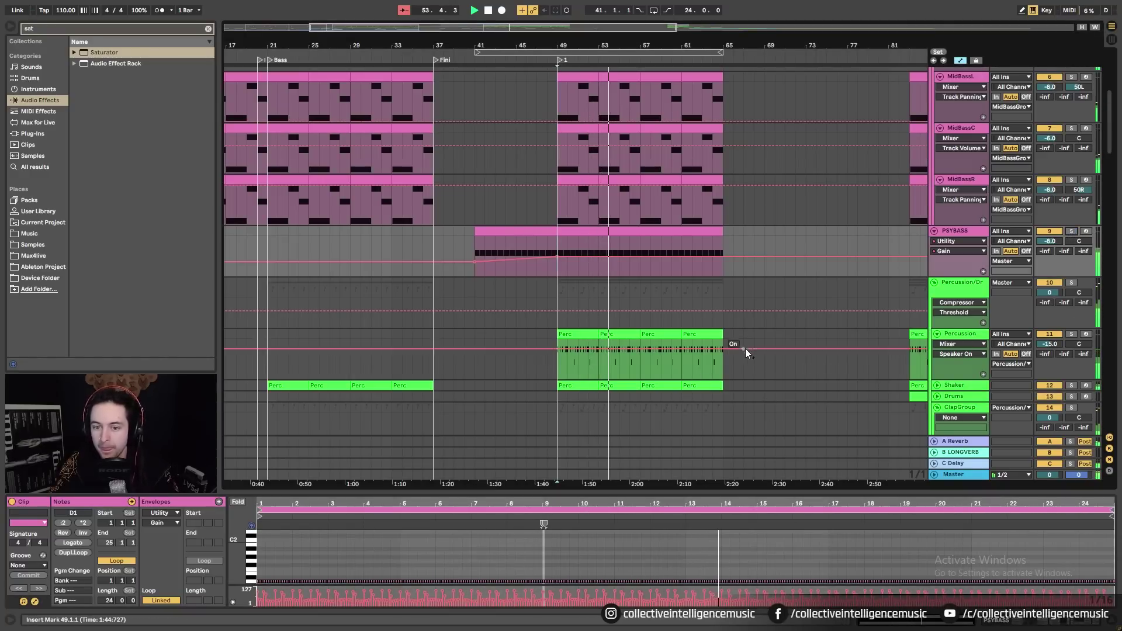
Review the tracks during playback, and audition the SynthFX clip at bar 29 in solo
scroll(748, 288, "up", 3)
scroll(748, 288, "up", 3)
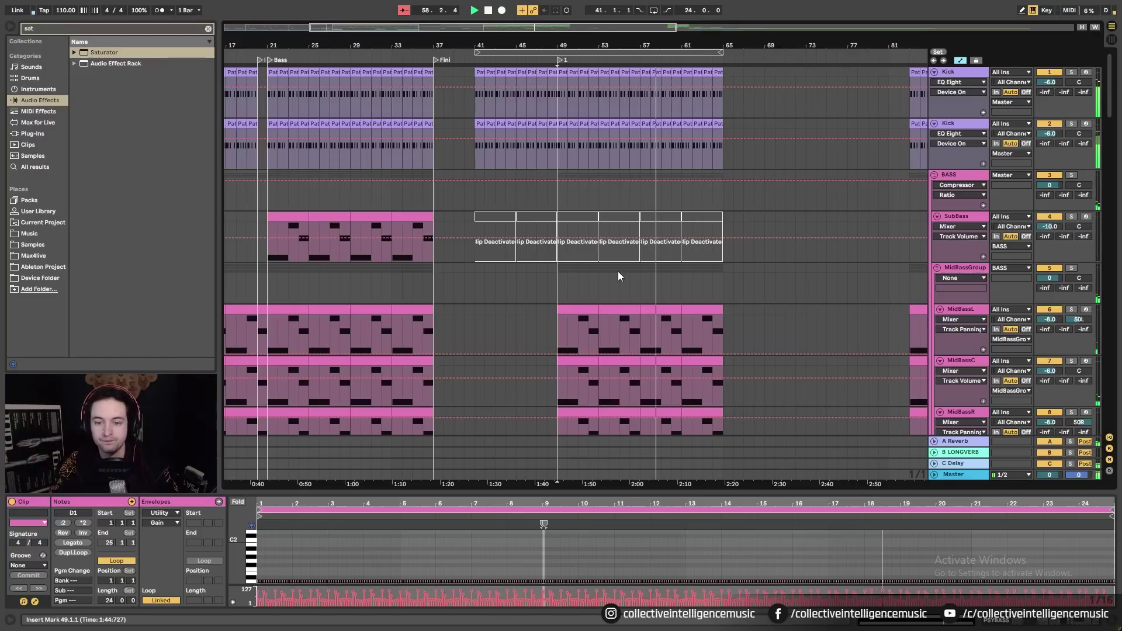
scroll(619, 271, "down", 5)
scroll(625, 273, "down", 10)
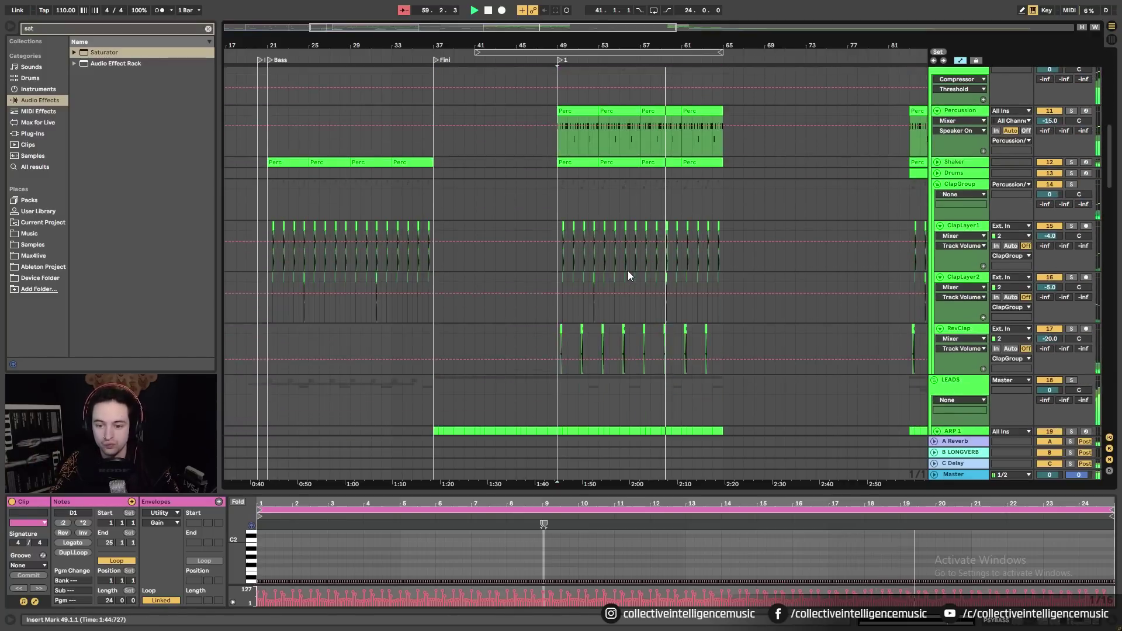
scroll(629, 270, "down", 8)
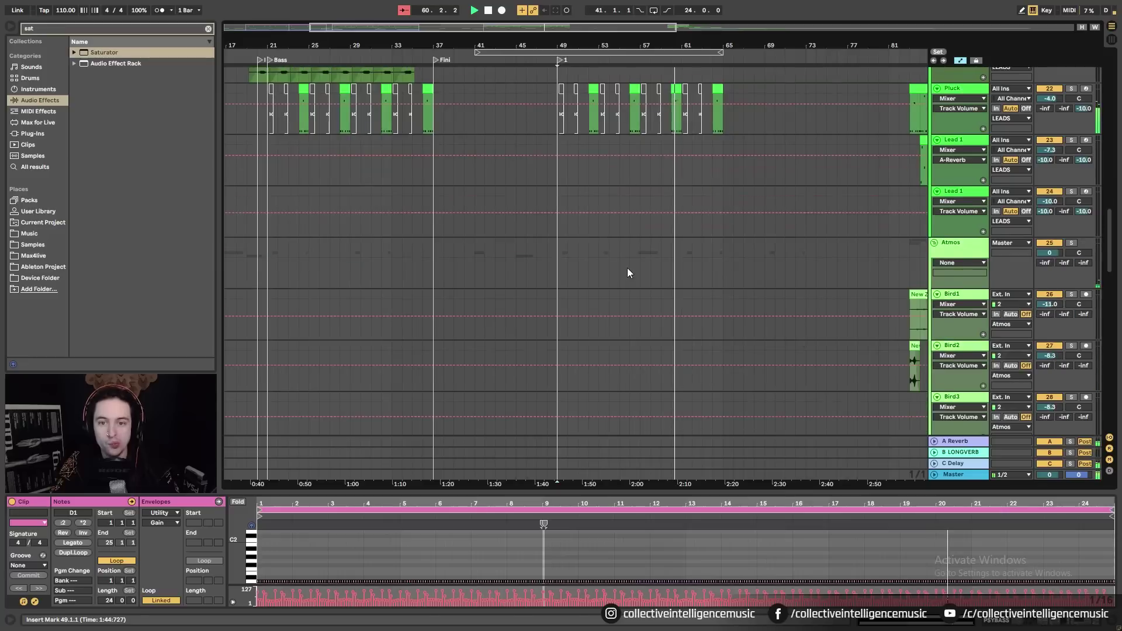
scroll(631, 264, "down", 15)
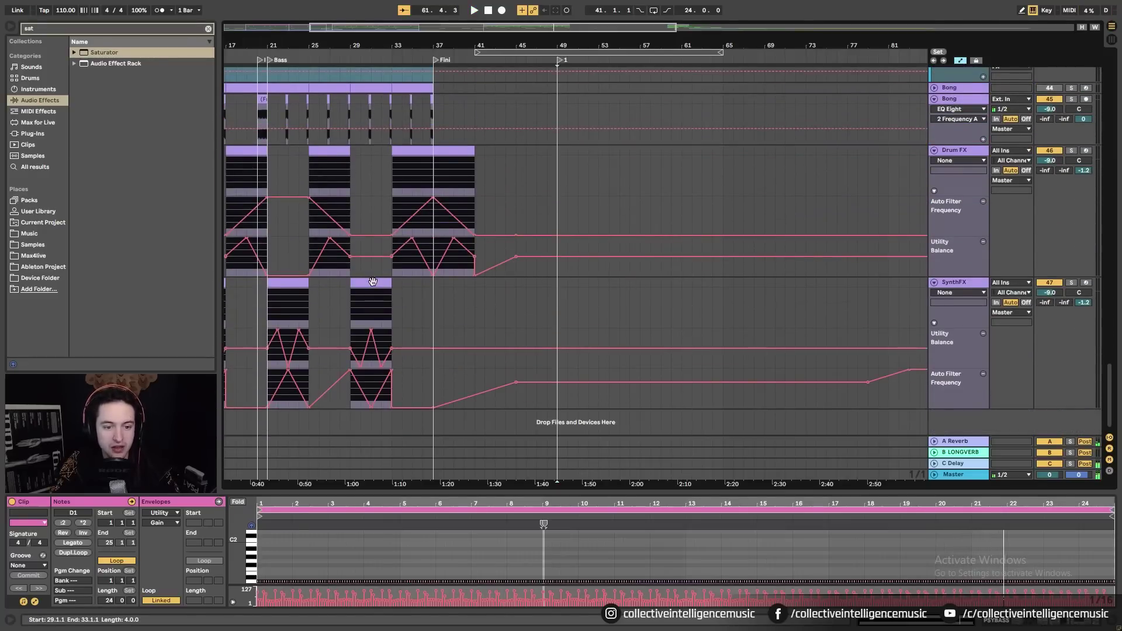
left_click(373, 282)
left_click(1071, 282)
key("space")
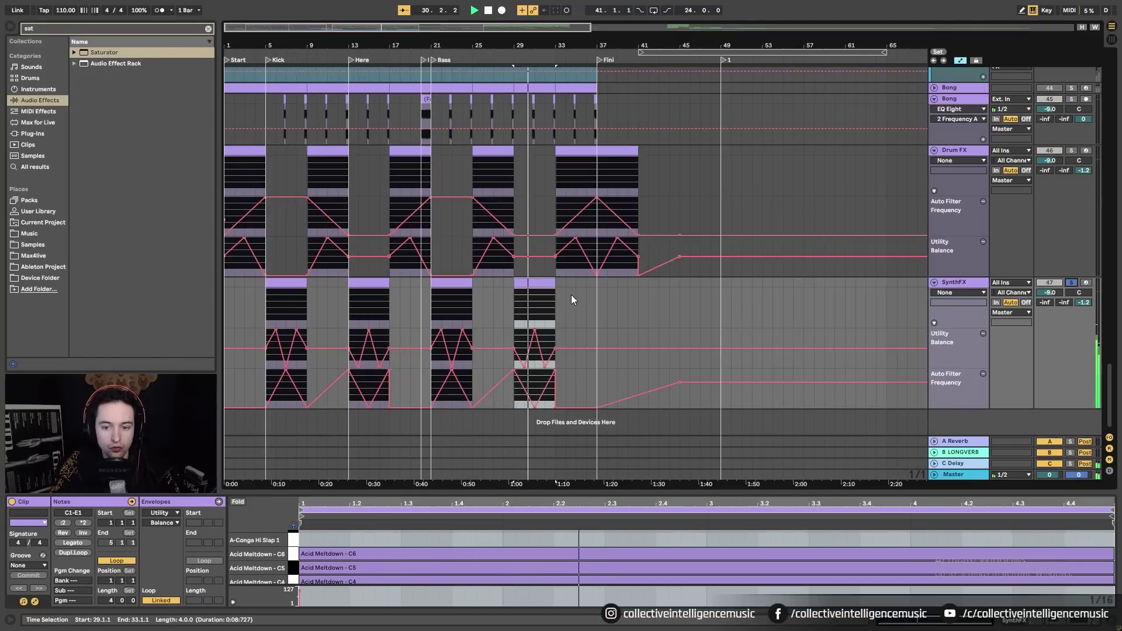
Copy two bars of the SynthFX clip at bar 29 to bar 51 and take SynthFX out of solo
left_click_drag(672, 46, 645, 33)
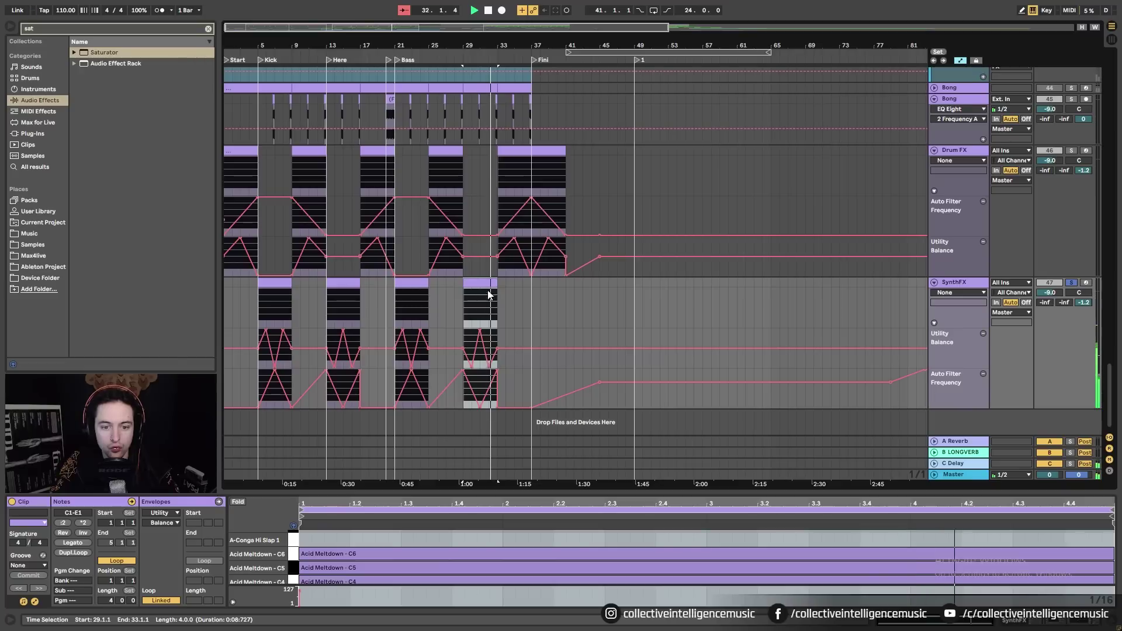
left_click_drag(464, 308, 485, 289)
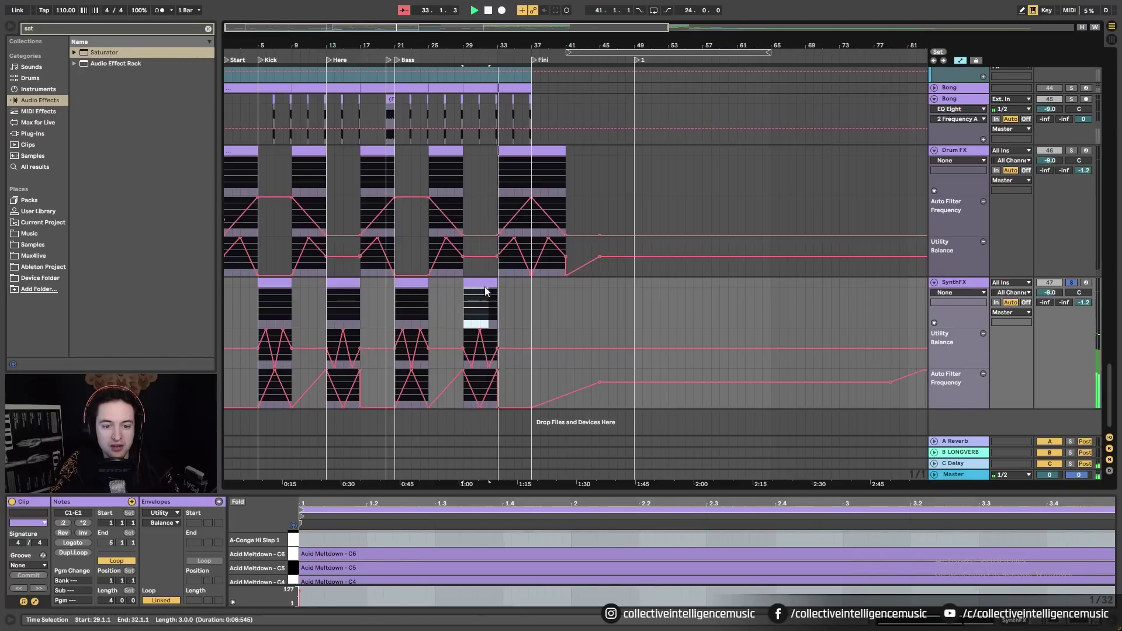
left_click(649, 284)
left_click(639, 283)
left_click(637, 283)
key("space")
key("space")
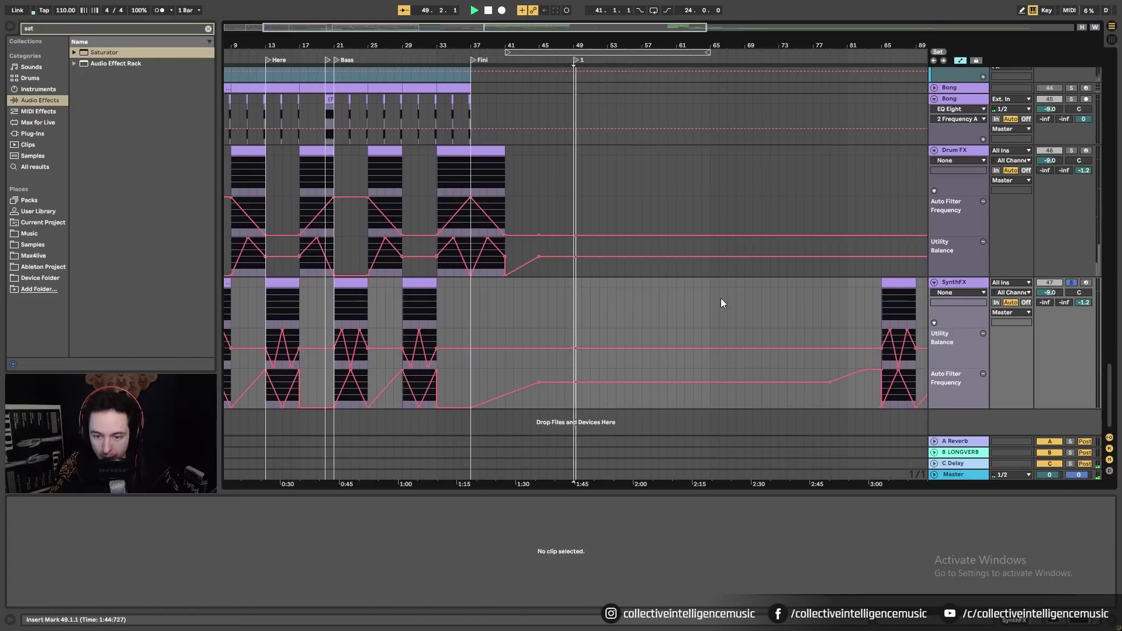
left_click(602, 283)
left_click(590, 284)
key("ctrl+v")
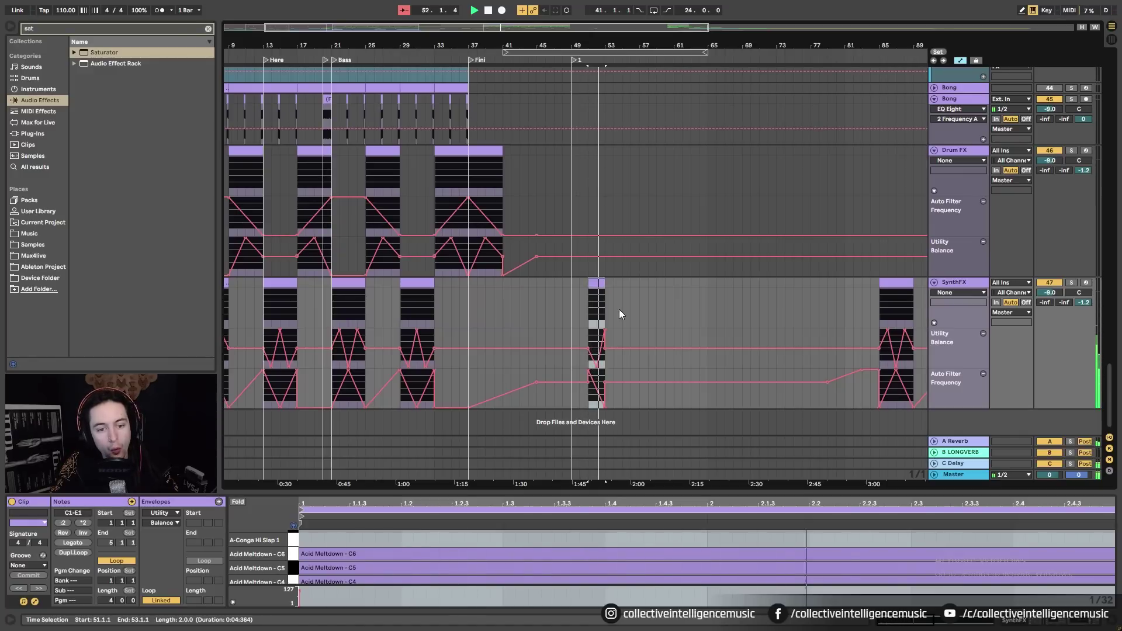
Copy the four-bar Drum FX clip at bar 25 to bar 53 on the same track
left_click_drag(542, 46, 541, 36)
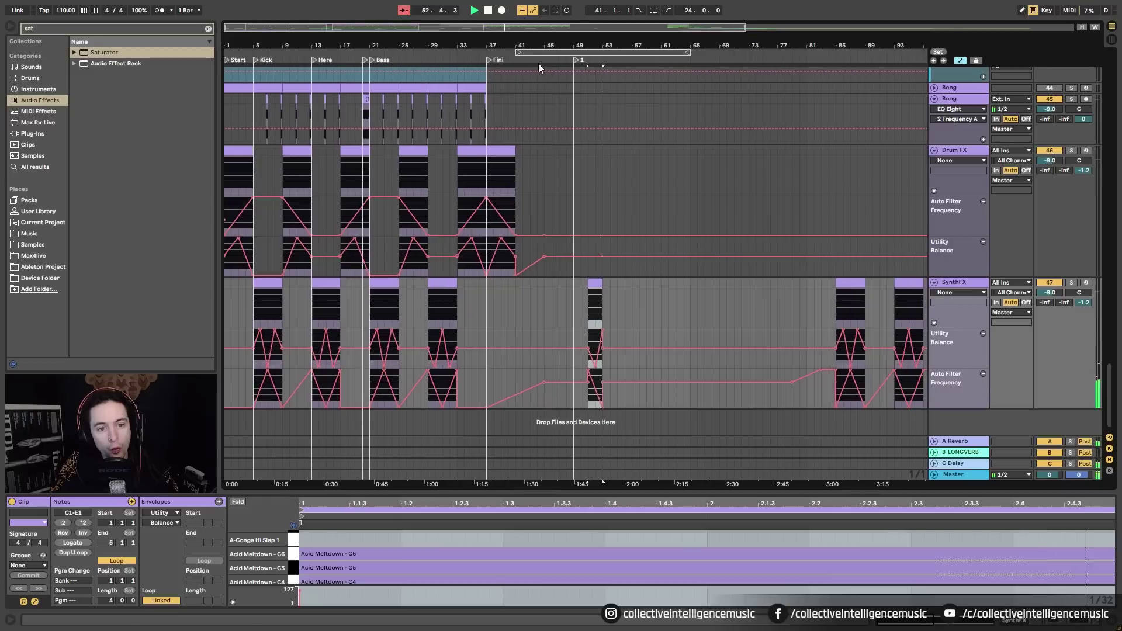
left_click(399, 173)
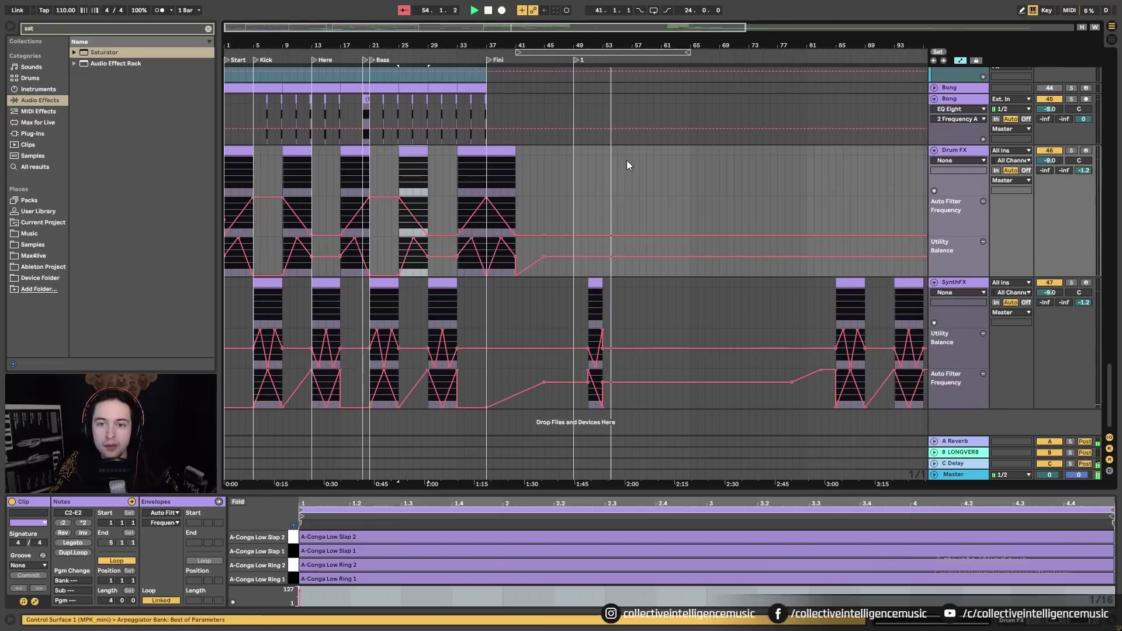
left_click(605, 158)
key("ctrl+v")
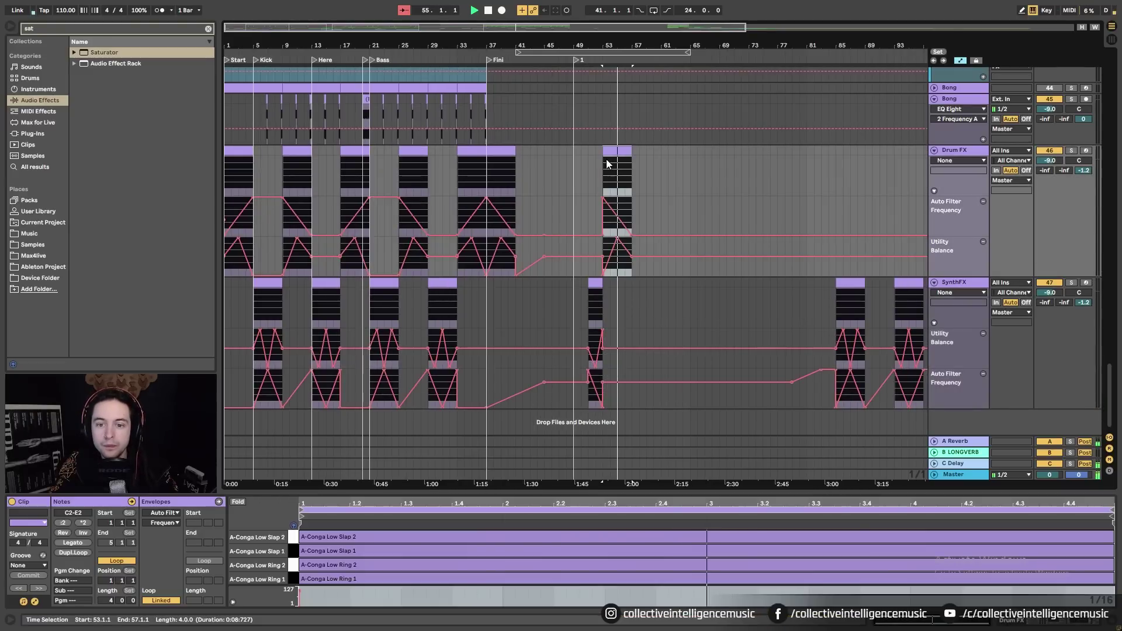
Play from bar 49 and make Drum FX's Auto Filter Frequency ramp toward bar 53 start at bar 51
left_click(577, 158)
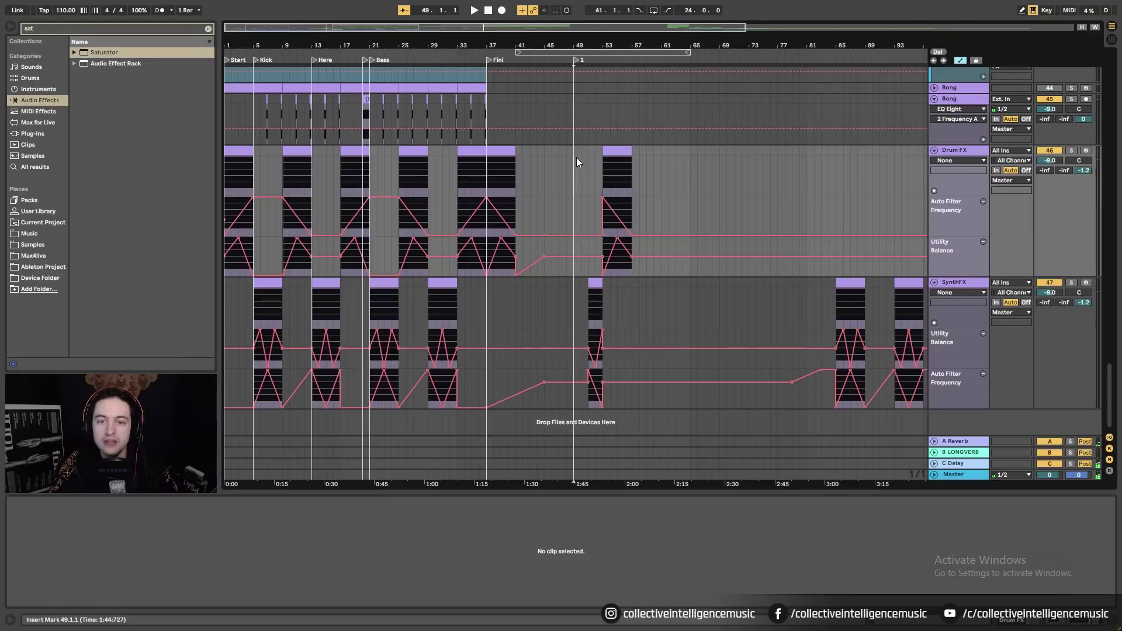
key("space")
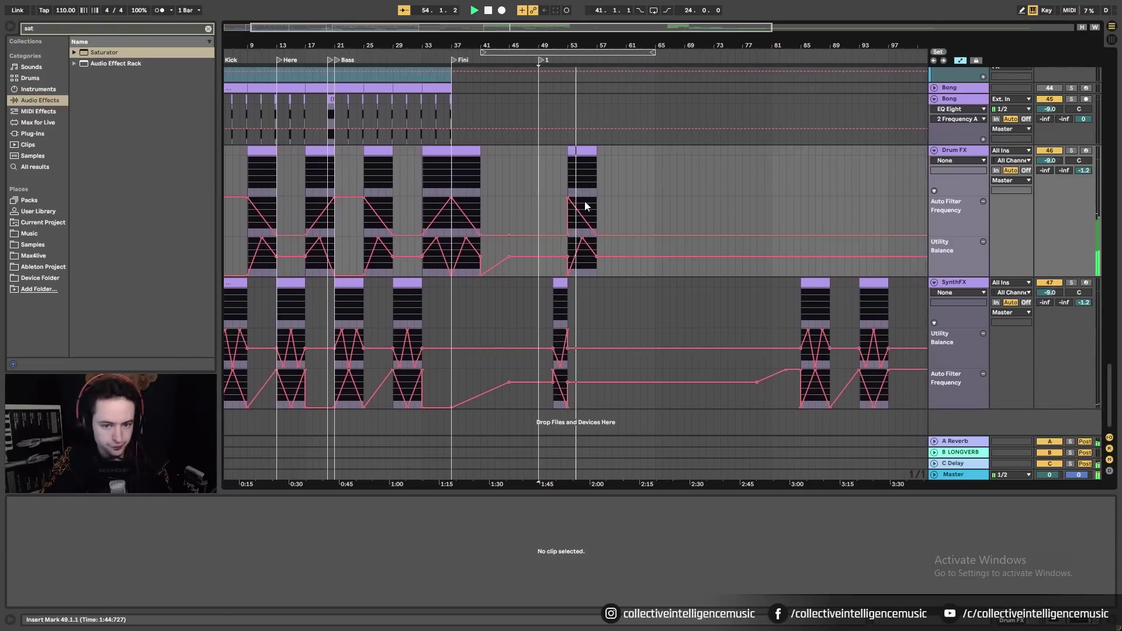
left_click_drag(566, 235, 550, 235)
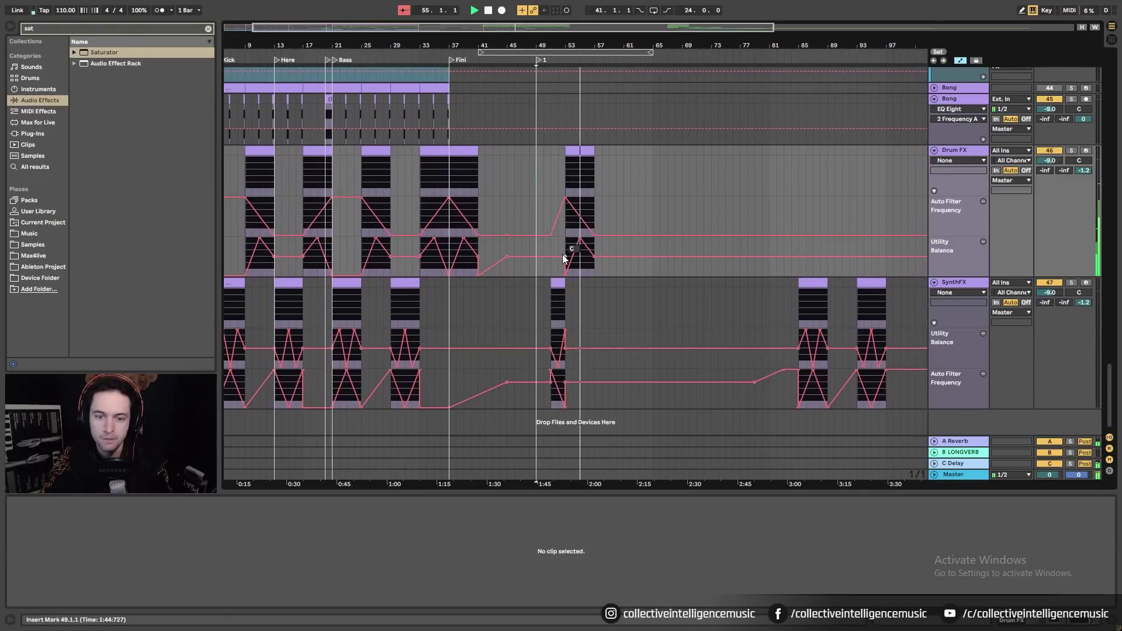
Deactivate the ARP 1 clips from bar 57 to bar 65
scroll(549, 258, "up", 5)
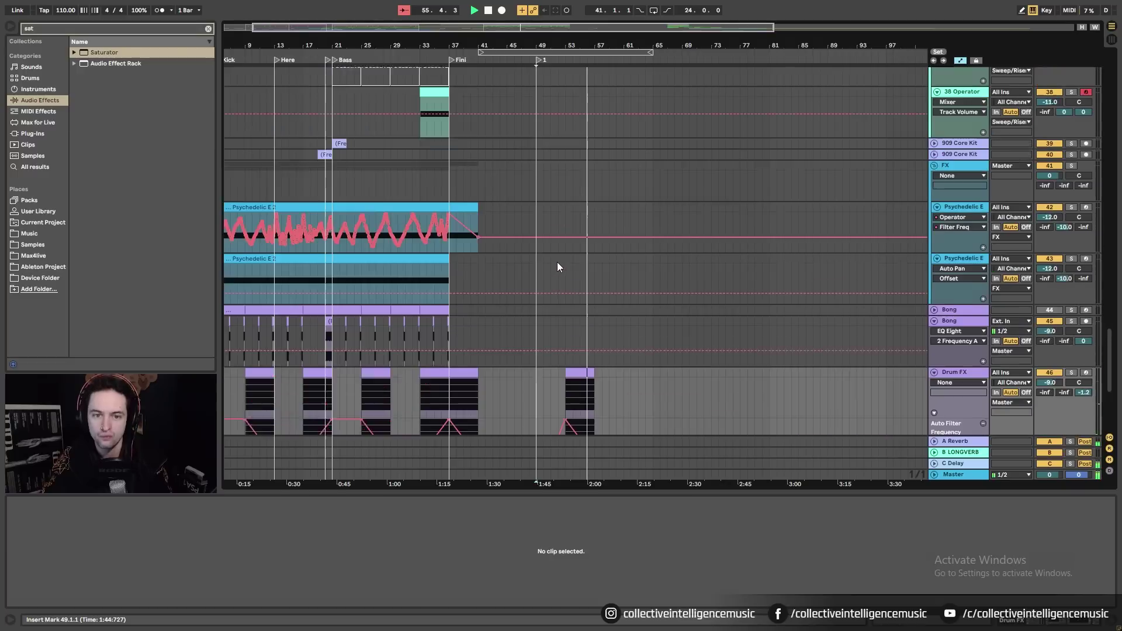
scroll(557, 261, "up", 6)
scroll(558, 268, "down", 5)
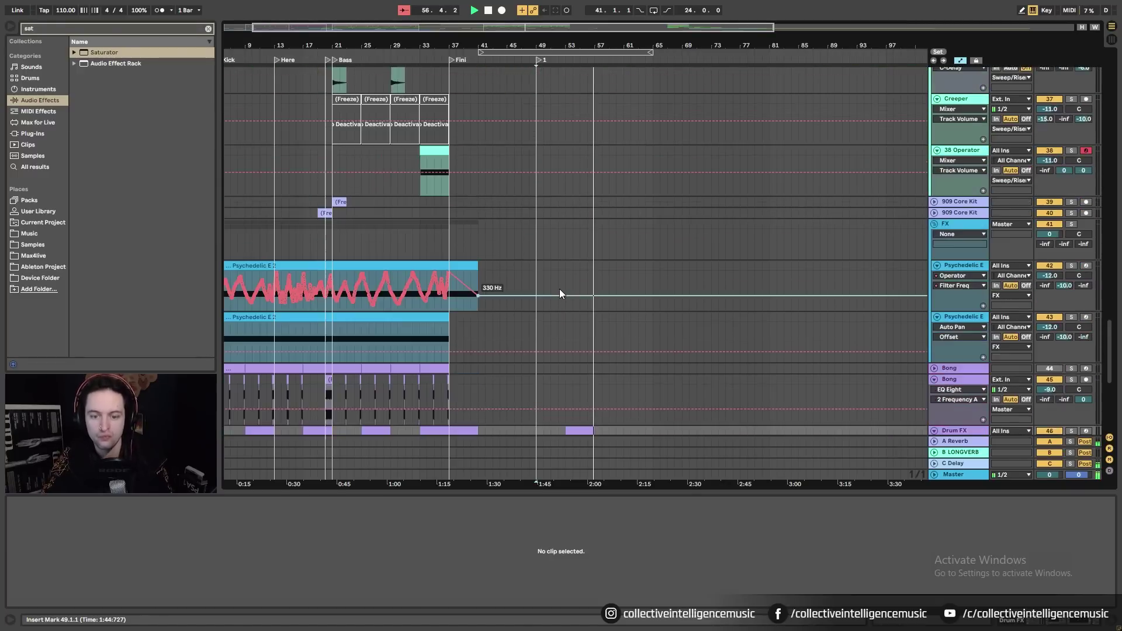
scroll(560, 291, "down", 6)
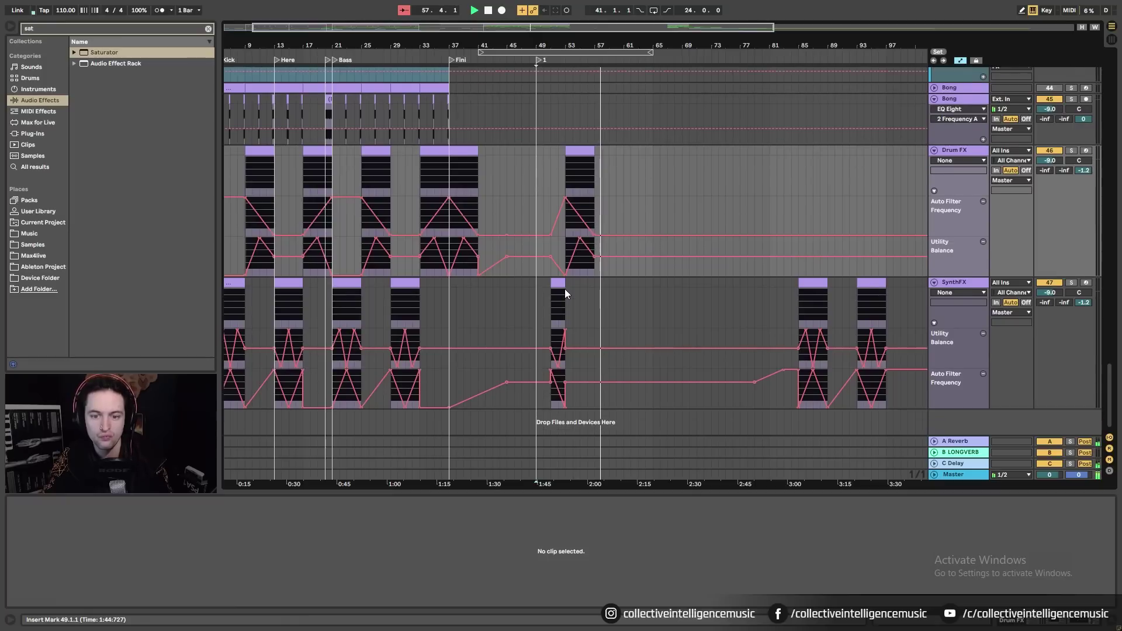
scroll(564, 288, "up", 15)
scroll(564, 288, "up", 10)
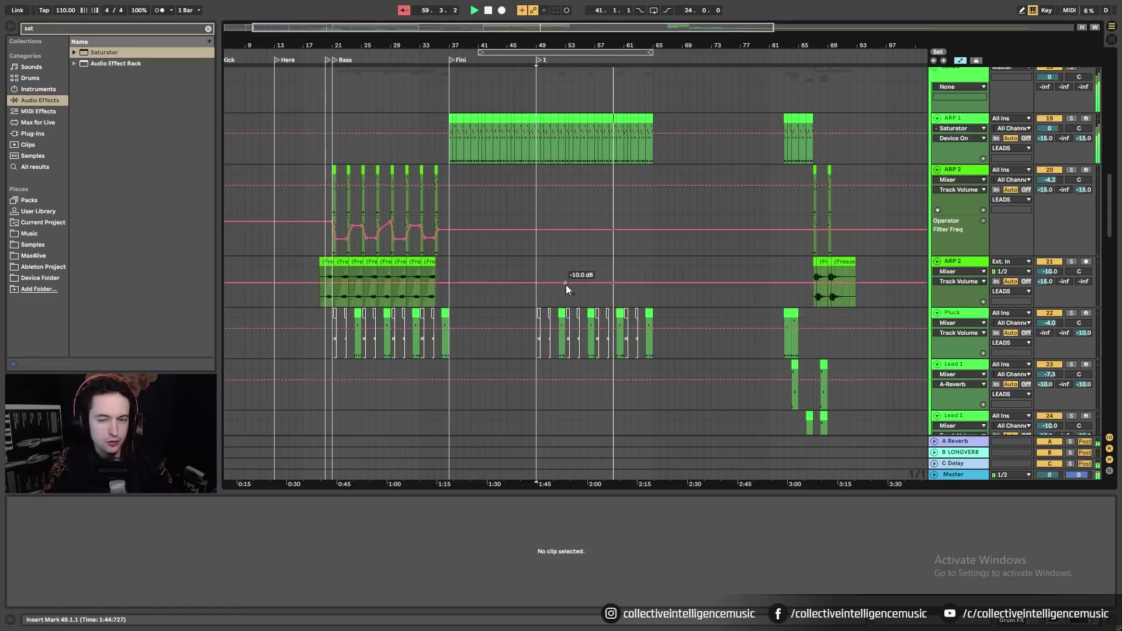
scroll(565, 289, "up", 3)
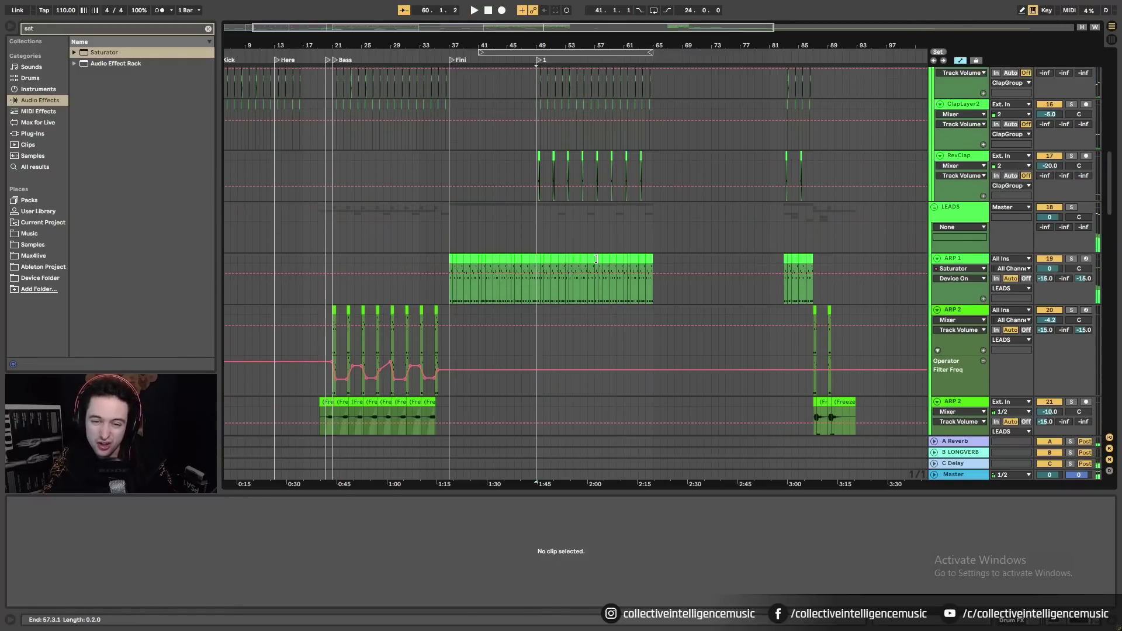
left_click(595, 258)
left_click(649, 257)
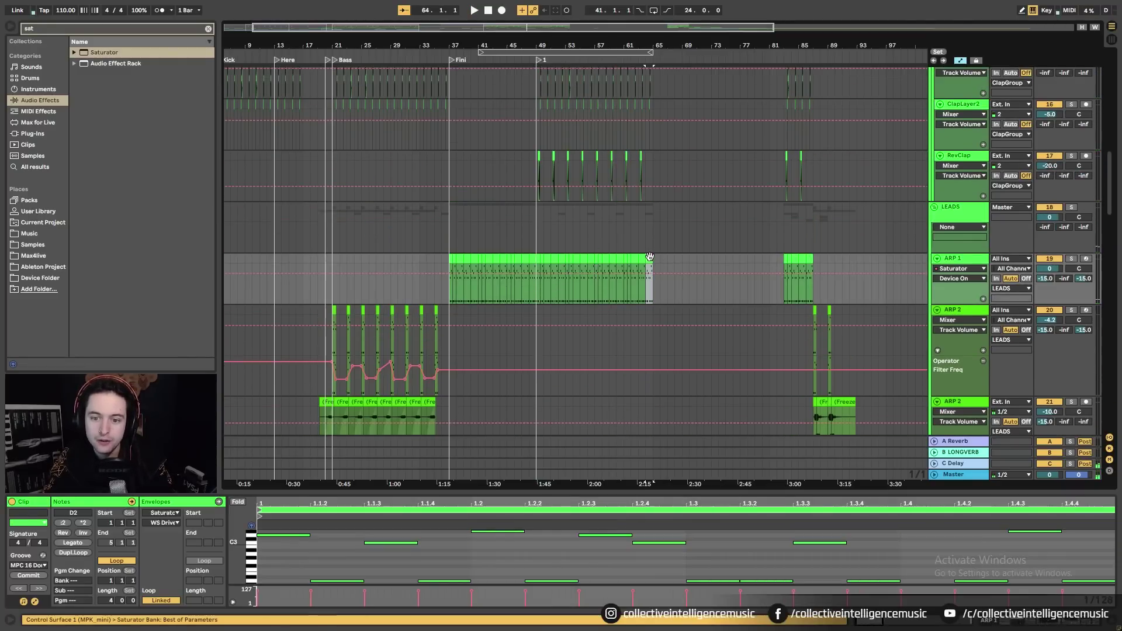
left_click(597, 260, "shift")
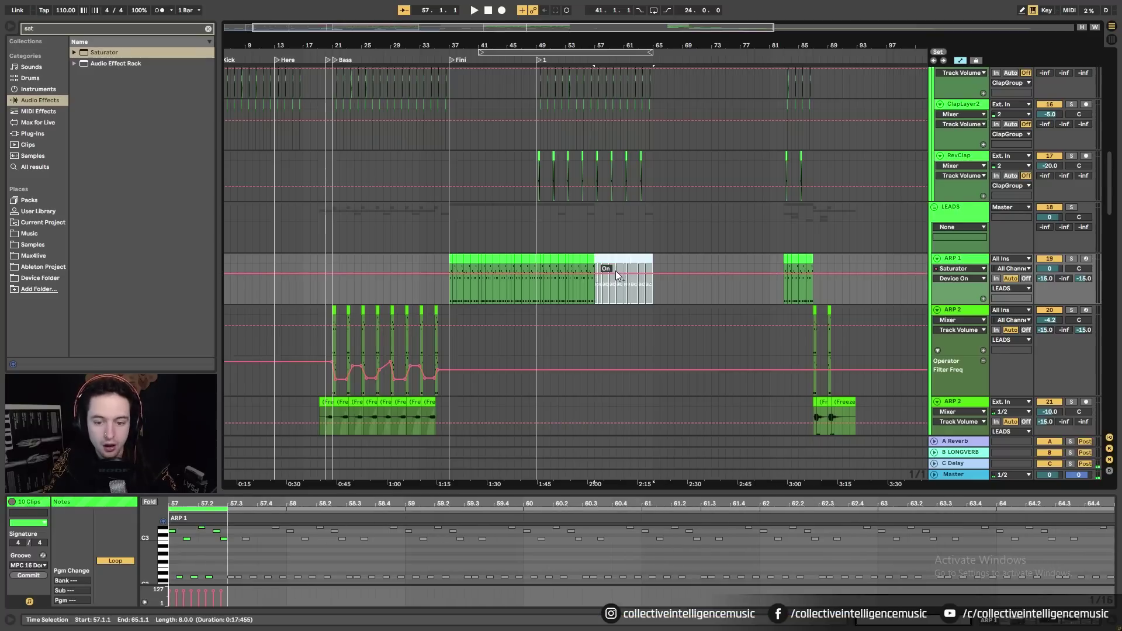
left_click(450, 258)
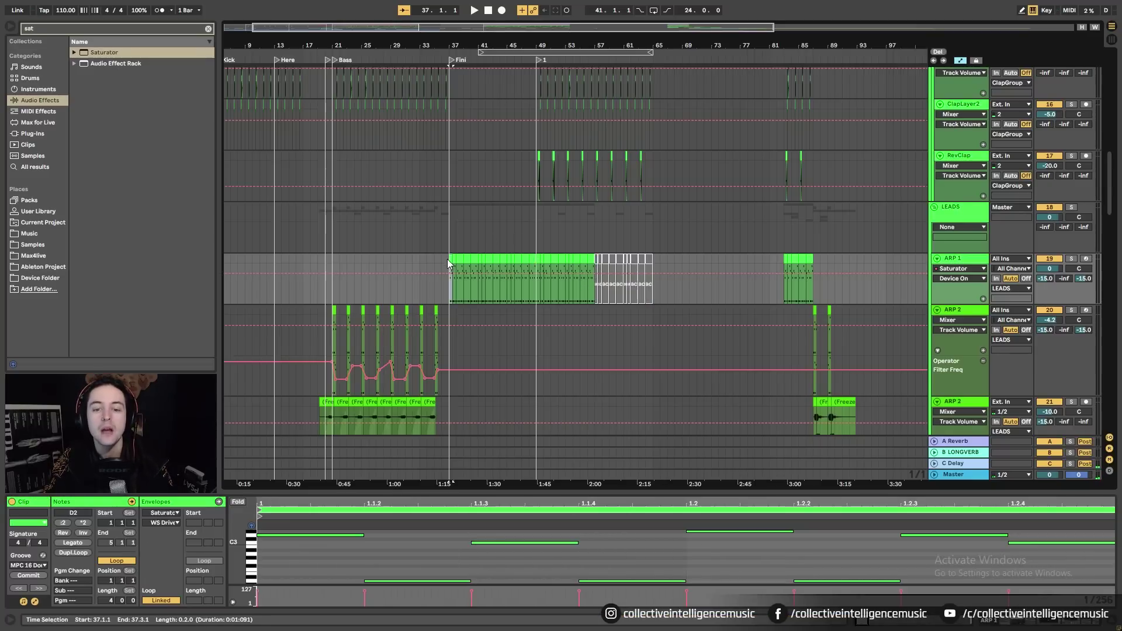
Select the last frozen ARP 2 audio clip before bar 37
scroll(456, 259, "down", 2)
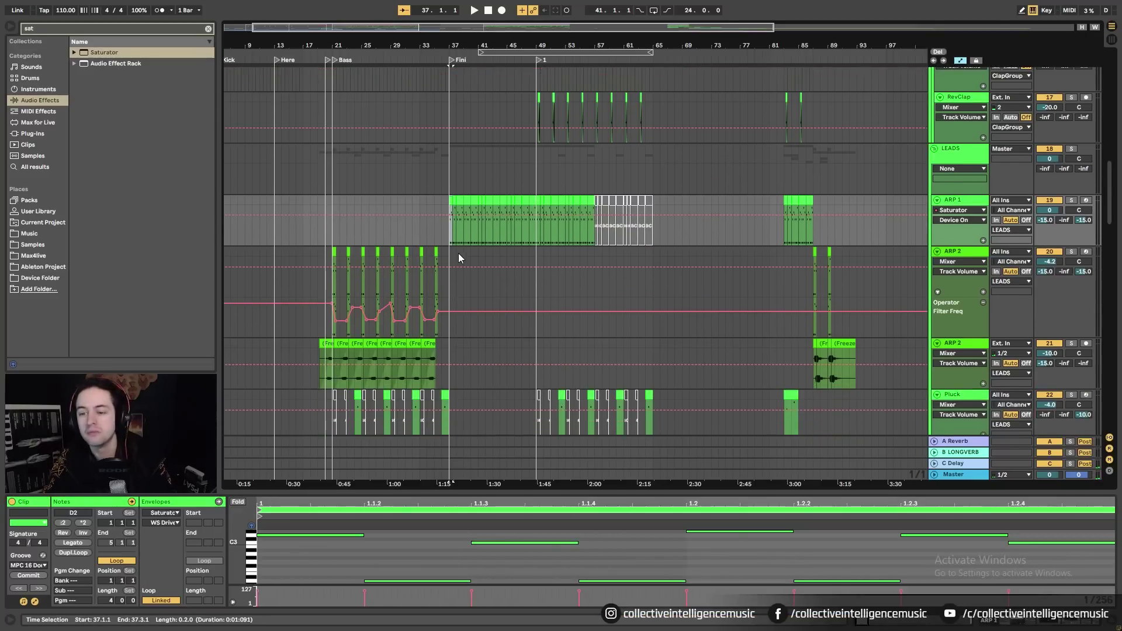
scroll(458, 255, "down", 1)
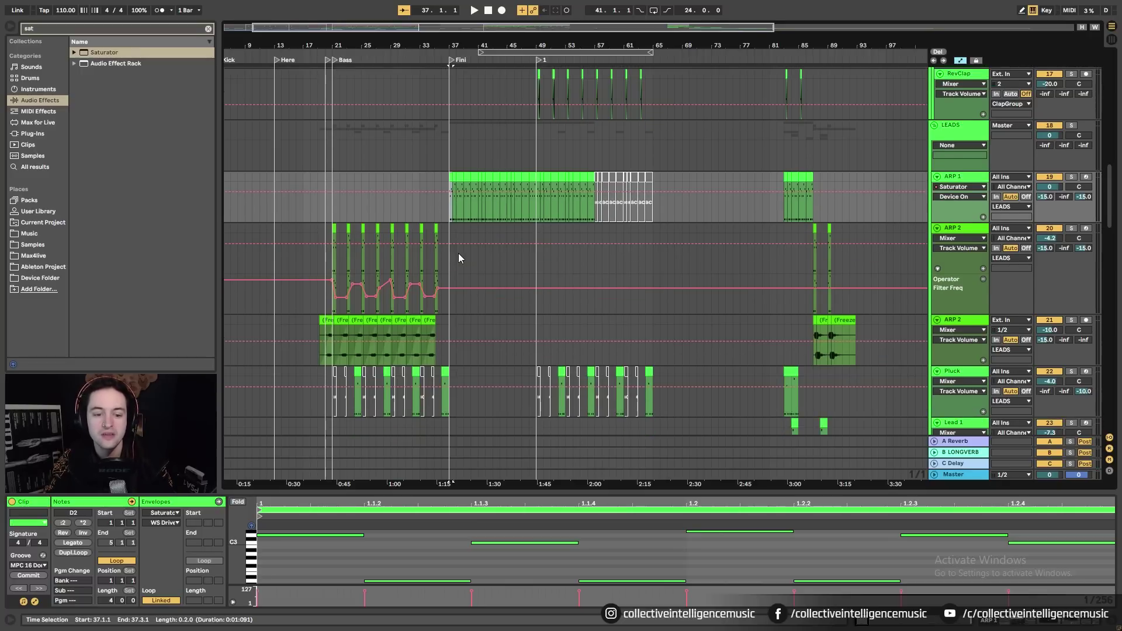
scroll(458, 259, "down", 1)
left_click(337, 289)
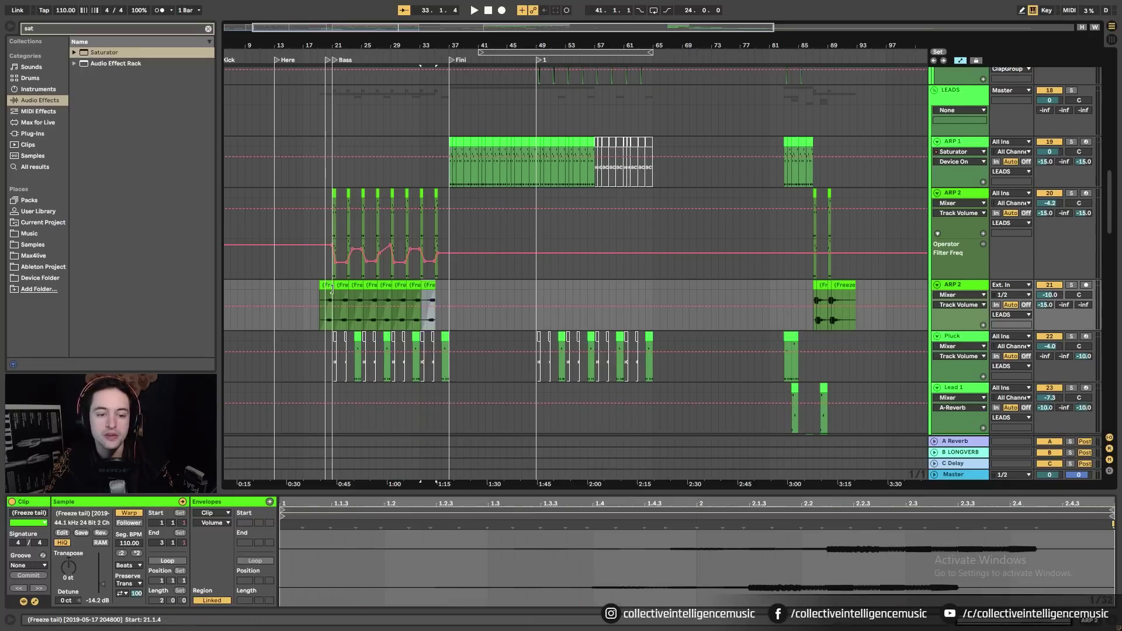
Place copies of the freeze tail clip on the ARP 2 audio track at bars 55, 59 and 63
left_click(581, 287)
key("ctrl+v")
mouse_move(595, 48)
left_mouse_down()
mouse_move(596, 105)
mouse_move(610, 61)
left_mouse_up()
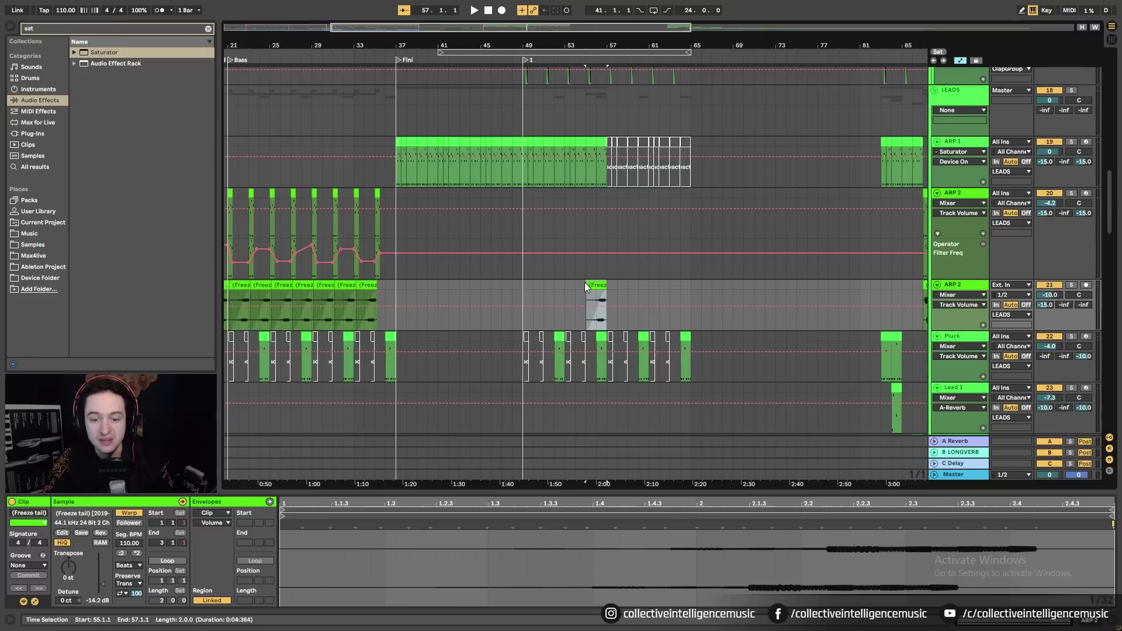
left_click_drag(598, 286, 680, 292)
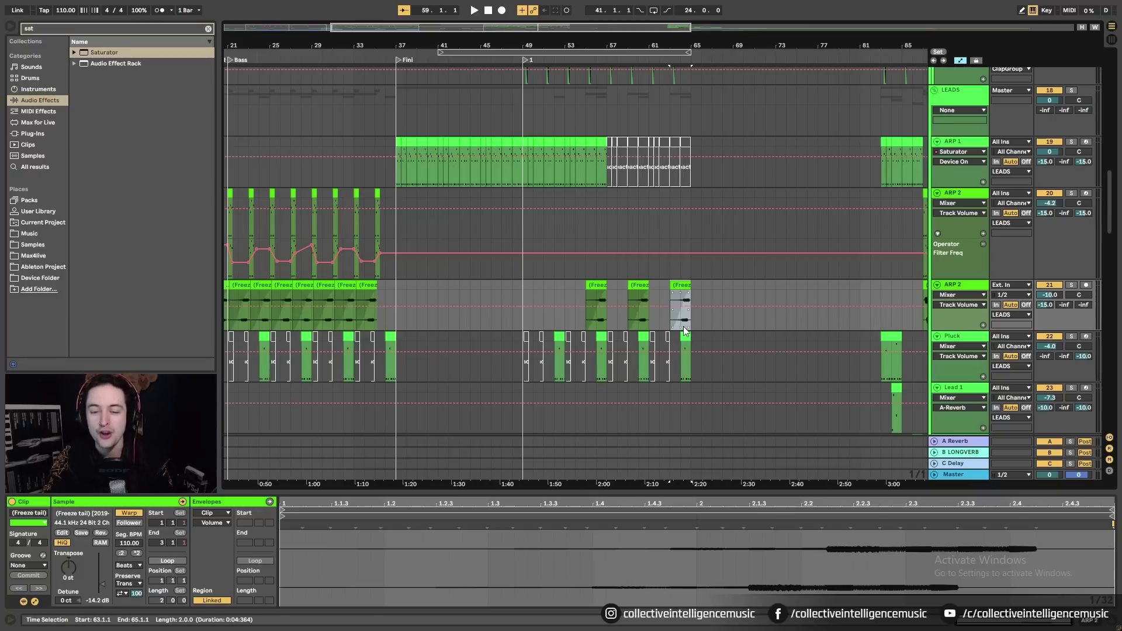
Review the lead tracks and play the arrangement from bar 37
left_click(398, 294)
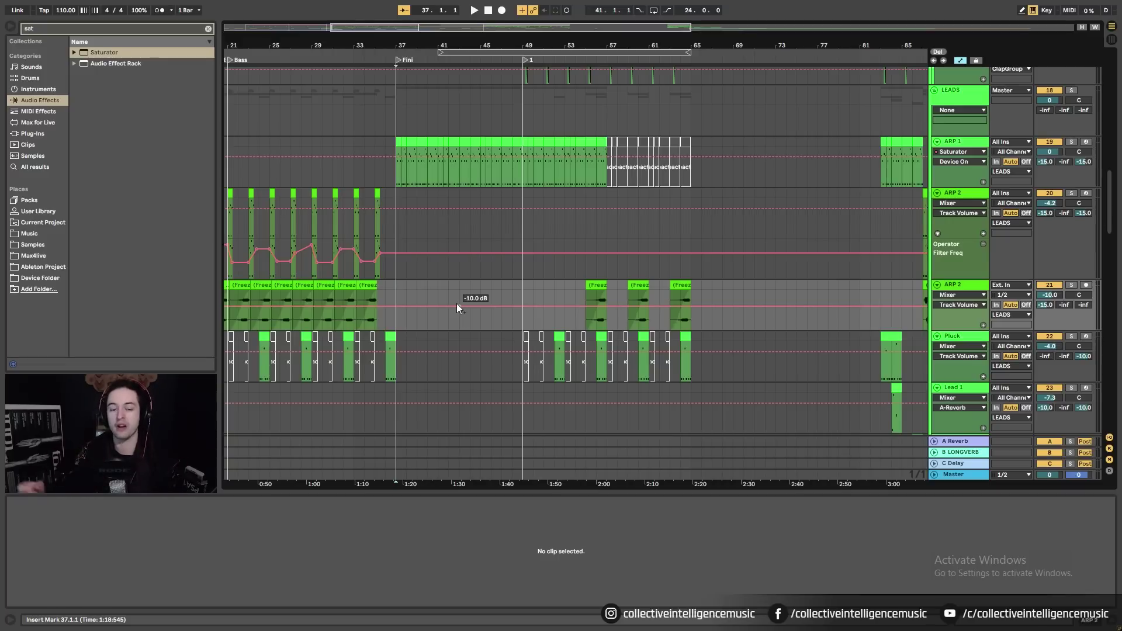
left_click_drag(397, 47, 532, 43)
scroll(587, 307, "down", 8)
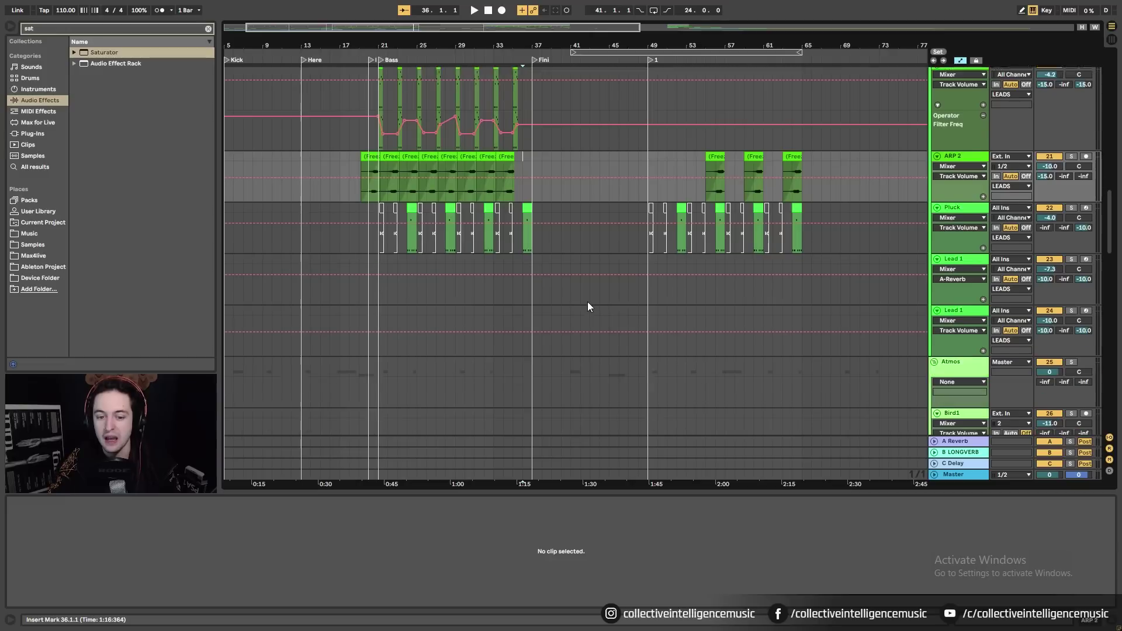
scroll(596, 306, "up", 8)
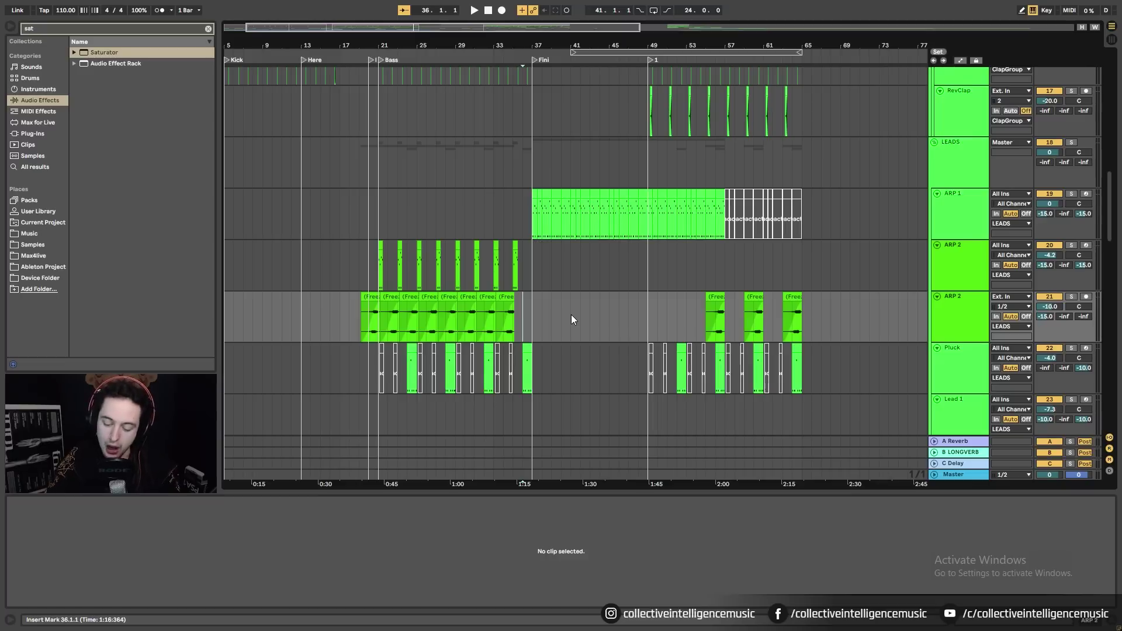
left_click(716, 297)
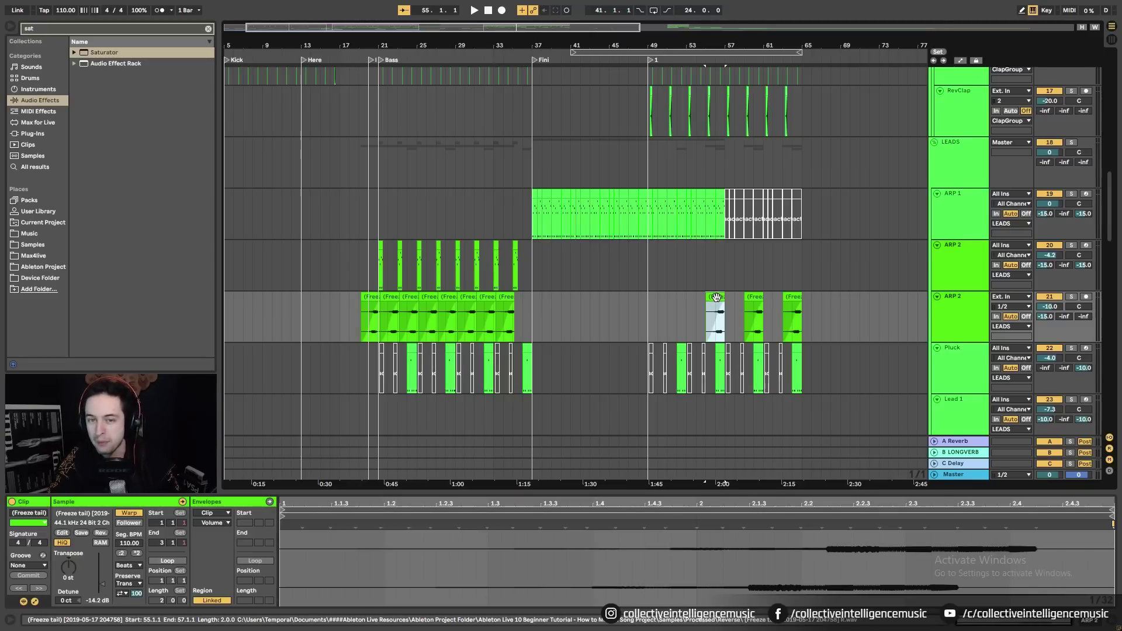
left_click(537, 305)
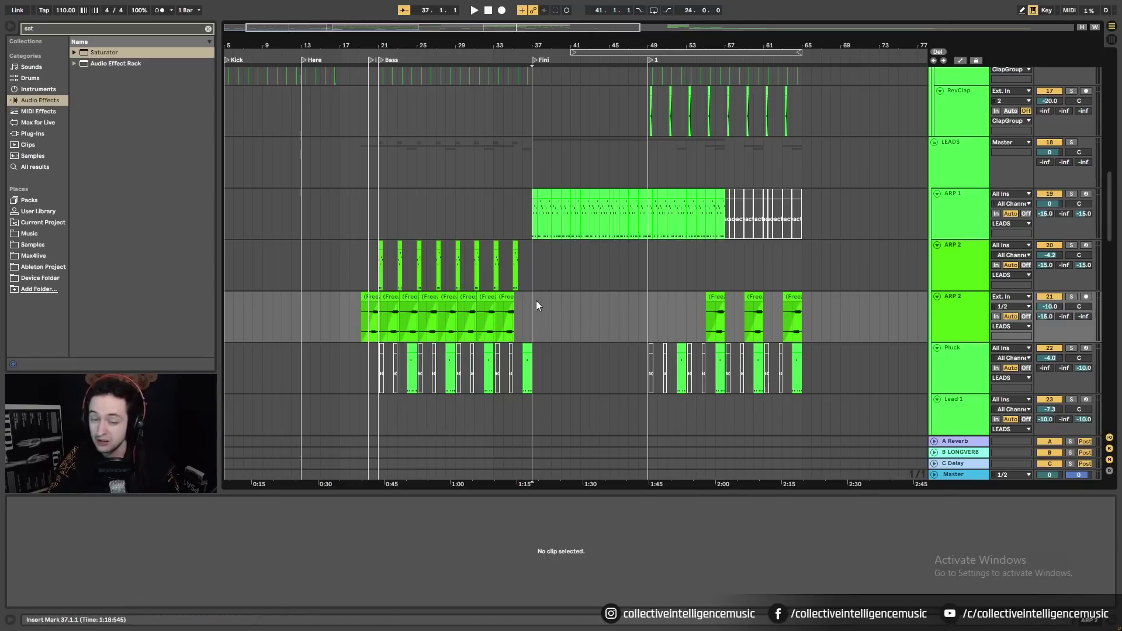
key("space")
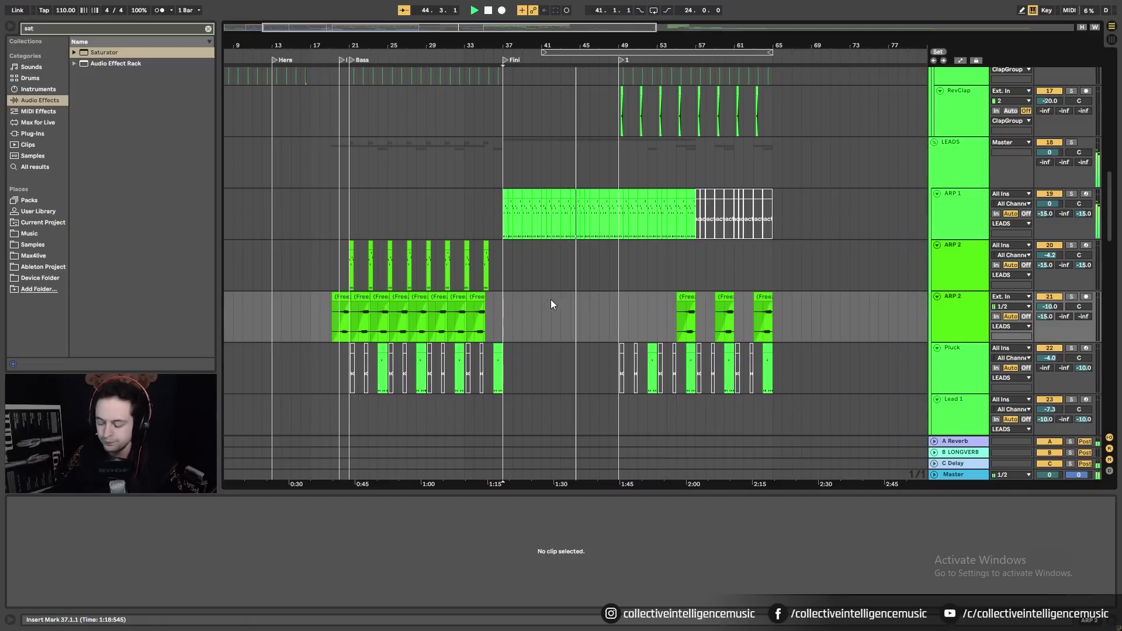
Automate the Utility gain on ARP 1 to ramp up from bar 37 to -3.13 dB at bar 49
left_click(944, 197)
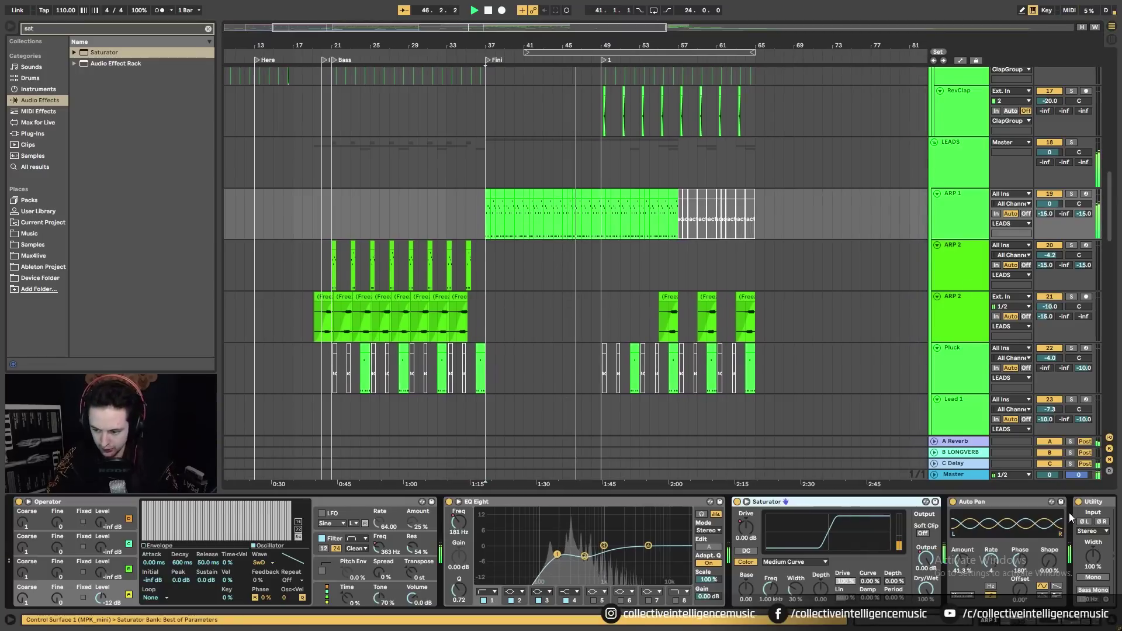
left_click(1079, 550)
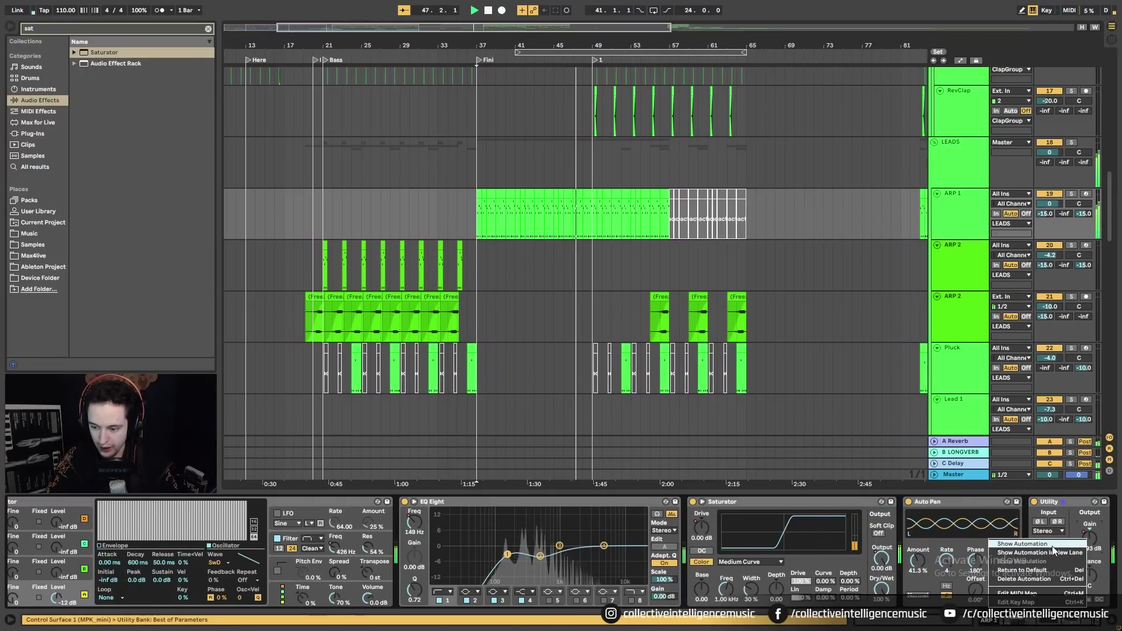
key("a")
left_click_drag(583, 219, 511, 224)
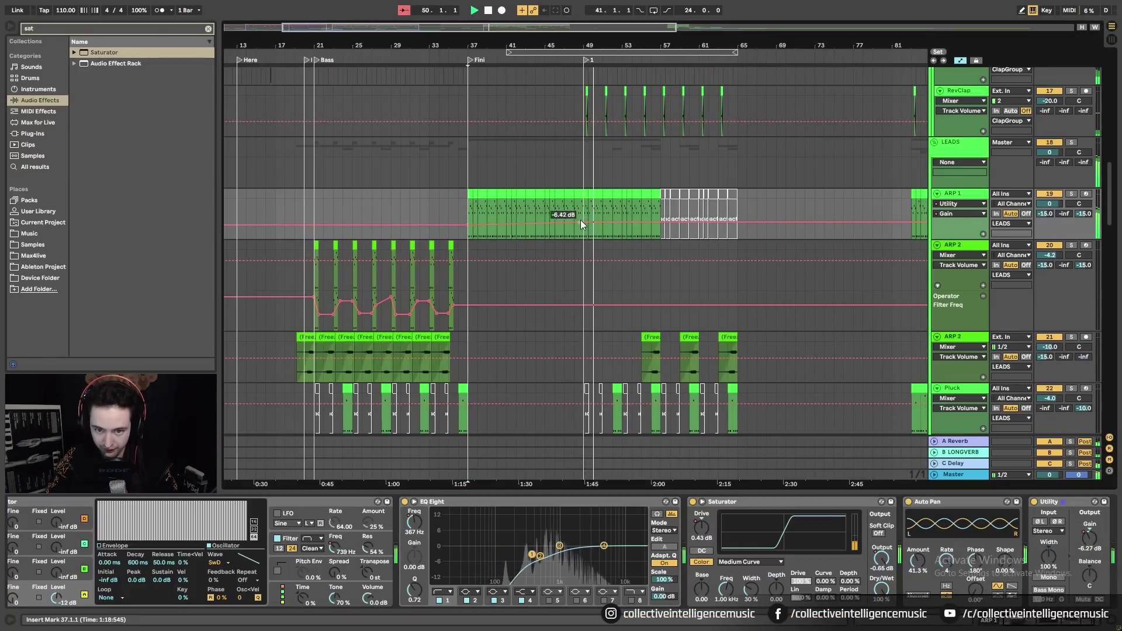
left_click_drag(581, 220, 582, 219)
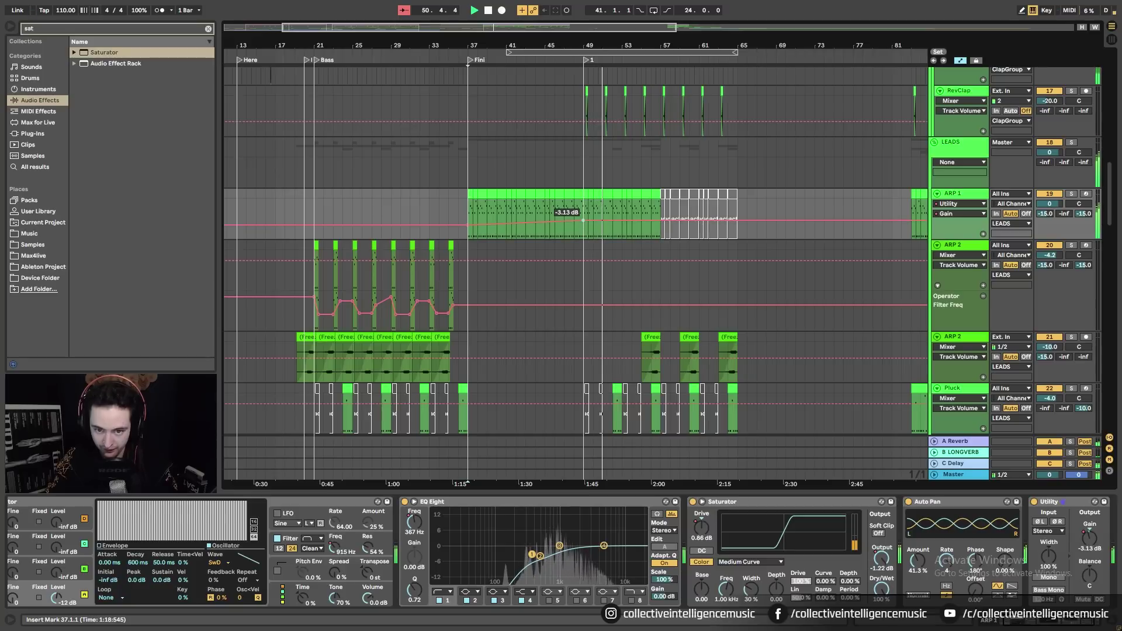
left_click_drag(467, 225, 468, 224)
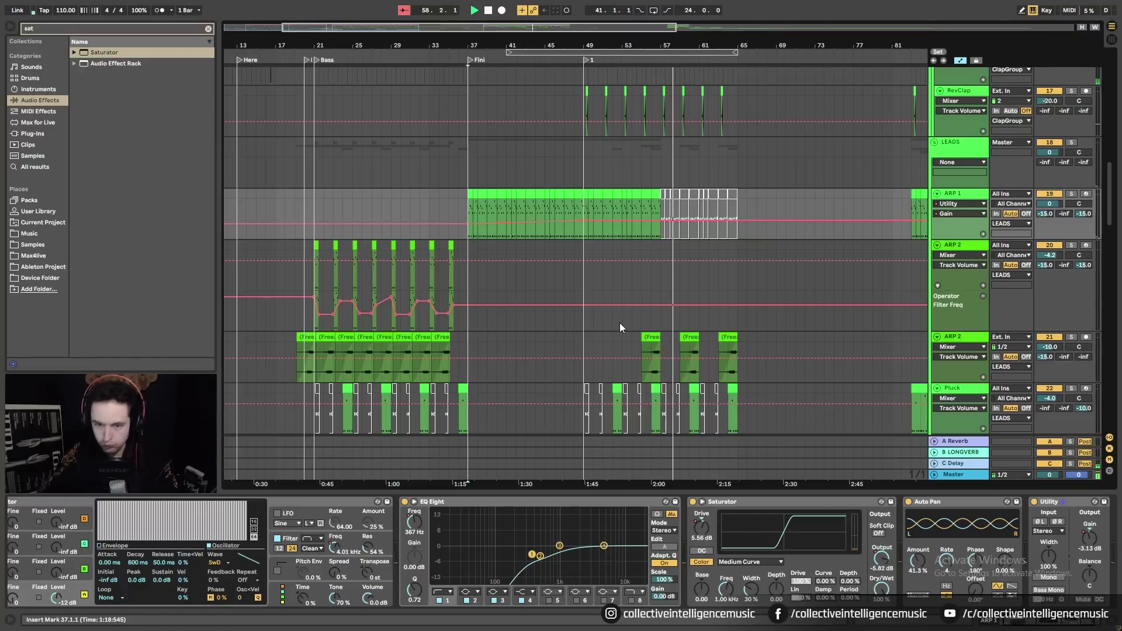
Collapse all devices in the ARP 1 device chain
double_click(334, 502)
double_click(124, 502)
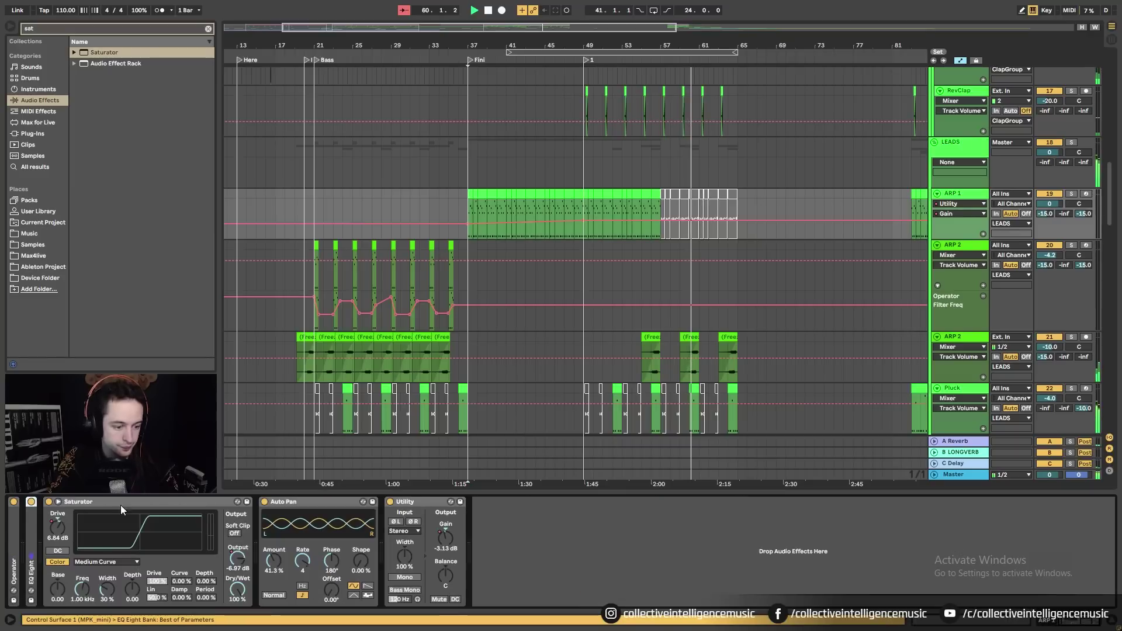
double_click(123, 502)
double_click(111, 500)
double_click(125, 501)
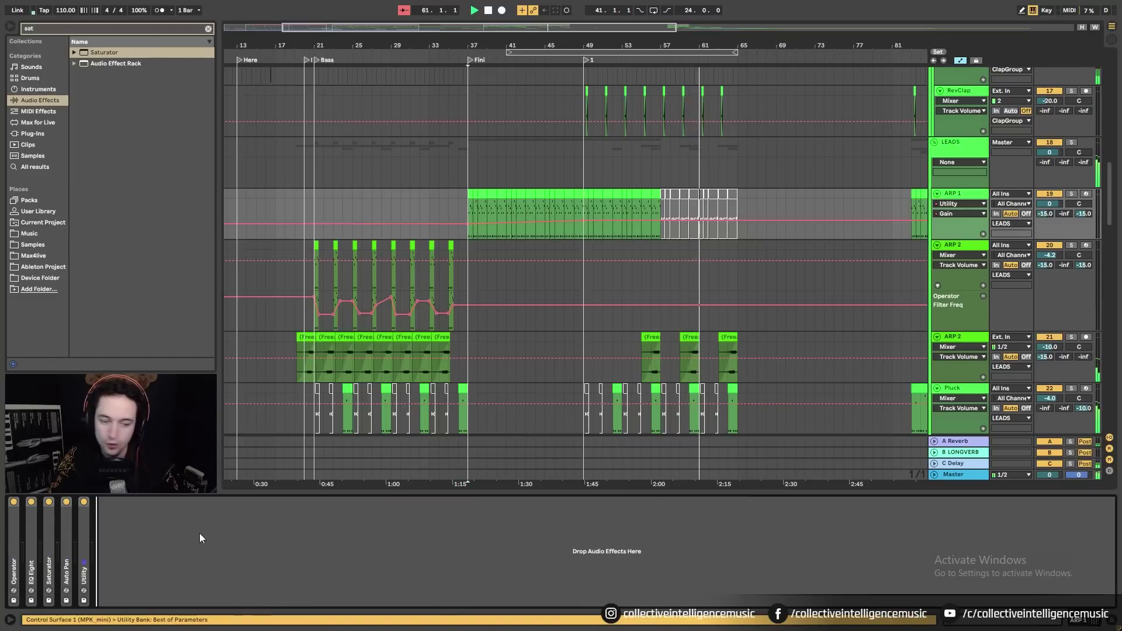
Insert an audio track below the ARP 2 audio track and copy the freeze tail clip from bar 55 onto it
left_click(651, 338)
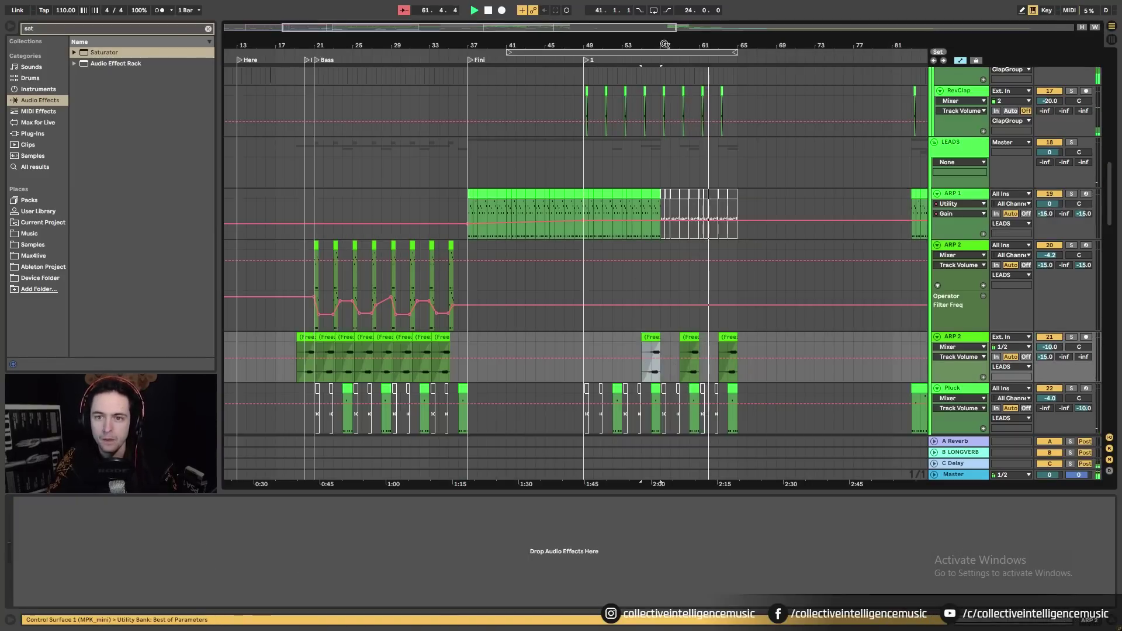
left_click_drag(664, 45, 666, 105)
right_click(952, 337)
left_click(894, 562)
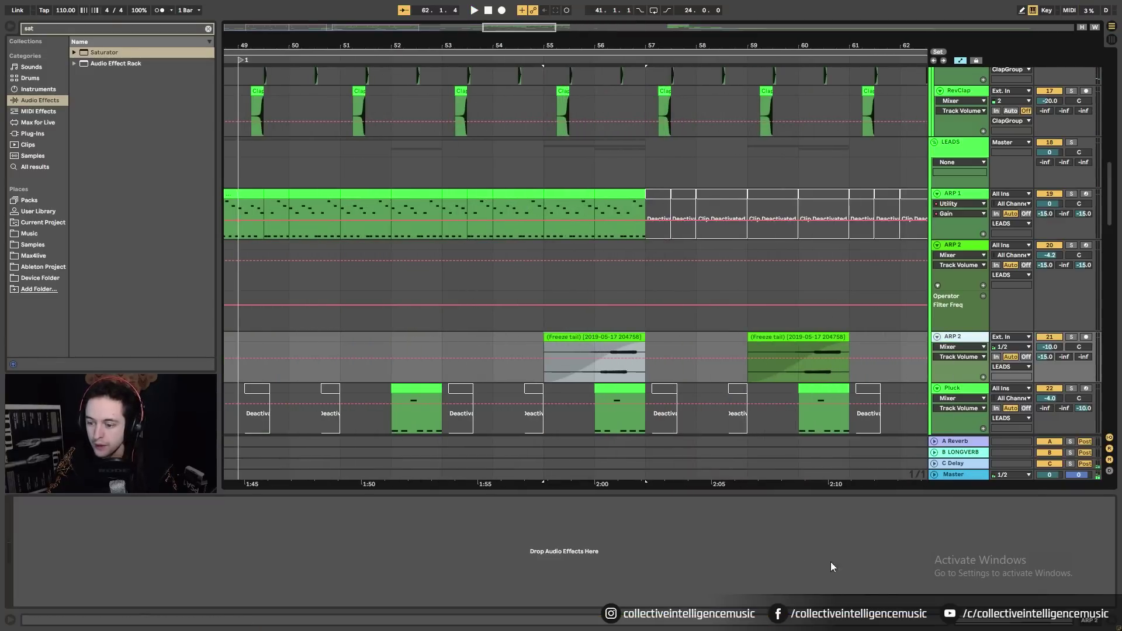
left_click(622, 338)
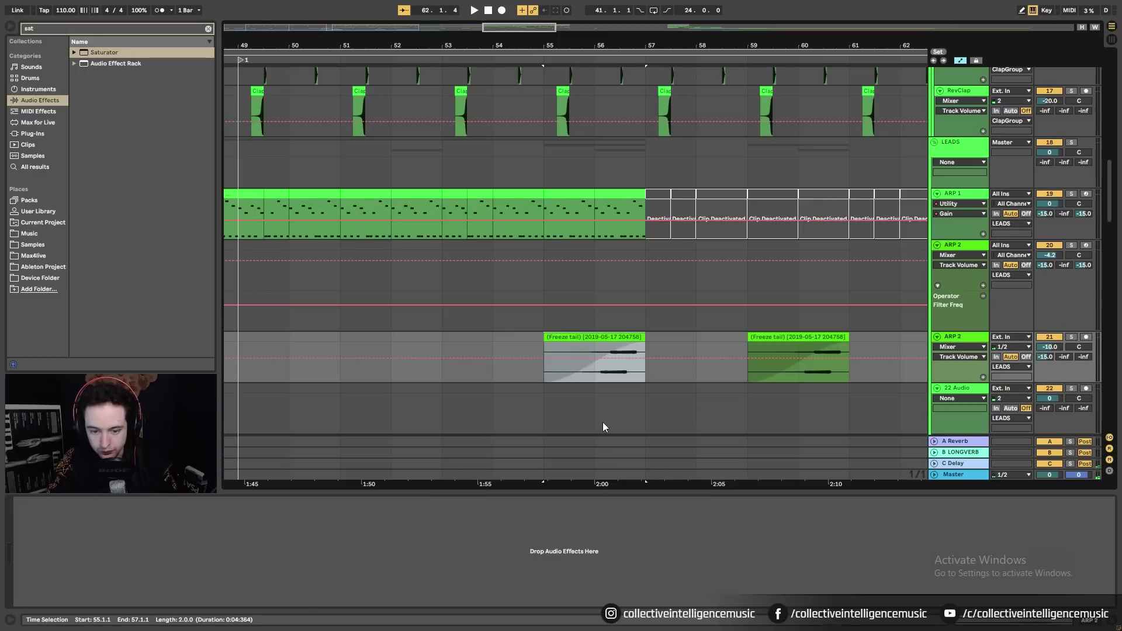
left_click_drag(605, 337, 611, 404)
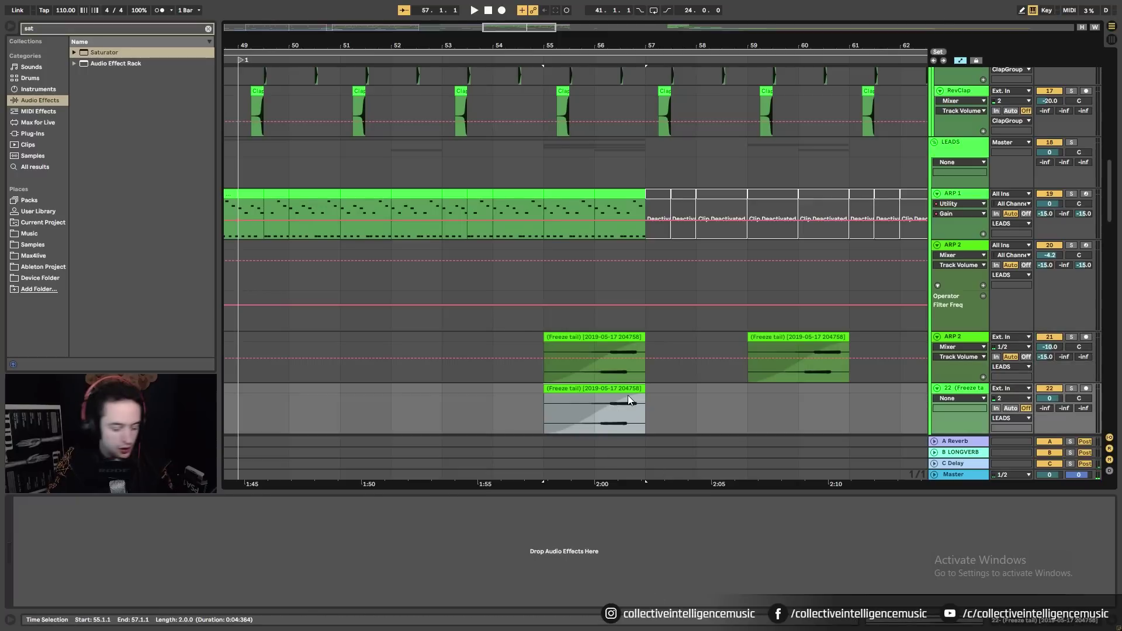
Consolidate and reverse the copied freeze tail clip and move it to start at bar 57
key("ctrl+j")
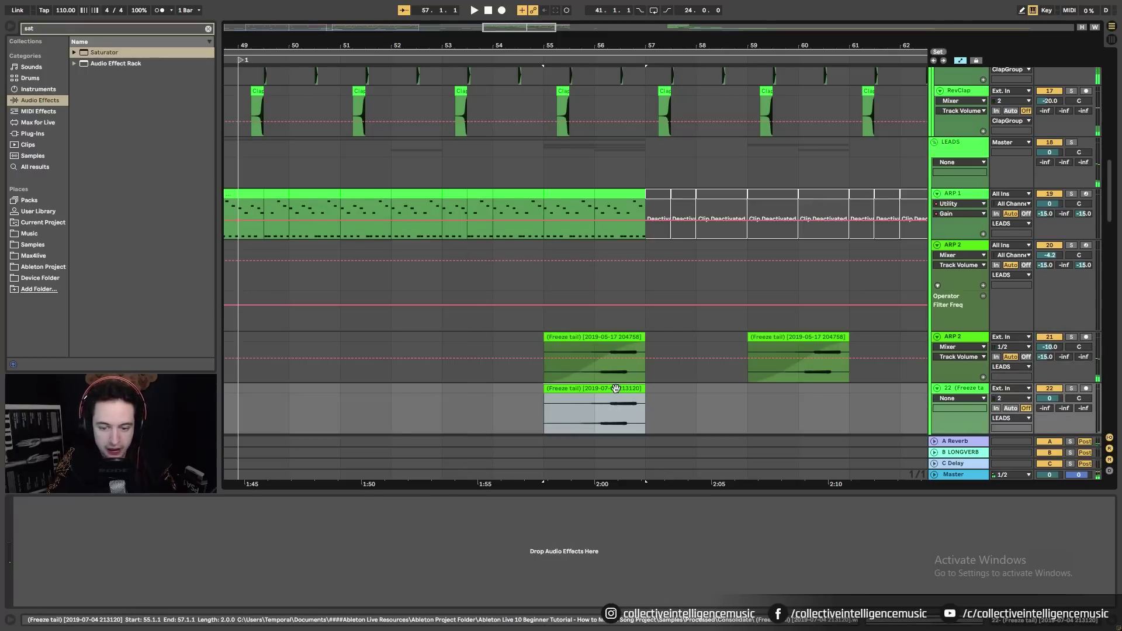
key("r")
left_click_drag(614, 390, 672, 390)
Play from bar 55 and set the new audio track's volume to -10 dB
left_click(546, 403)
key("space")
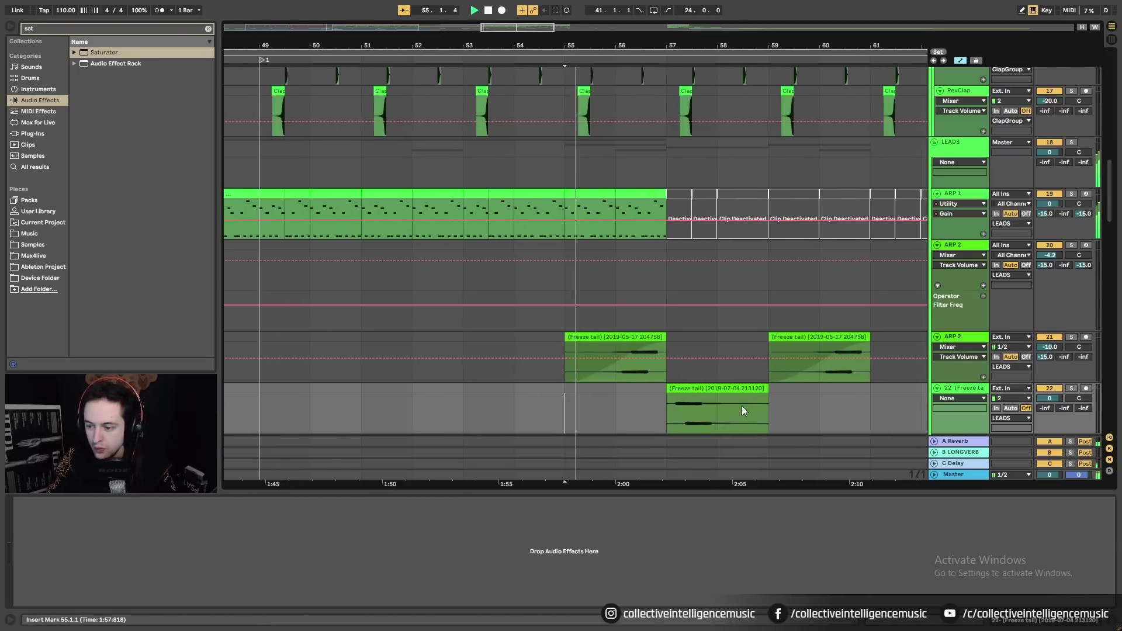
left_click(1044, 398)
type("-10")
key("Return")
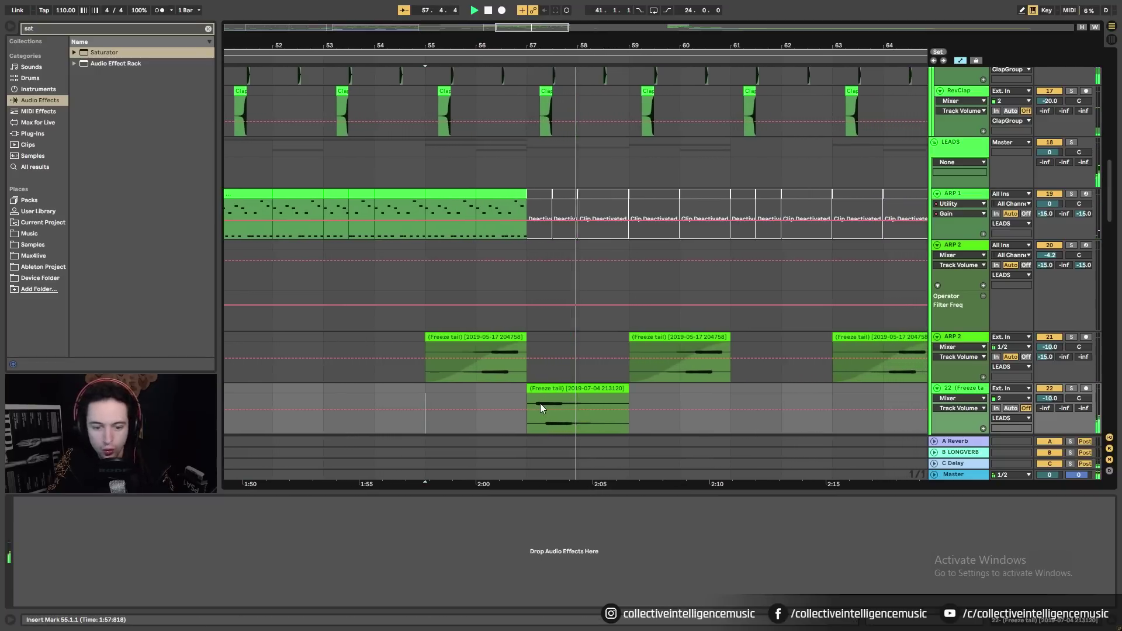
Set the grid to 1/32, shift the reversed clip to start in the last beat of bar 56, and play it
right_click(489, 401)
left_click(606, 540)
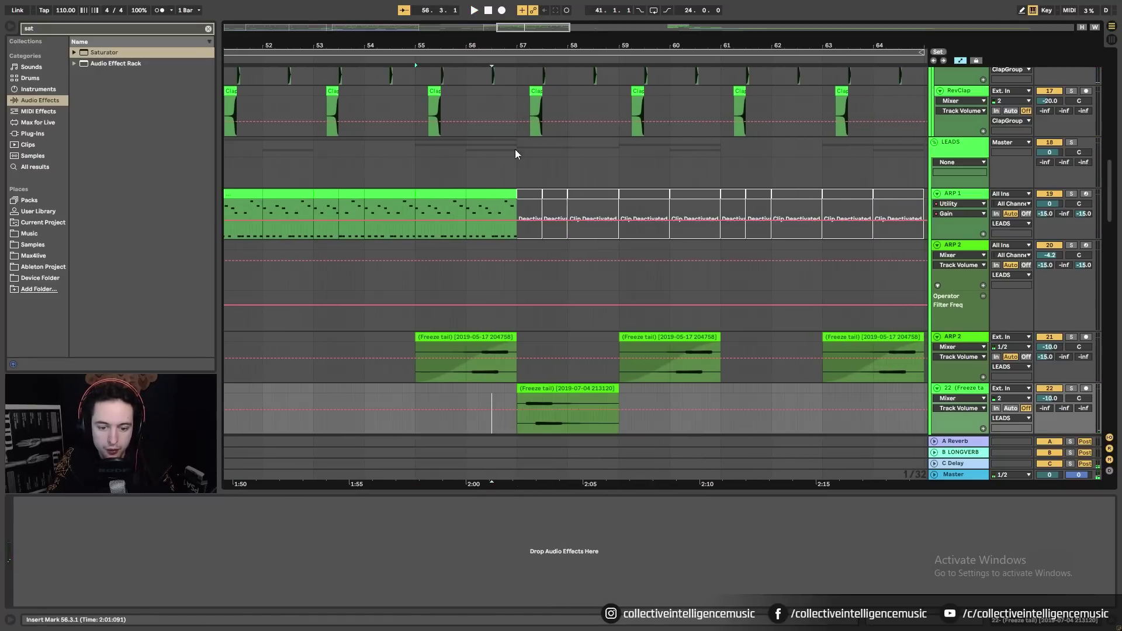
left_click_drag(495, 45, 522, 110)
left_click_drag(615, 394, 577, 402)
left_click(426, 422)
key("space")
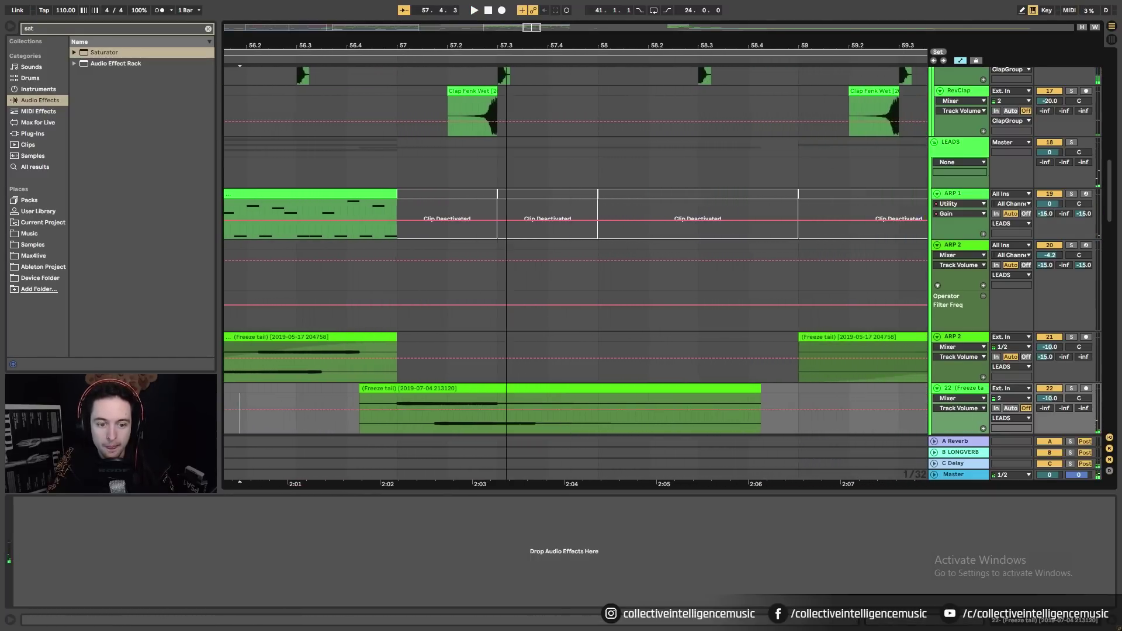
Move the reversed clip further forward to start at 56.3.3 and play from bar 56
left_click_drag(548, 45, 548, 23)
left_click_drag(506, 390, 489, 395)
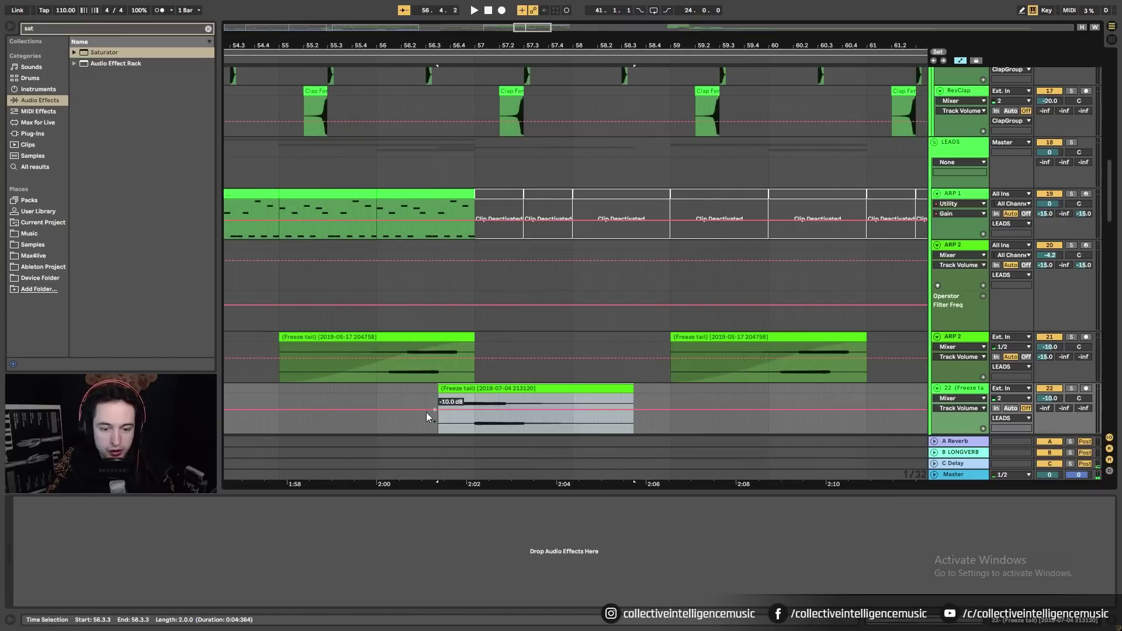
left_click(377, 394)
key("space")
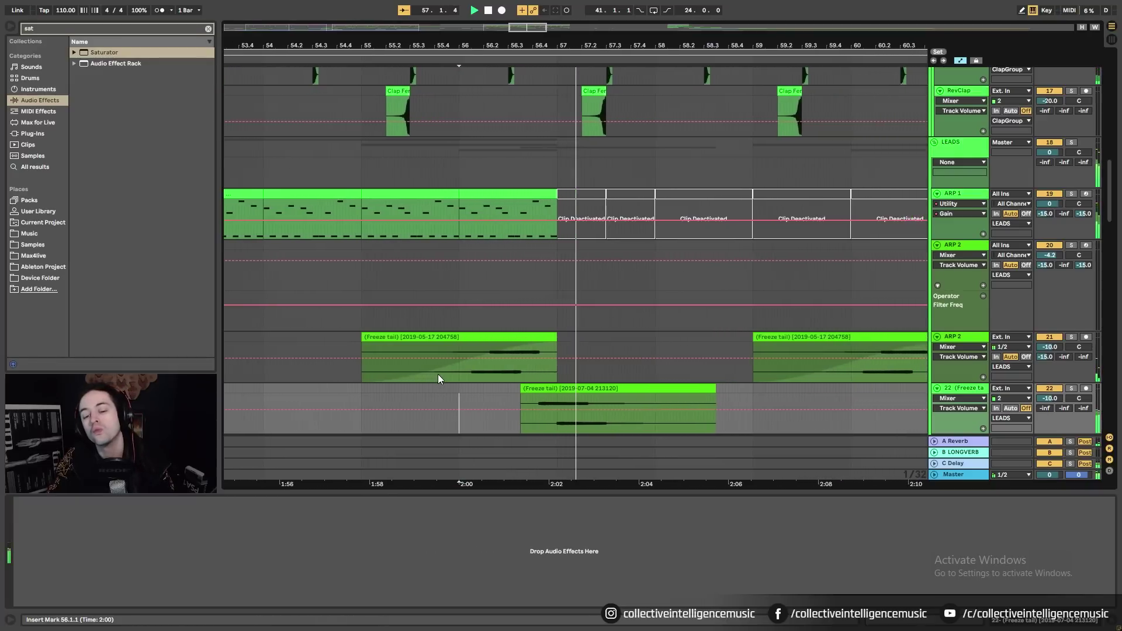
Stop playback and remove the reversed clip together with its audio track
left_click(544, 390)
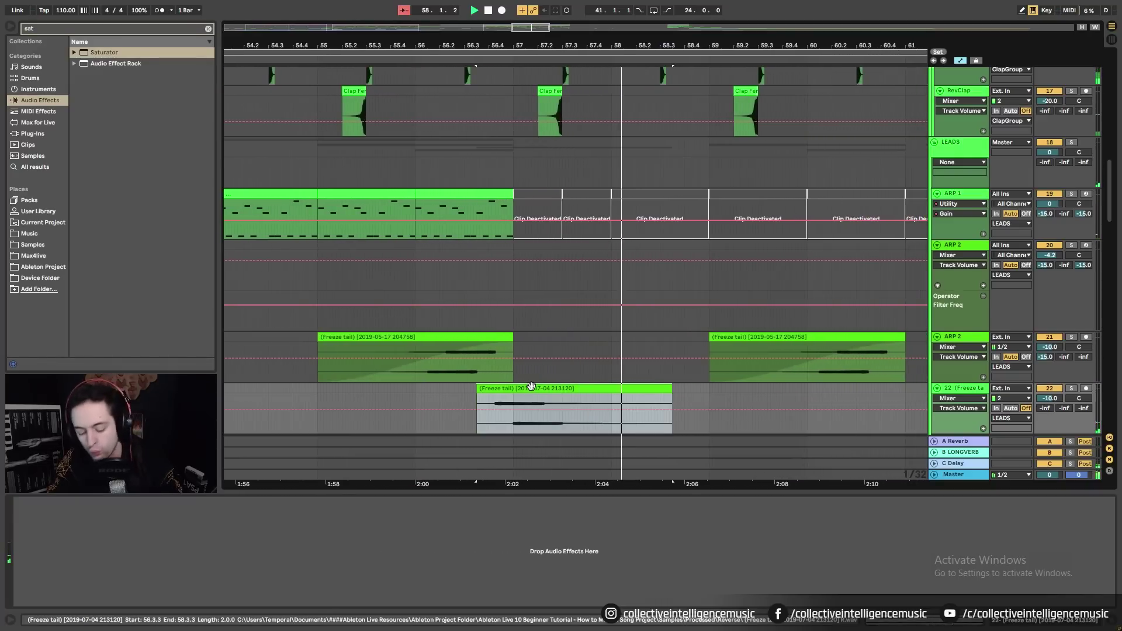
key("space")
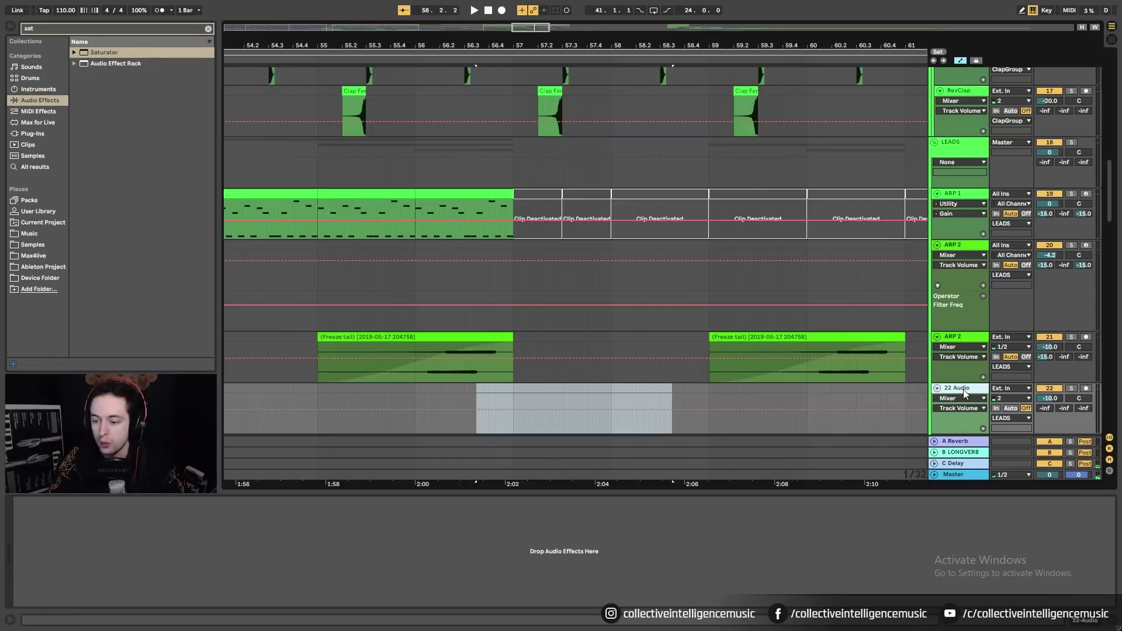
key("ctrl+z")
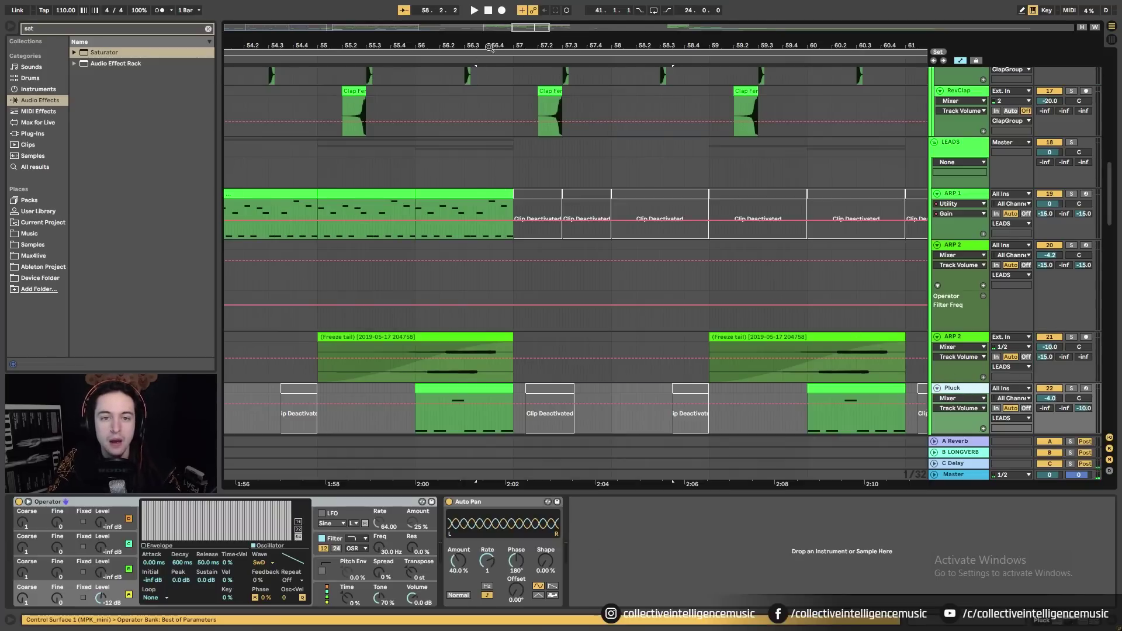
Find the Delay audio effect and add it after the Utility in the ARP 1 device chain
left_click_drag(580, 46, 622, 41)
left_click(540, 194)
left_click(965, 195)
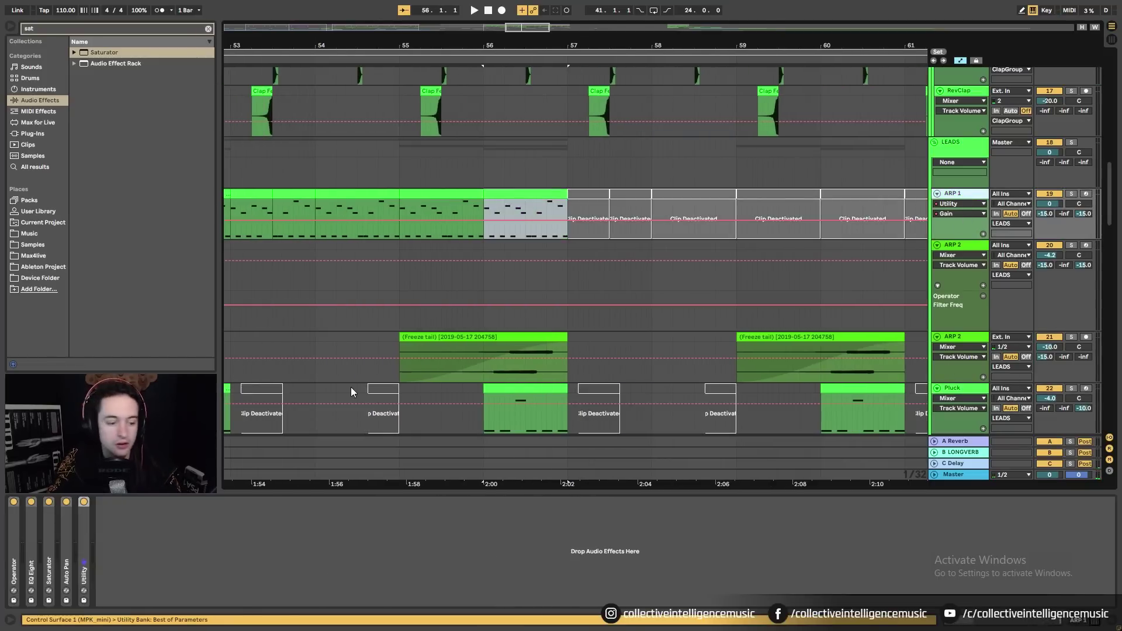
left_click(208, 29)
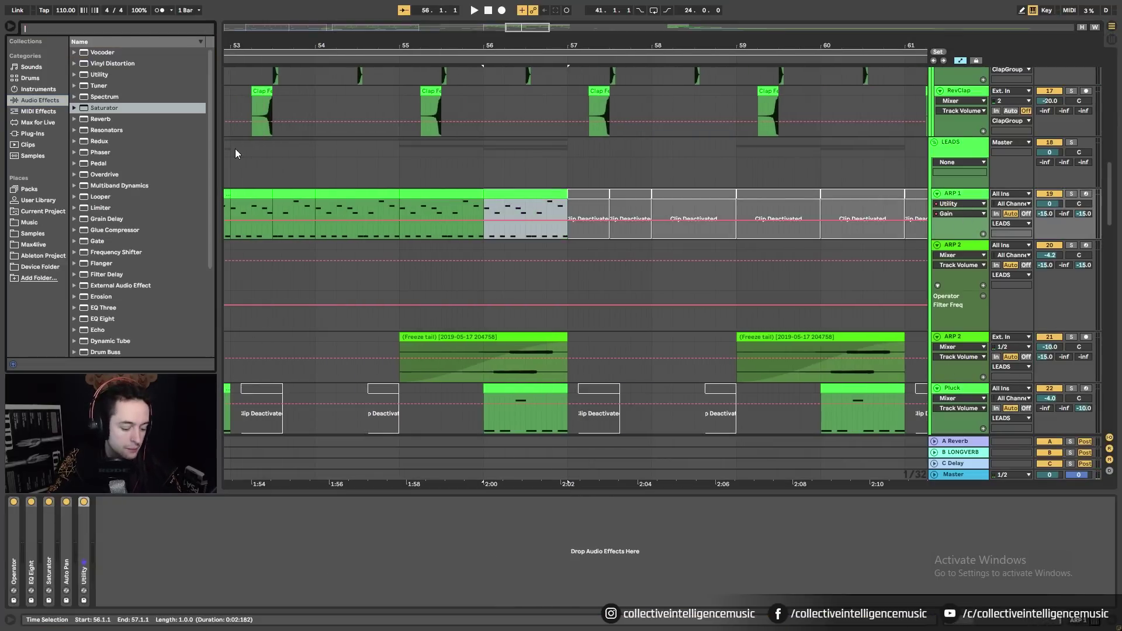
type("d")
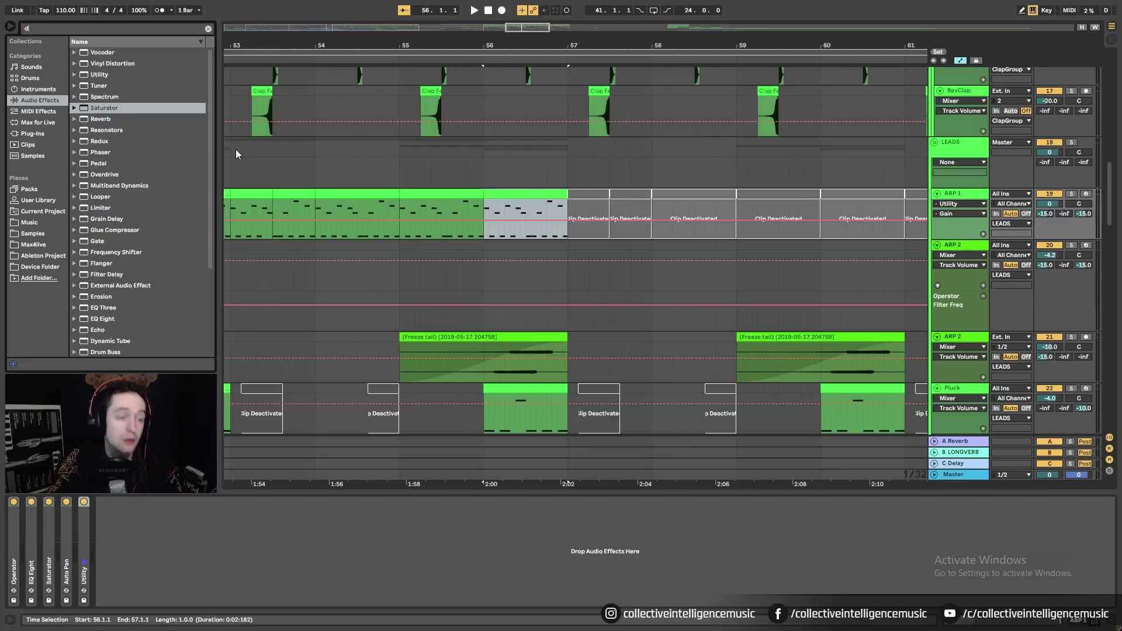
type("elay")
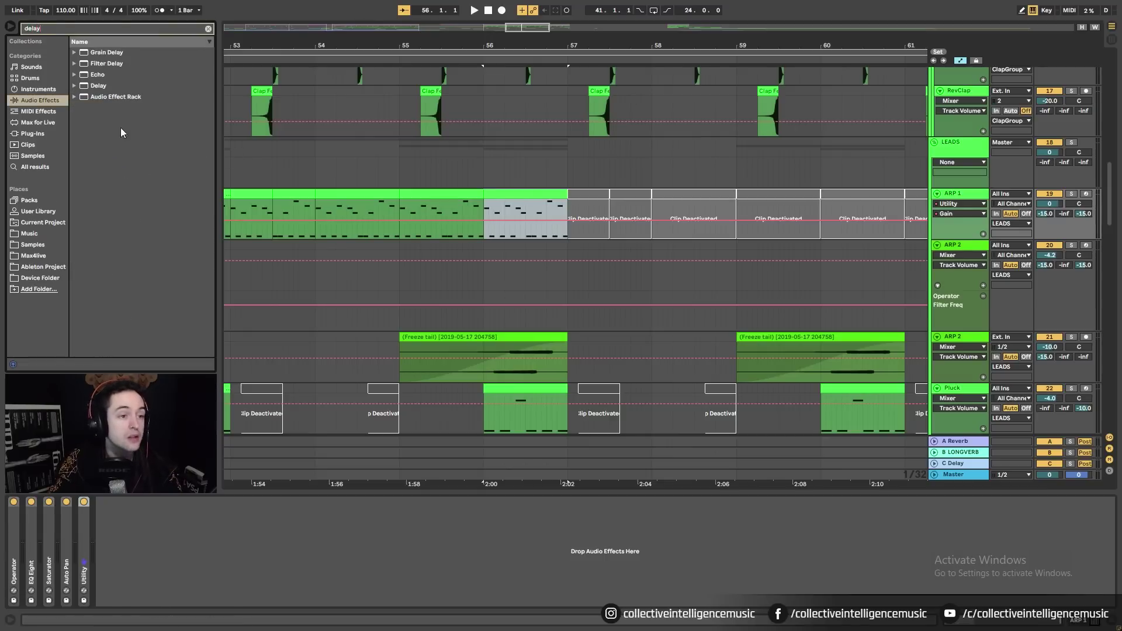
mouse_move(108, 85)
left_mouse_down()
mouse_move(230, 562)
mouse_move(241, 550)
left_mouse_up()
Set the Delay's Dry/Wet to 0% and insert an automation ramp rising to 100% across bar 56 of ARP 1
left_click(287, 596)
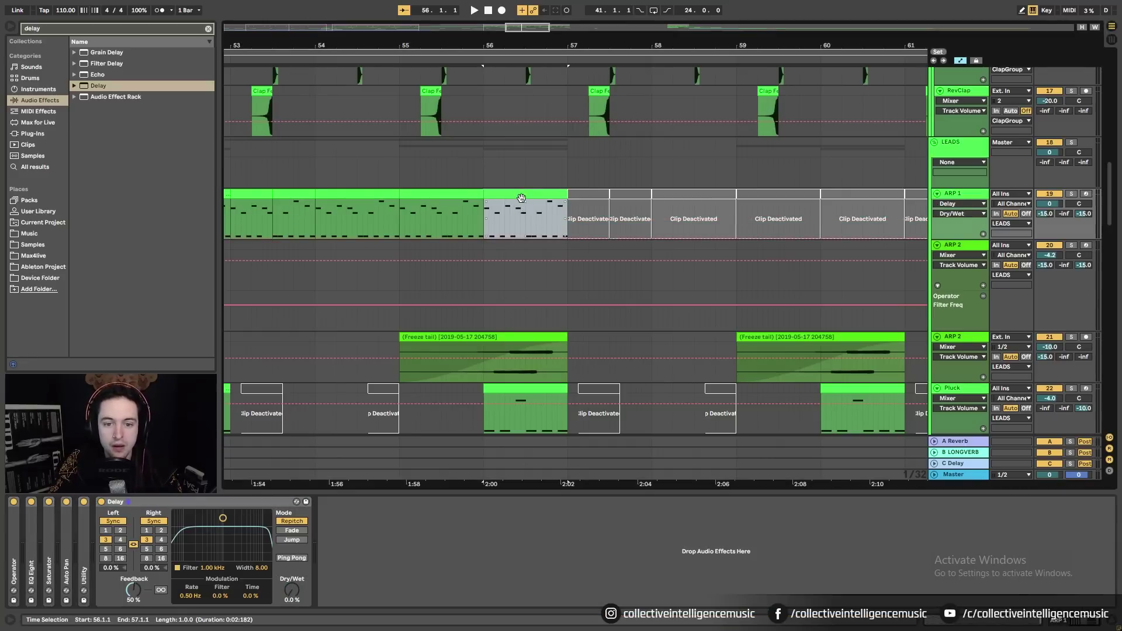
right_click(518, 222)
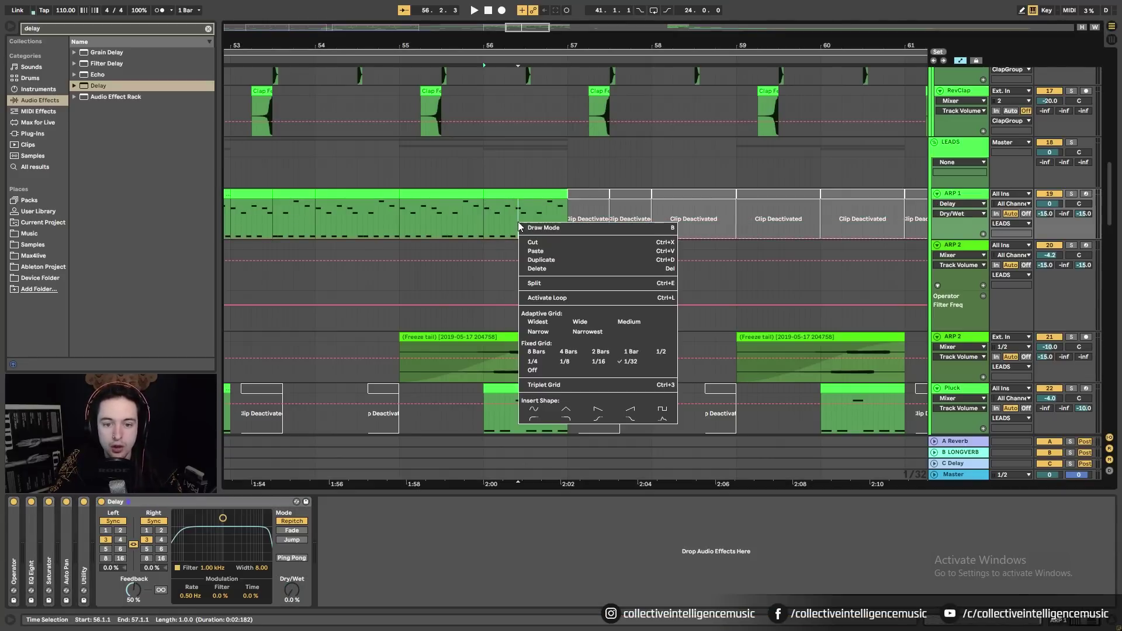
left_click(293, 594)
left_click_drag(484, 218, 567, 230)
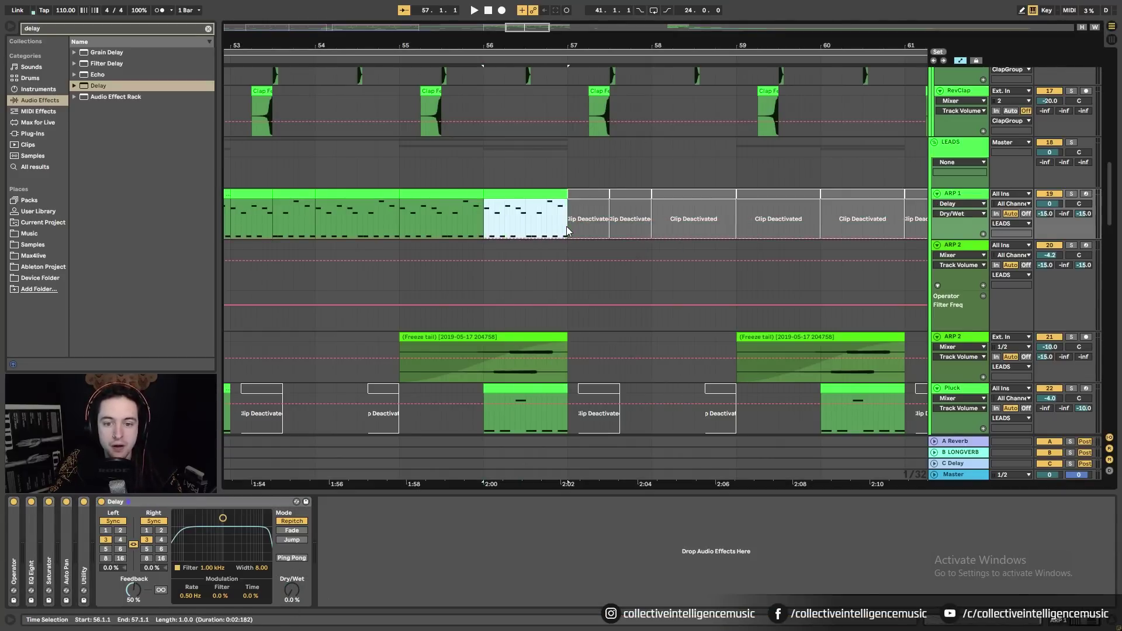
right_click(537, 233)
left_click(646, 453)
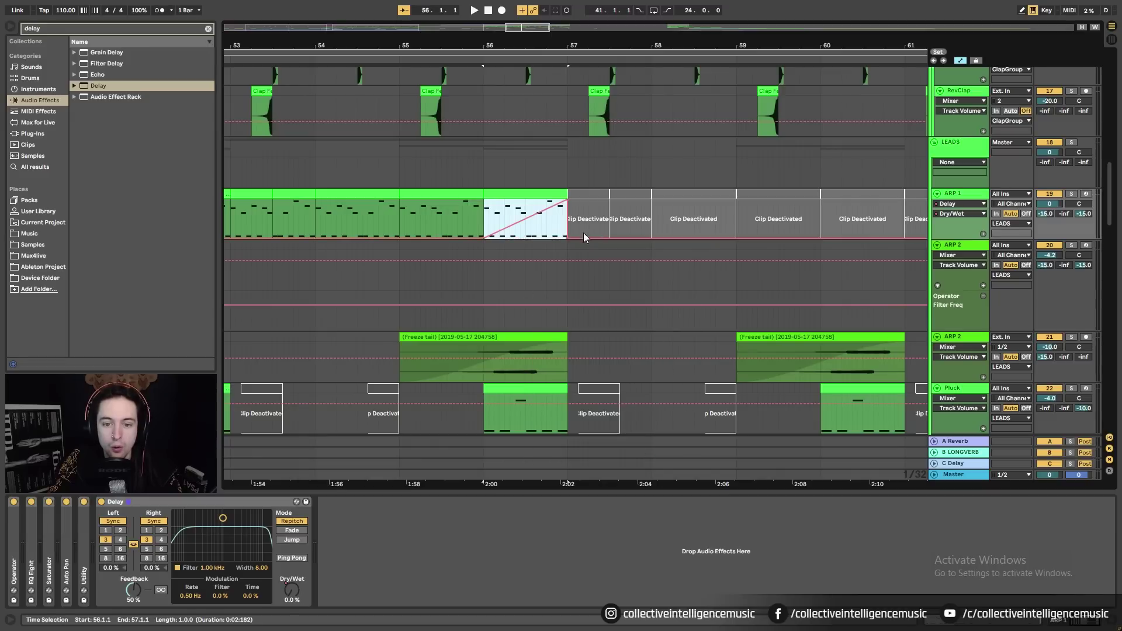
left_click(568, 236)
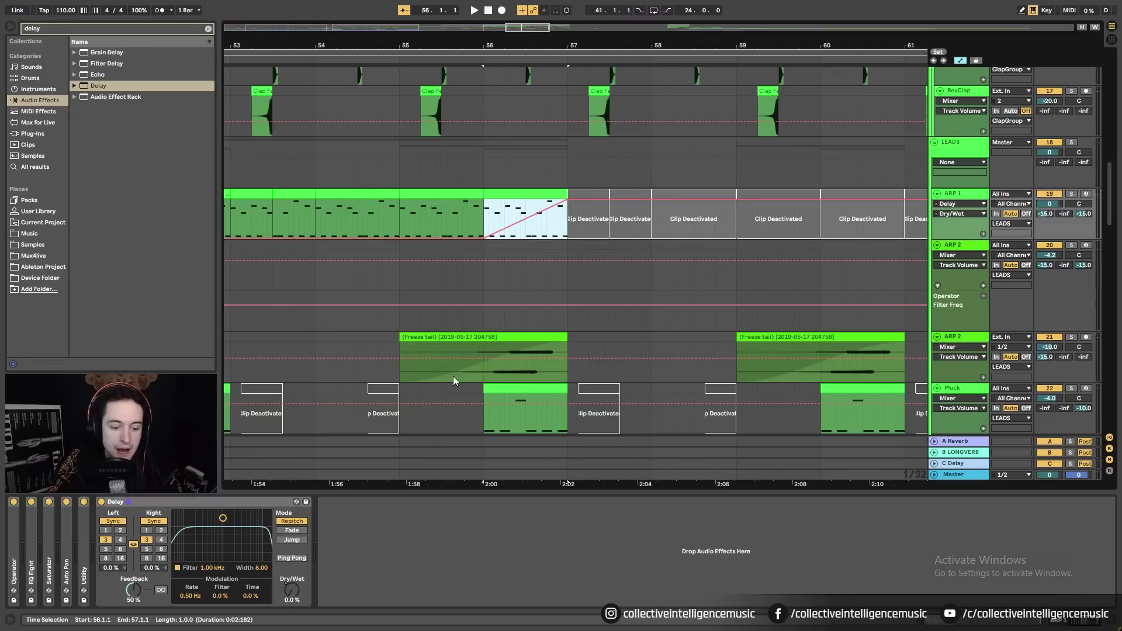
Insert a rising automation ramp for the Delay's Feedback across bar 56, going from 50% to 90%
left_click(134, 593)
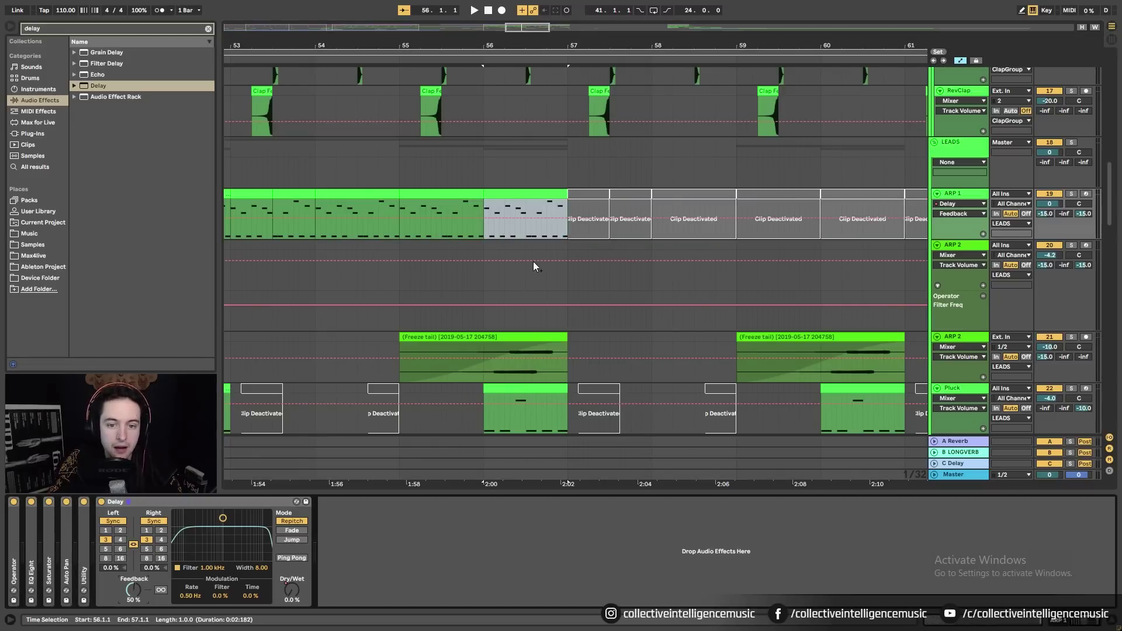
left_click_drag(482, 227, 549, 233)
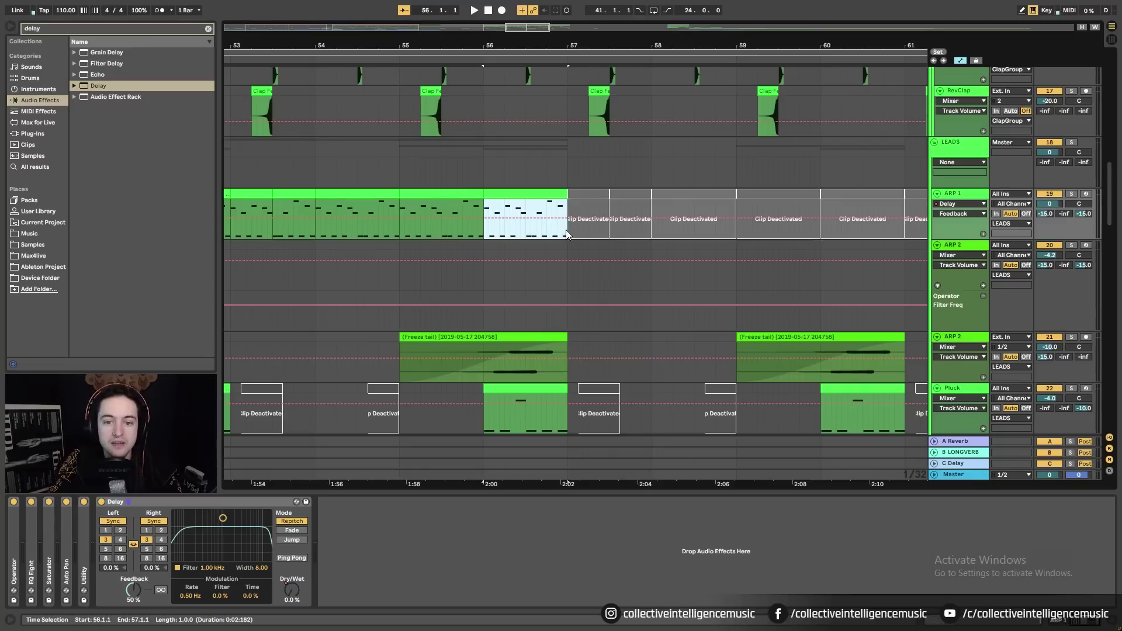
right_click(558, 225)
left_click(661, 418)
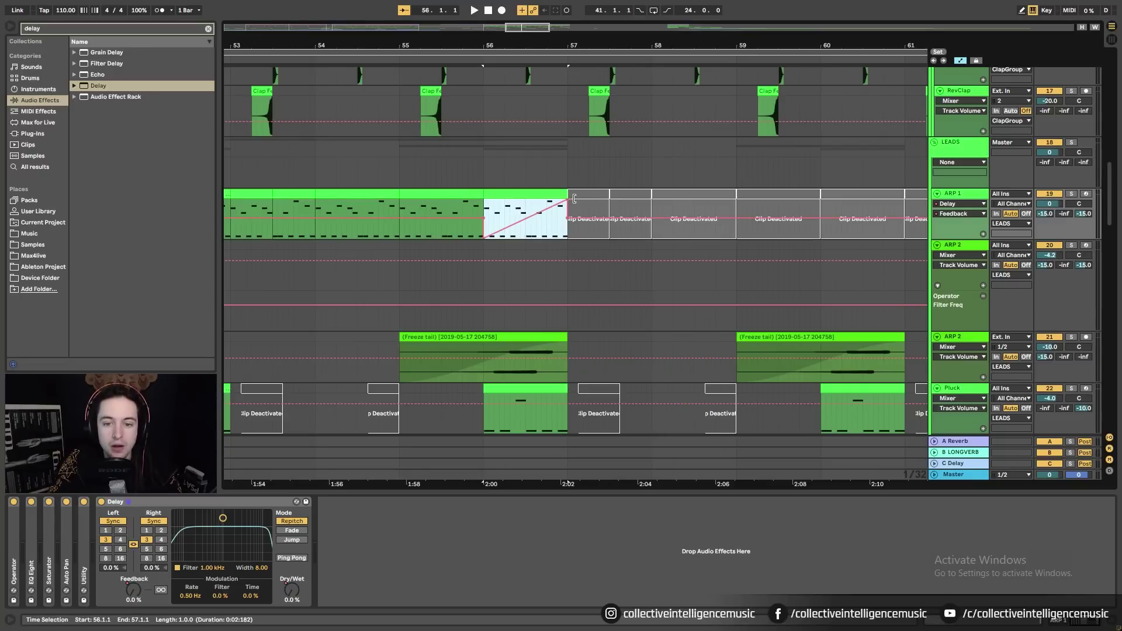
left_click(483, 237)
left_click_drag(567, 200, 568, 203)
left_click(586, 168)
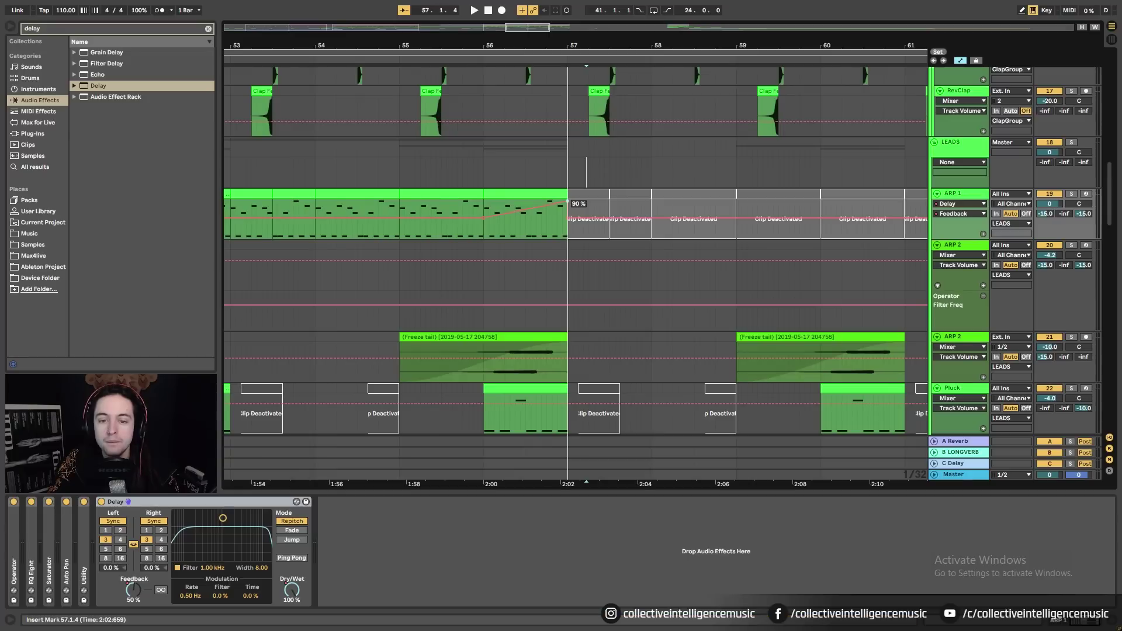
Play the transition from bar 56 and lower the end point of the Delay's Dry/Wet ramp to 70%
left_click(568, 218)
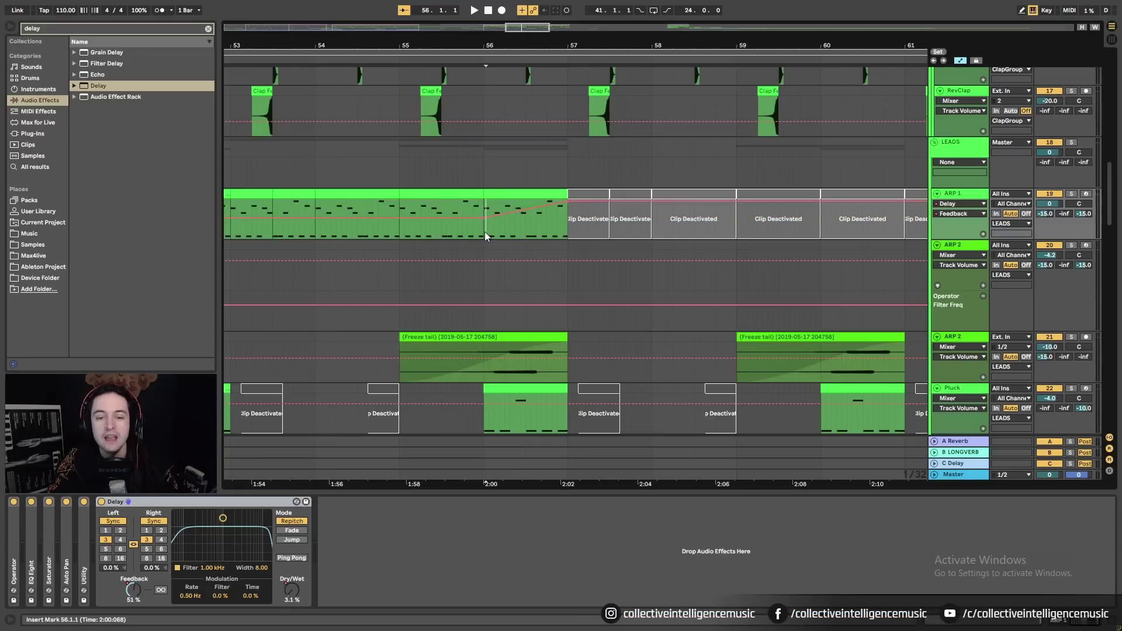
key("space")
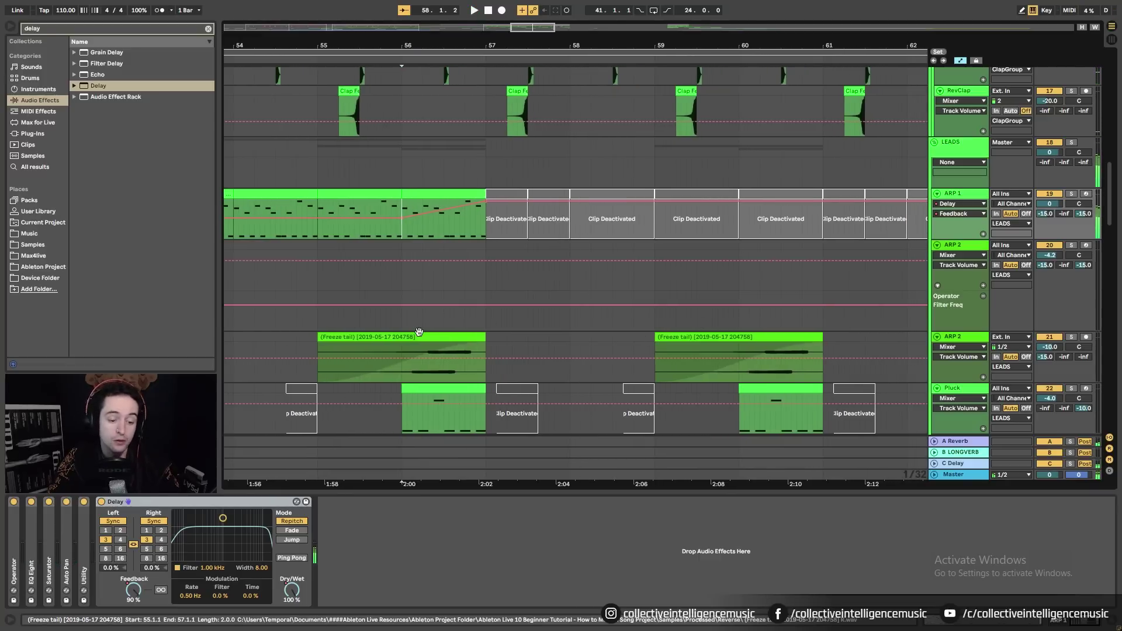
right_click(292, 590)
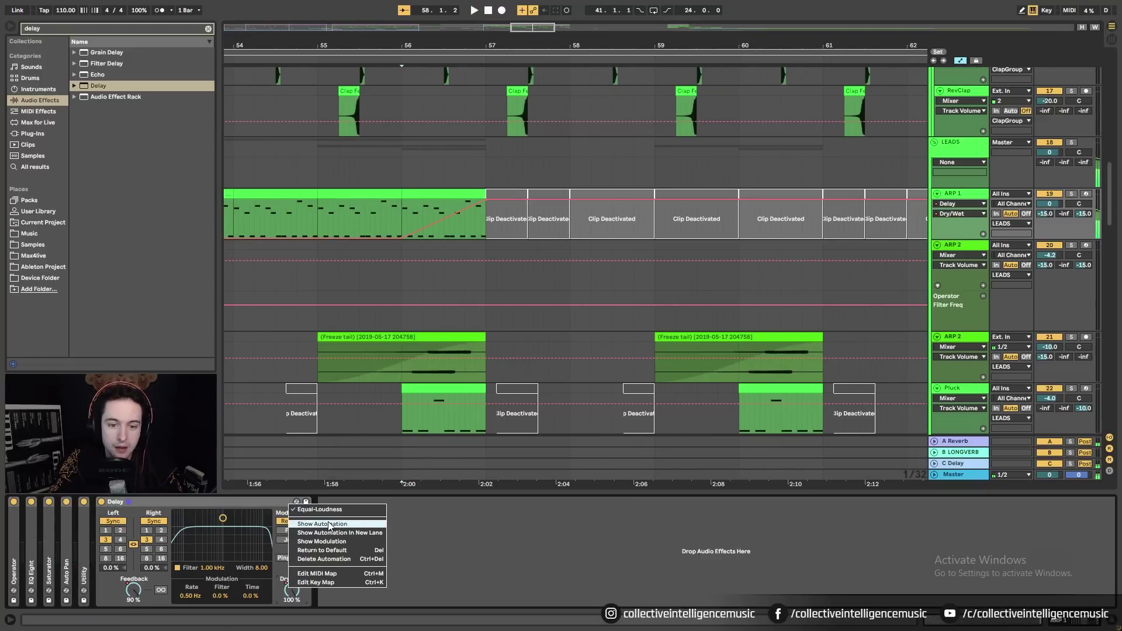
left_click(484, 202)
left_click_drag(485, 200, 486, 207)
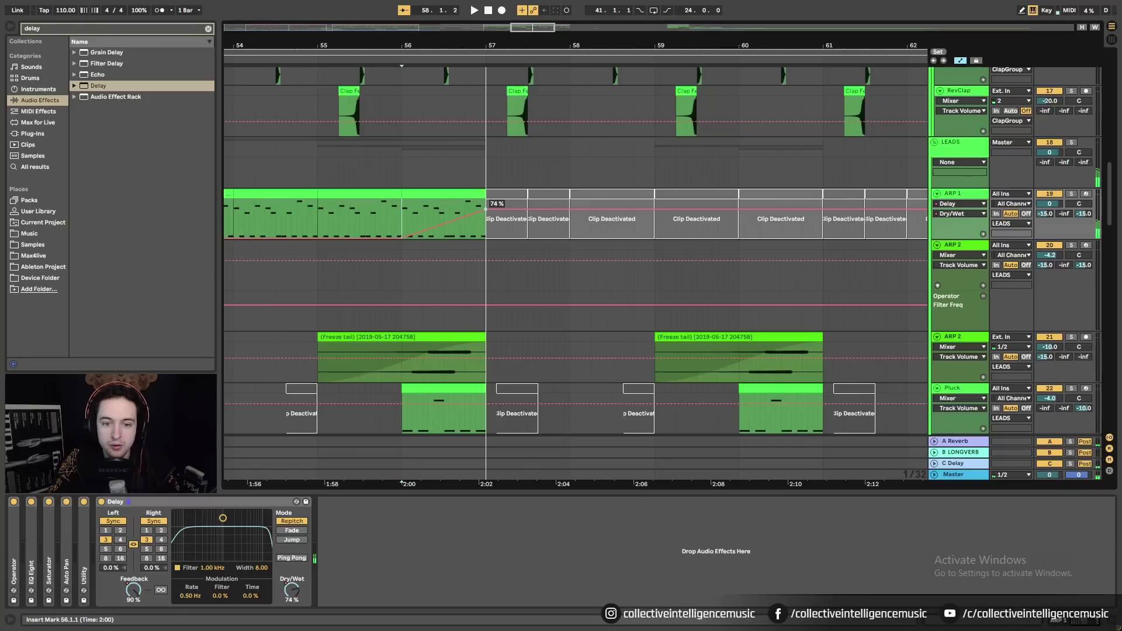
Play from bar 56, enable Ping Pong on the Delay and remove its Feedback automation ramp
key("space")
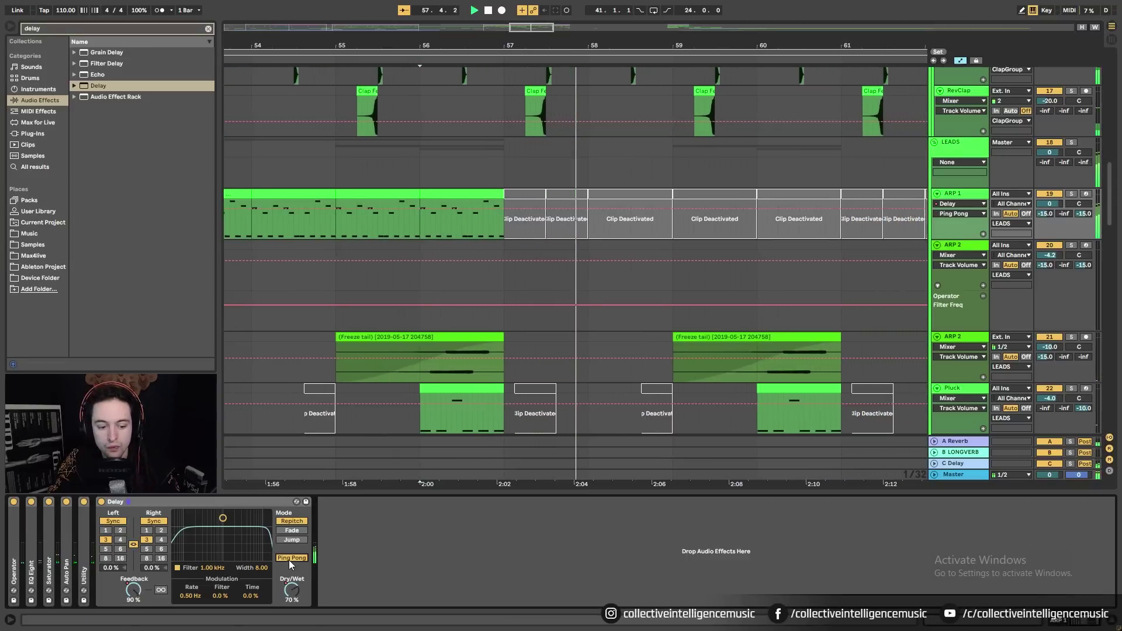
left_click(289, 558)
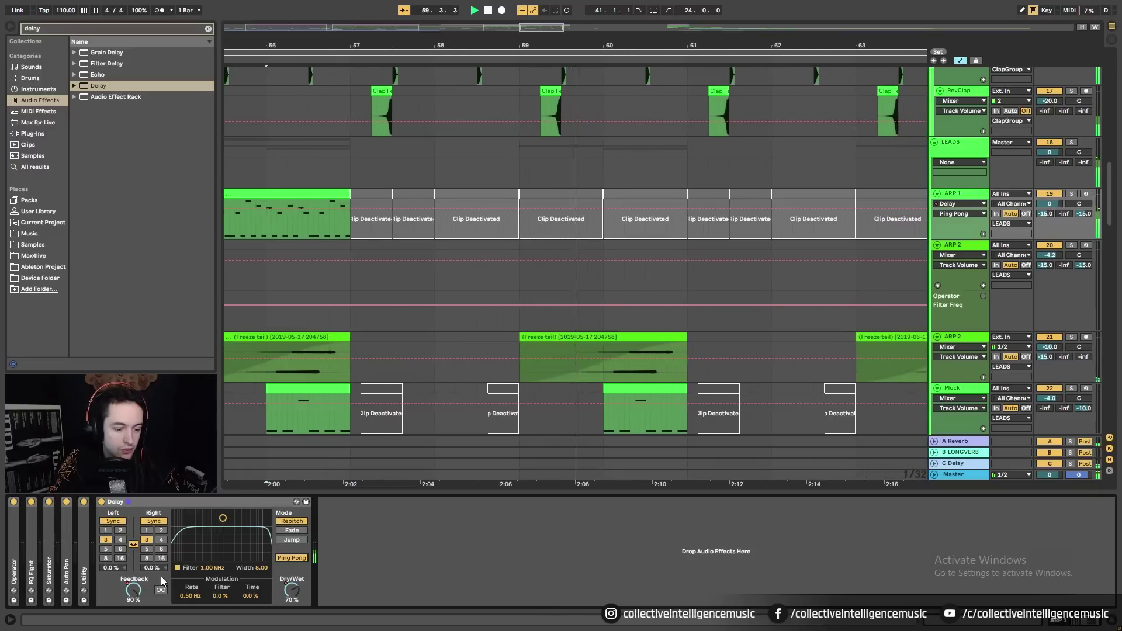
right_click(132, 590)
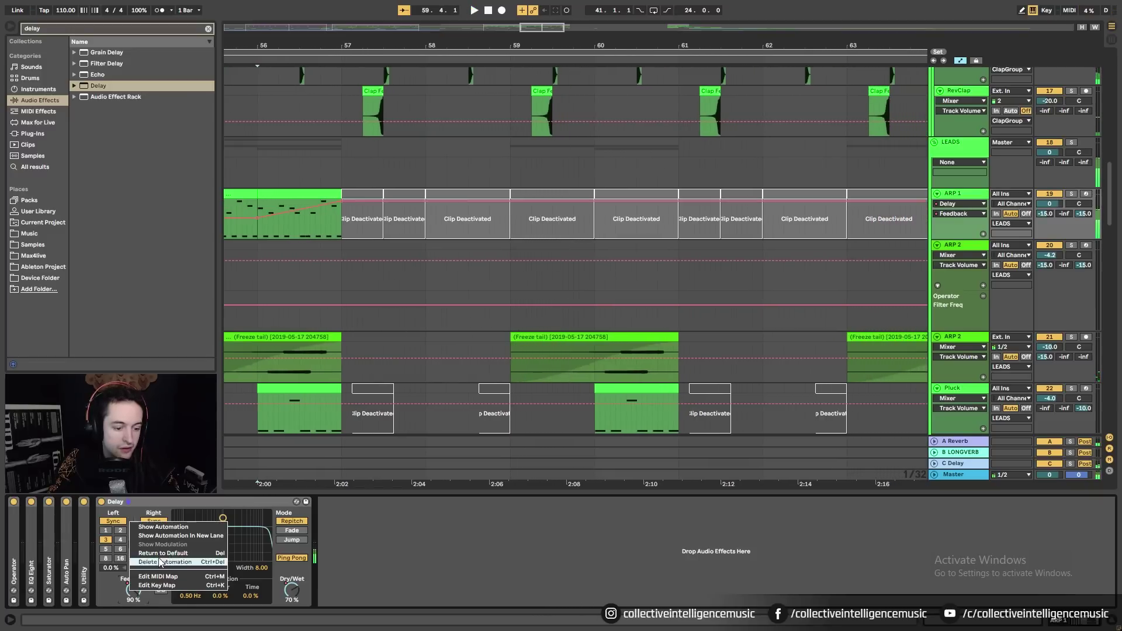
left_click(342, 203)
left_click(341, 202)
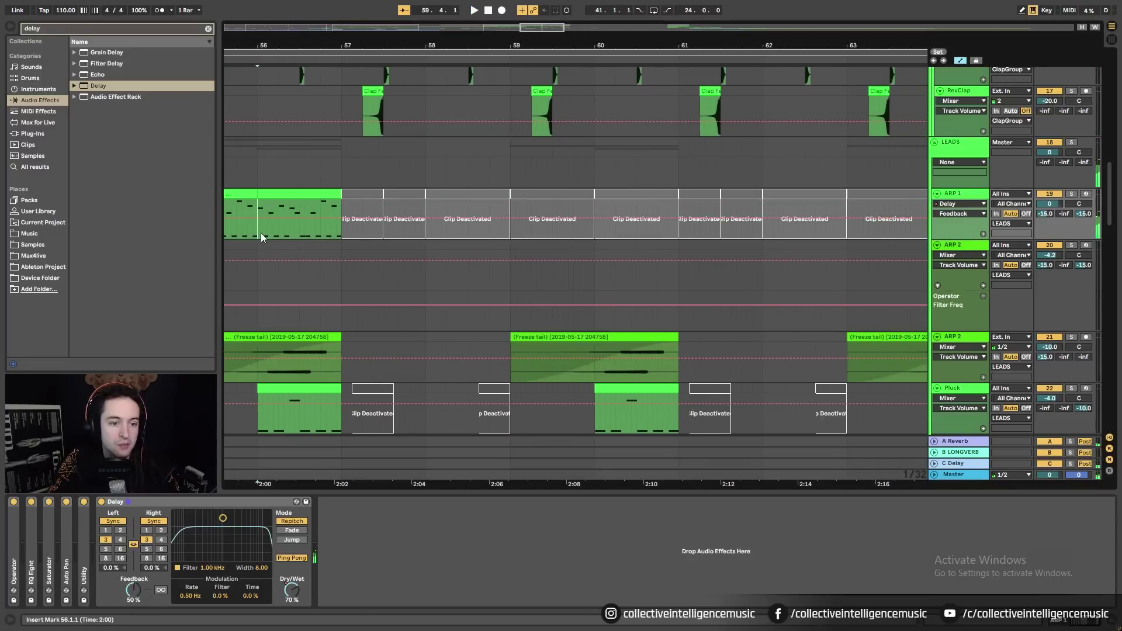
Audition the transition, make the Delay's Dry/Wet rise start halfway through bar 56, and bend it into a curve
key("space")
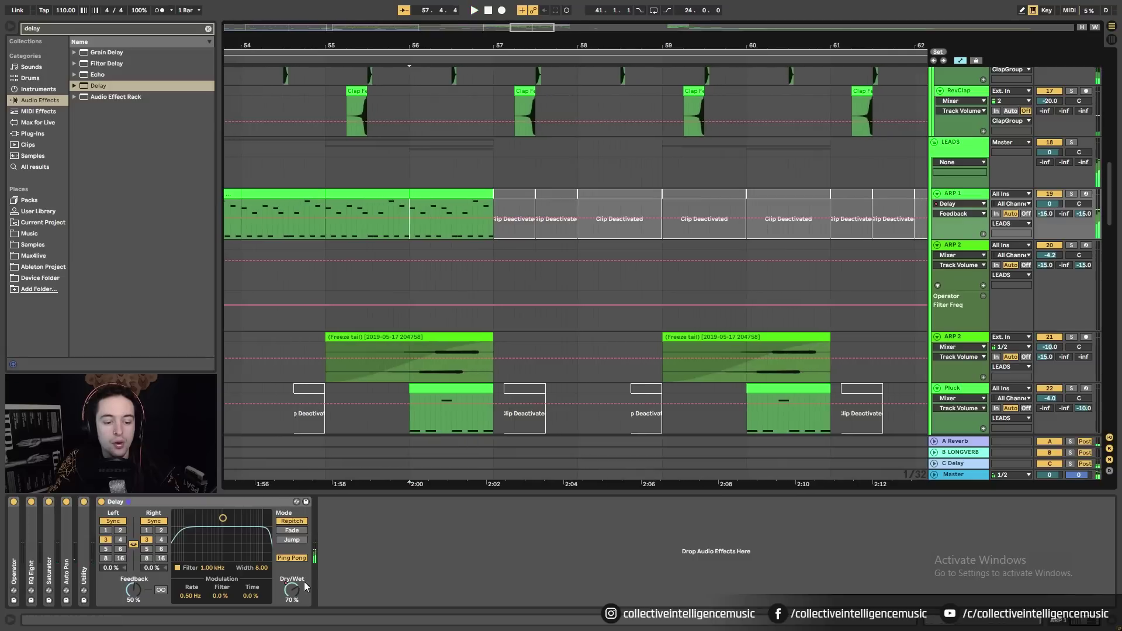
left_click(291, 591)
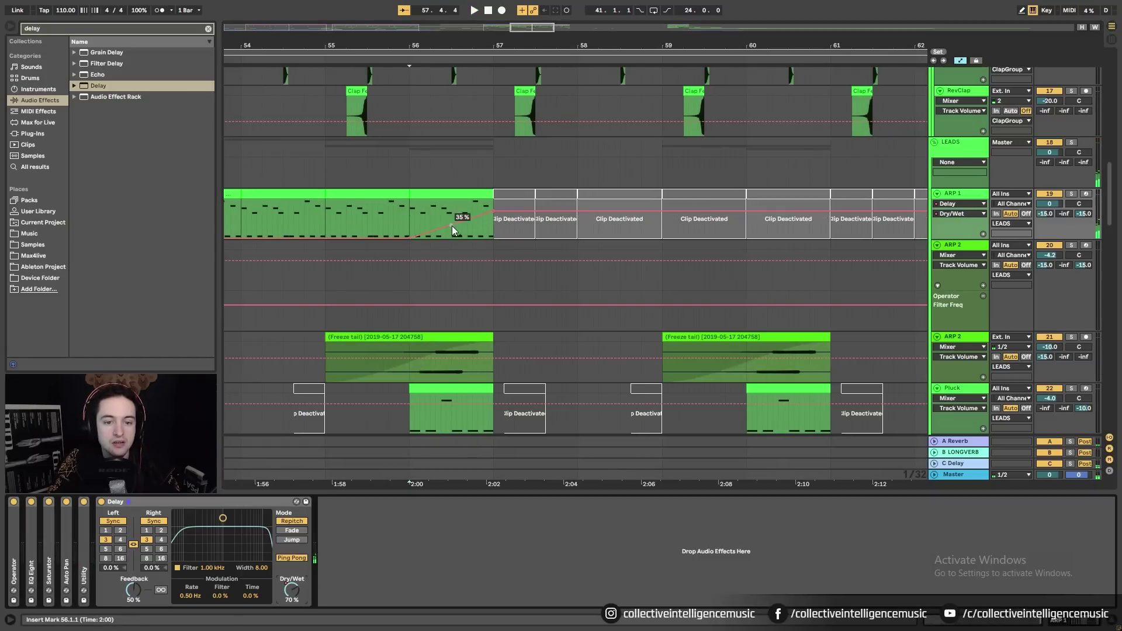
left_click_drag(452, 227, 452, 237)
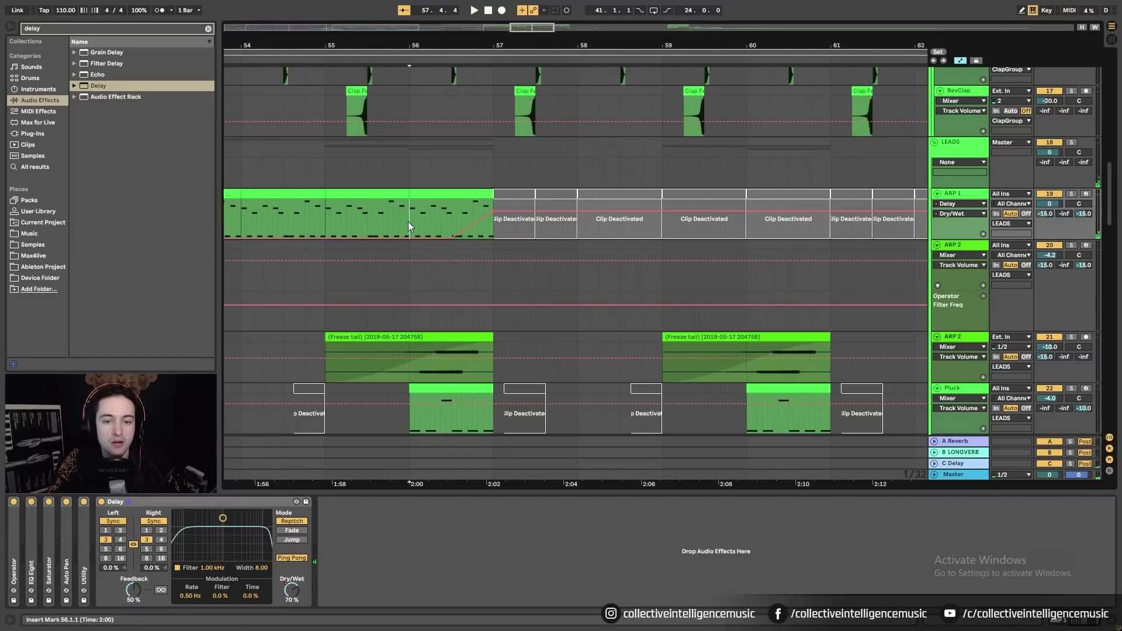
key("space")
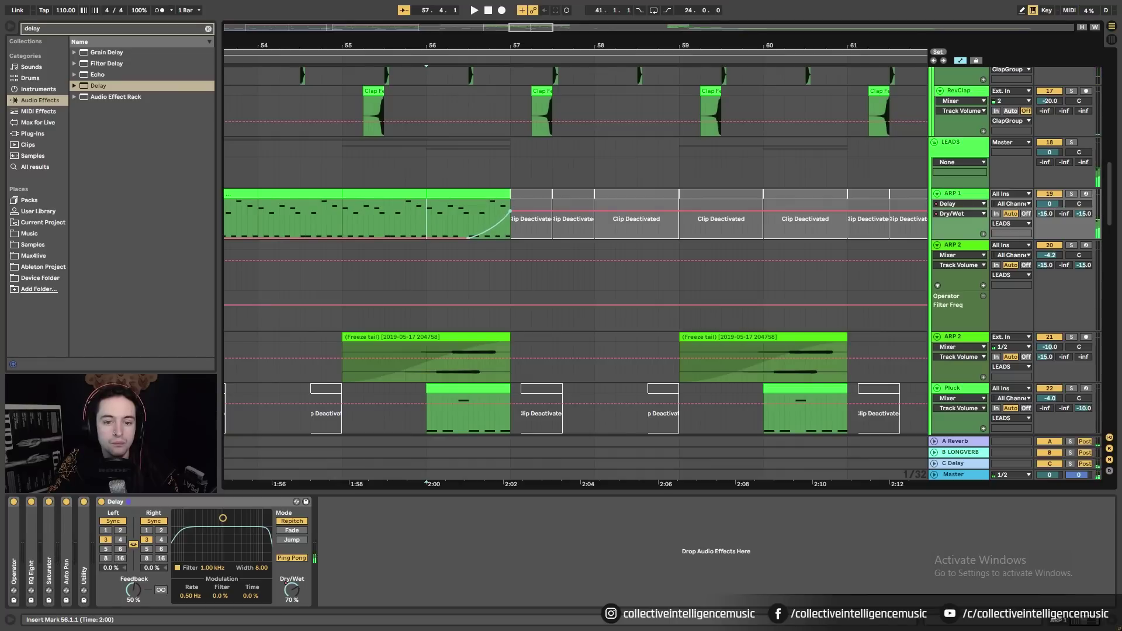
Narrow the Delay's filter to about 3.23 kHz with a width of about 2.74 and play from bar 56
left_click_drag(222, 518, 224, 520)
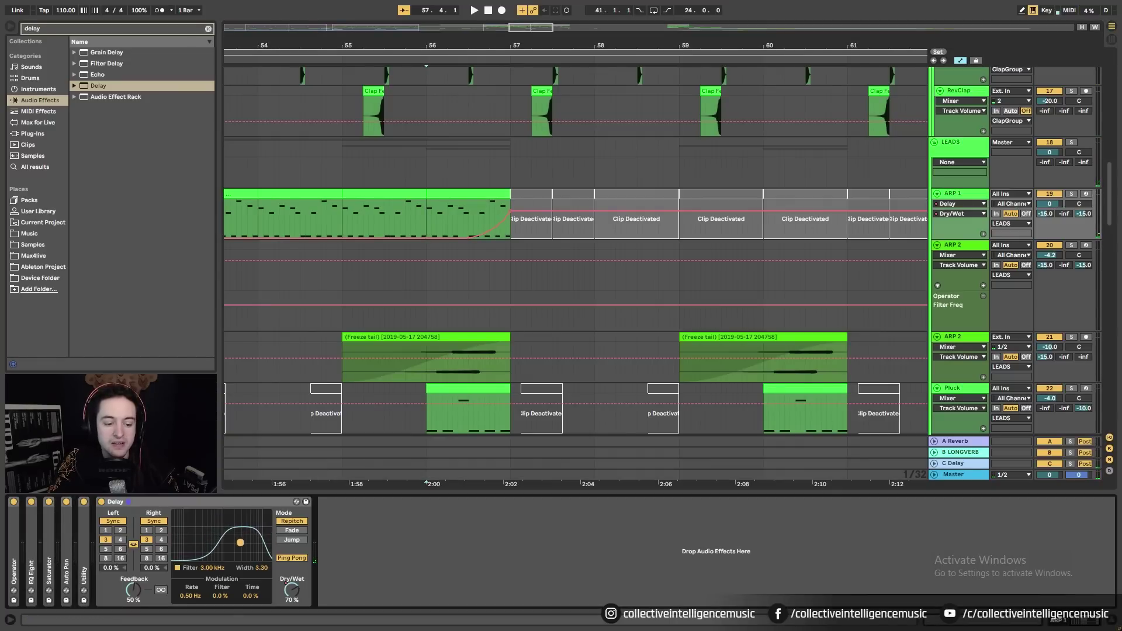
key("space")
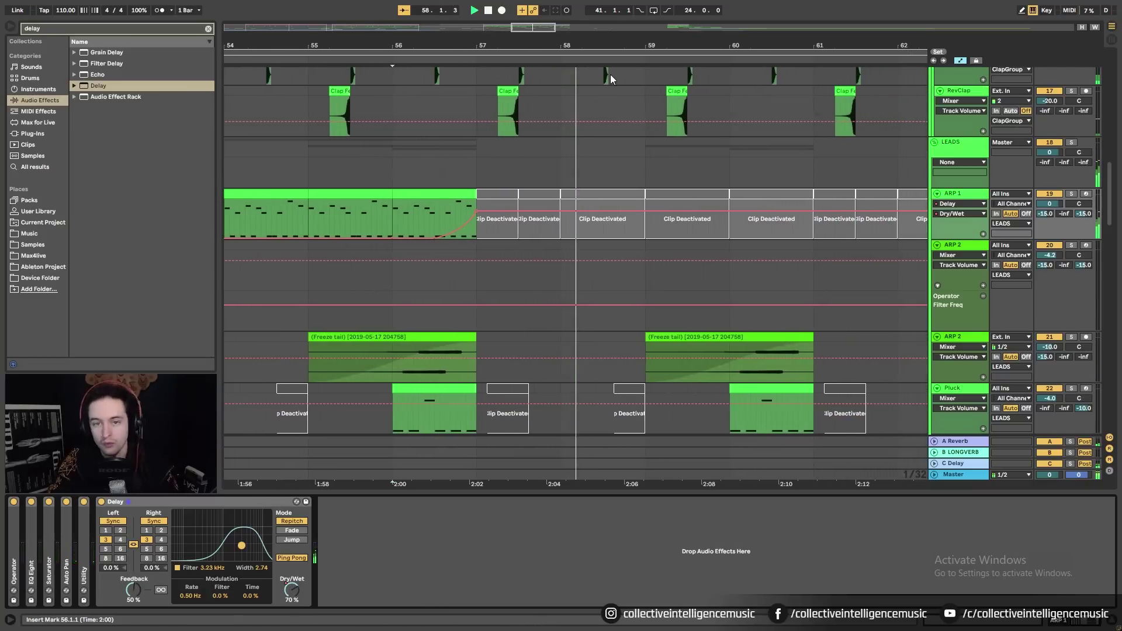
Duplicate the clips in bars 61 to 64 of both Kick tracks so they continue through bars 65 to 68
left_click_drag(612, 46, 613, 20)
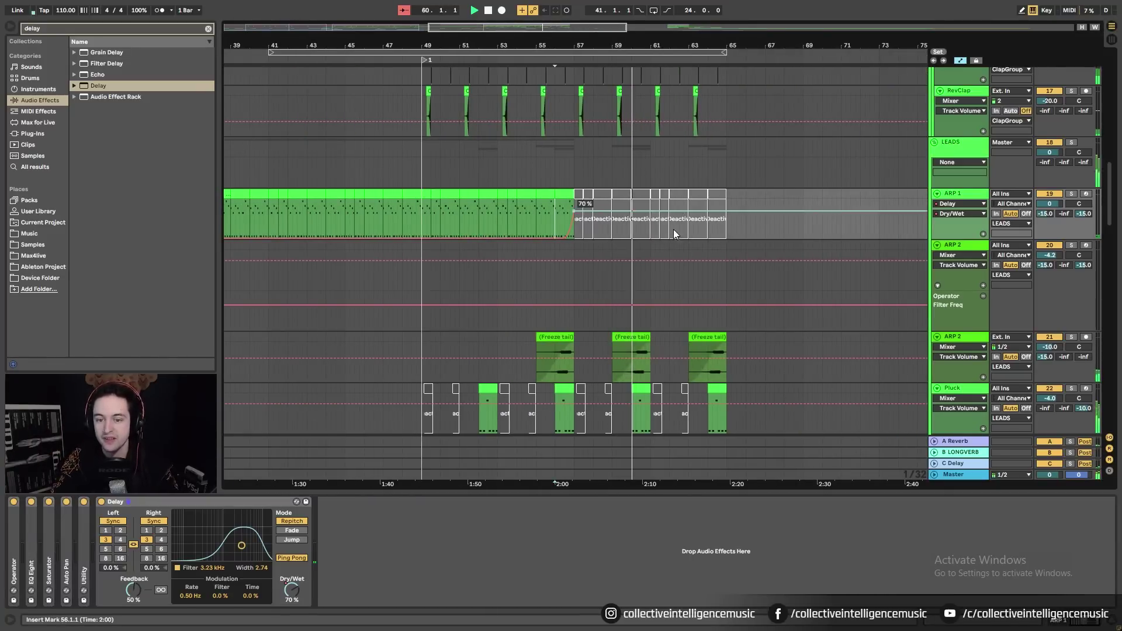
scroll(664, 263, "down", 3)
scroll(669, 259, "down", 12)
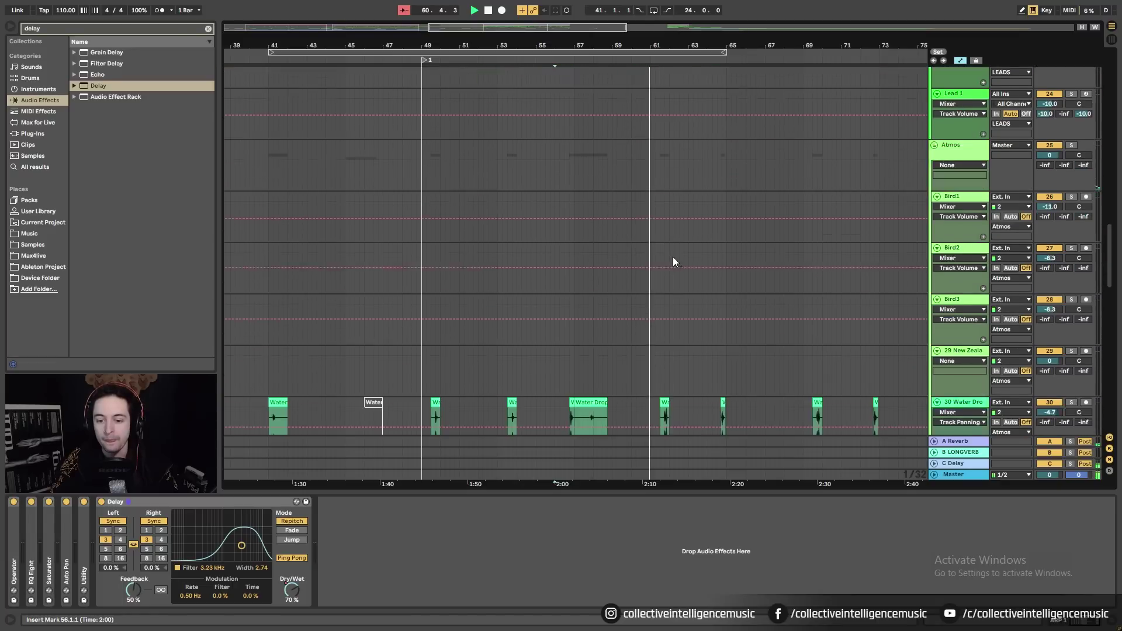
scroll(1081, 107, "up", 20)
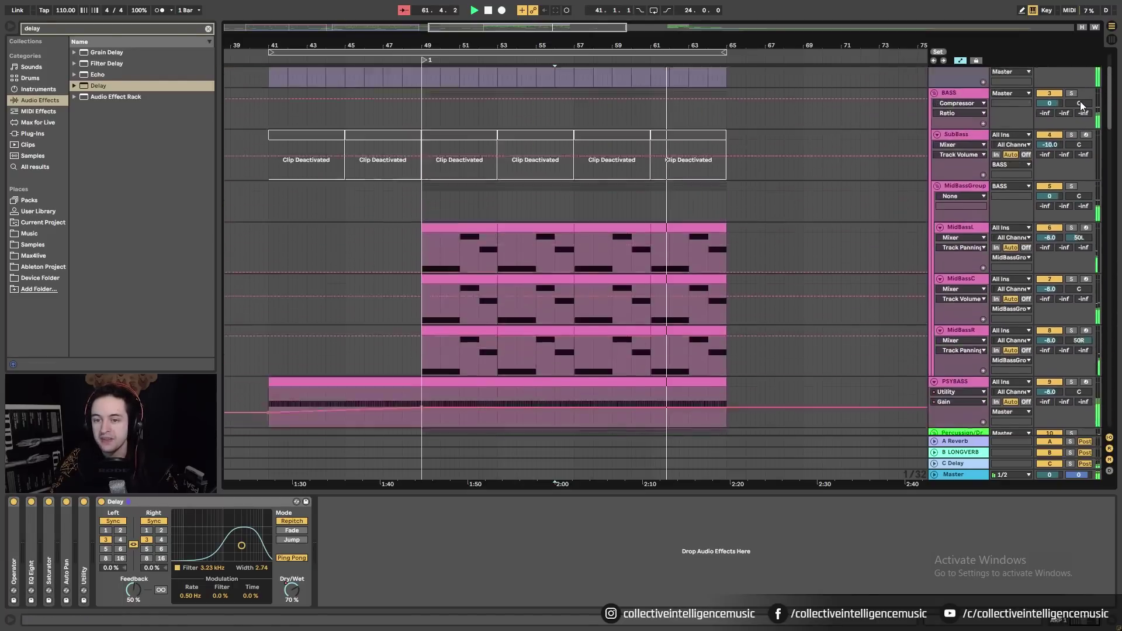
left_click_drag(753, 49, 665, 34)
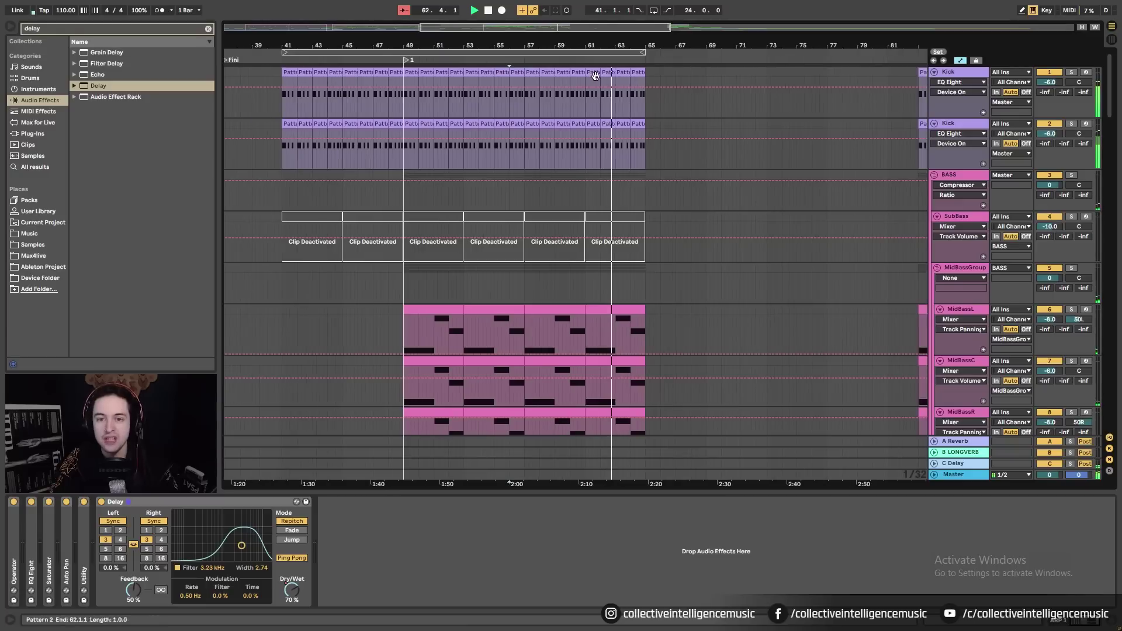
left_click(592, 74)
left_click(640, 125, "shift")
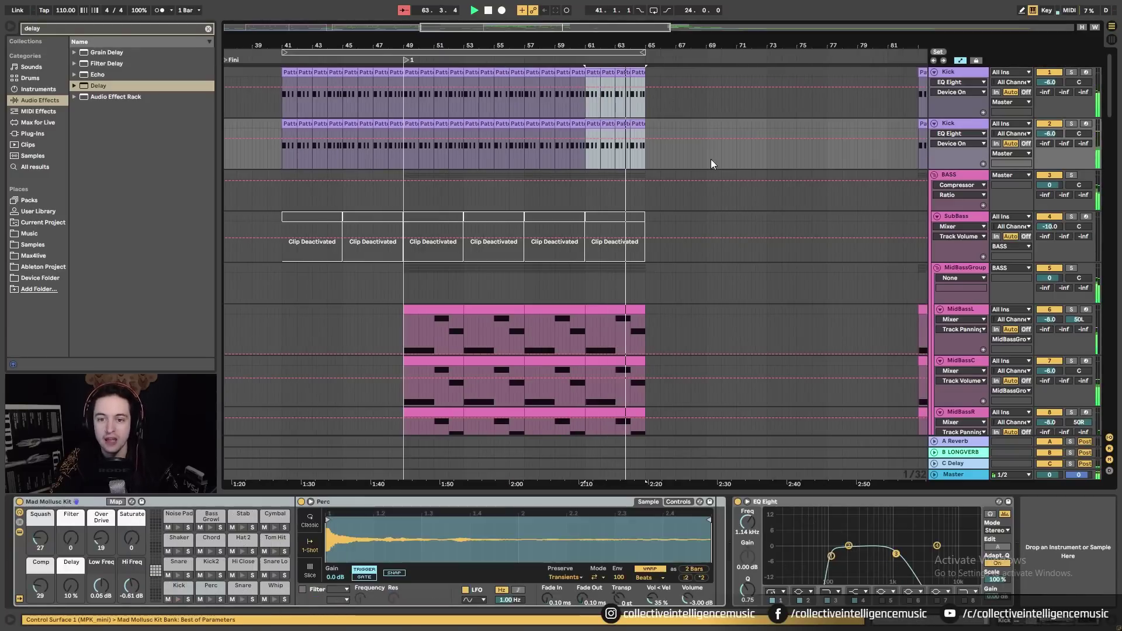
key("ctrl+d")
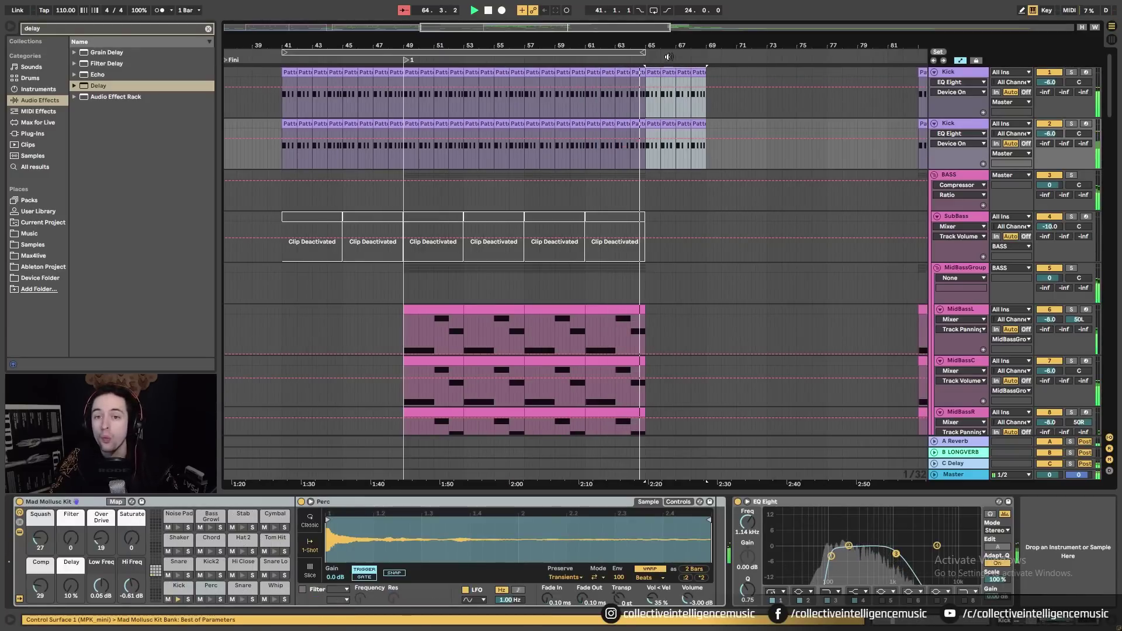
Duplicate the Pattern 3 clip of bar 68 into bar 69 on both Kick tracks and shorten each copy to its first note
scroll(567, 201, "right", 5)
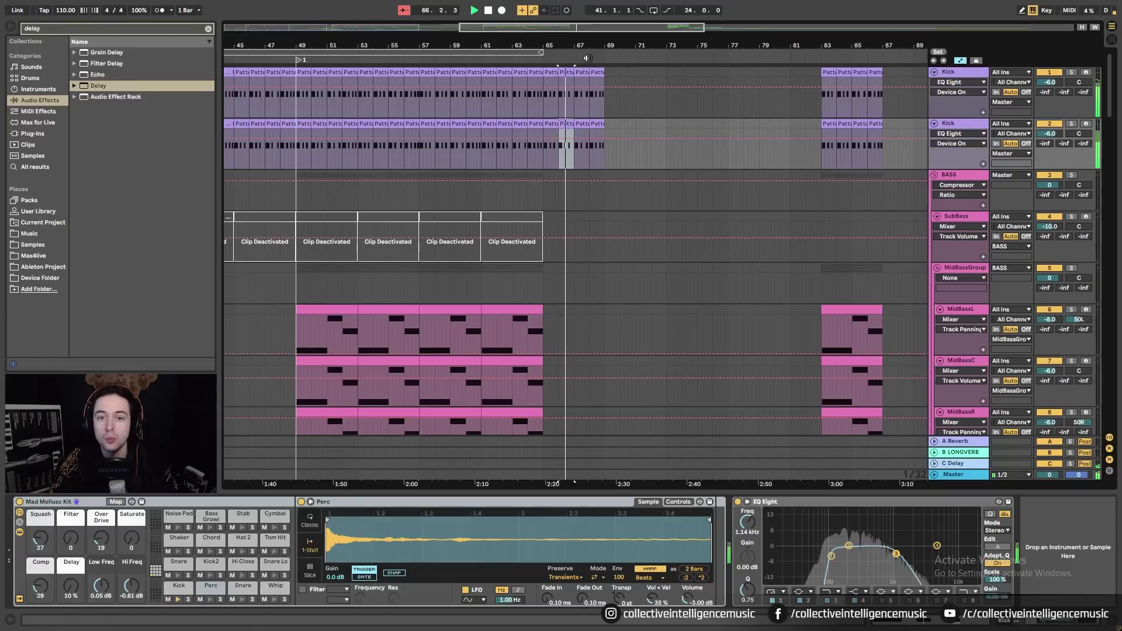
left_click(566, 124)
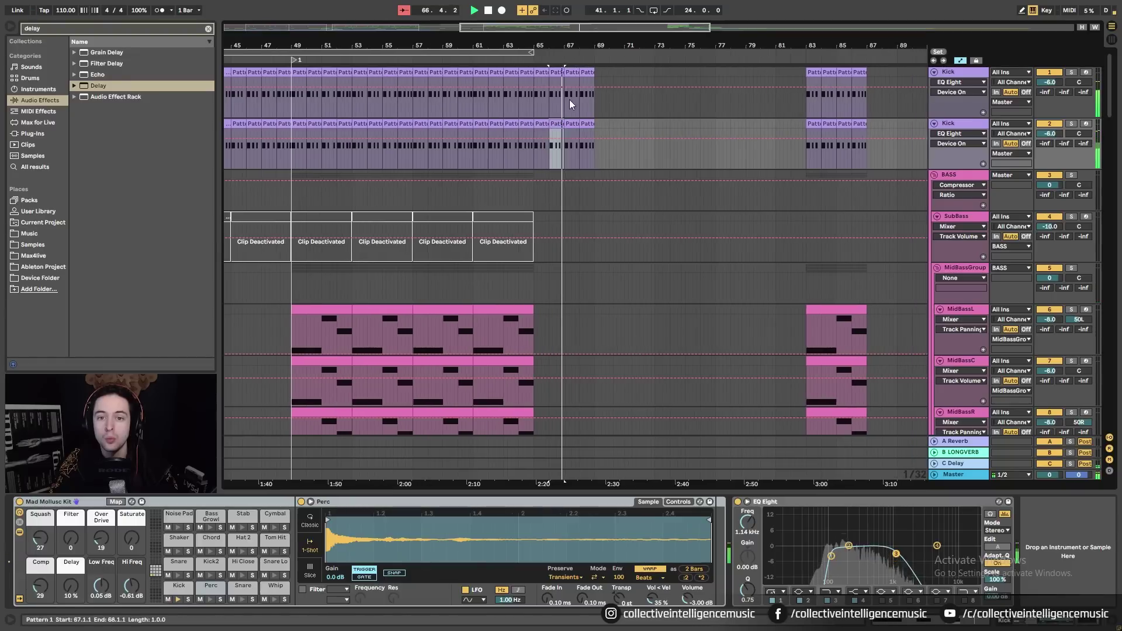
left_click(582, 127)
left_click_drag(594, 48, 599, 96)
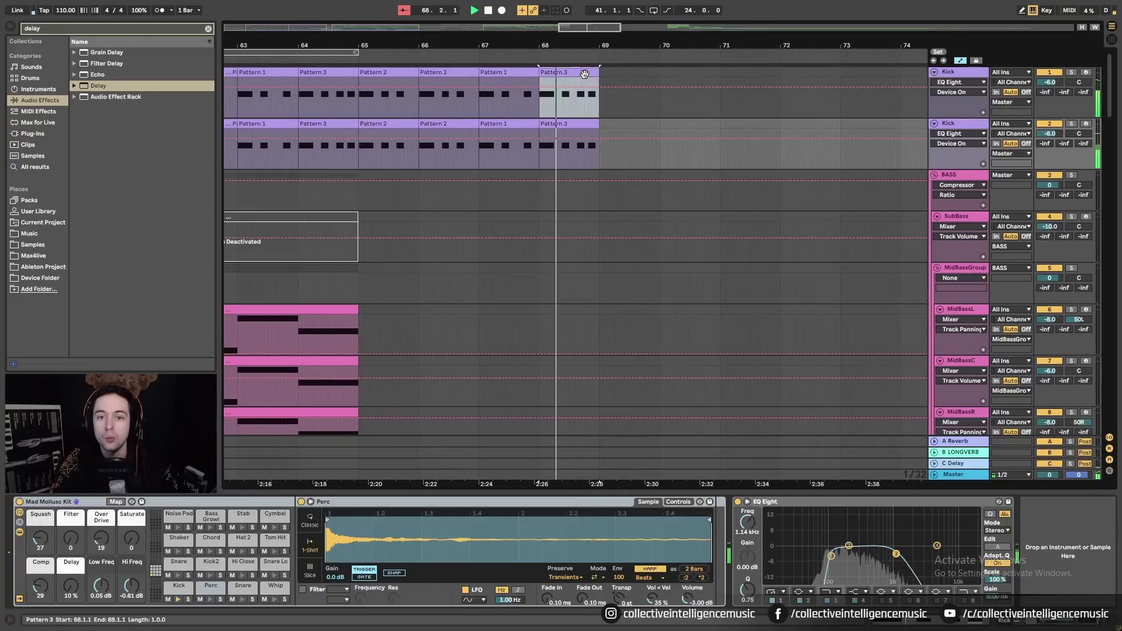
left_click(588, 72)
key("ctrl+d")
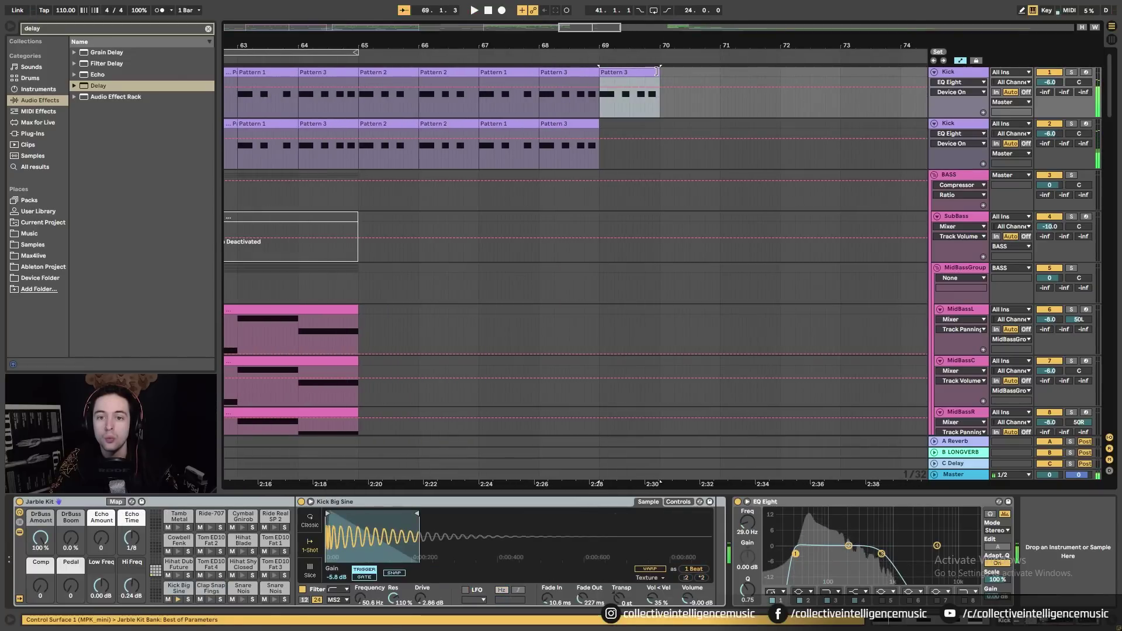
left_click_drag(657, 71, 618, 75)
left_click(590, 124)
key("ctrl+d")
left_click_drag(658, 124, 619, 128)
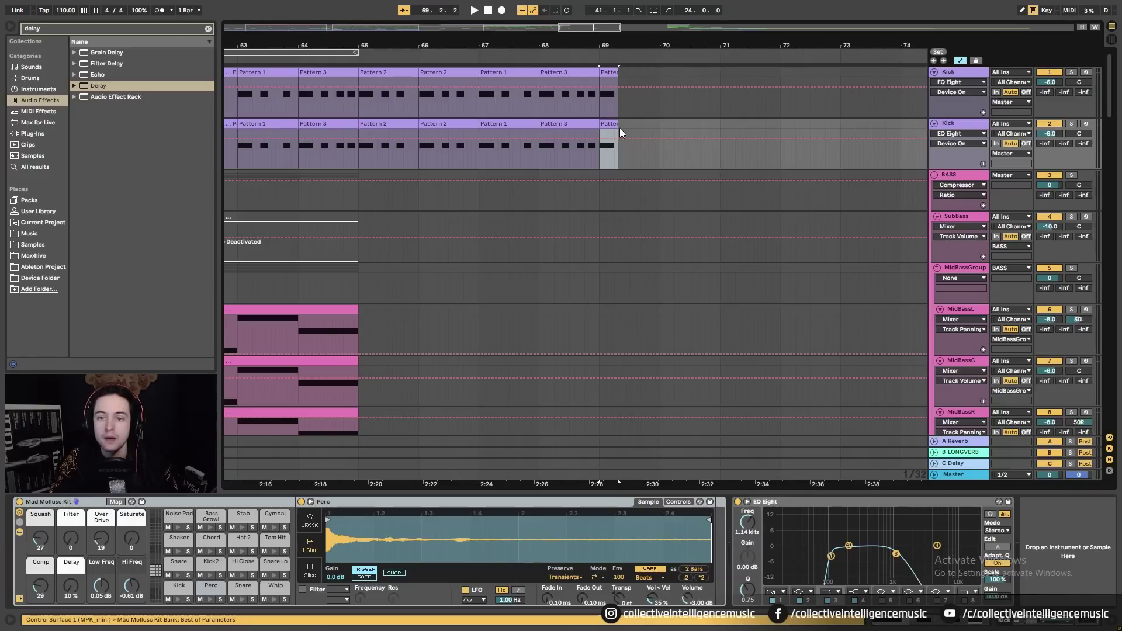
Add a locator at bar 70 of the arrangement
left_click(657, 124)
right_click(659, 59)
left_click(666, 60)
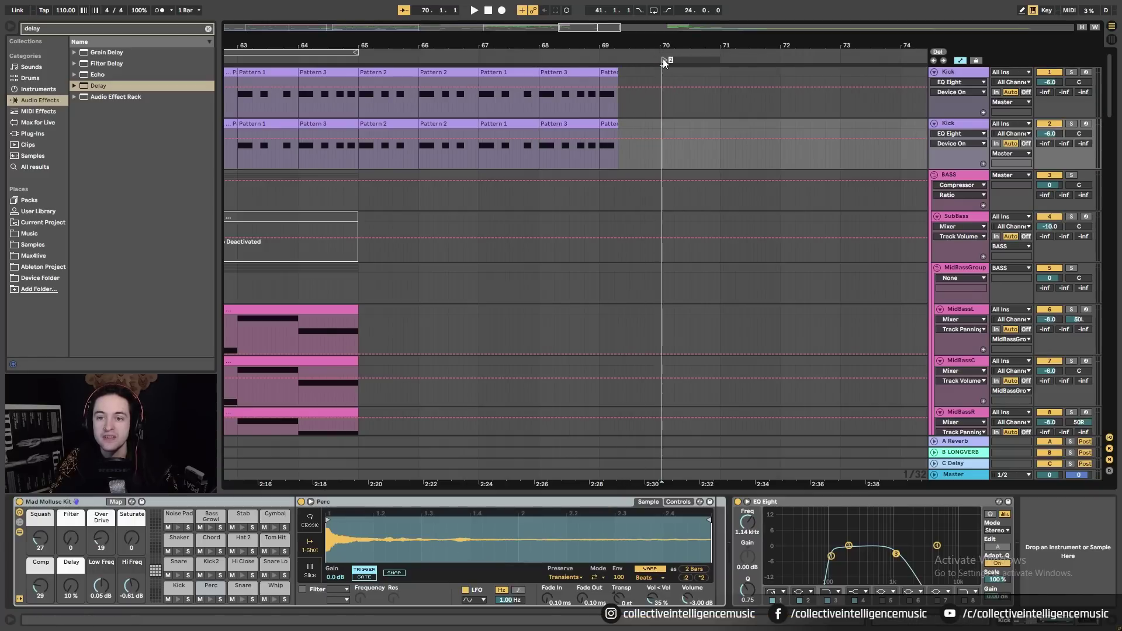
Rename the locator at bar 70 as End
right_click(662, 61)
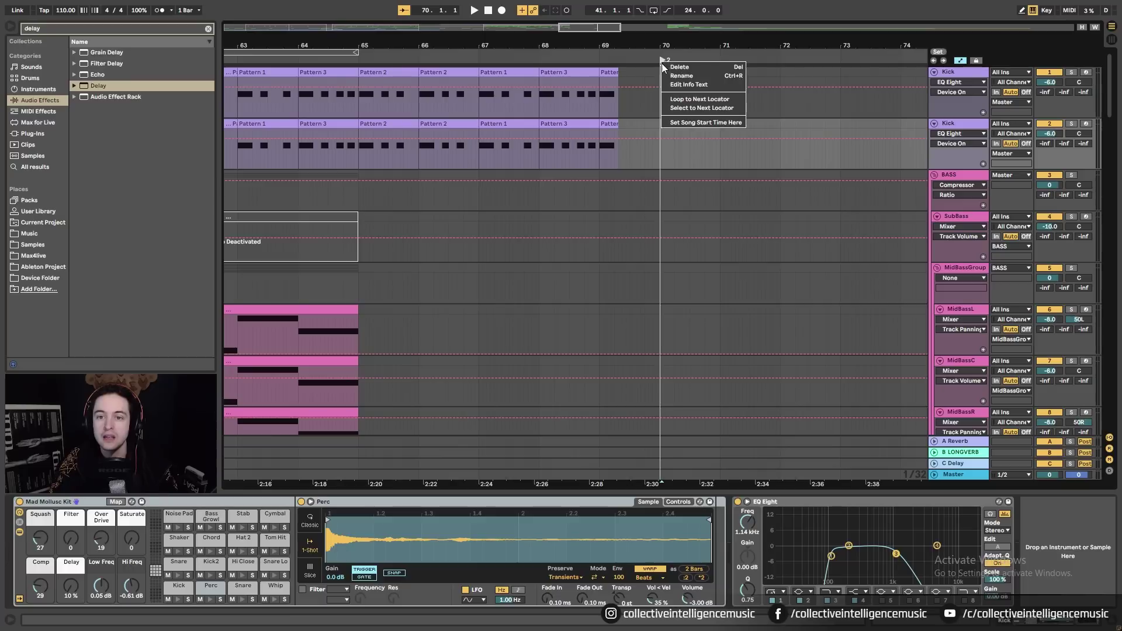
left_click(680, 76)
type("End")
key("Return")
Look through the bass, percussion, clap and arp tracks between the Fini and End locators
left_click_drag(656, 43, 772, 11)
scroll(704, 327, "down", 1)
left_click_drag(394, 39, 423, 16)
scroll(442, 292, "down", 1)
scroll(486, 305, "down", 2)
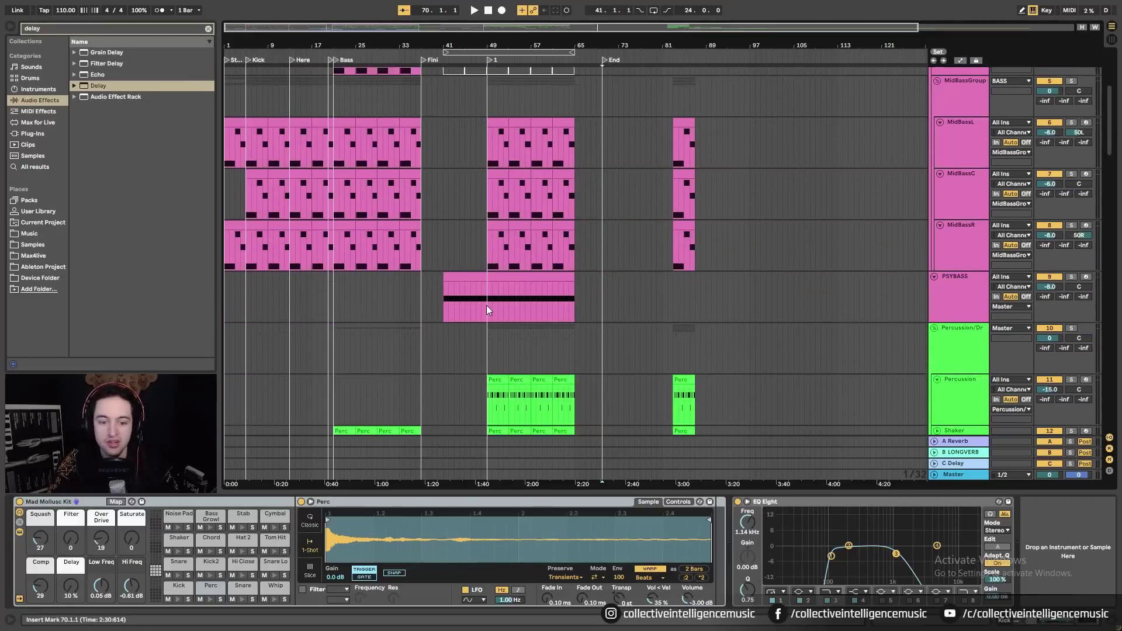
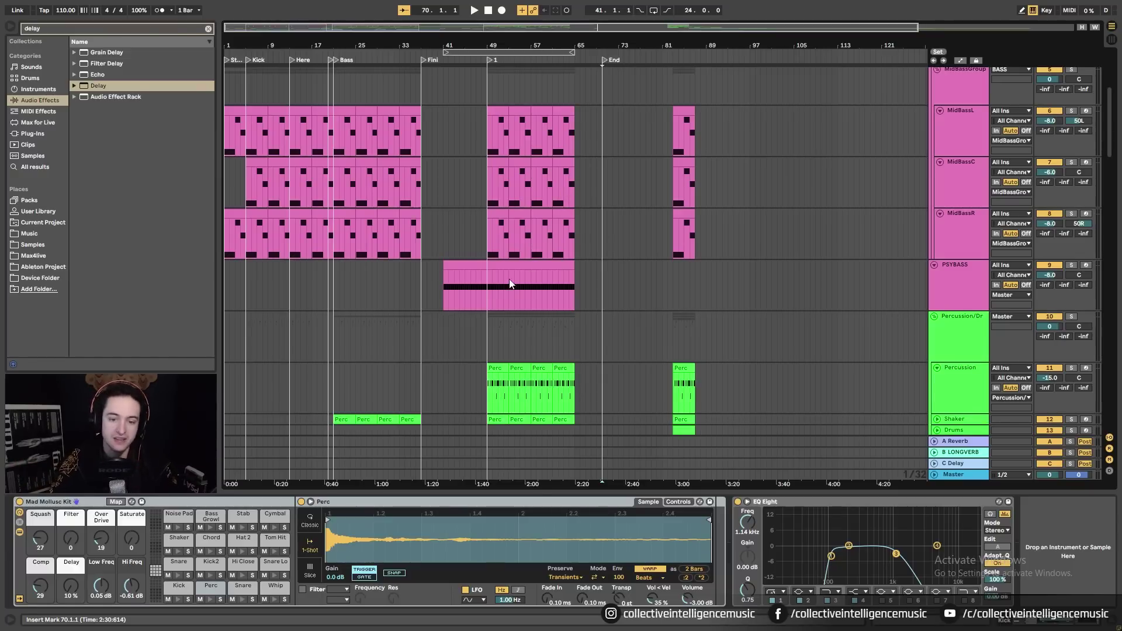
scroll(517, 280, "down", 7)
scroll(514, 304, "down", 5)
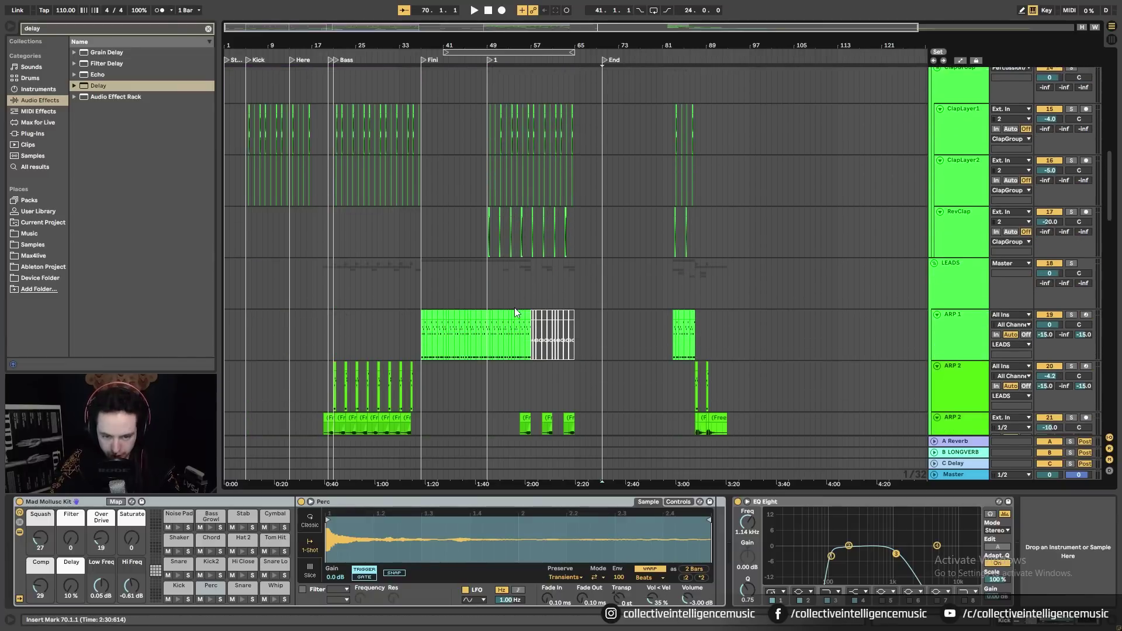
left_click_drag(572, 49, 541, 151)
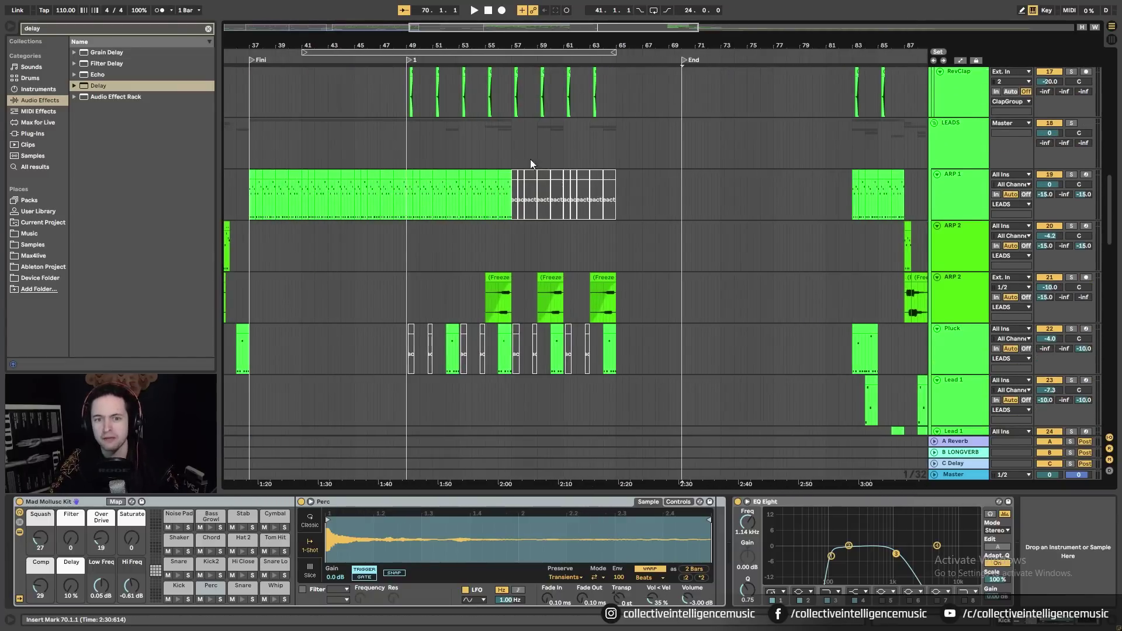
left_click(538, 183)
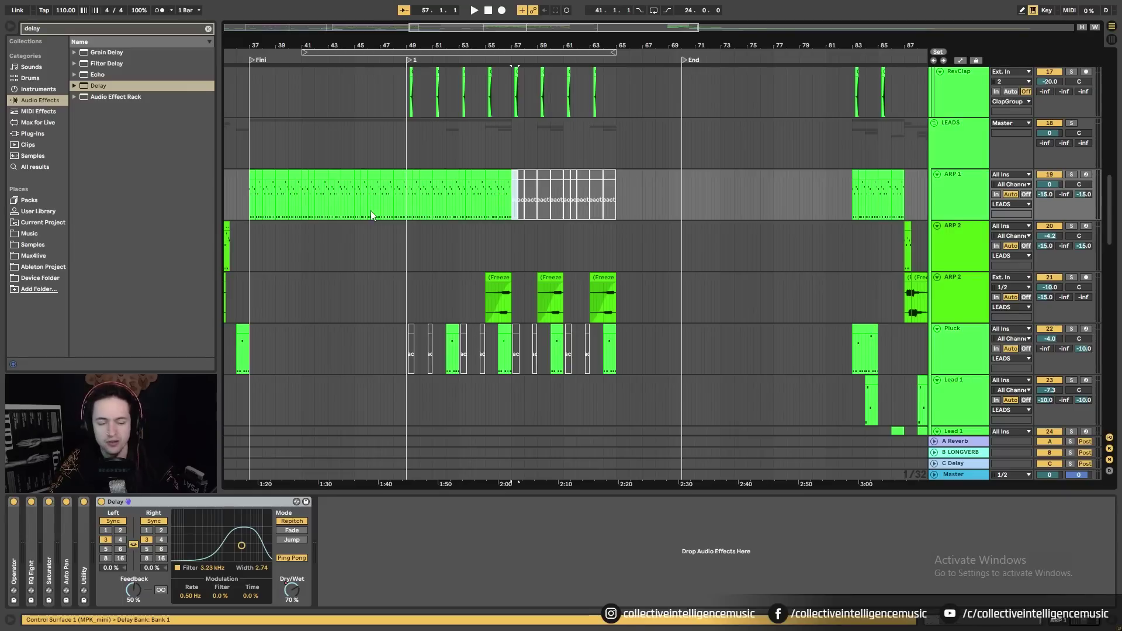
Set the arrangement to a fixed grid of 2 bars
left_click(432, 246)
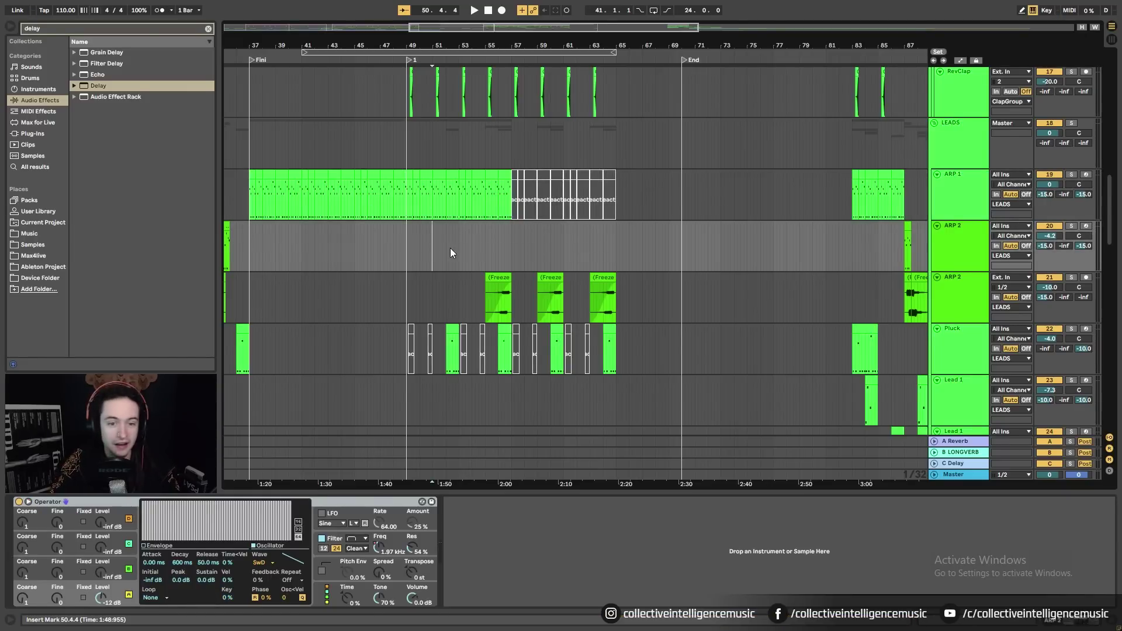
right_click(450, 248)
left_click(529, 361)
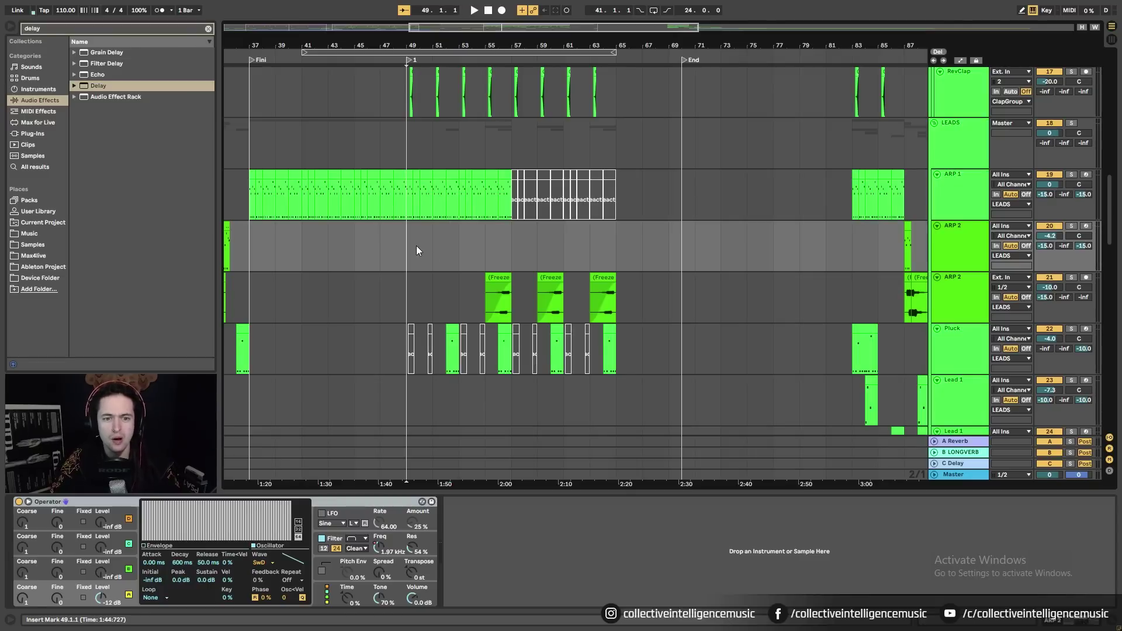
Copy the Drum FX clip at bar 53 and place the copy on bars 65 to 68
scroll(410, 274, "up", 2)
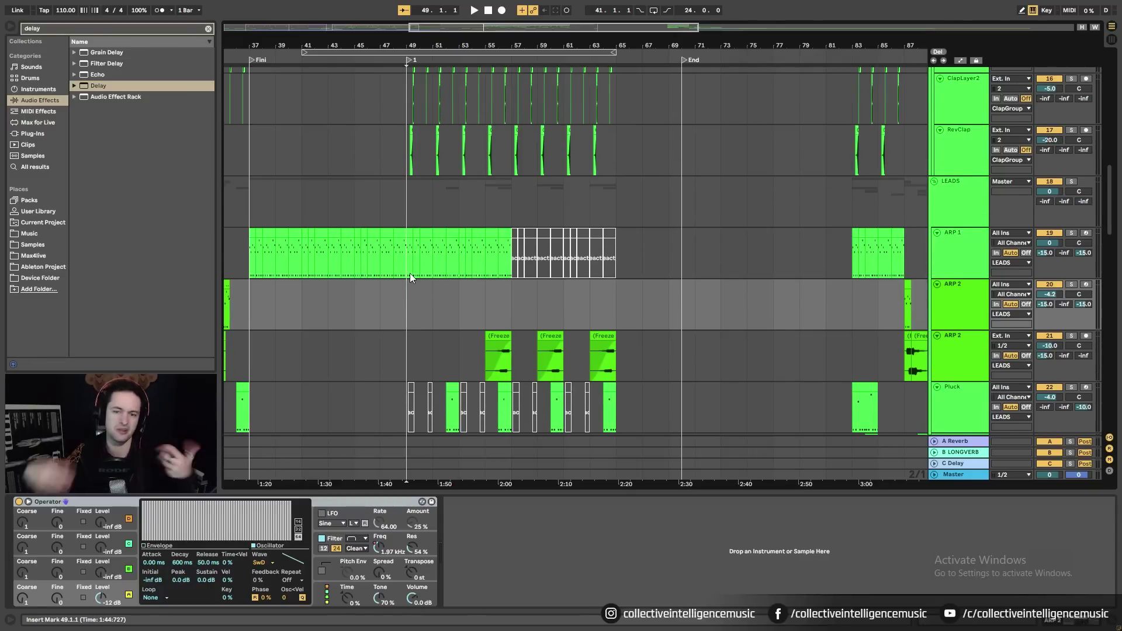
scroll(402, 276, "up", 8)
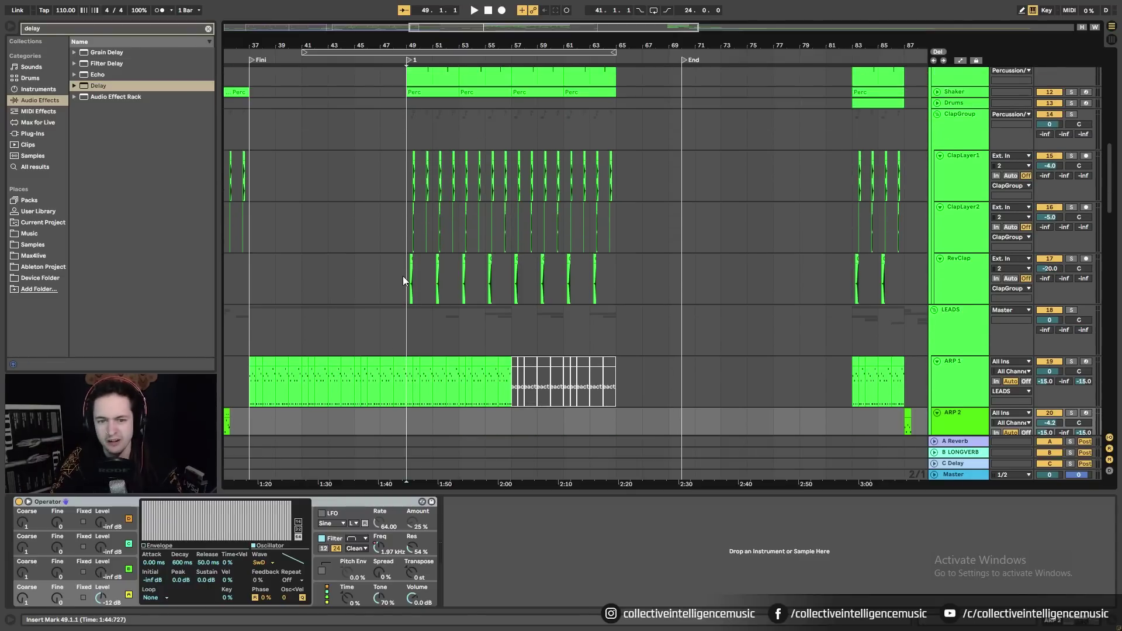
scroll(404, 297, "up", 8)
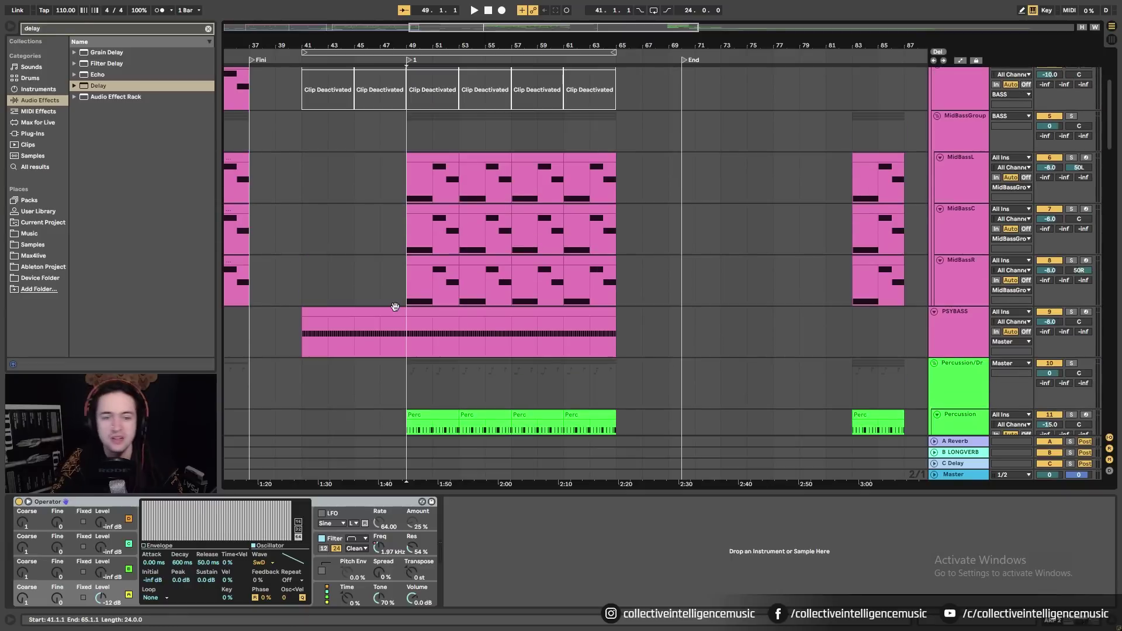
left_click_drag(515, 27, 516, 8)
scroll(489, 321, "down", 15)
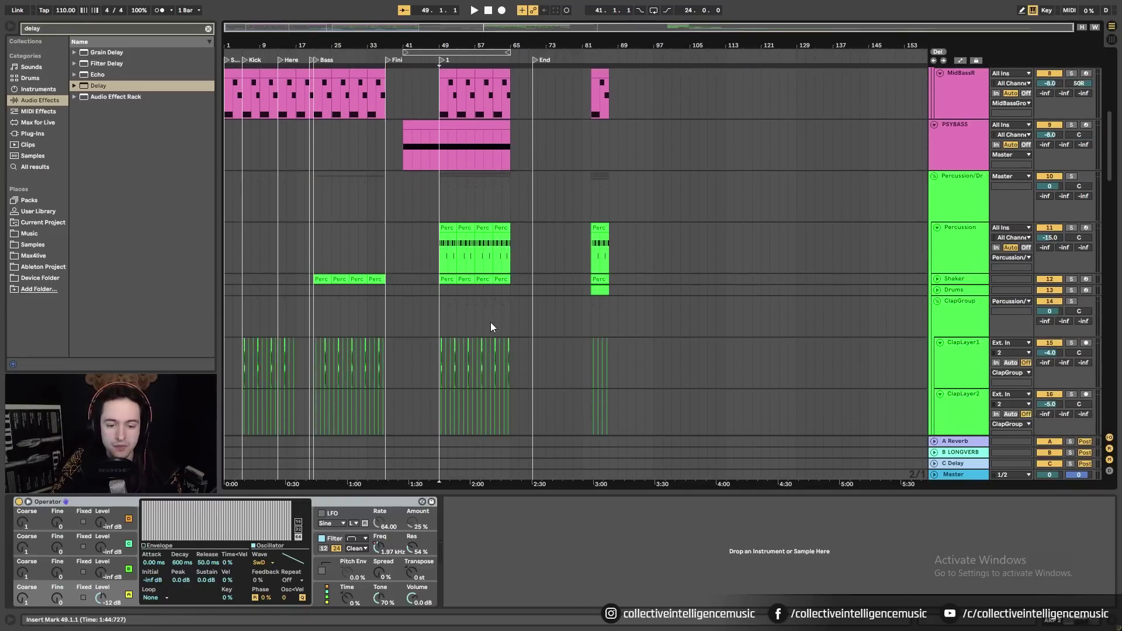
scroll(508, 326, "down", 5)
left_click_drag(1111, 247, 1114, 416)
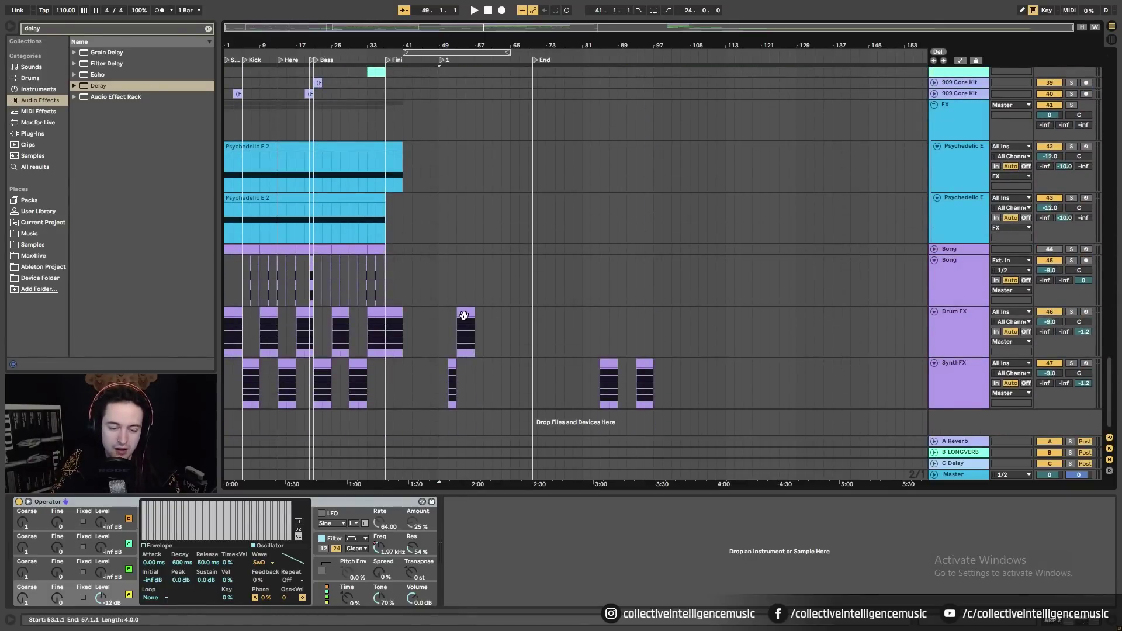
left_click(387, 313)
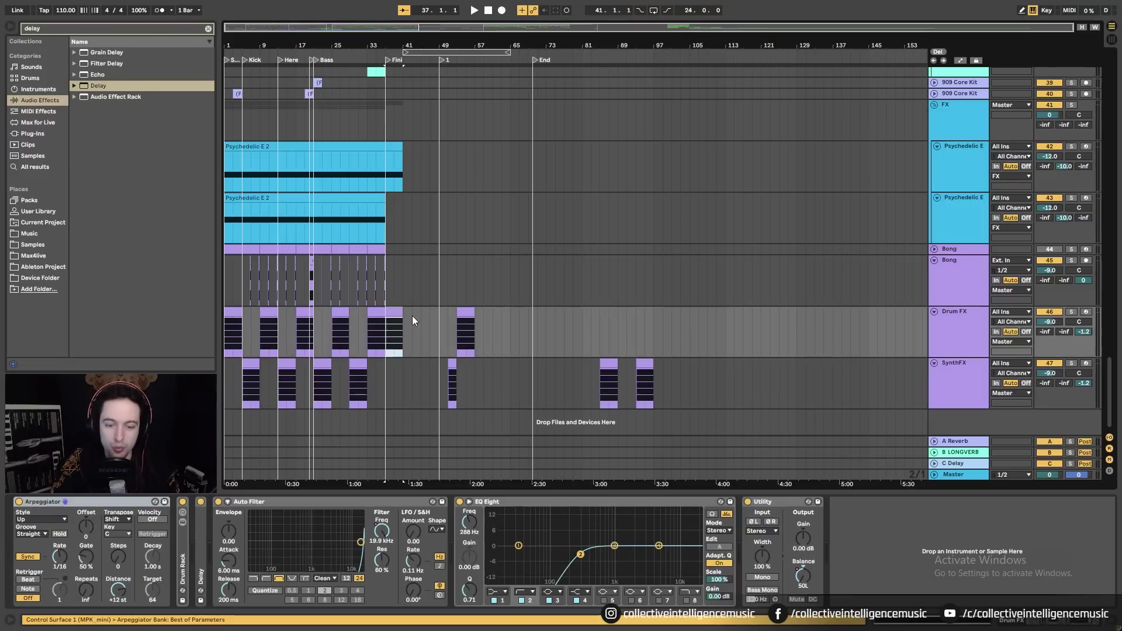
left_click_drag(461, 313, 525, 319)
left_click_drag(528, 45, 528, 163)
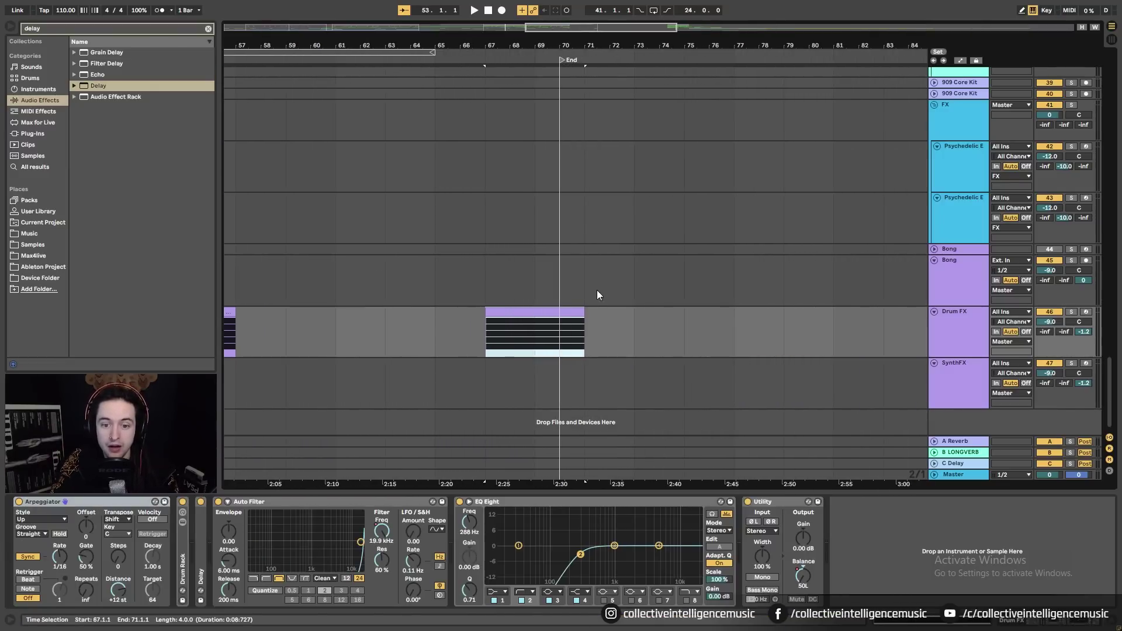
right_click(603, 325)
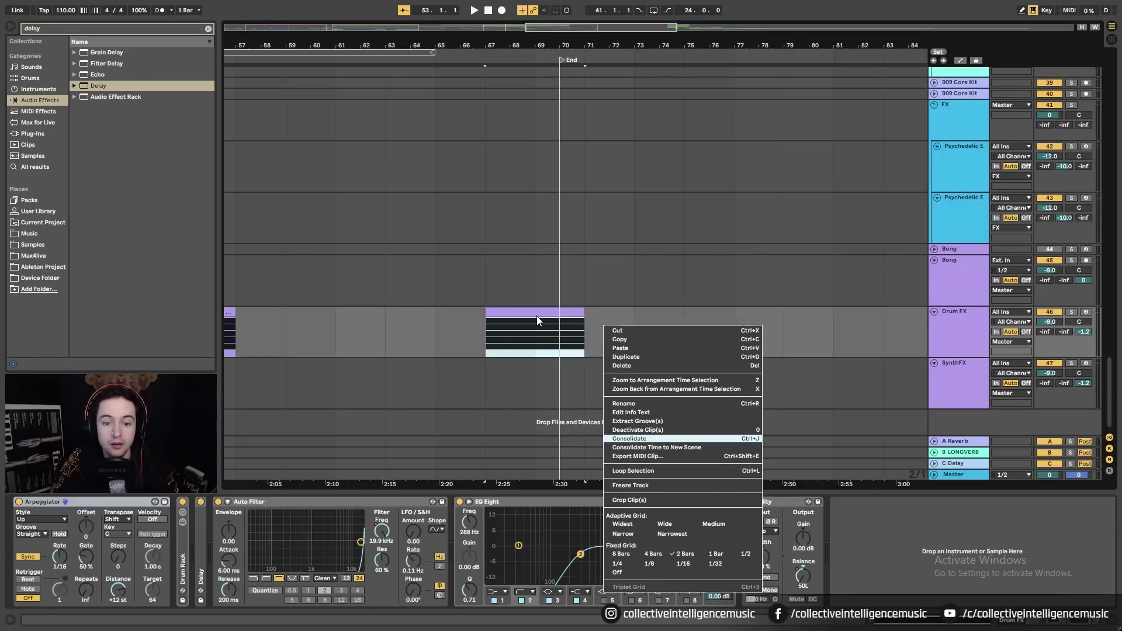
left_click_drag(538, 312, 496, 314)
Copy the two-bar SynthFX clip at bar 51 to bar 63 on the same track
left_click_drag(407, 44, 569, 32)
left_click(344, 365)
left_click_drag(404, 44, 475, 45)
left_click_drag(457, 364, 511, 374)
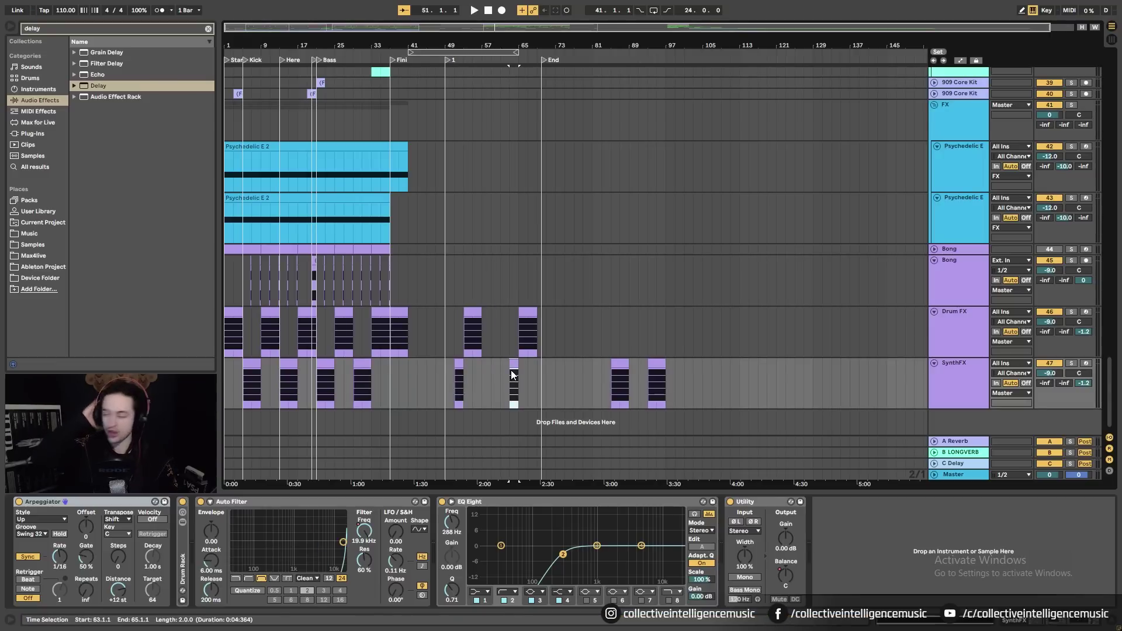
left_click(492, 378)
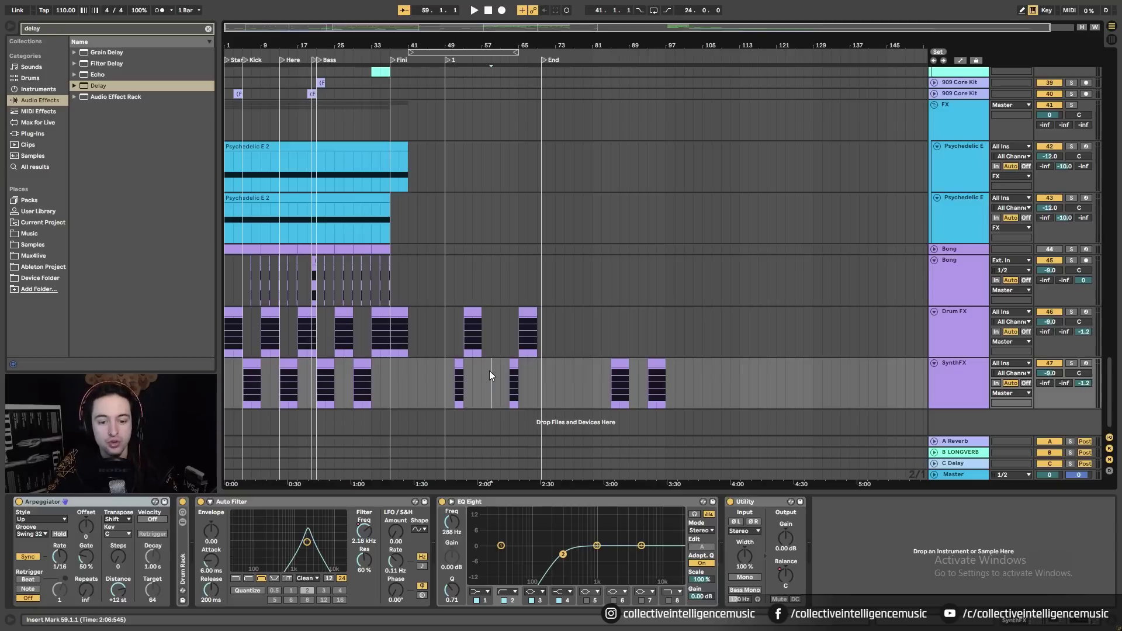
left_click_drag(487, 380, 521, 377)
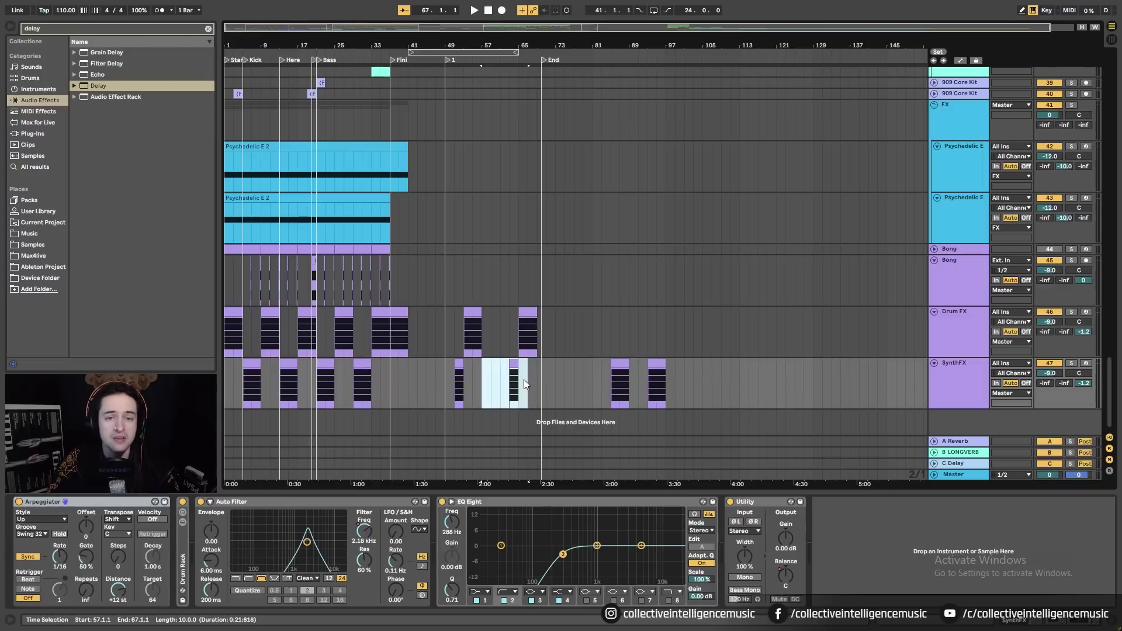
left_click(490, 386)
left_click(443, 374)
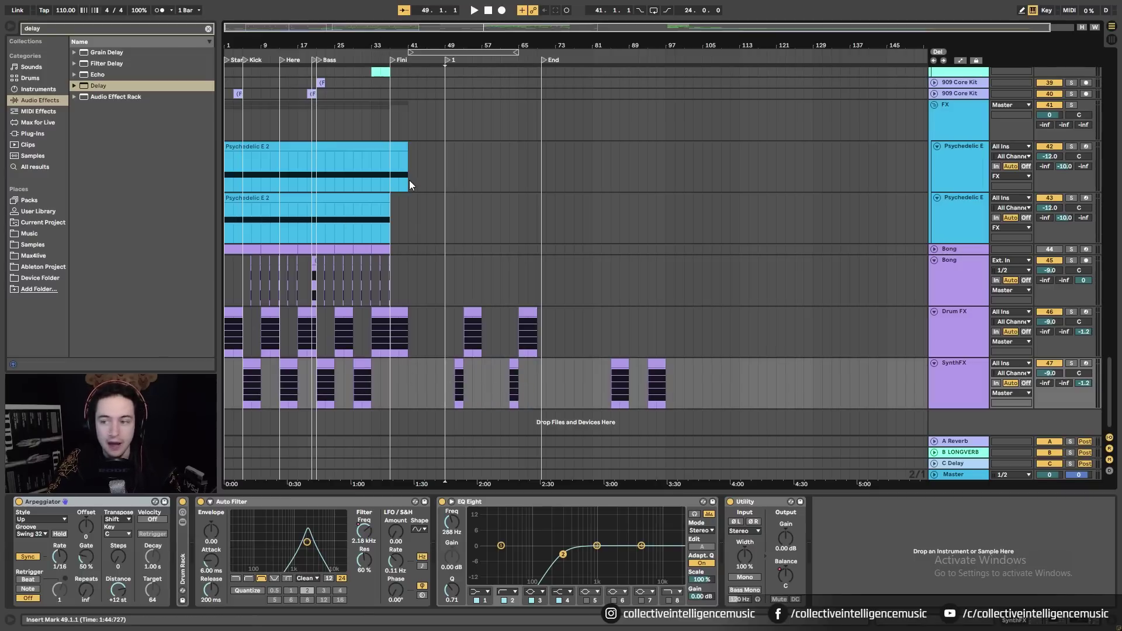
Audition the two Psychedelic E tracks and the collapsed Bong track by soloing them in turn from bar 1
left_click(373, 147)
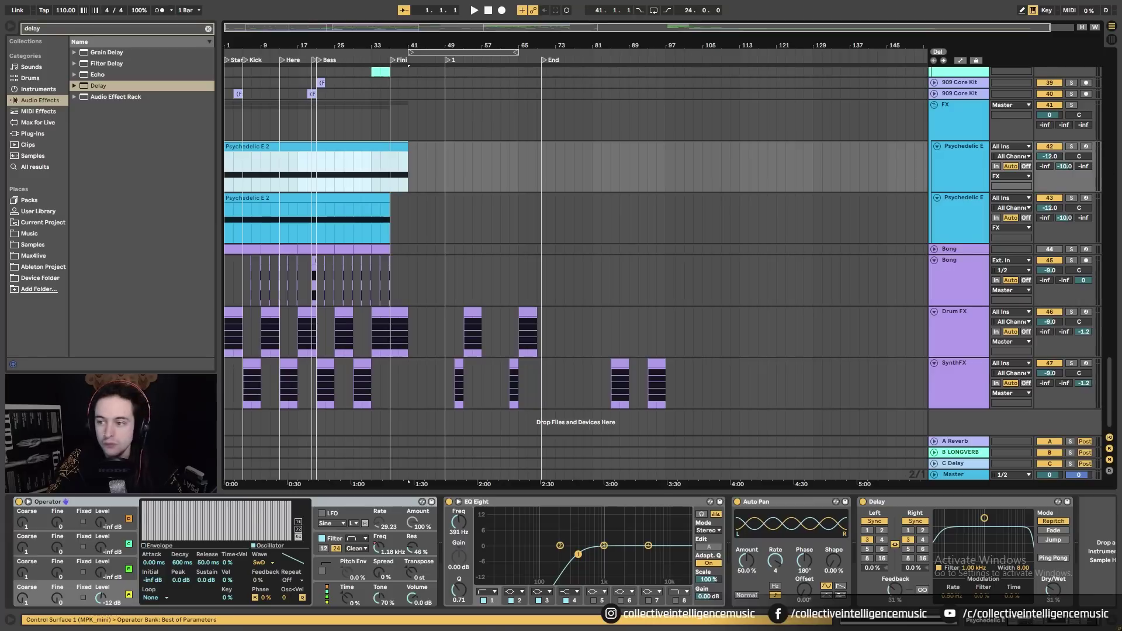
left_click(1071, 147)
key("space")
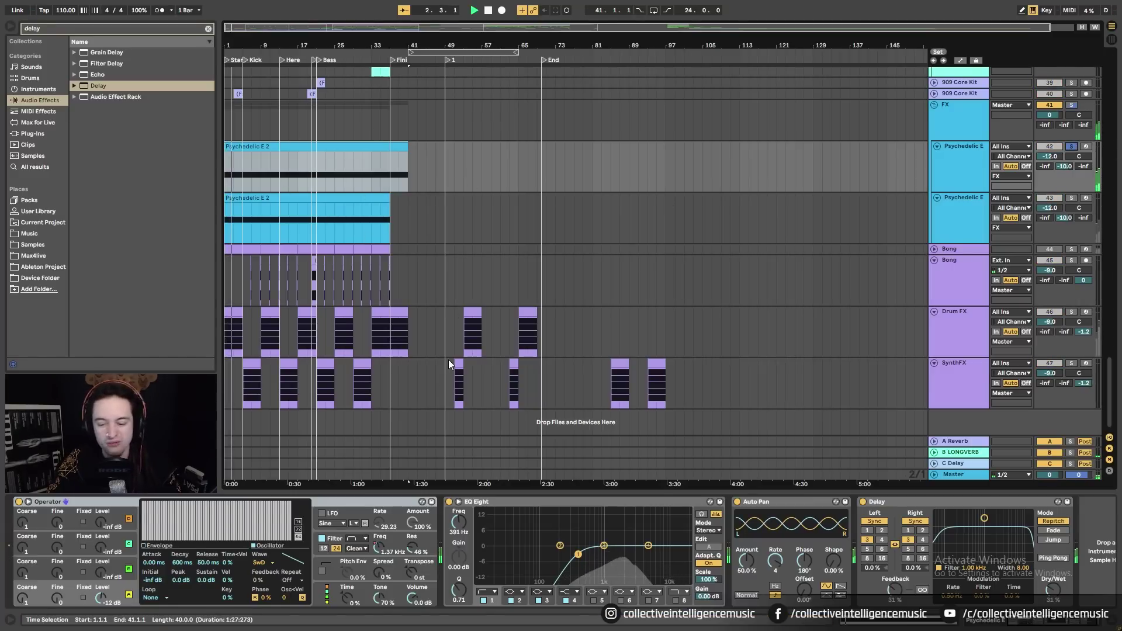
left_click(271, 205)
left_click(1071, 197)
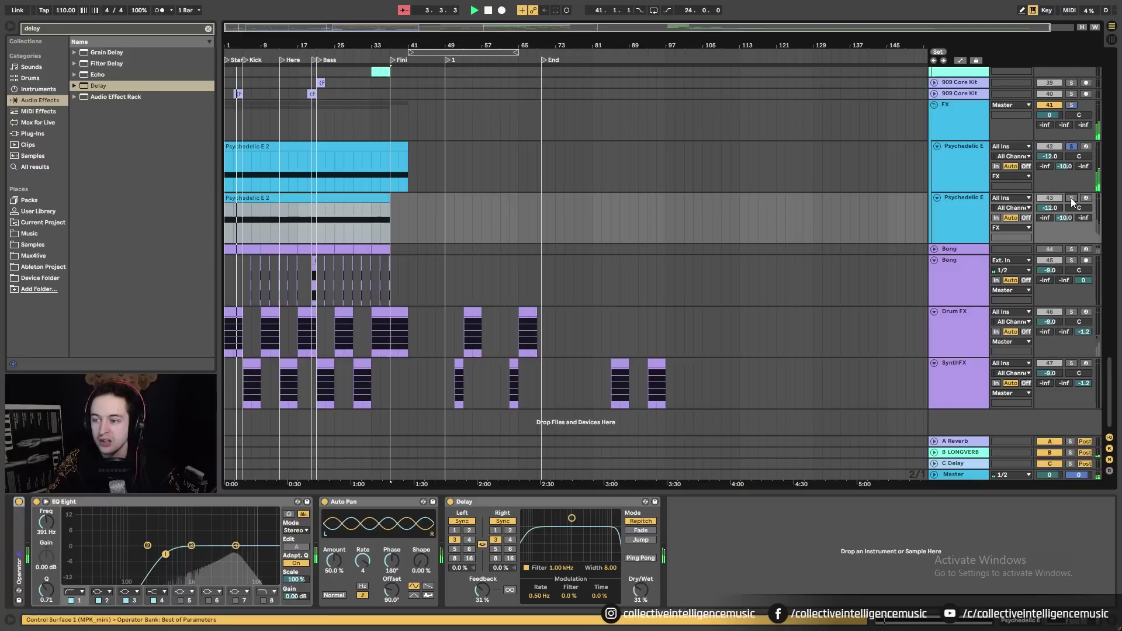
left_click(1071, 249)
left_click(1072, 251)
Copy the 38 Operator clip at bar 33 to bar 65 on the same track
left_click_drag(315, 47, 347, 47)
scroll(446, 274, "up", 4)
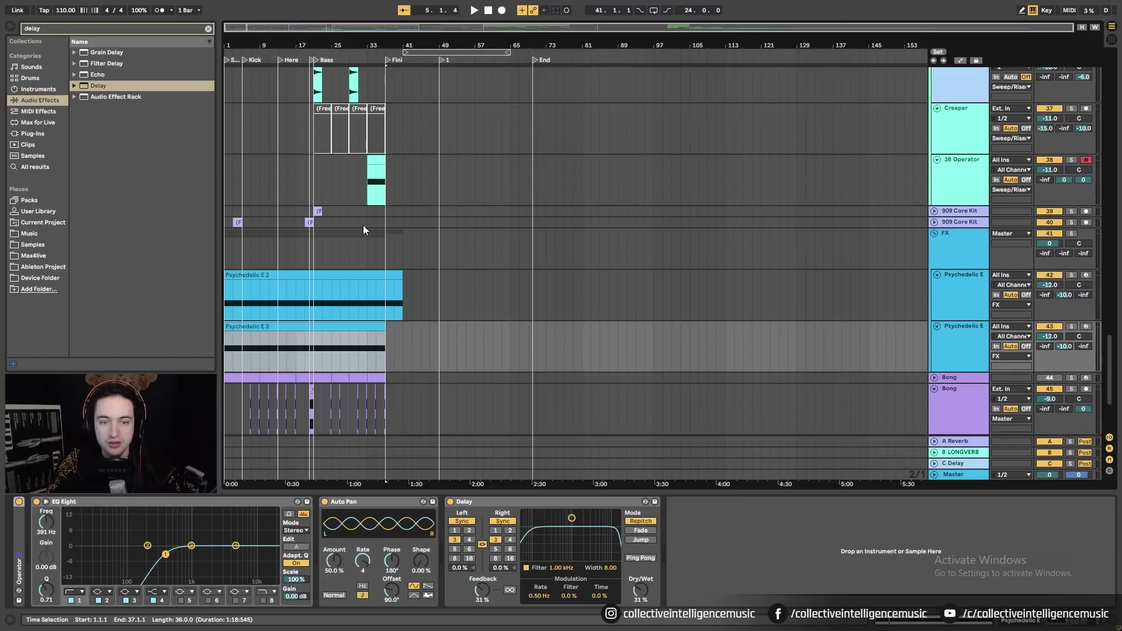
scroll(362, 229, "up", 3)
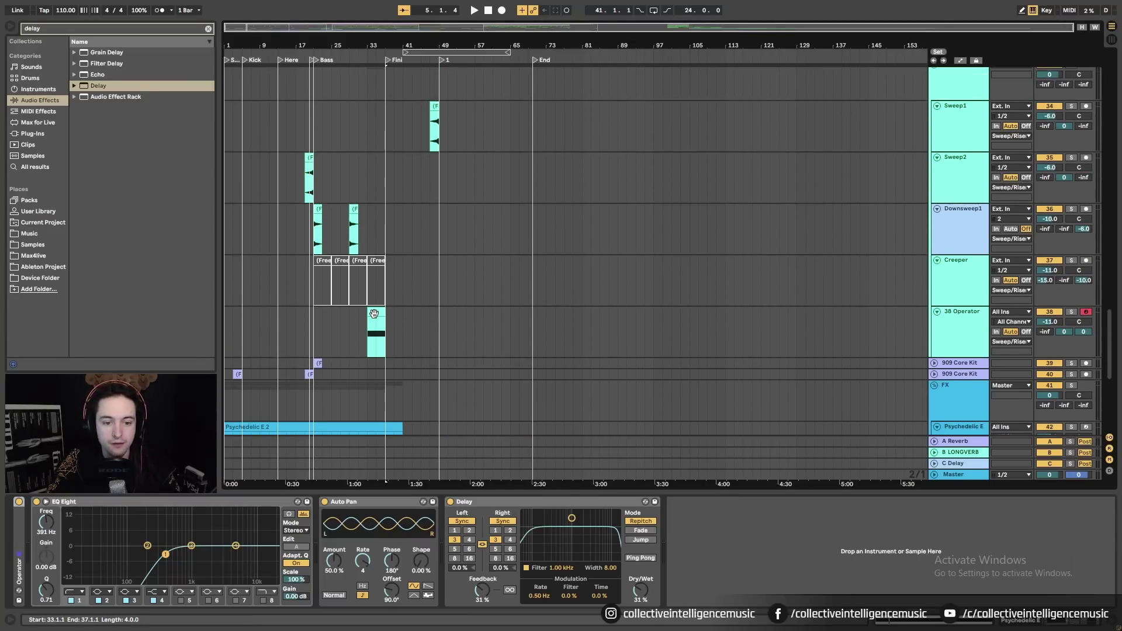
left_click(521, 325)
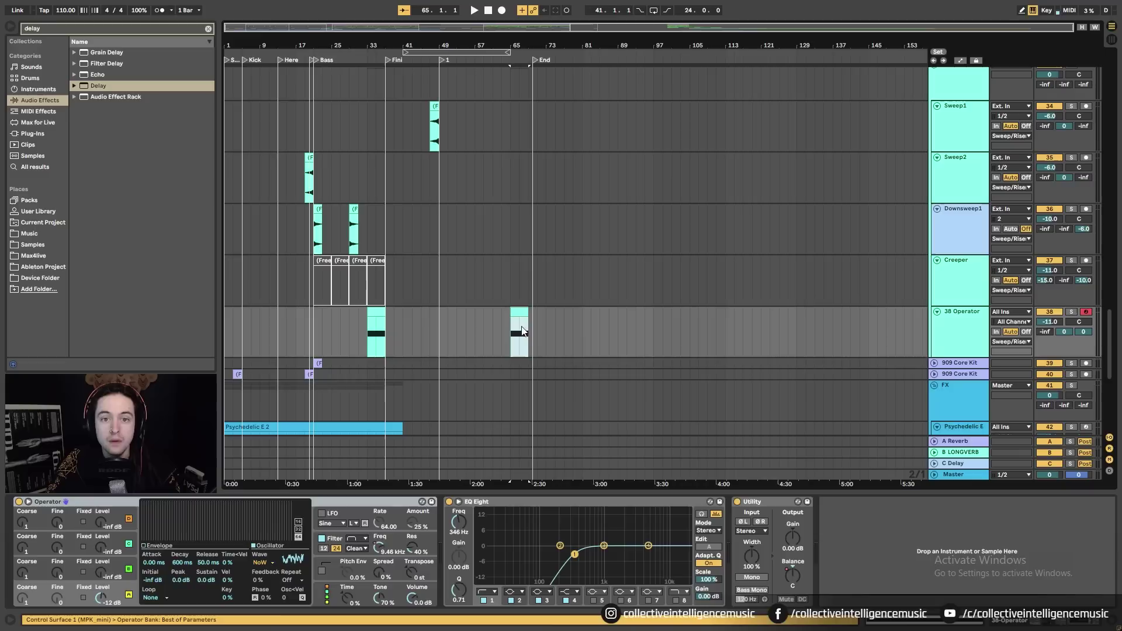
Solo the upper Lead 1 track and play its clip at bar 84
scroll(451, 191, "up", 2)
scroll(447, 199, "up", 2)
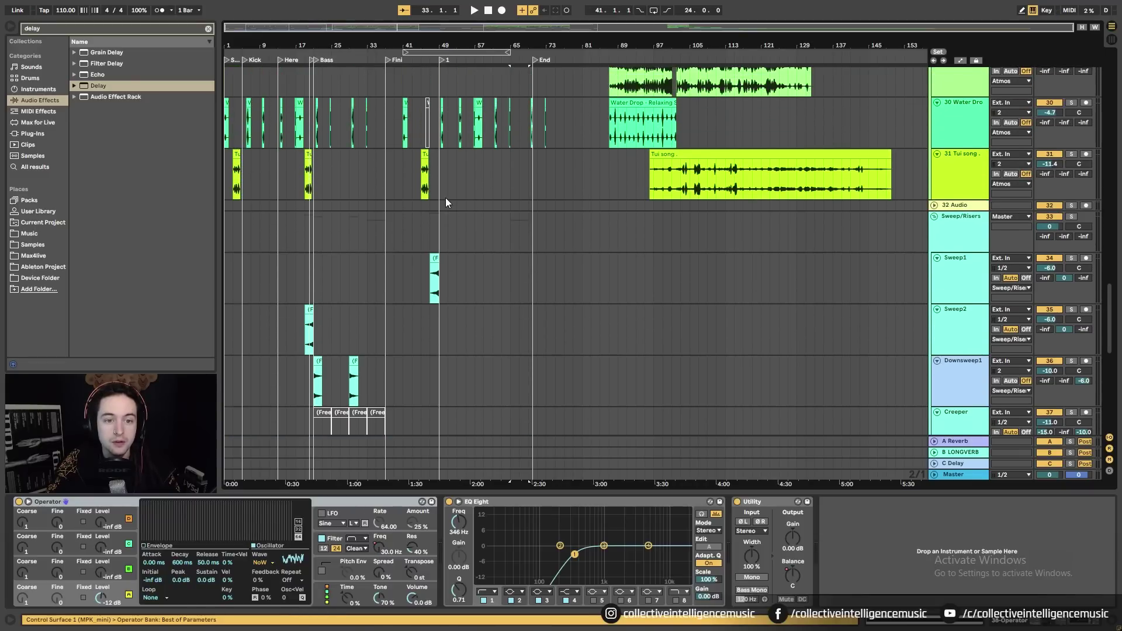
left_click(432, 224)
scroll(458, 232, "up", 5)
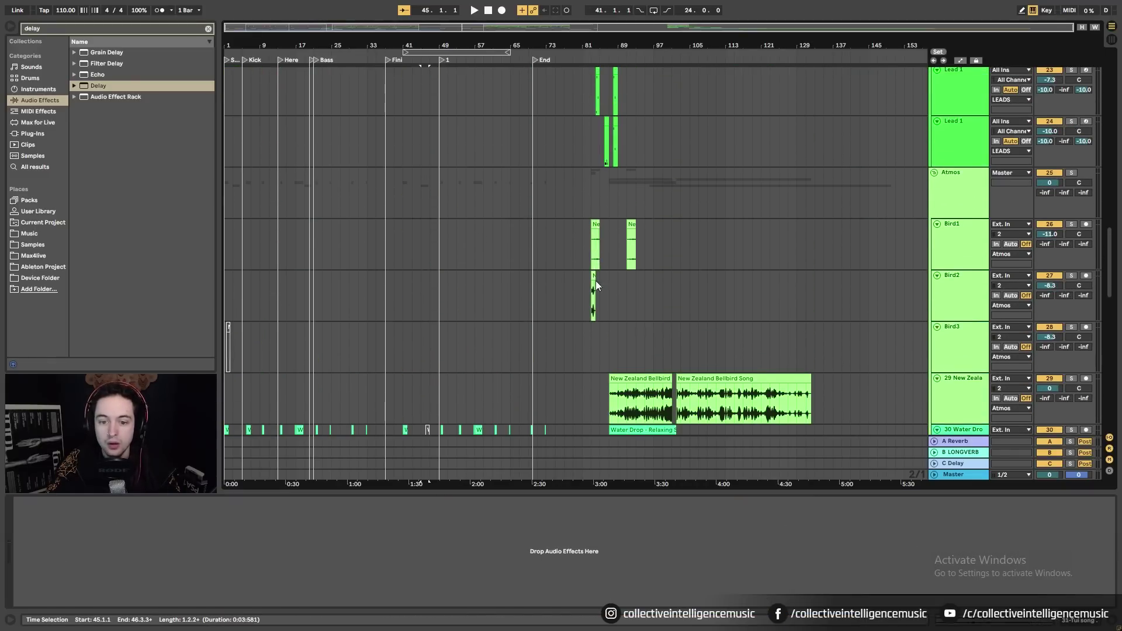
scroll(597, 318, "down", 1)
scroll(605, 317, "up", 3)
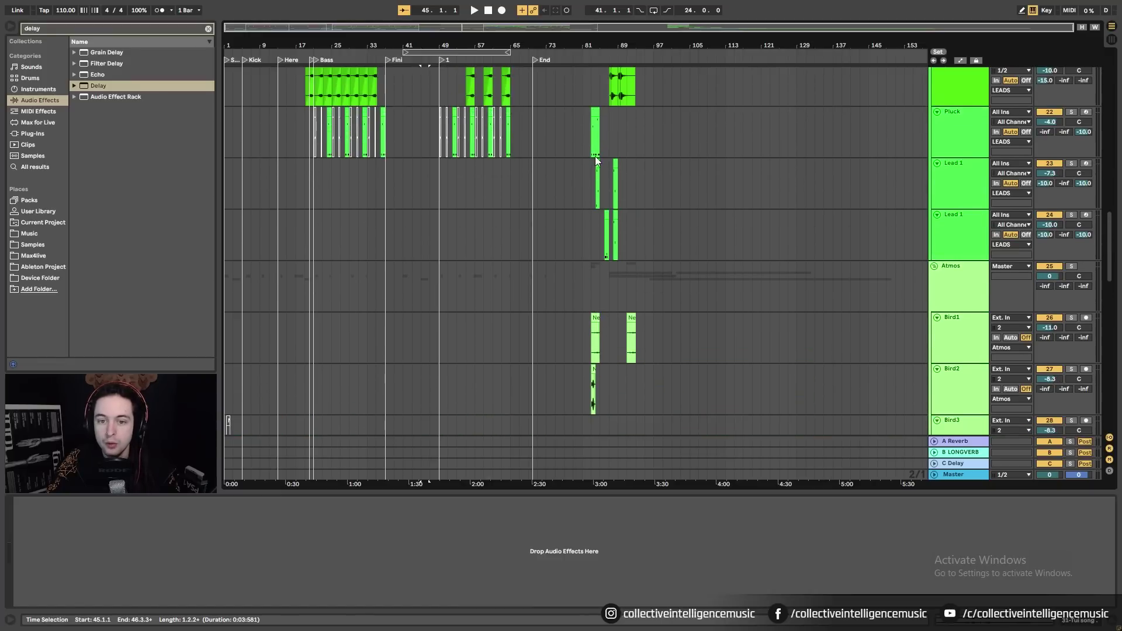
left_click(596, 166)
left_click(1073, 164)
key("space")
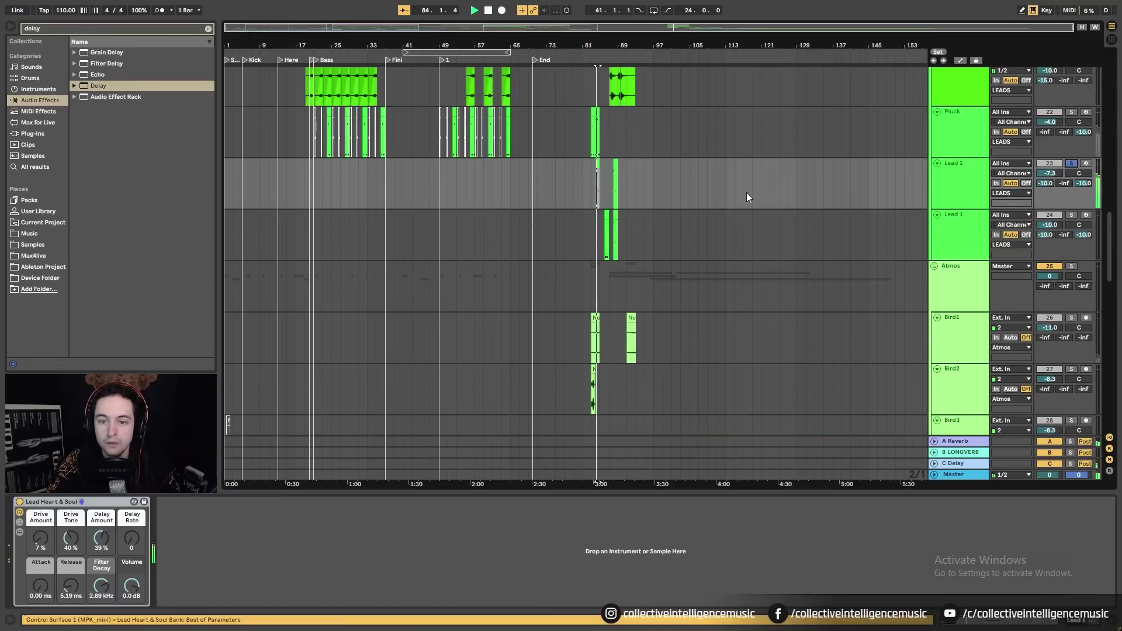
Solo the lower Lead 1 track and play its clips at bars 86 and 88
left_click(607, 230)
left_click(1070, 215)
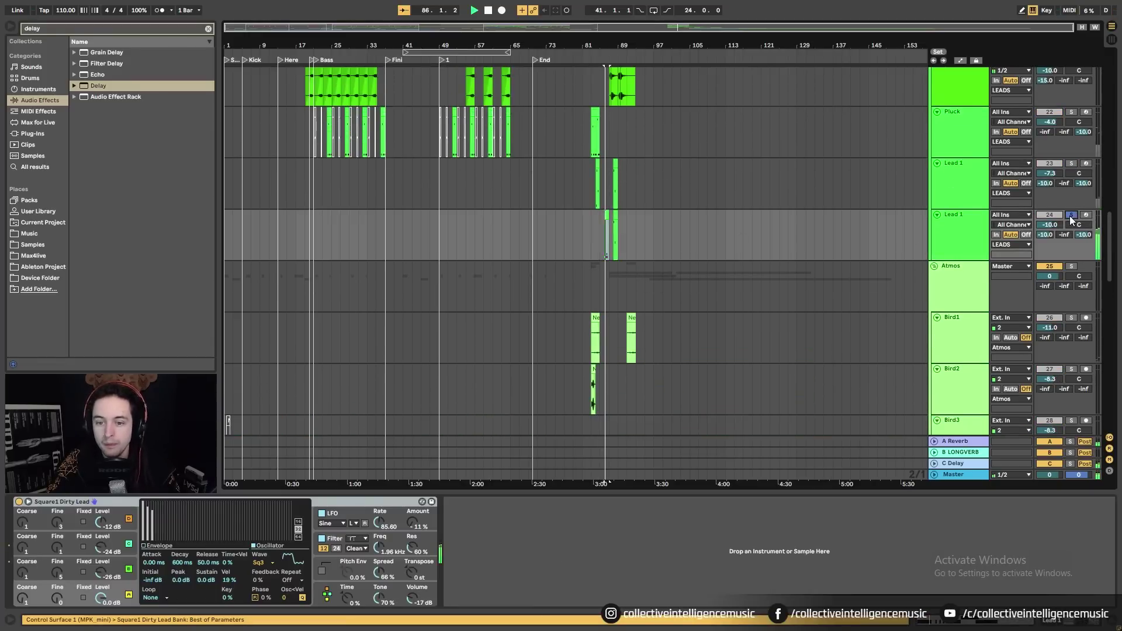
left_click(614, 217)
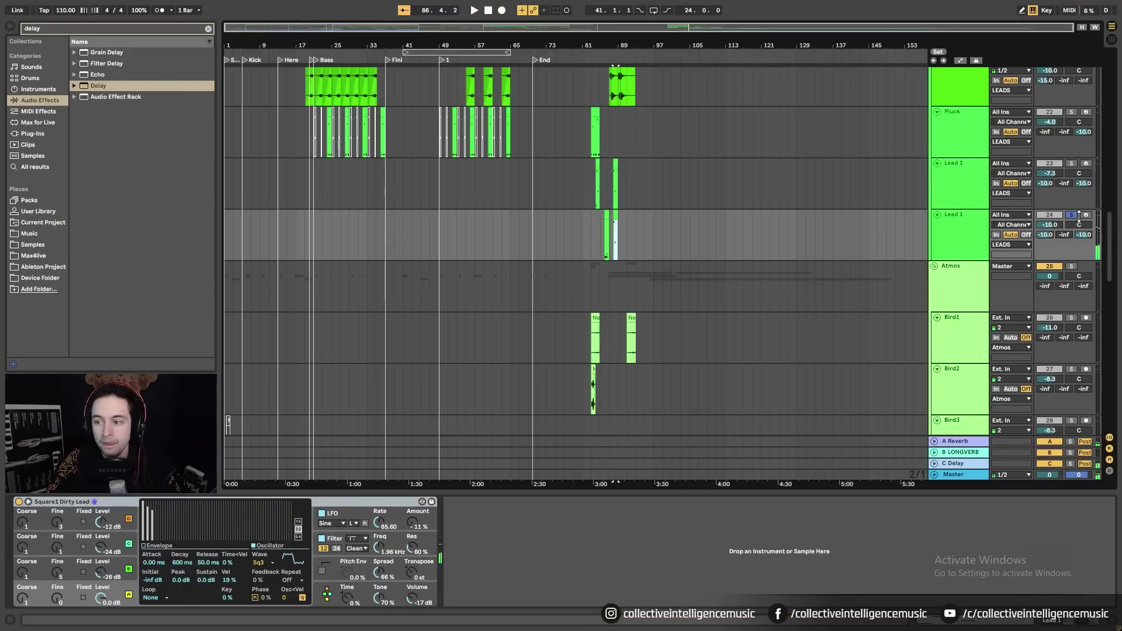
key("space")
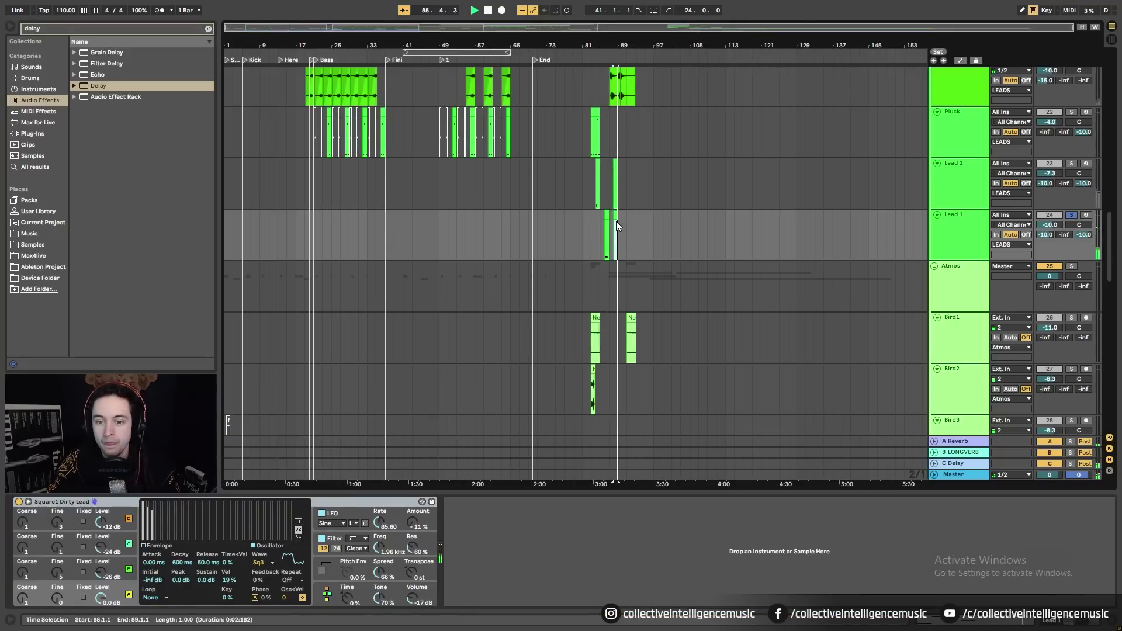
Move the lower Lead 1 track's clip from bar 88 to bar 59
left_click_drag(616, 222, 488, 237)
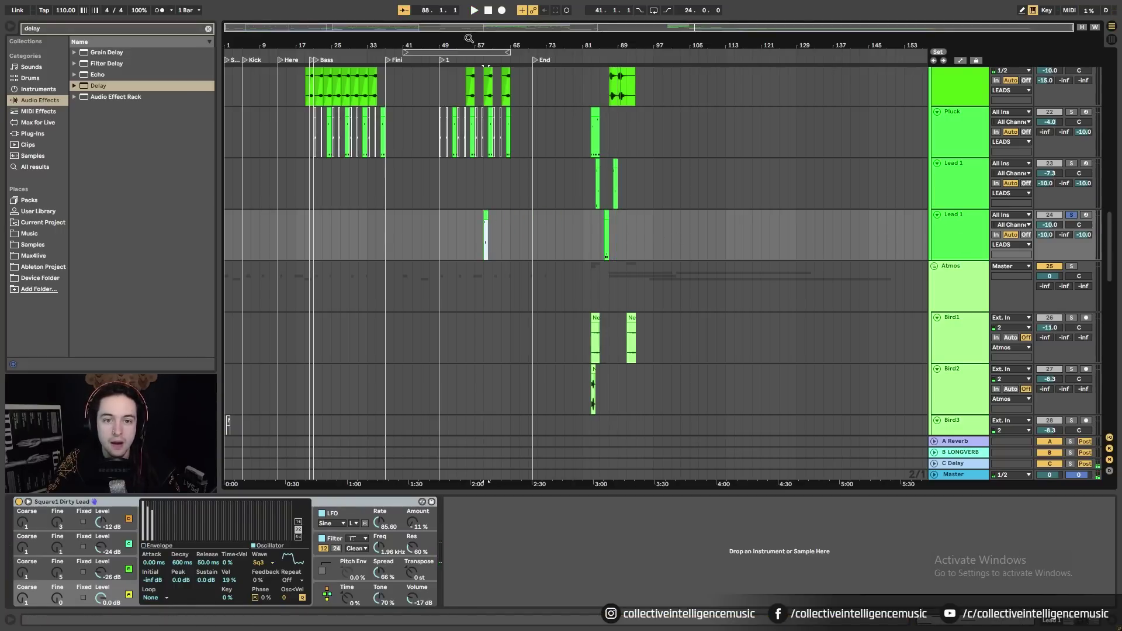
left_click_drag(468, 36, 472, 142)
left_click_drag(382, 46, 482, 35)
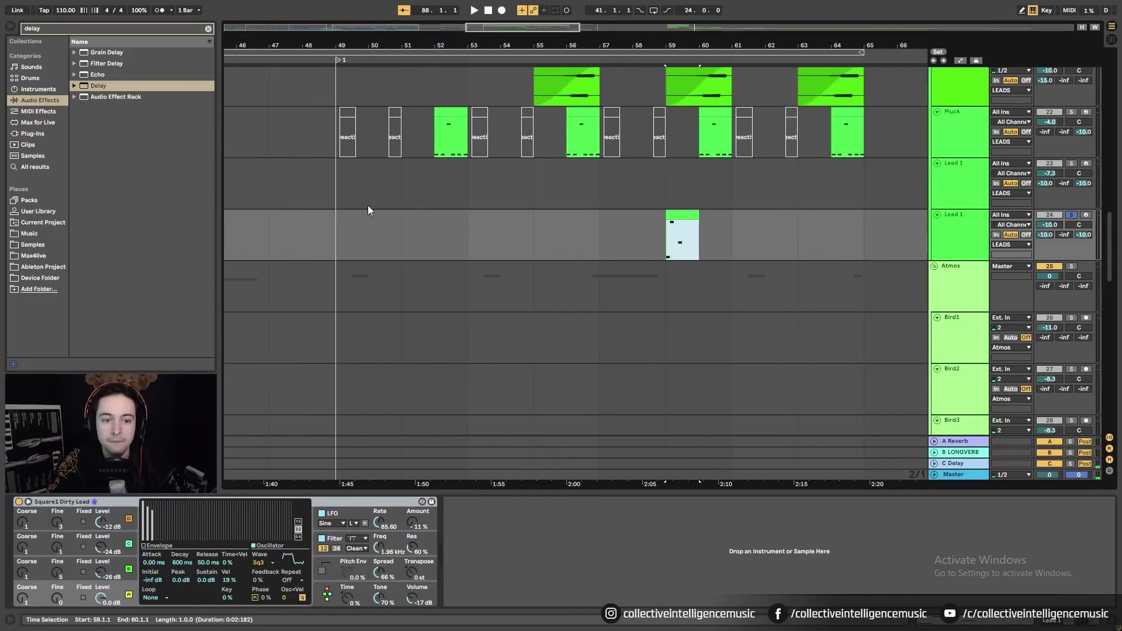
Start playback from bar 49 and move the lower Lead 1 track's clip from bar 59 to bar 51
left_click(347, 221)
key("space")
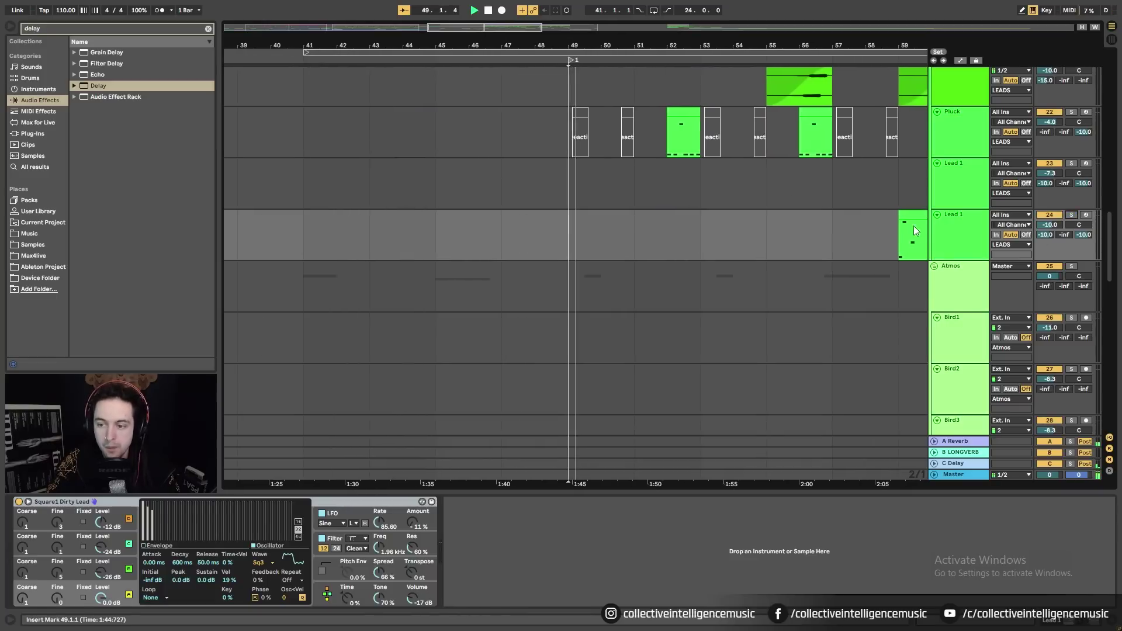
left_click_drag(912, 220, 661, 241)
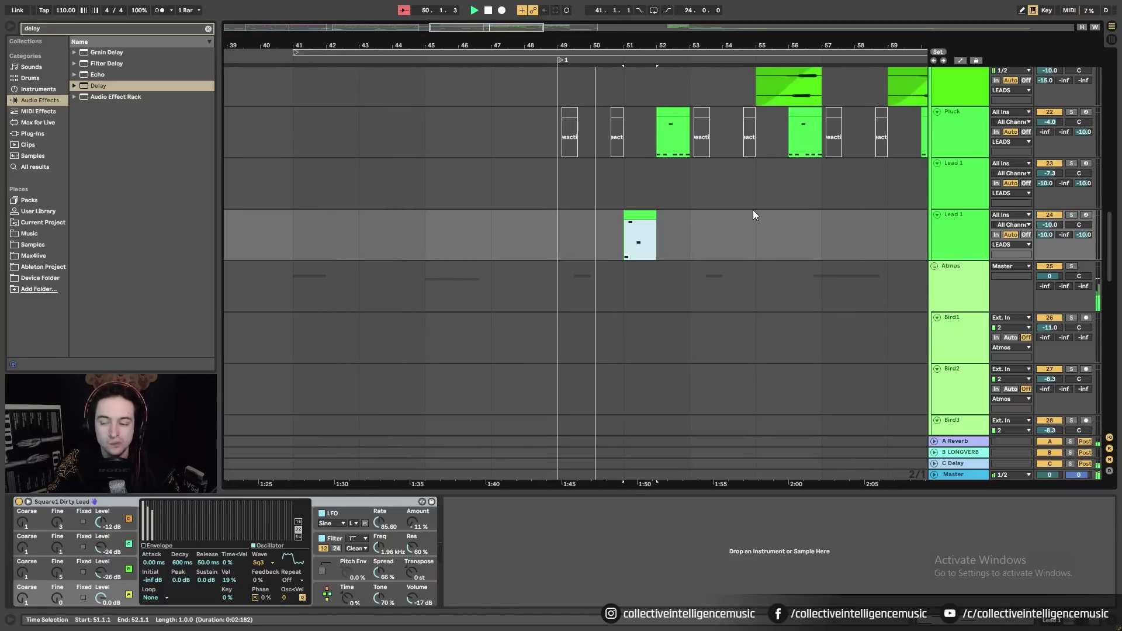
left_click_drag(622, 46, 620, 44)
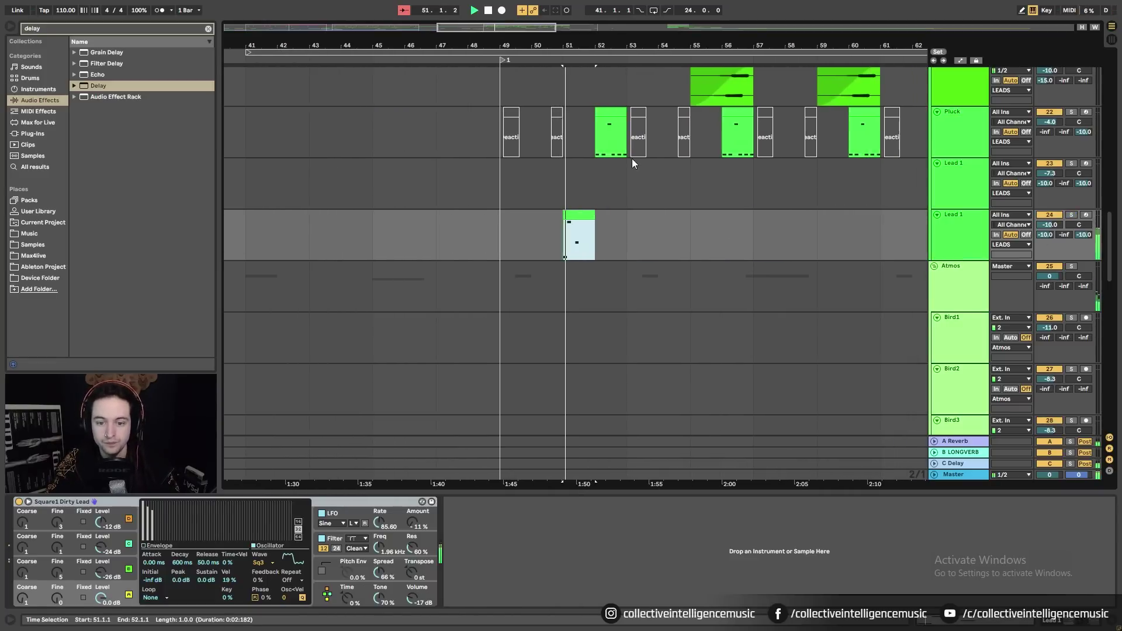
Set the lower Lead 1 track's volume to -16 dB, and move its clip to bar 53
left_click(1049, 225)
left_click_drag(1050, 225, 1050, 227)
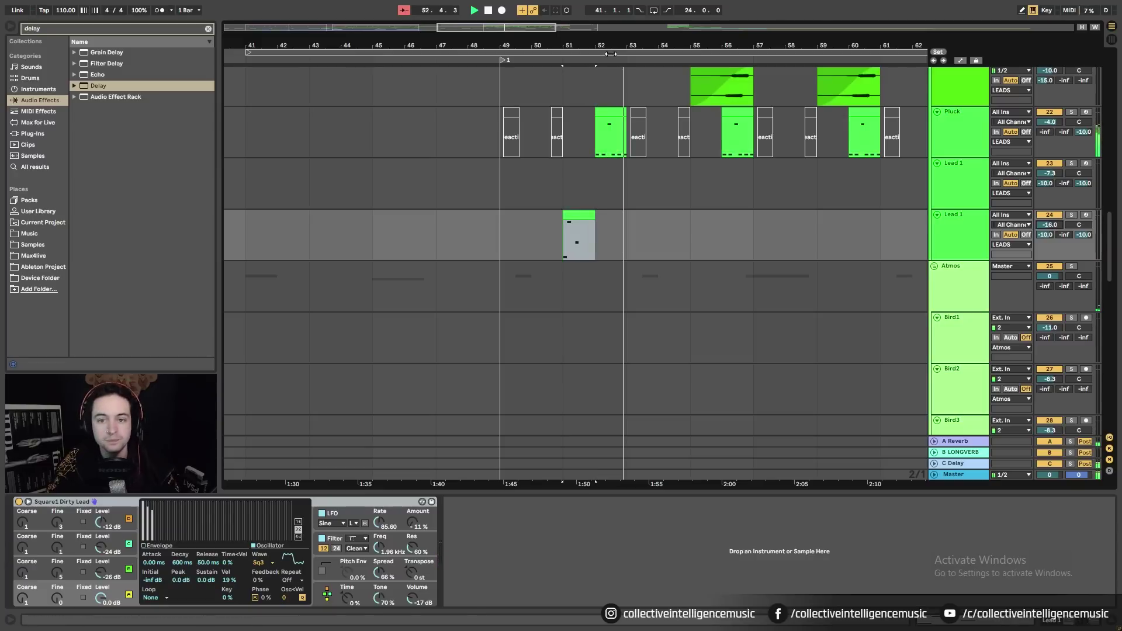
left_click_drag(582, 239, 645, 239)
left_click_drag(656, 47, 563, 45)
left_click(378, 243)
key("space")
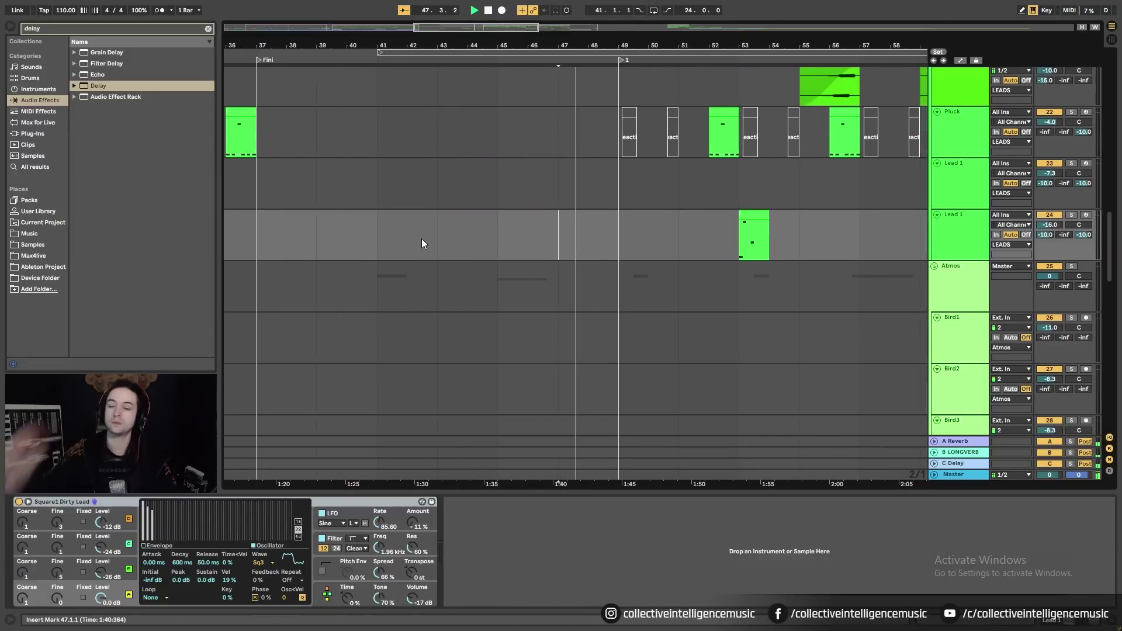
Duplicate the eight-bar section of the lower Lead 1 track twice so its clip repeats at bars 61 and 69
left_click_drag(608, 233, 842, 236)
key("ctrl+d")
left_click_drag(628, 46, 550, 32)
key("ctrl+d")
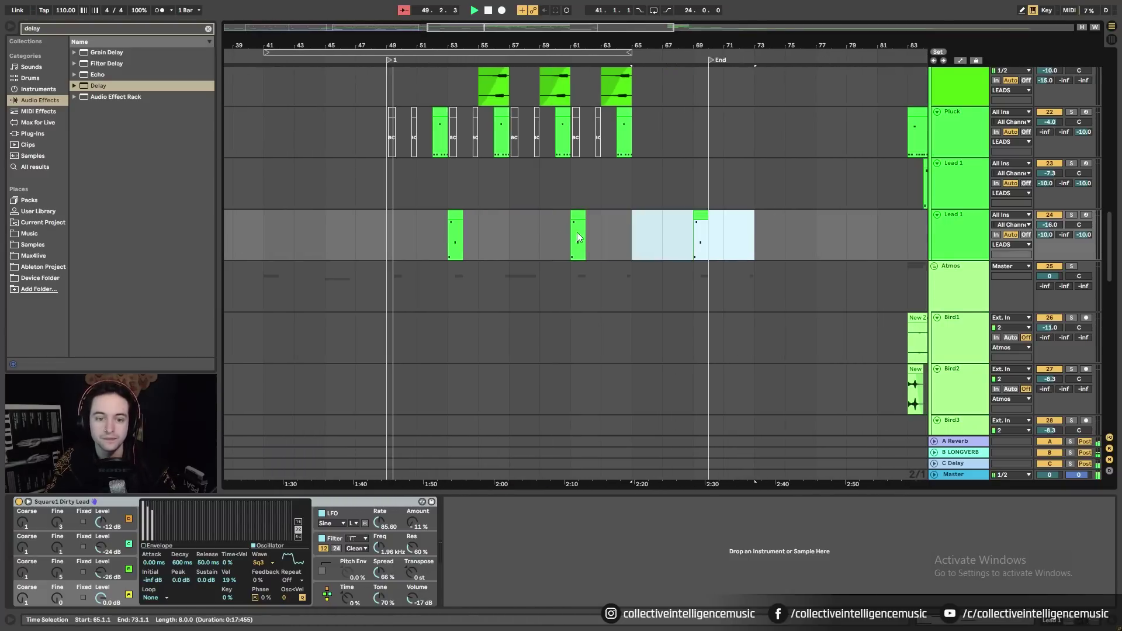
left_click(546, 238)
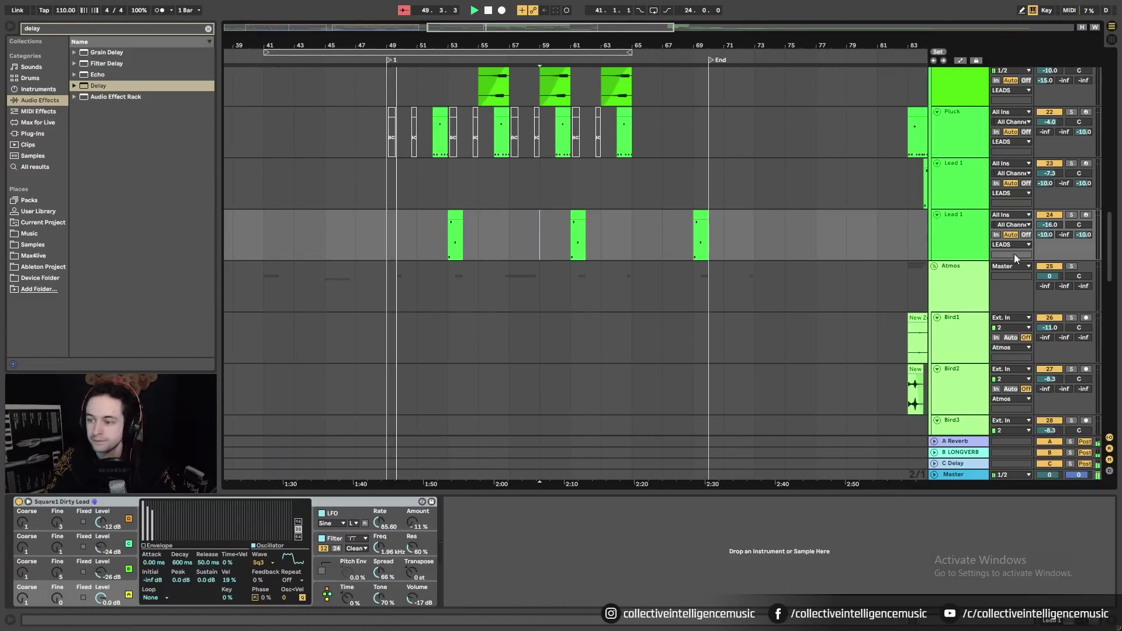
left_click(973, 230)
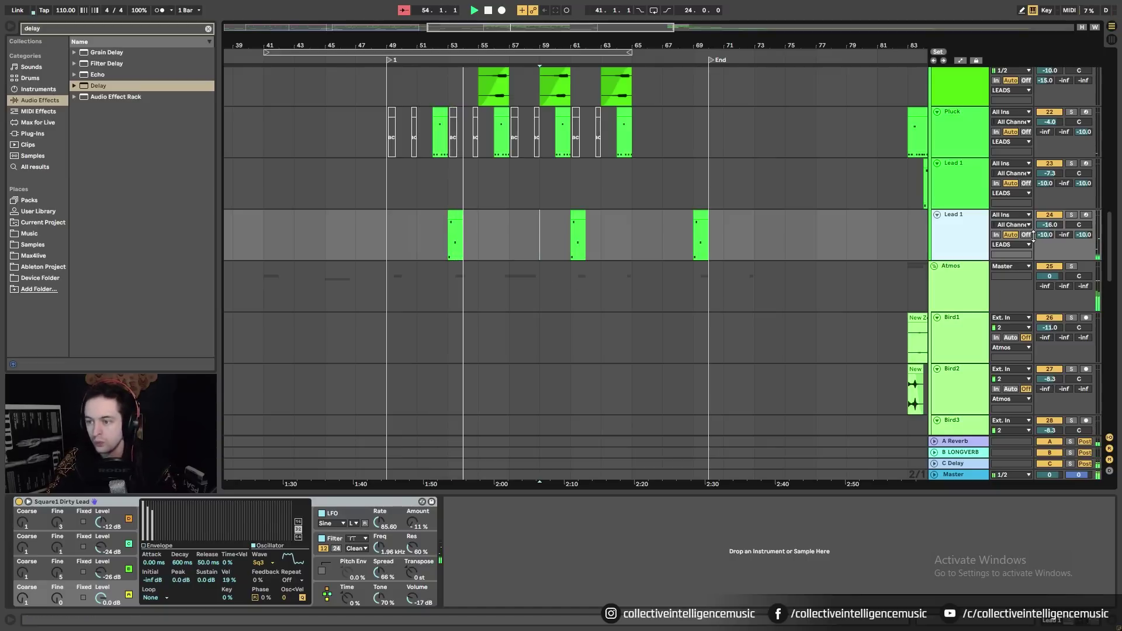
Solo the lower Lead 1 track and play its clip at bar 53
left_click(460, 215)
left_click(1071, 215)
key("space")
key("space")
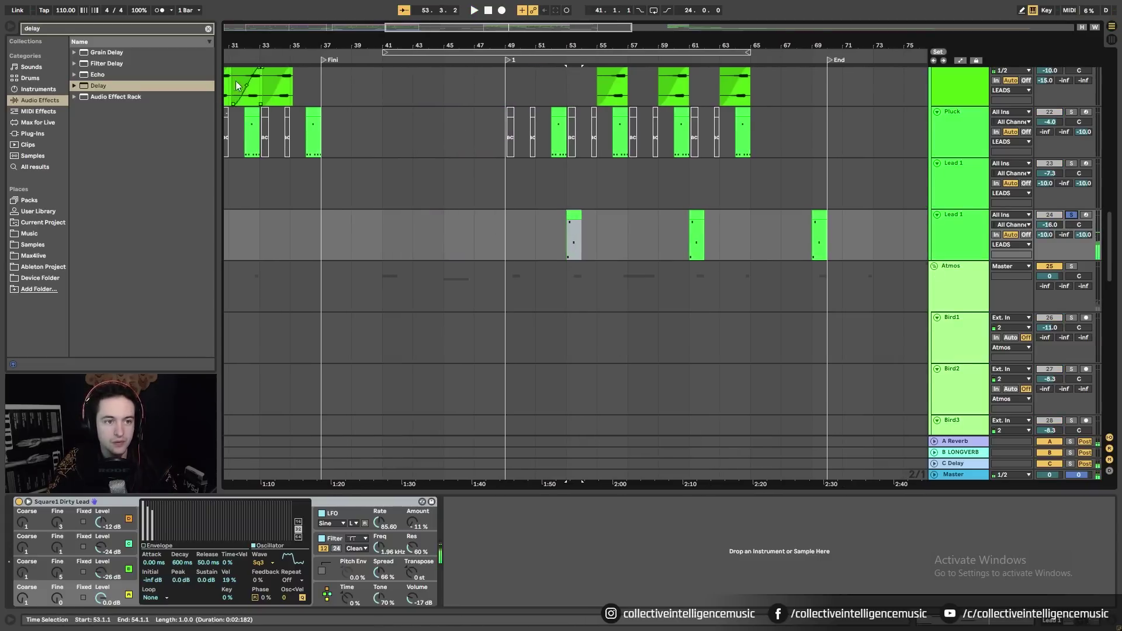
Try a Delay effect on the soloed Lead 1 track and remove it again
double_click(101, 86)
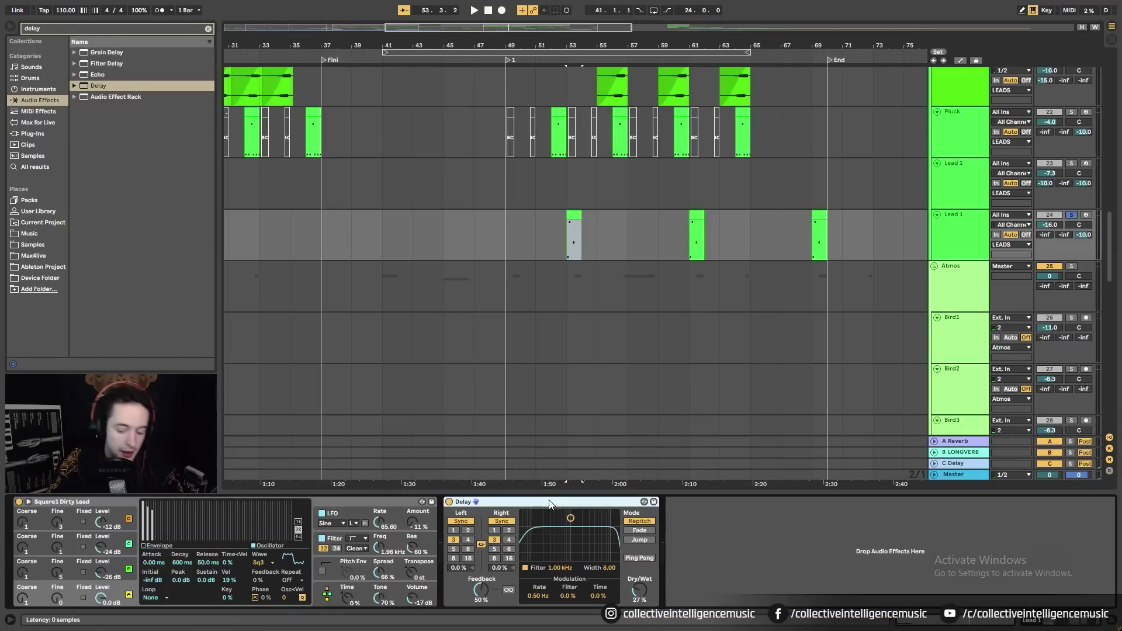
key("Delete")
Search the audio effects for "rev" and add a Reverb to the soloed Lead 1 track
key("ctrl+f")
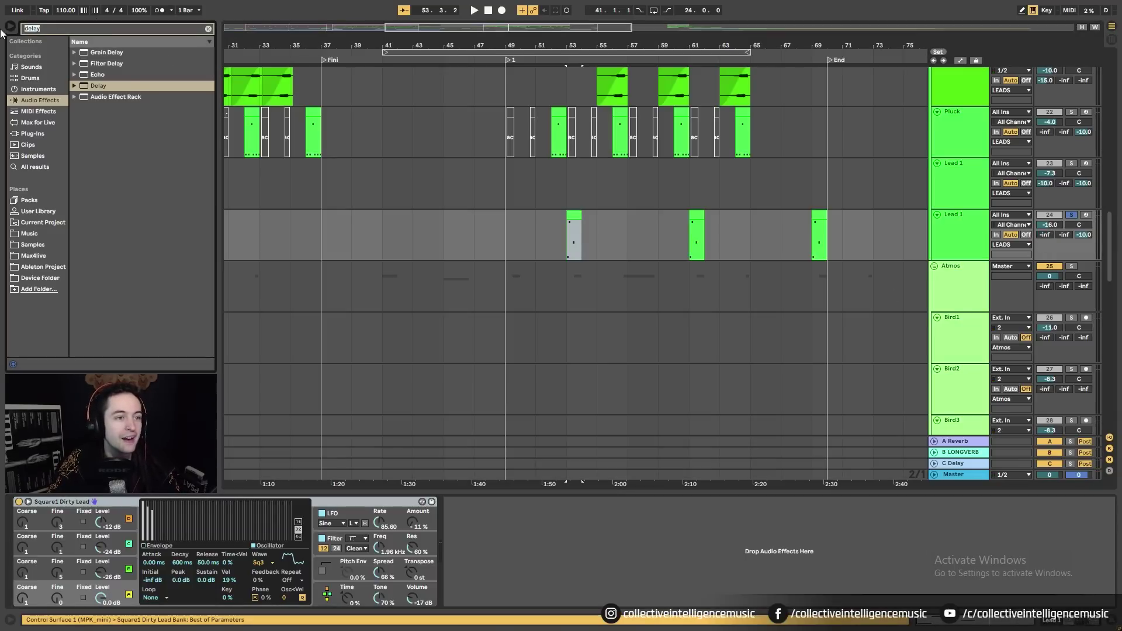
key("BackSpace")
key("BackSpace")
key("BackSpace")
key("BackSpace")
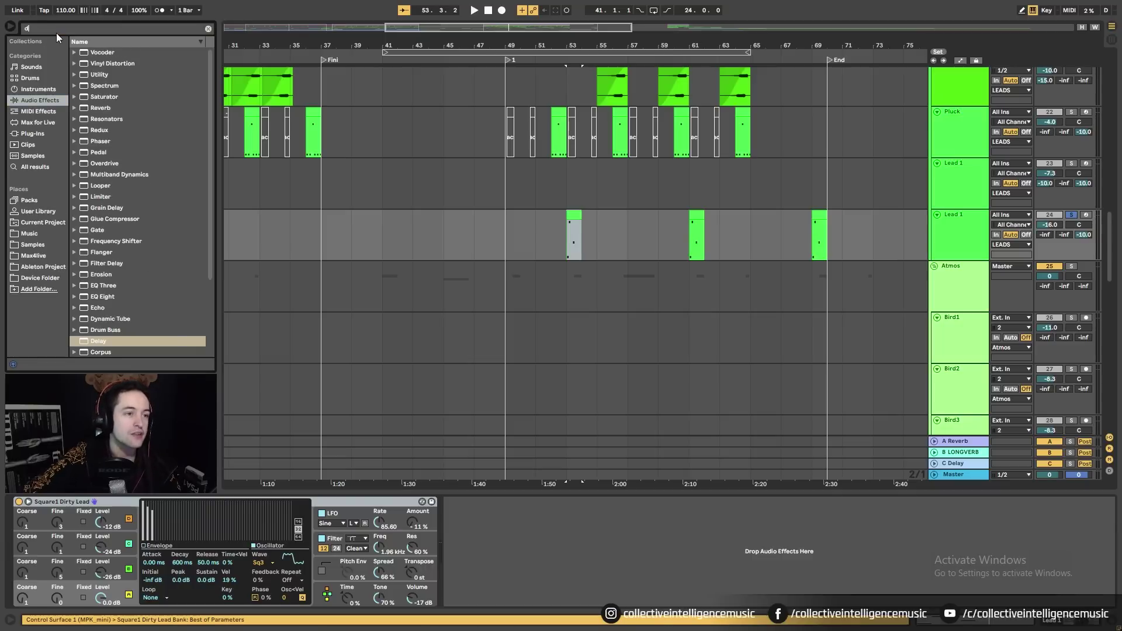
key("BackSpace")
type("rev")
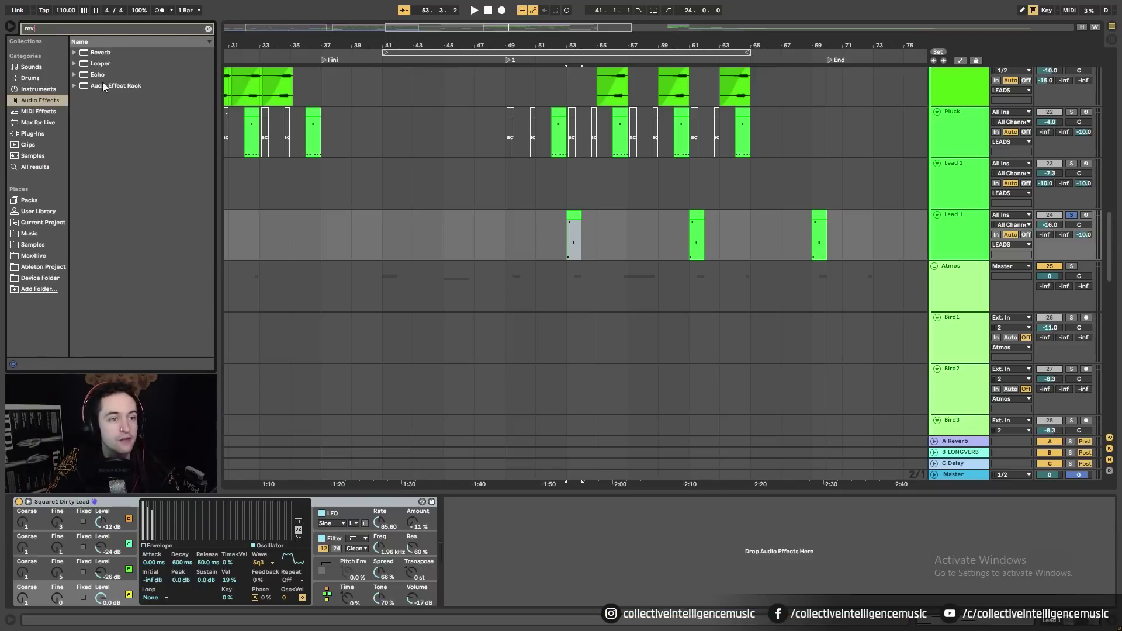
left_click(96, 54)
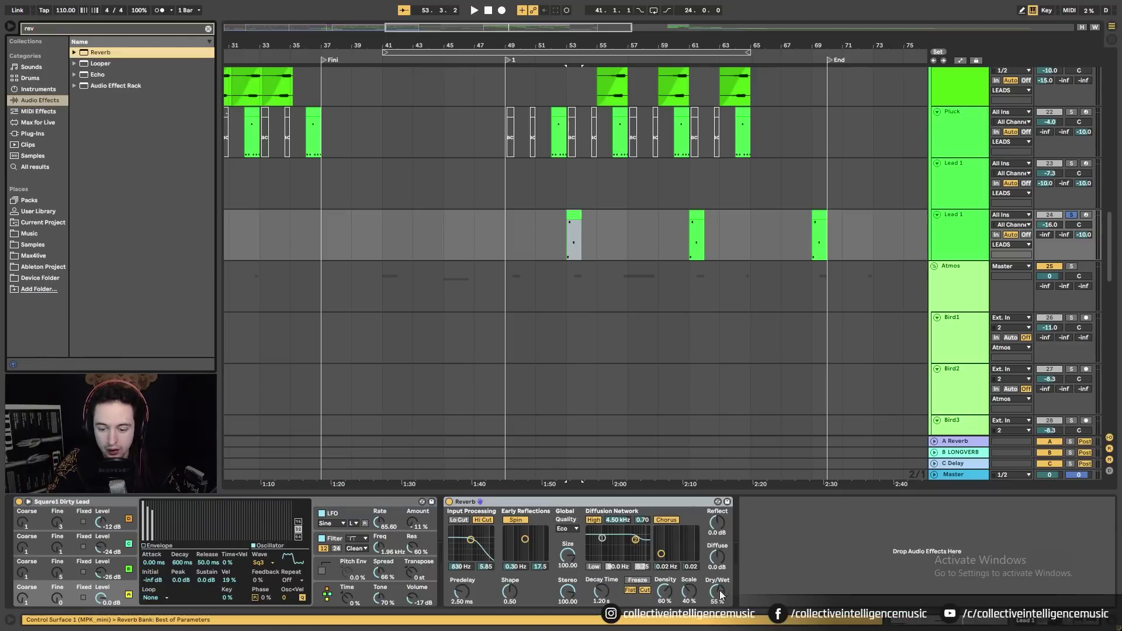
Set the Reverb's dry/wet to 40% and its decay time to 12.9 s while auditioning the clip
left_click_drag(720, 595, 721, 614)
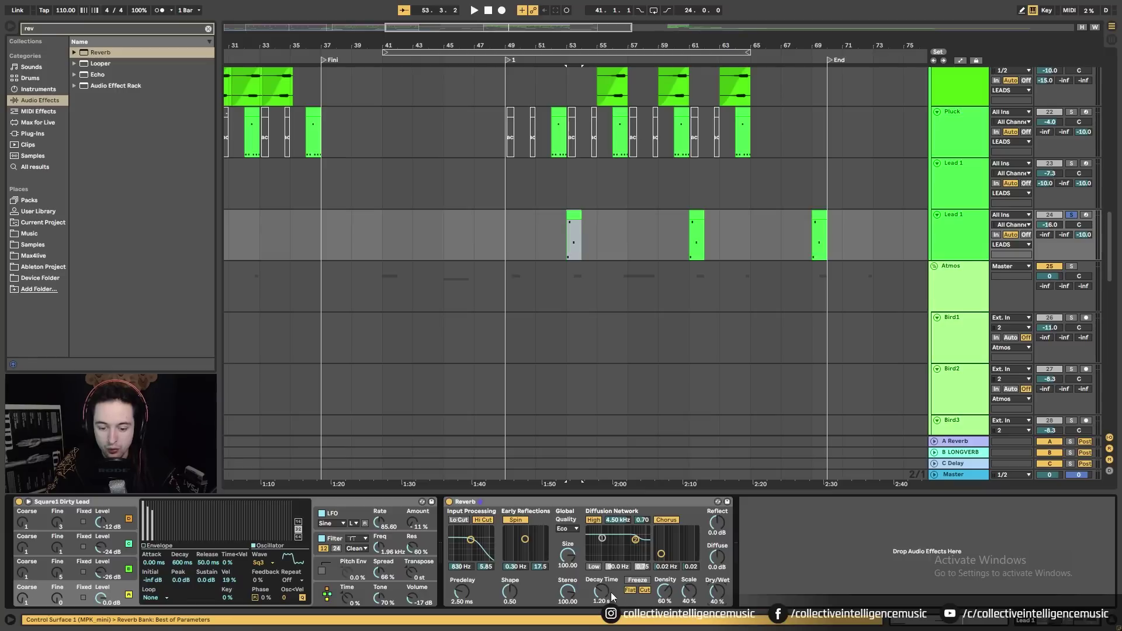
left_click_drag(612, 594, 612, 561)
key("space")
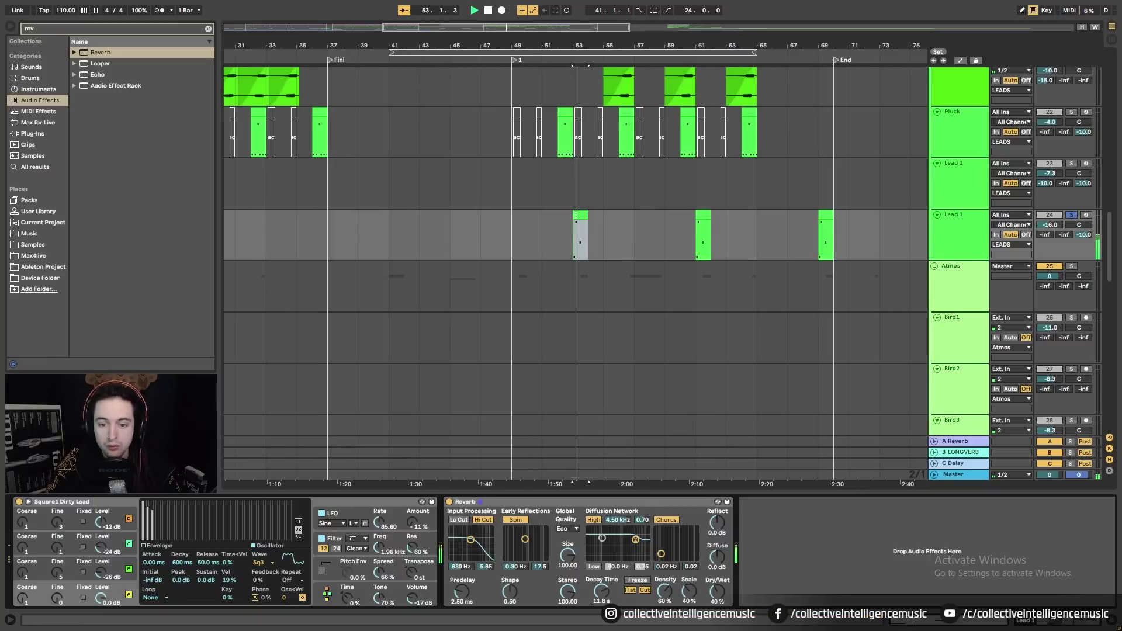
left_click_drag(607, 591, 607, 587)
Switch the Reverb's input filter from high cut to low cut and set its frequency to 3.31 kHz
left_click(482, 519)
left_click(467, 519)
key("space")
key("space")
left_click_drag(470, 543, 482, 542)
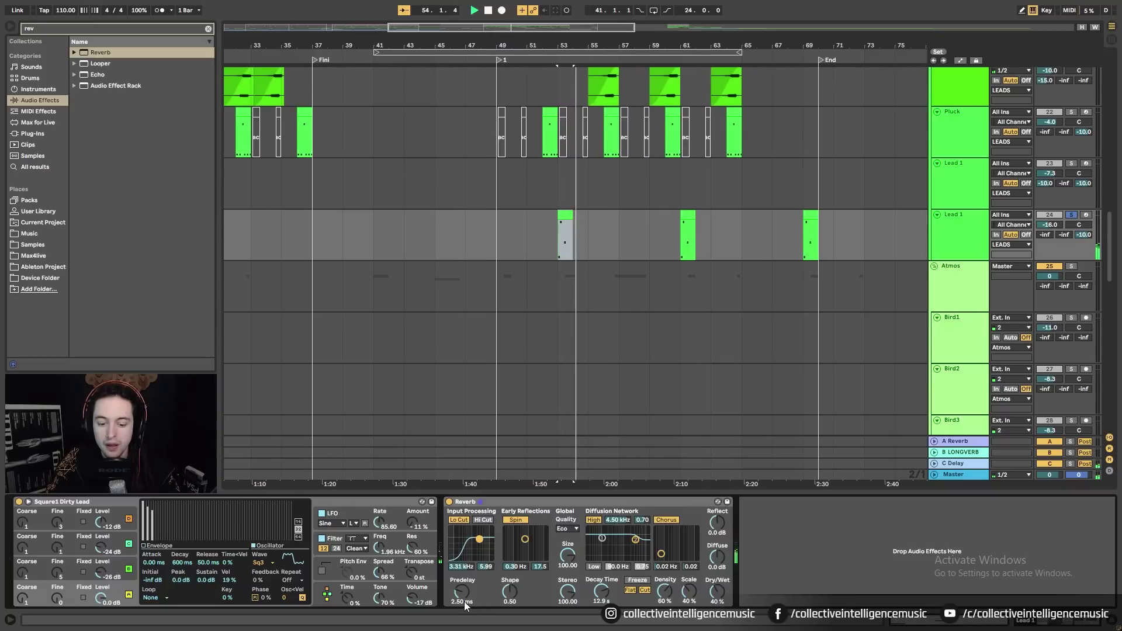
Set the Reverb's predelay to 0.50 ms and its dry/wet to 70% while replaying the clip
key("space")
key("space")
left_click_drag(461, 591, 460, 602)
key("space")
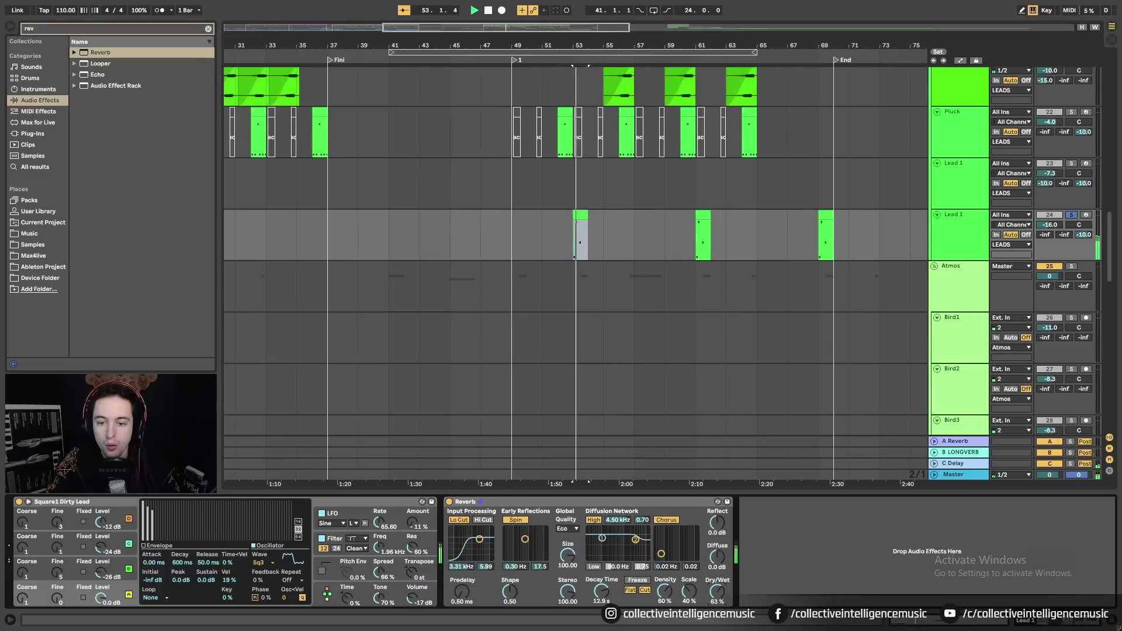
left_click_drag(717, 591, 717, 589)
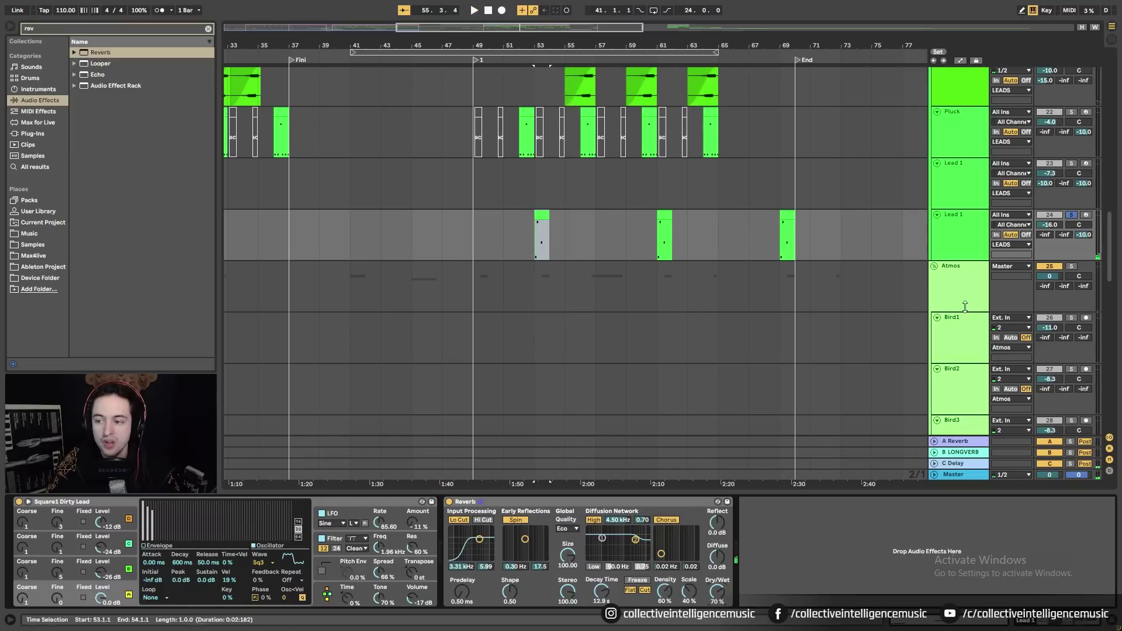
Unsolo the lower Lead 1 track and, while playing from bar 49, set its volume to -13 dB
left_click(1074, 214)
left_click(468, 228)
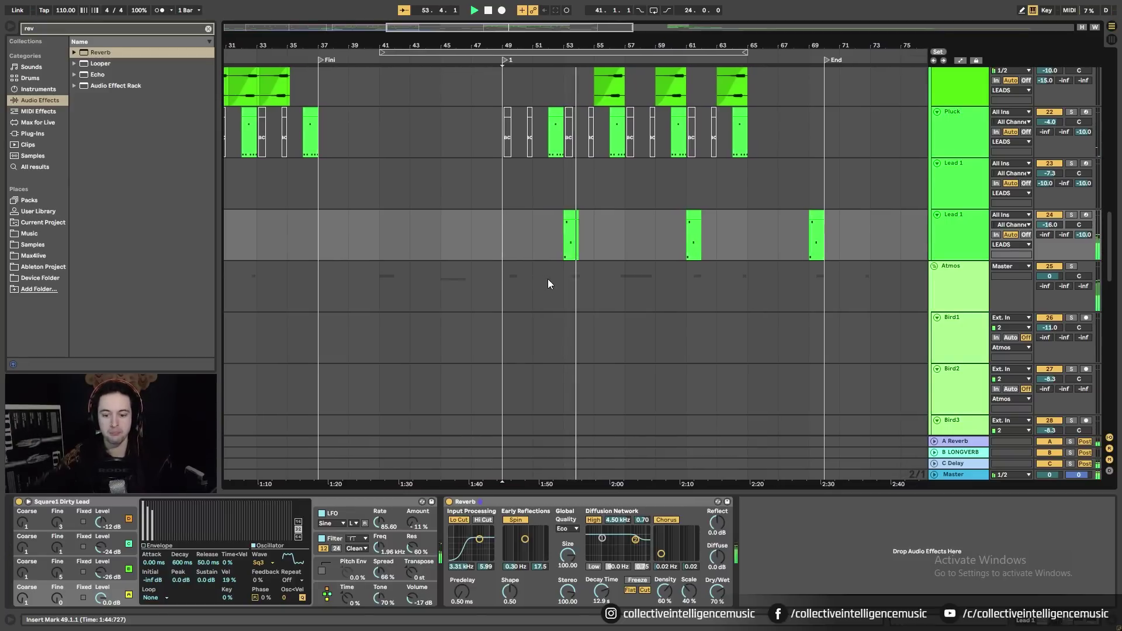
left_click_drag(1051, 225, 1051, 211)
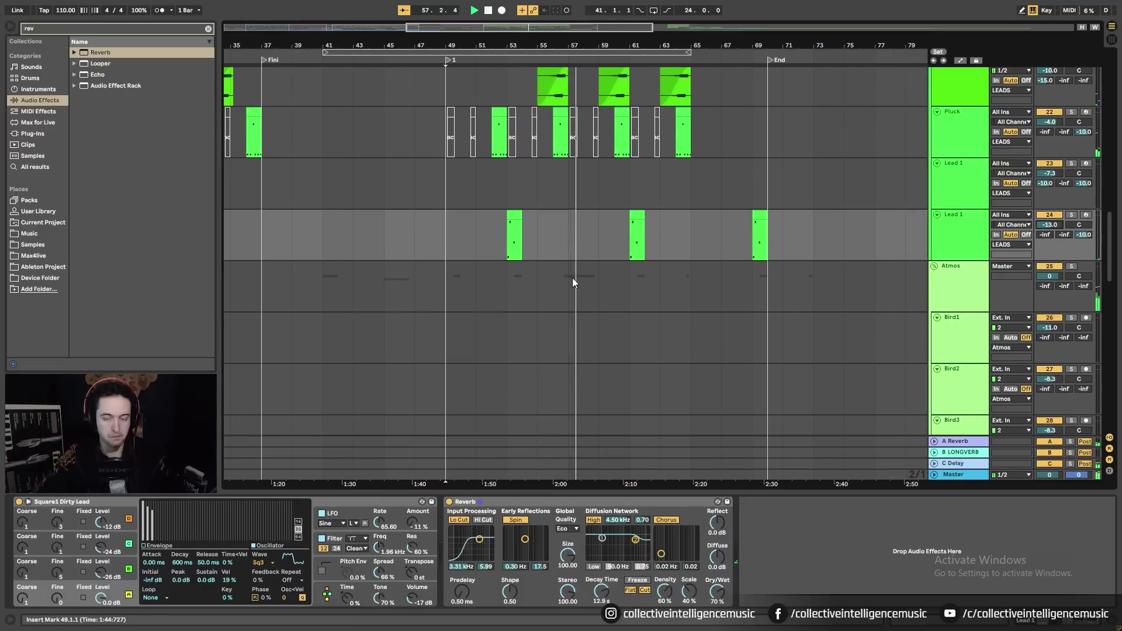
Reactivate the deactivated ARP 1 clips from bar 57 to bar 65
scroll(590, 273, "down", 3)
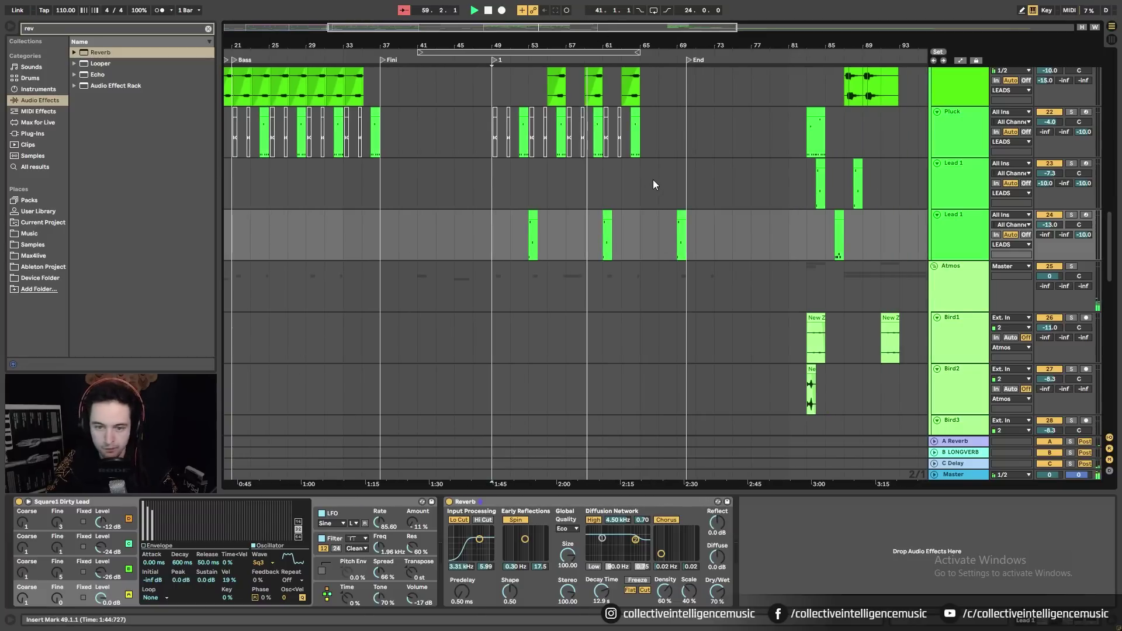
scroll(653, 179, "up", 5)
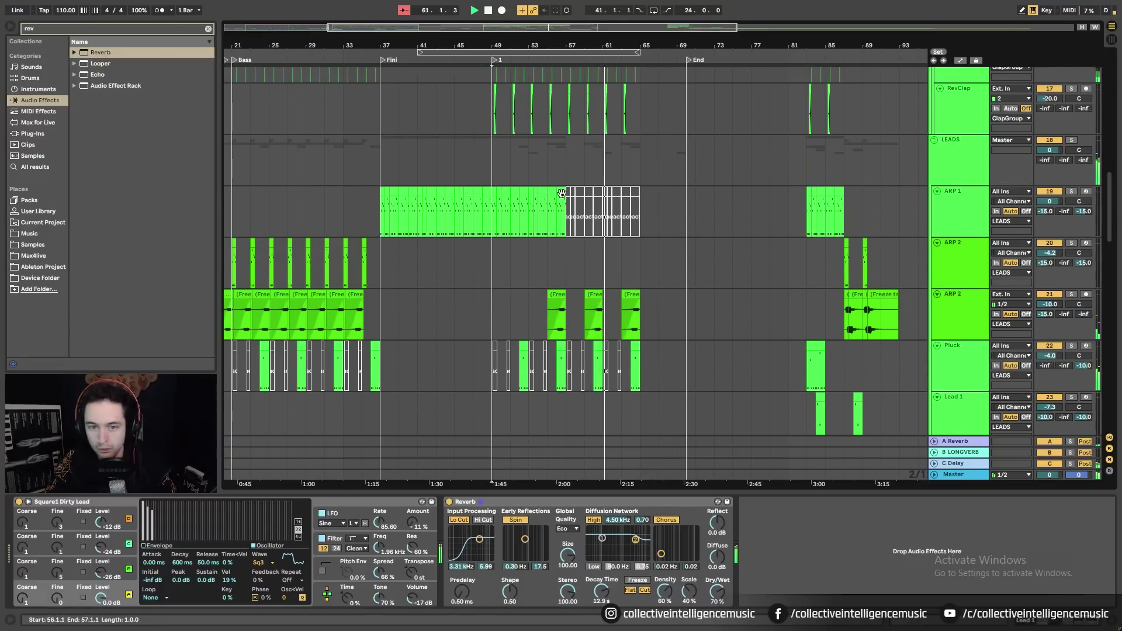
left_click(558, 196)
left_click(568, 193)
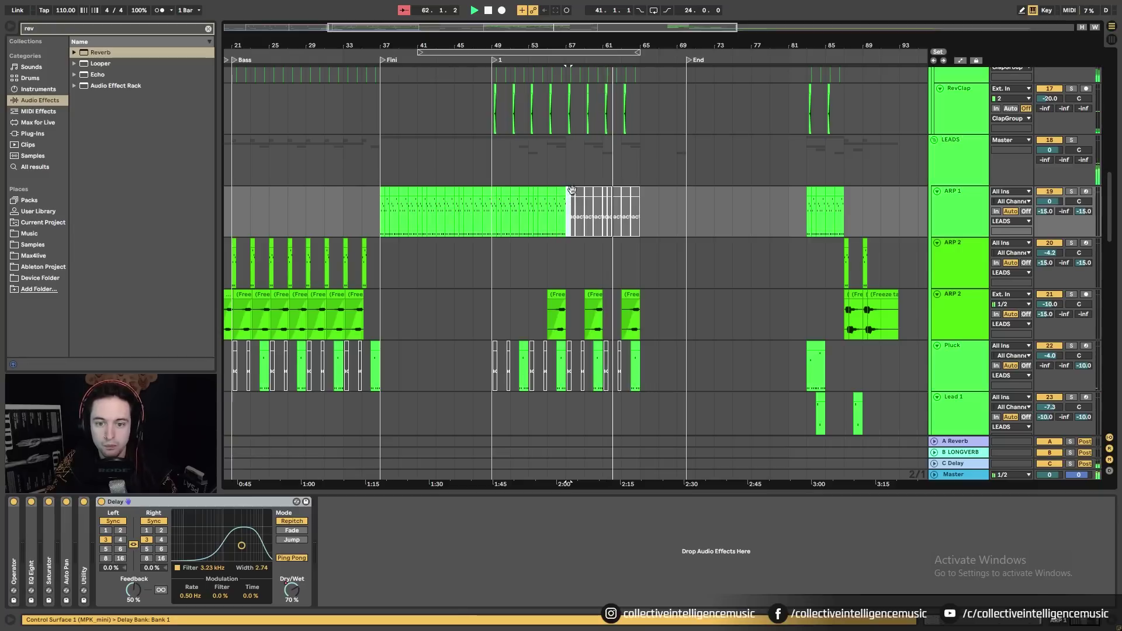
left_click(637, 194, "shift")
scroll(638, 194, "down", 2)
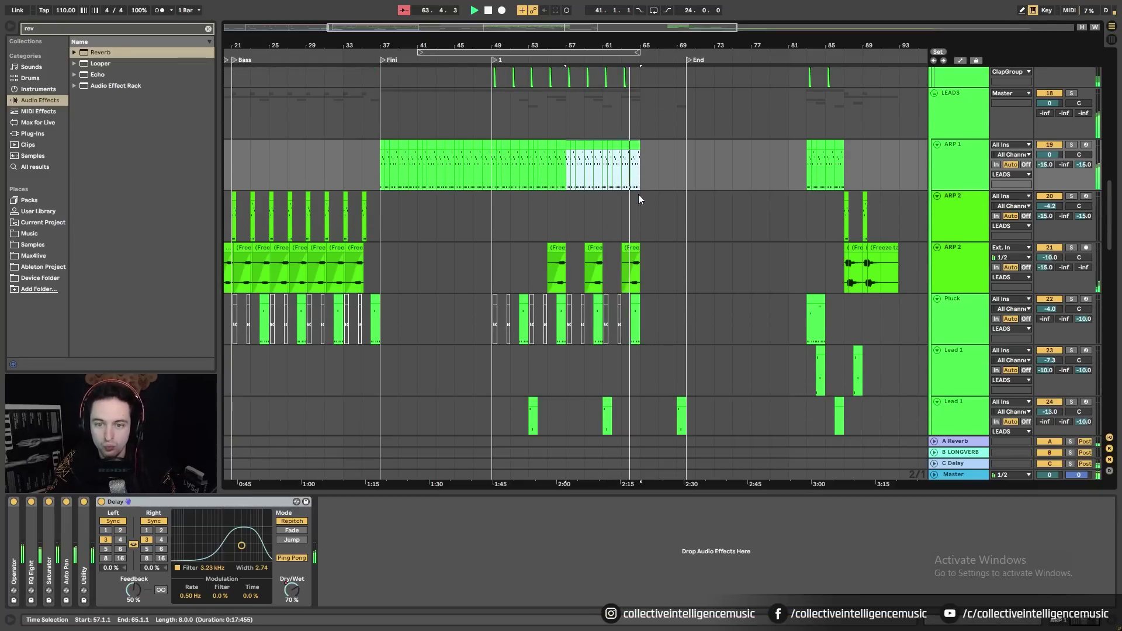
Move the End marker to bar 73
scroll(639, 193, "down", 3)
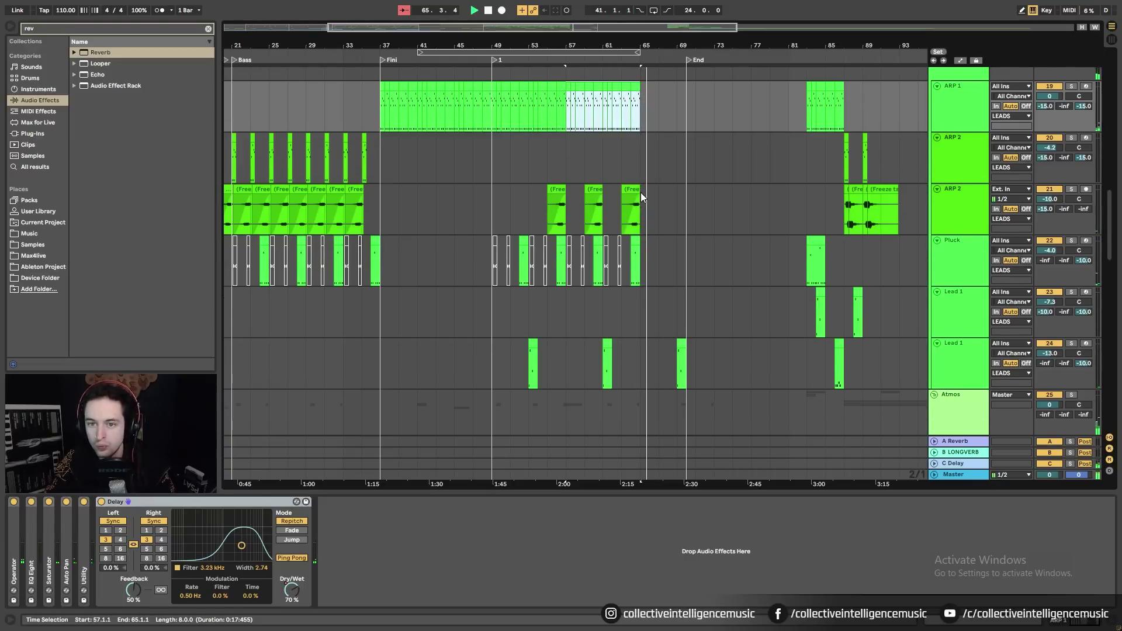
scroll(641, 195, "down", 3)
scroll(641, 197, "down", 3)
scroll(641, 197, "down", 1)
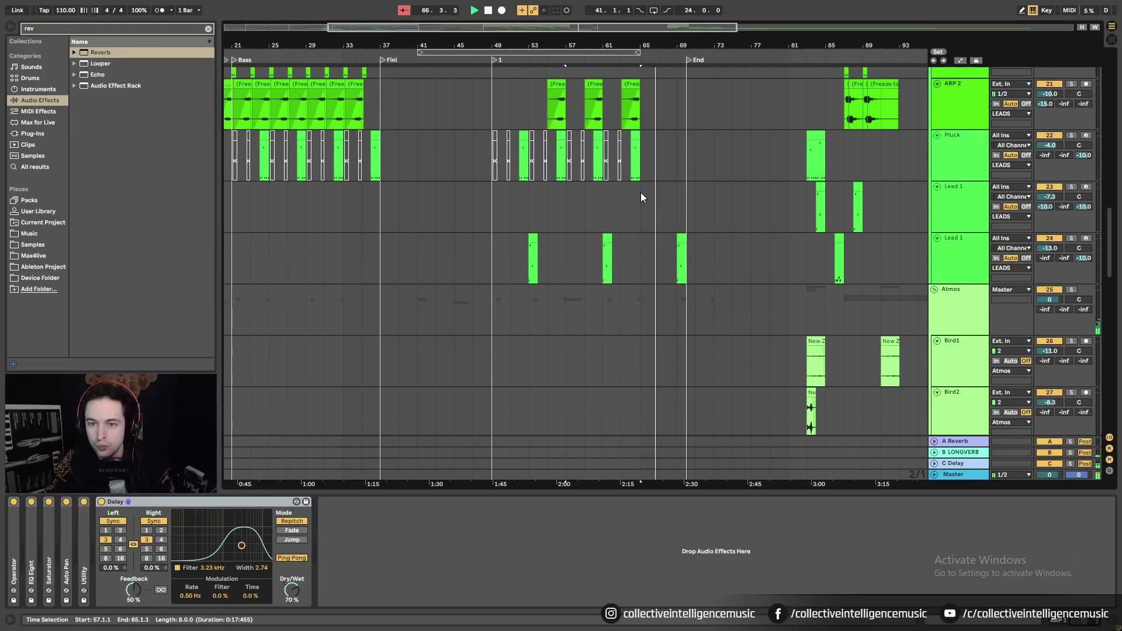
scroll(641, 197, "down", 1)
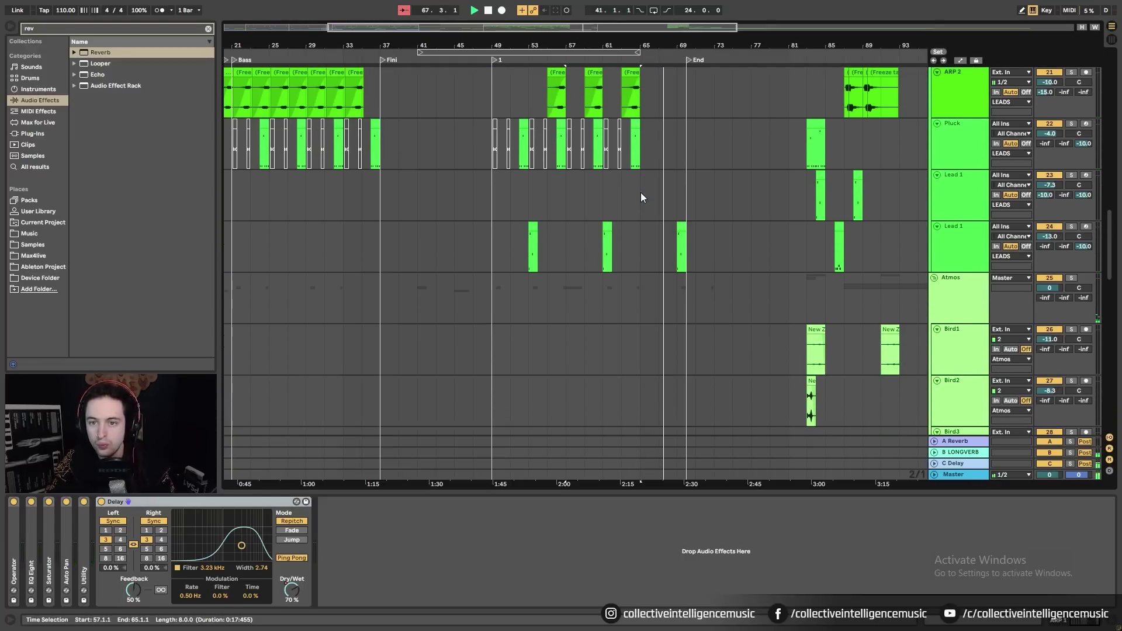
scroll(641, 197, "down", 2)
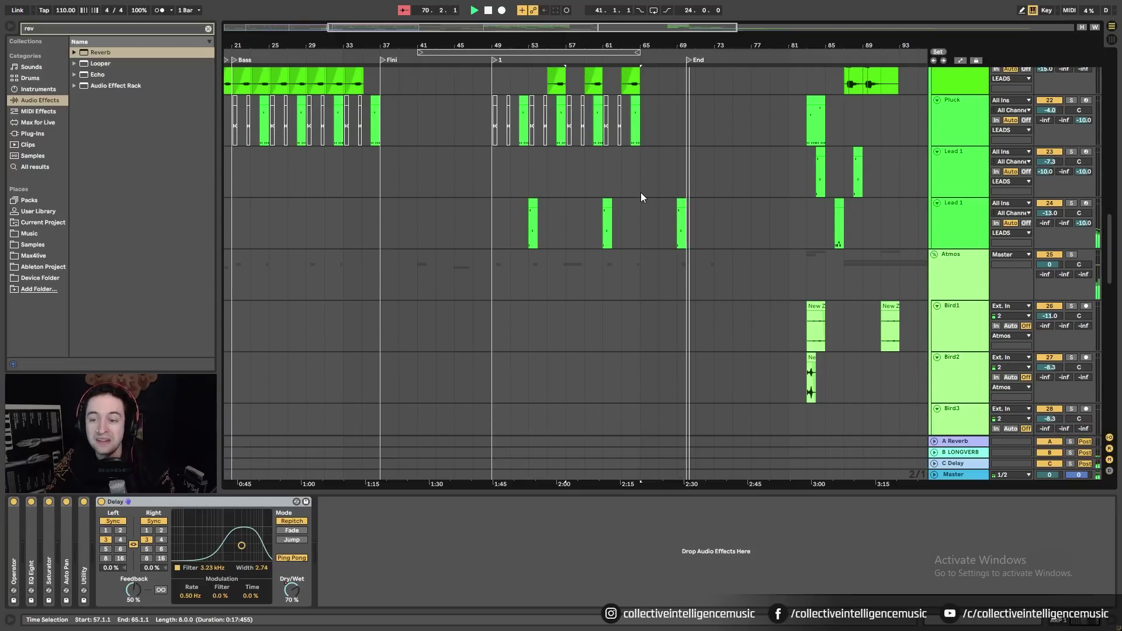
scroll(640, 197, "down", 1)
left_click_drag(695, 59, 717, 61)
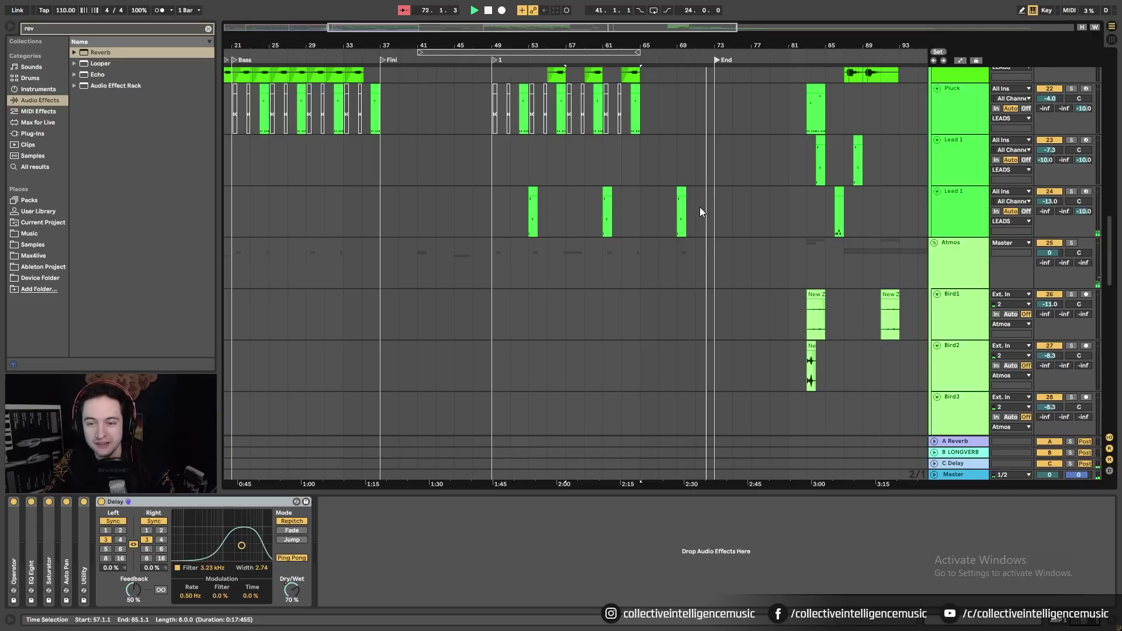
left_click_drag(722, 59, 725, 55)
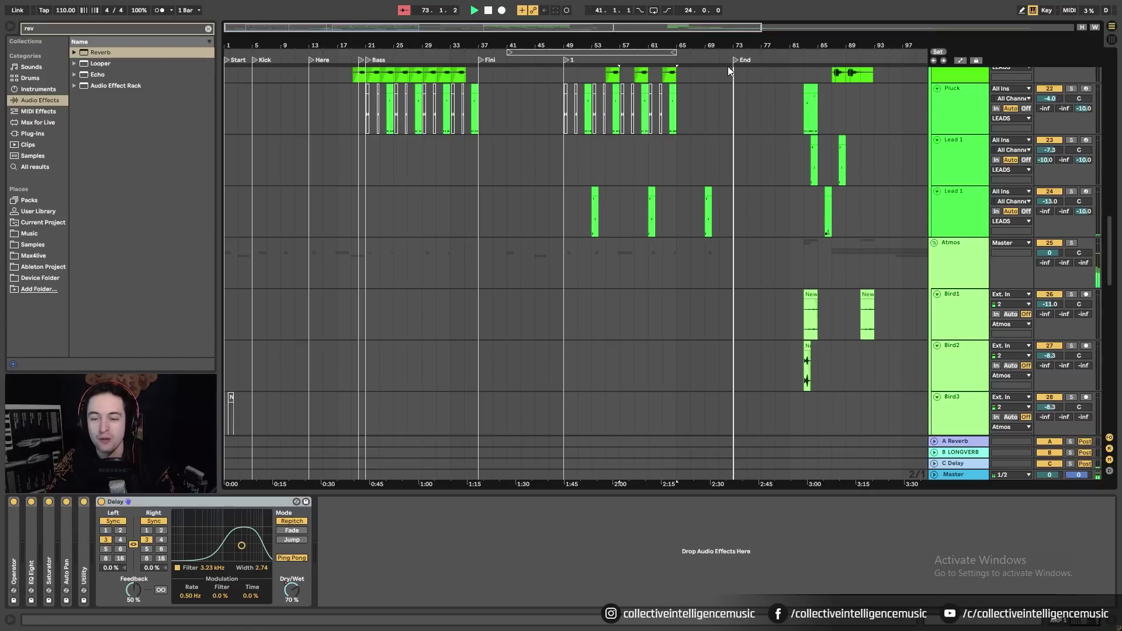
Solo the Pluck track and play its clip at bar 83
scroll(832, 206, "up", 2)
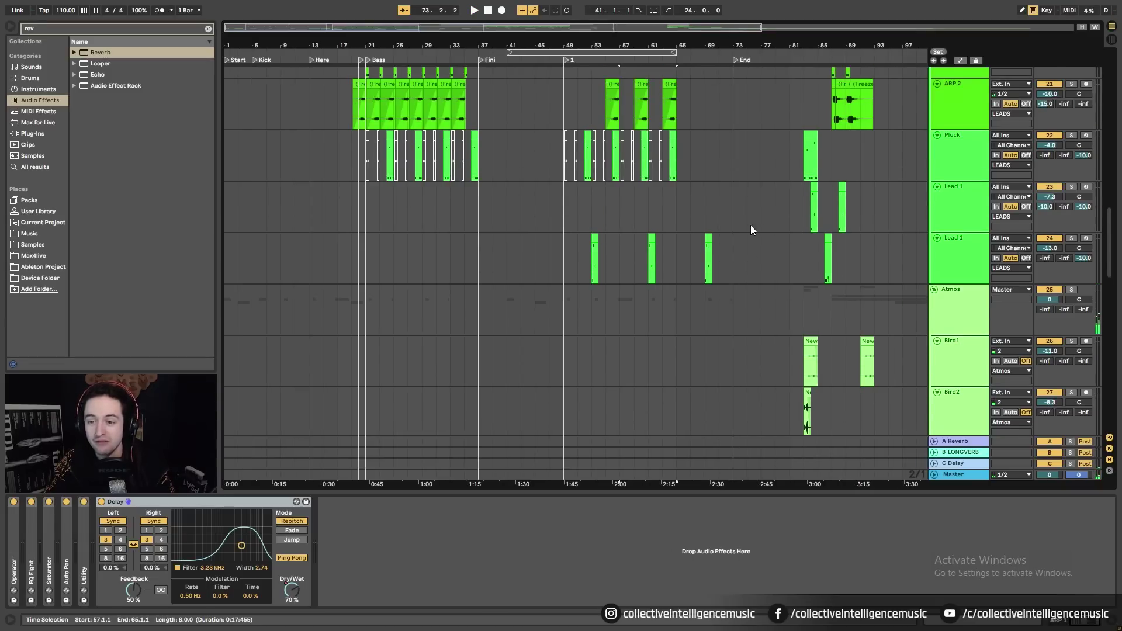
left_click(812, 133)
left_click(1072, 135)
key("space")
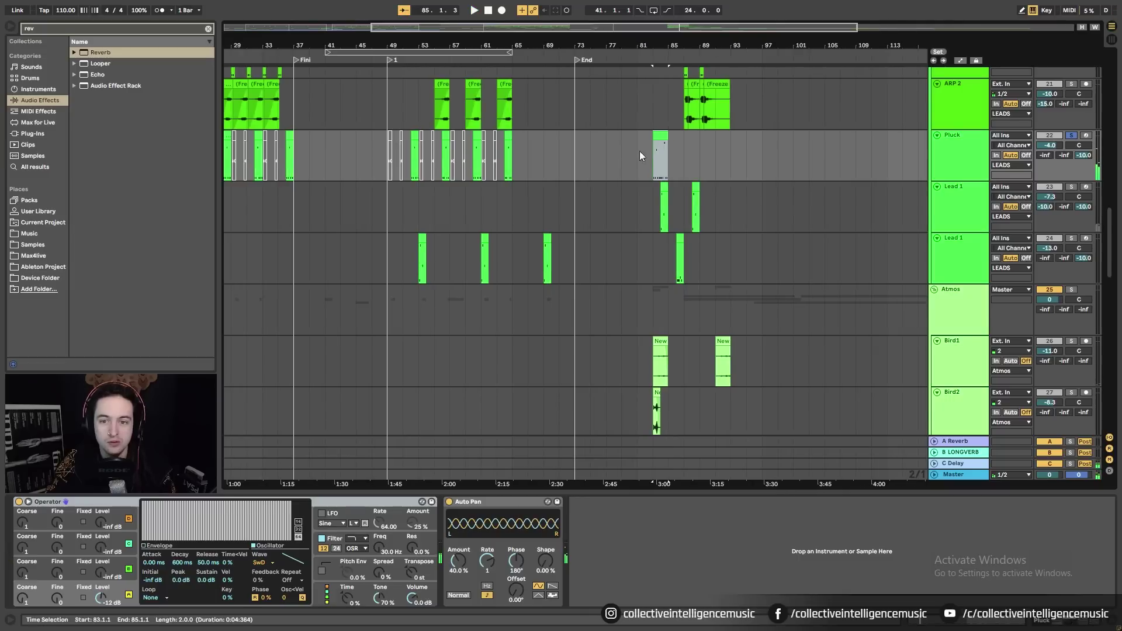
Move the Pluck clip from bar 83 to bar 65 and duplicate it twice to fill up to bar 71
left_click_drag(663, 137, 530, 149)
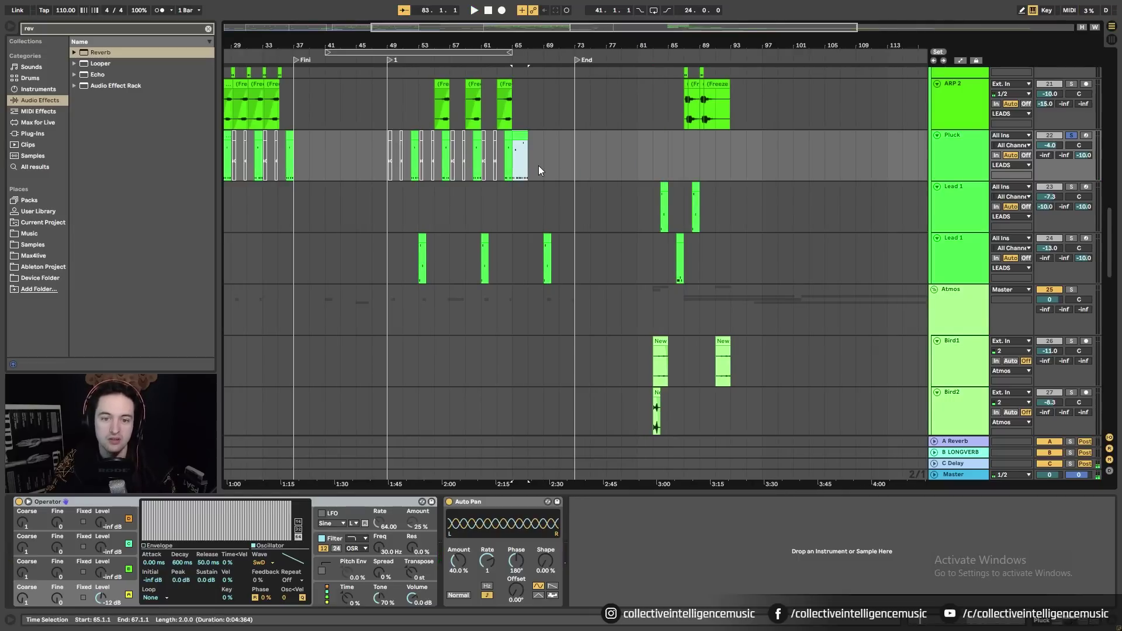
key("ctrl+d")
key("ctrl+d")
left_click(509, 212)
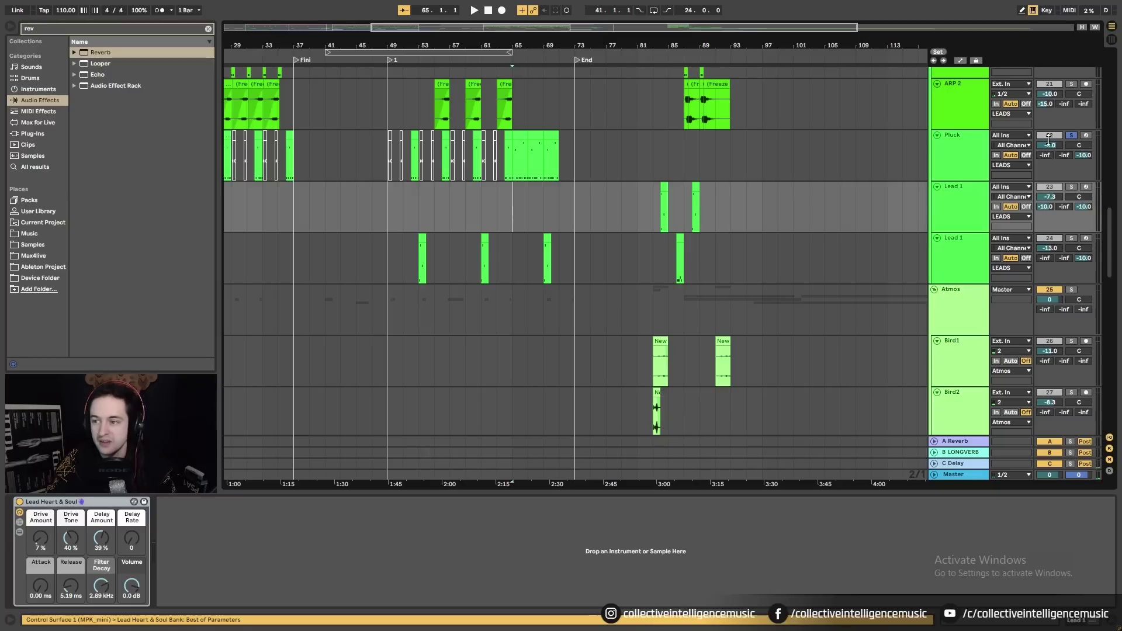
Play from bar 65 and delete the last Pluck clip, spanning bars 69 to 71
key("space")
left_click_drag(589, 46, 643, 70)
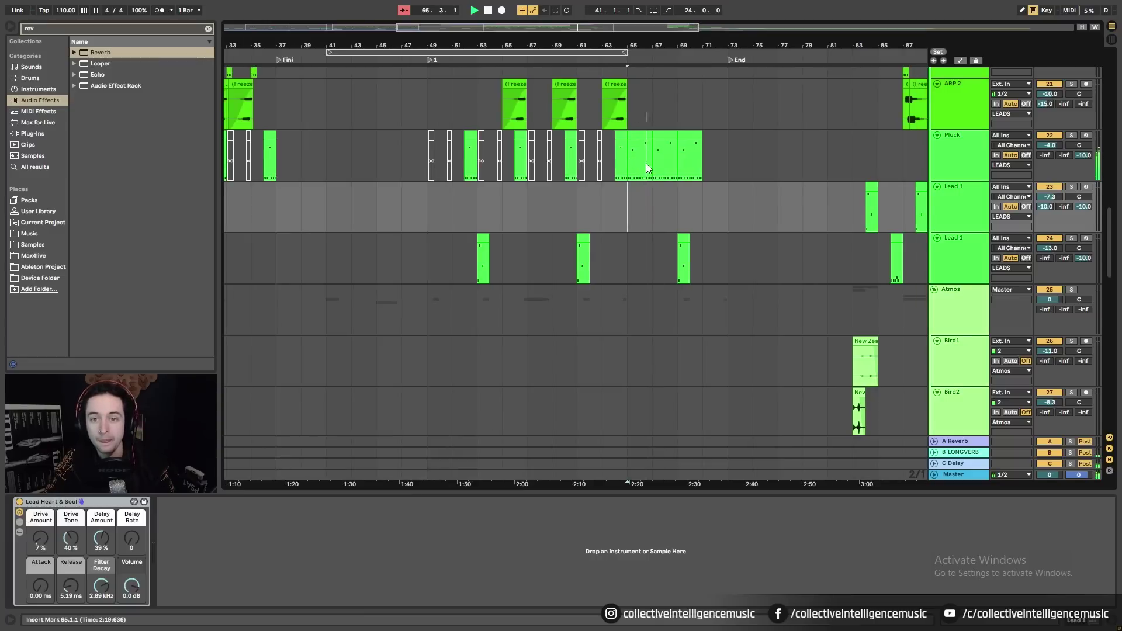
left_click(648, 149, "shift")
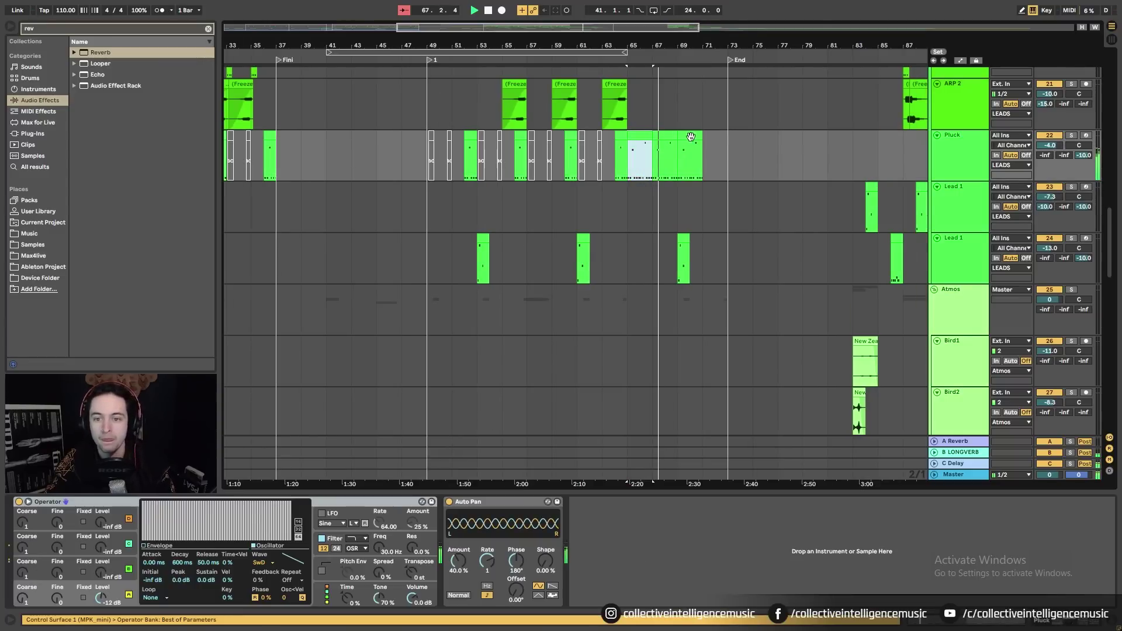
left_click(694, 136, "shift")
left_click(694, 137)
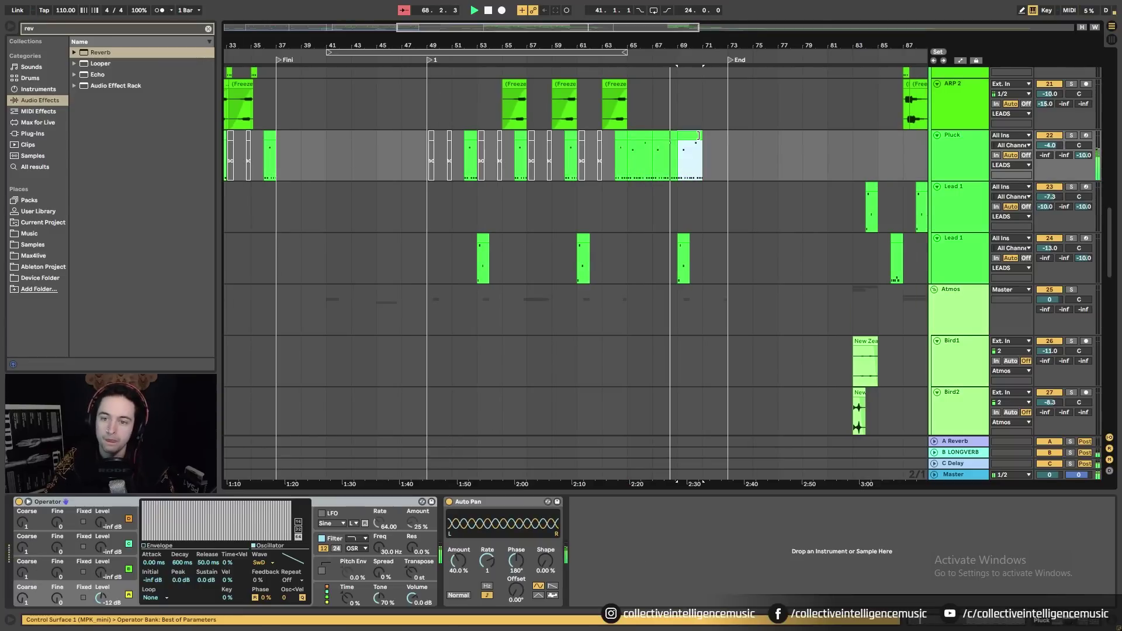
key("Delete")
Move the two Pluck clips at bar 65 to bar 49 and play the section leading into them
left_click(665, 137)
left_click(640, 137, "shift")
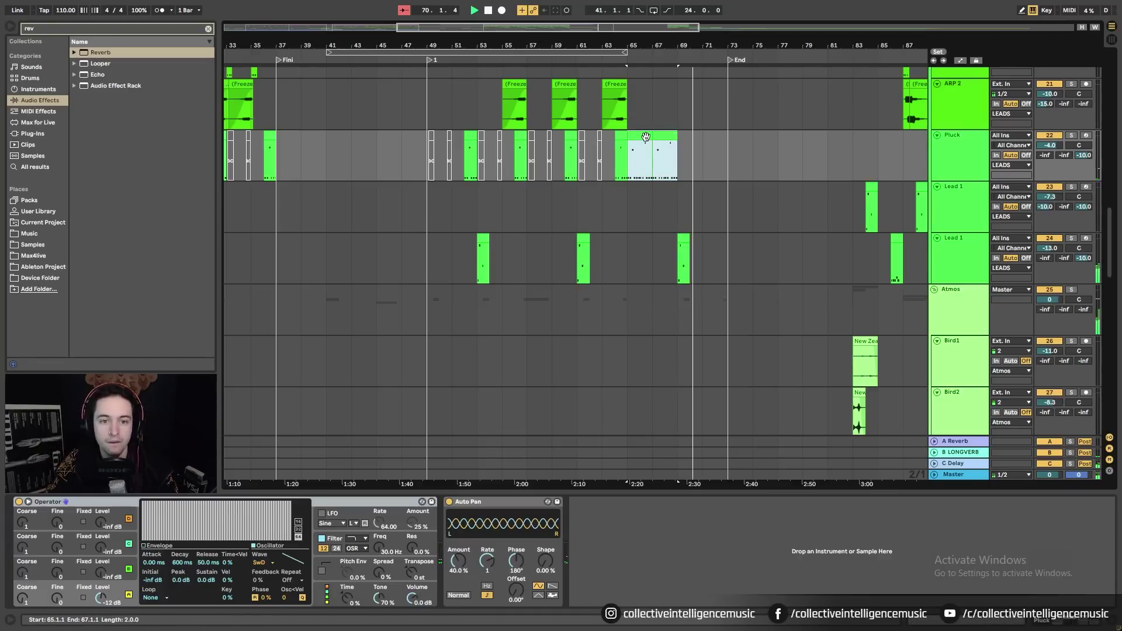
left_click_drag(645, 138, 445, 152)
key("space")
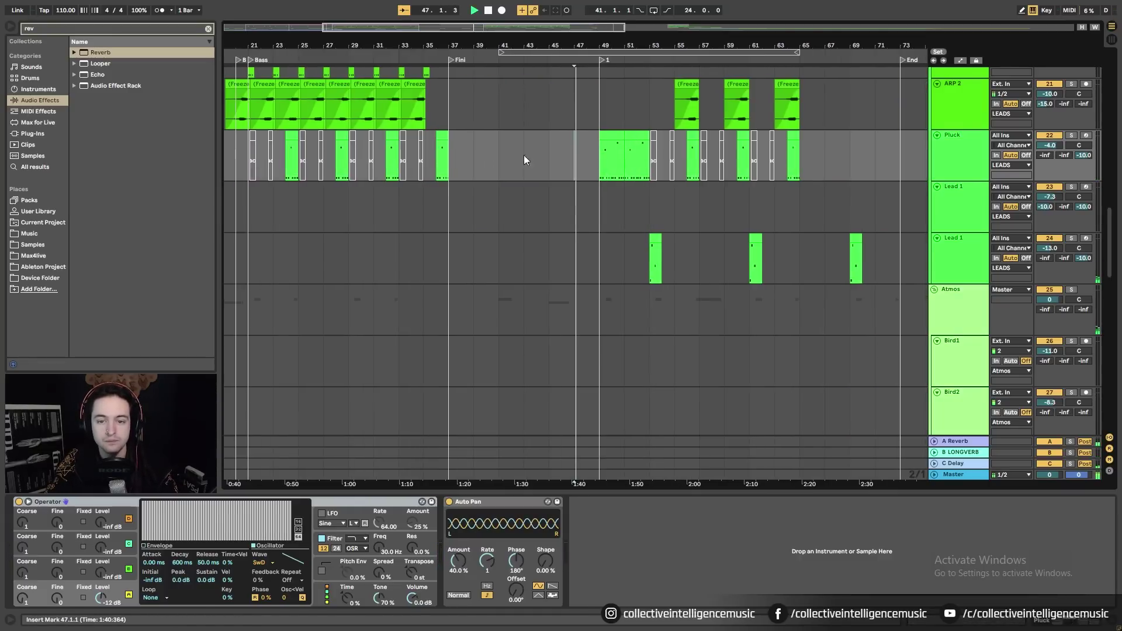
Duplicate the Pluck clips spanning bars 49 to 53 three times to fill the track up to bar 65
left_click(624, 137, "shift")
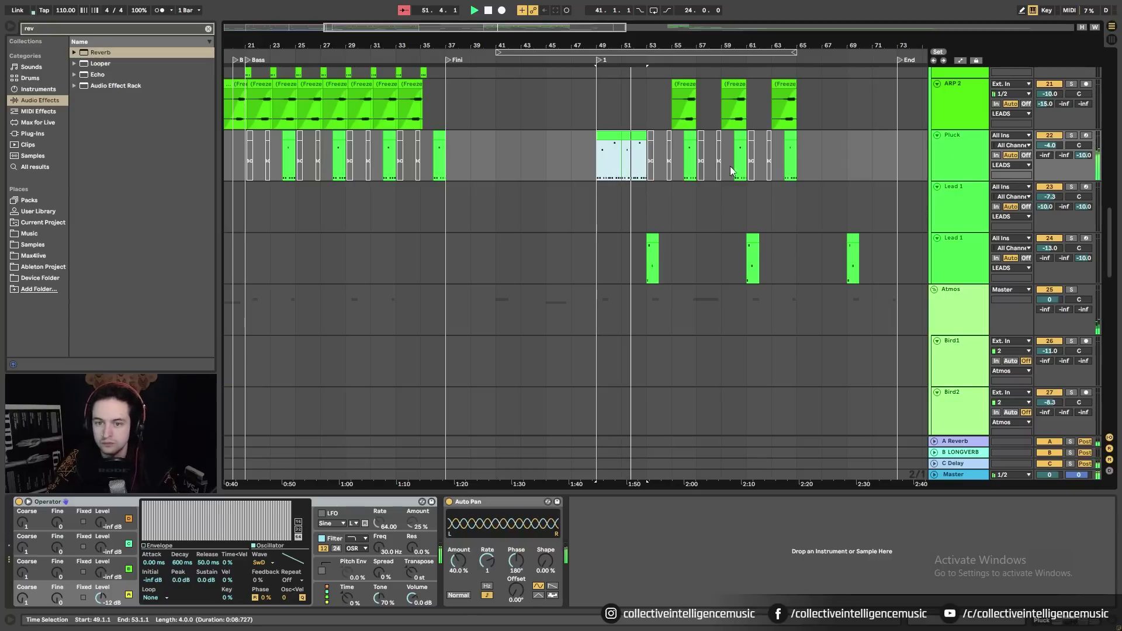
key("ctrl+d")
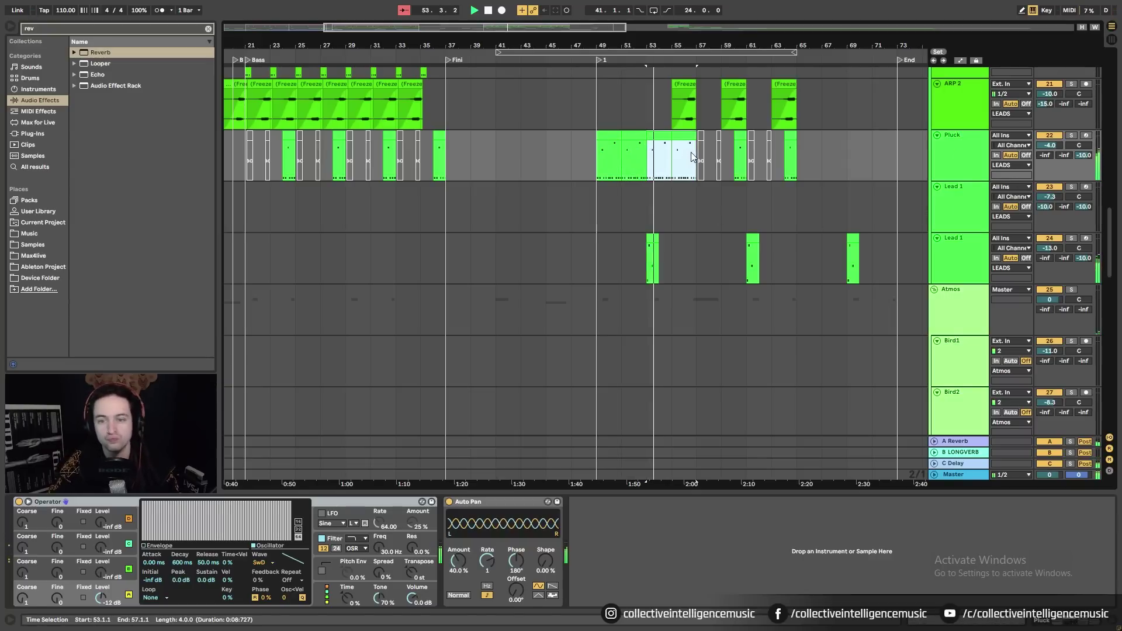
key("ctrl+d")
key("ctrl+d")
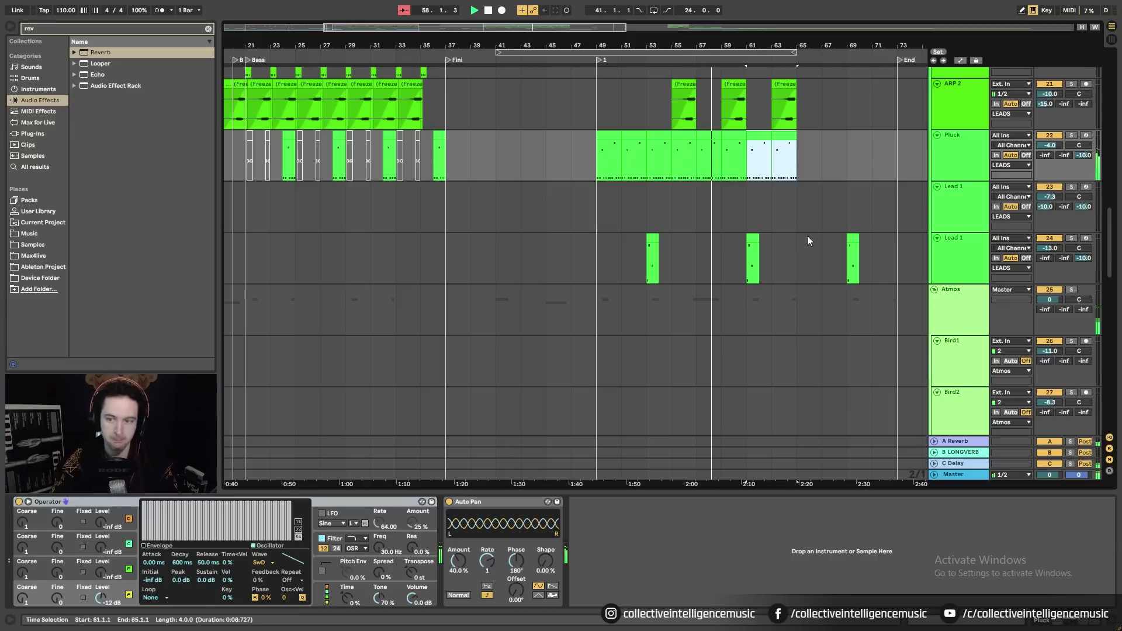
Clear the browser search and add an EQ Eight at the end of the Pluck track's device chain
left_click(944, 155)
left_click(208, 29)
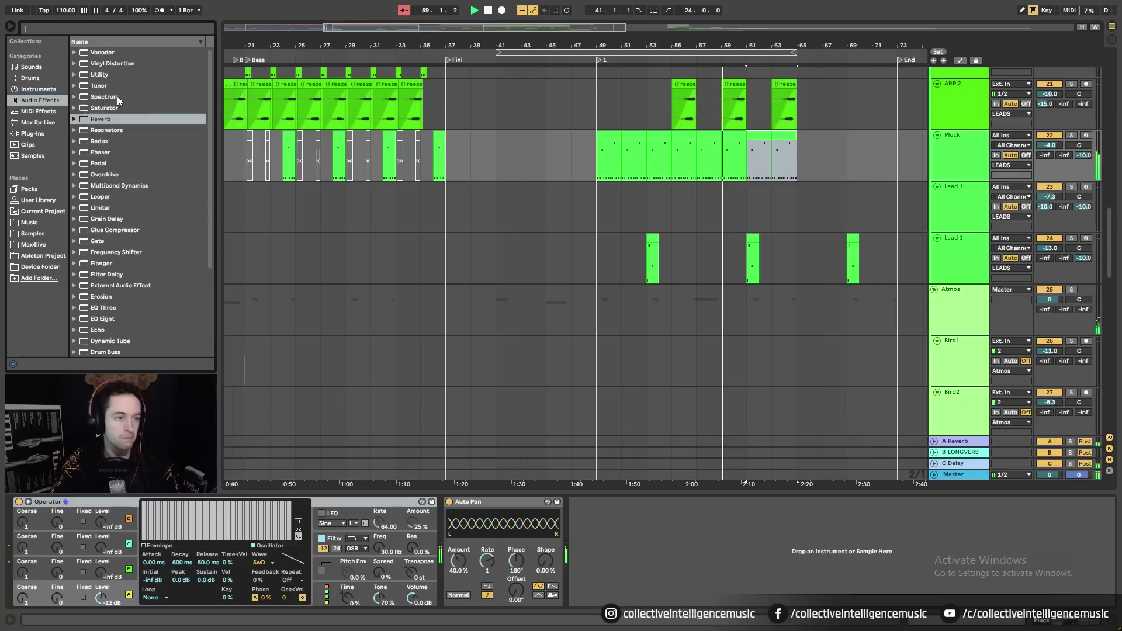
scroll(153, 236, "down", 5)
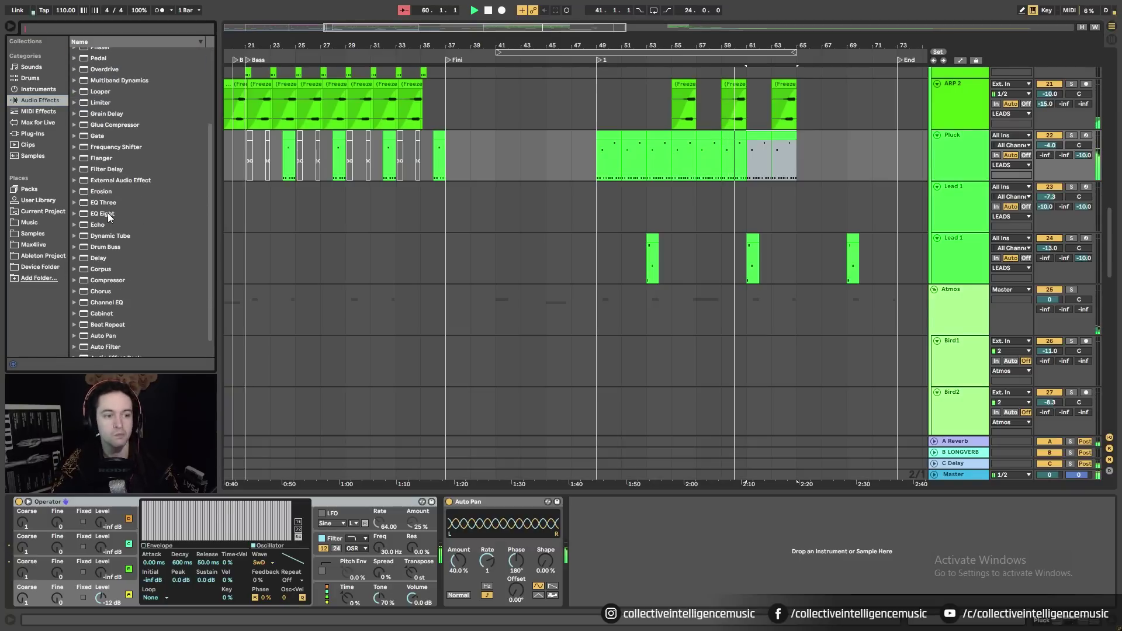
left_click(104, 213)
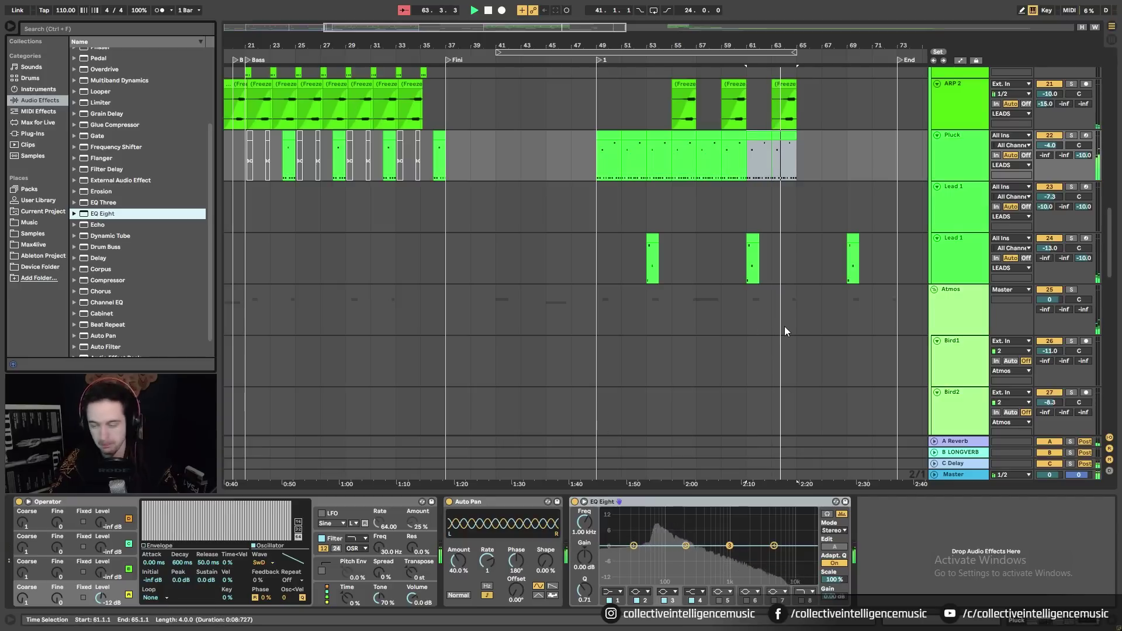
Duplicate the last Pluck clip before bar 65 twice to extend the part to bar 69
left_click(783, 135)
key("ctrl+d")
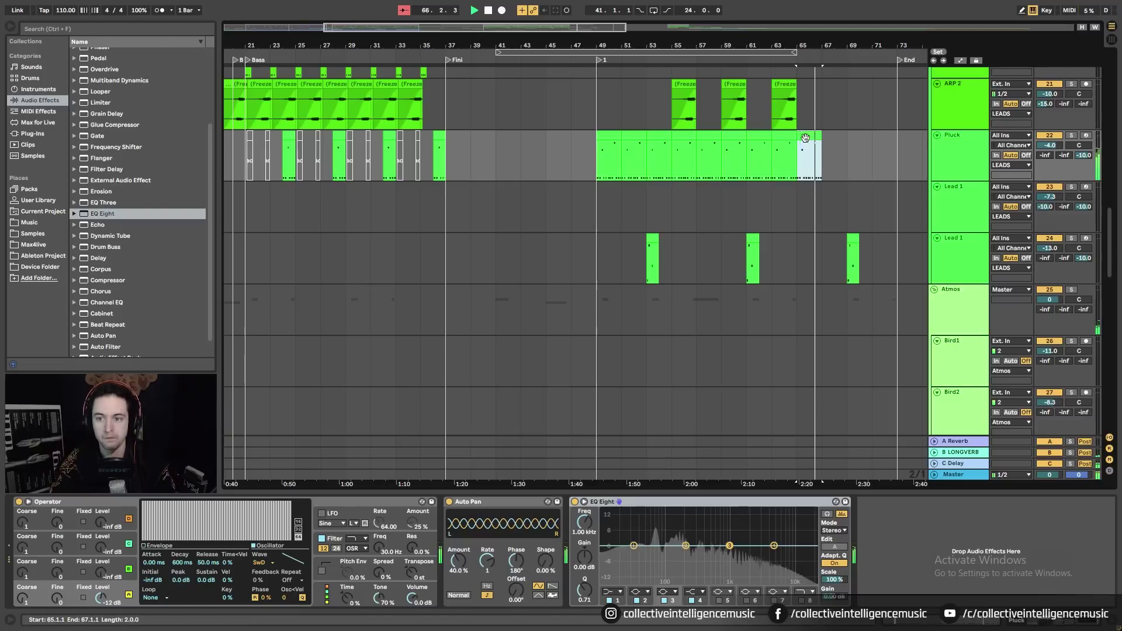
key("ctrl+d")
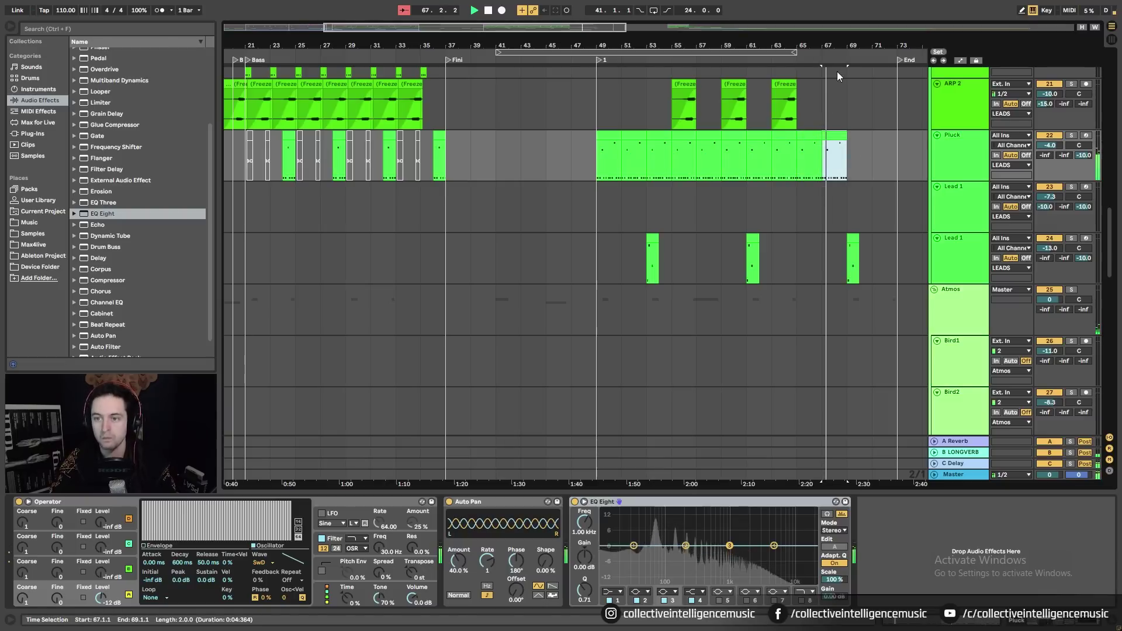
left_click_drag(847, 47, 771, 60)
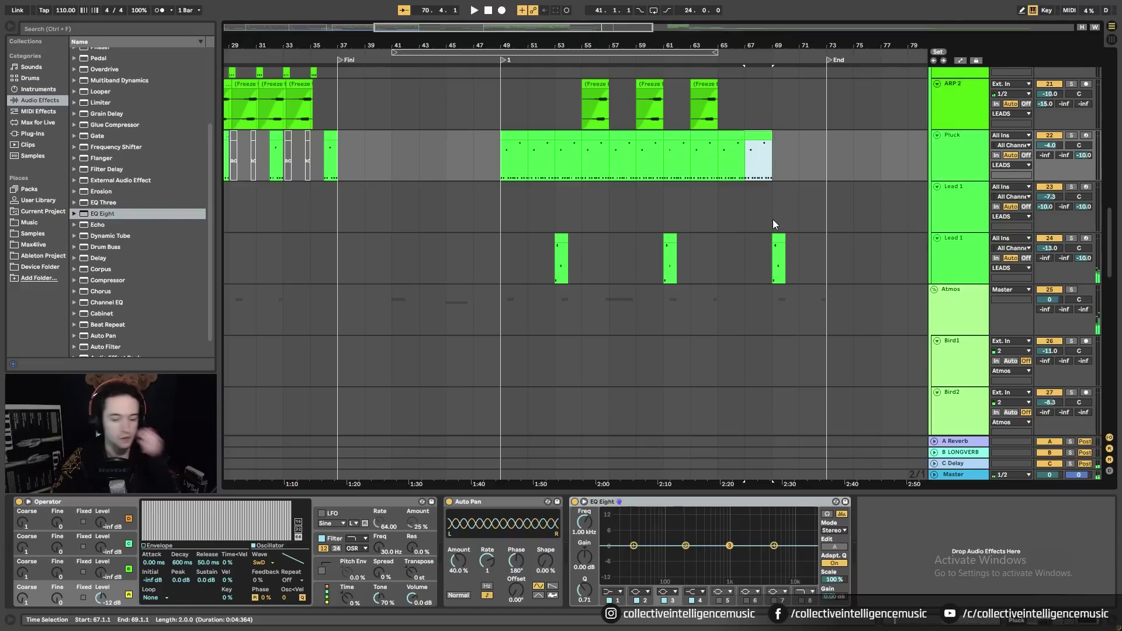
Turn off Auto Pan on the Pluck track and insert a Delay between it and EQ Eight
left_click(495, 503)
left_click(450, 502)
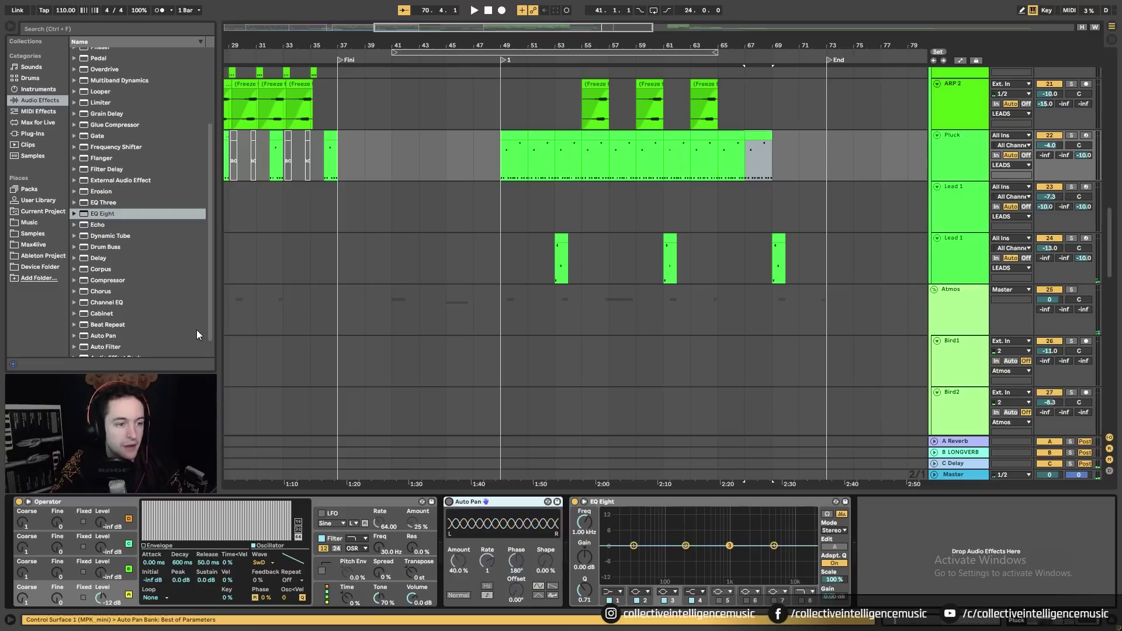
scroll(167, 320, "down", 1)
scroll(148, 309, "up", 4)
scroll(143, 305, "down", 4)
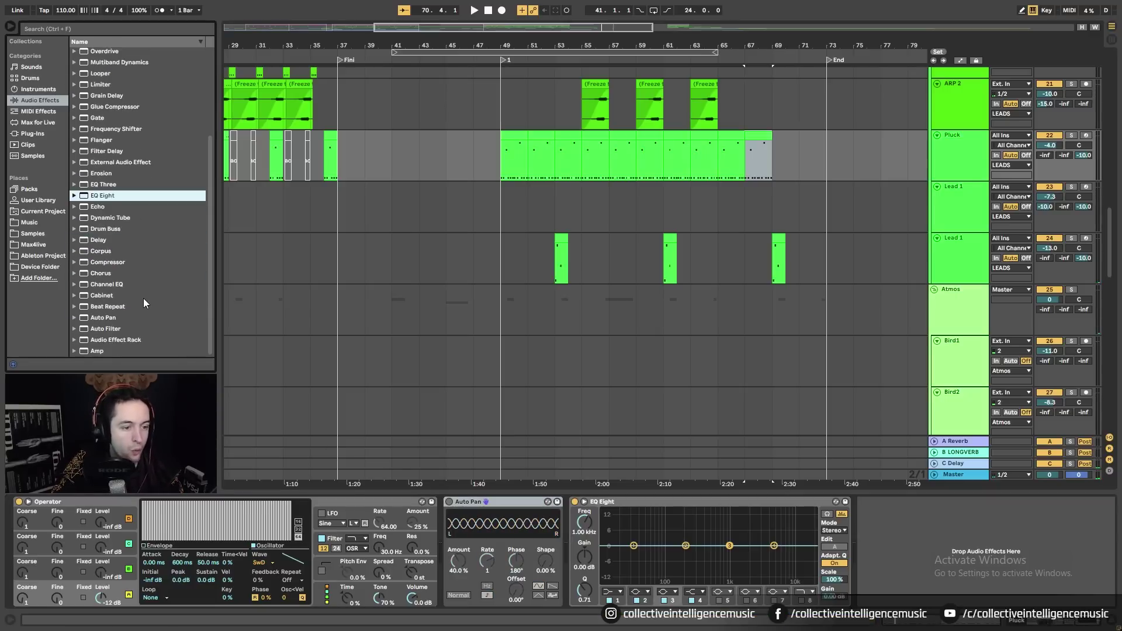
left_click_drag(103, 241, 578, 525)
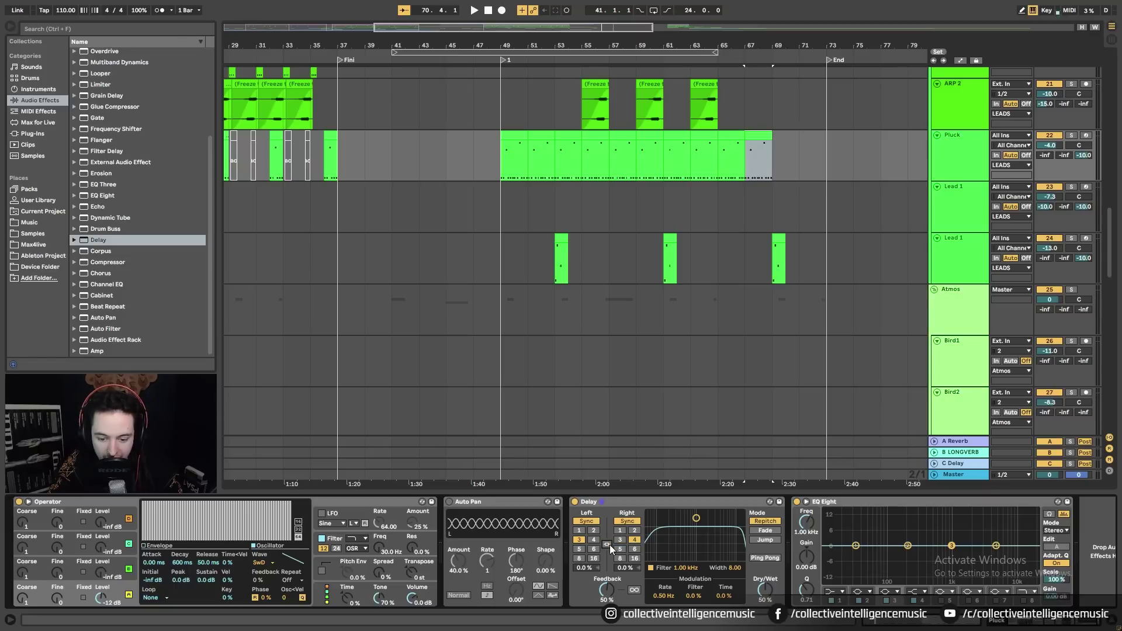
Switch the Delay from synced to time mode, with 1.00 ms on the left and 15.0 ms on the right
left_click(588, 521)
left_click_drag(584, 542, 585, 584)
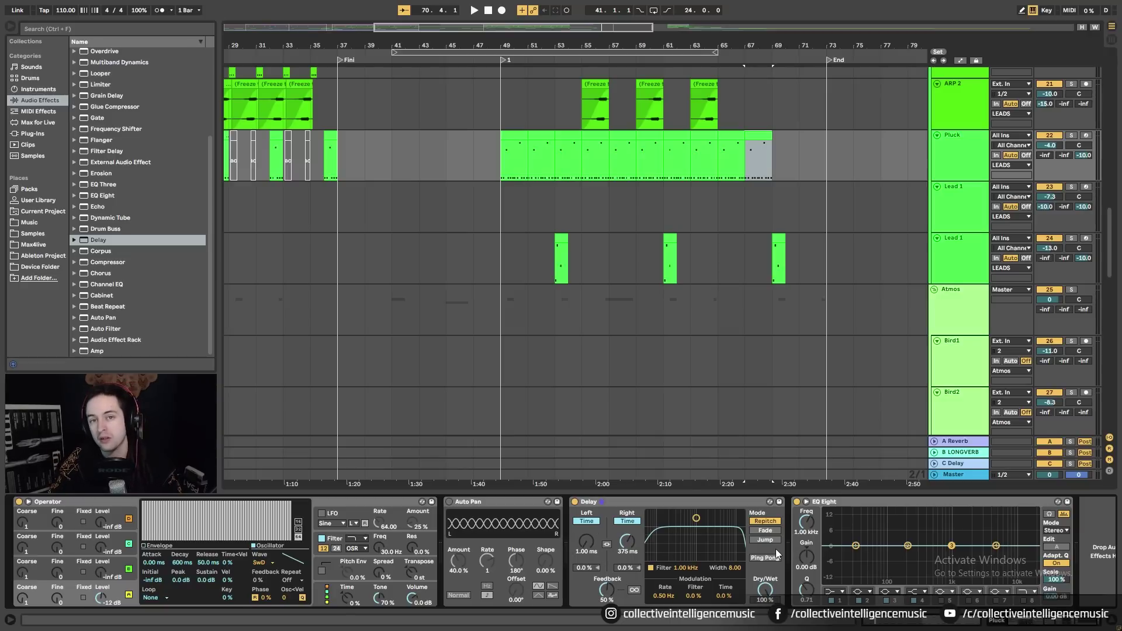
left_click(624, 546)
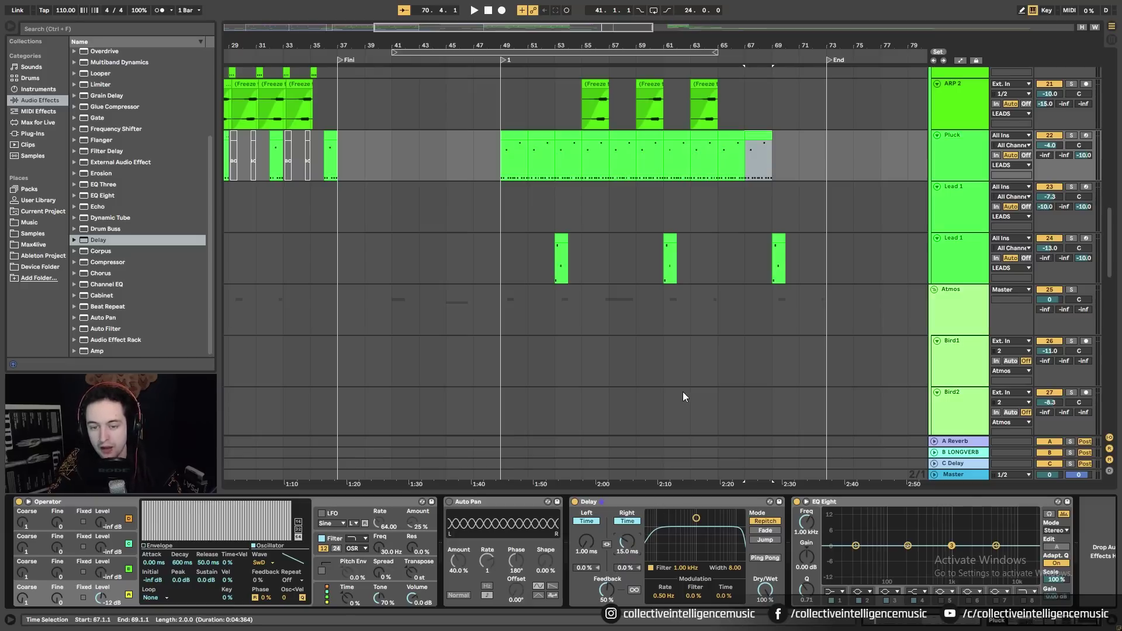
Solo the Pluck track, play it from bar 49 and compare the sound with the Delay off and on
left_click(1070, 135)
left_click(524, 144)
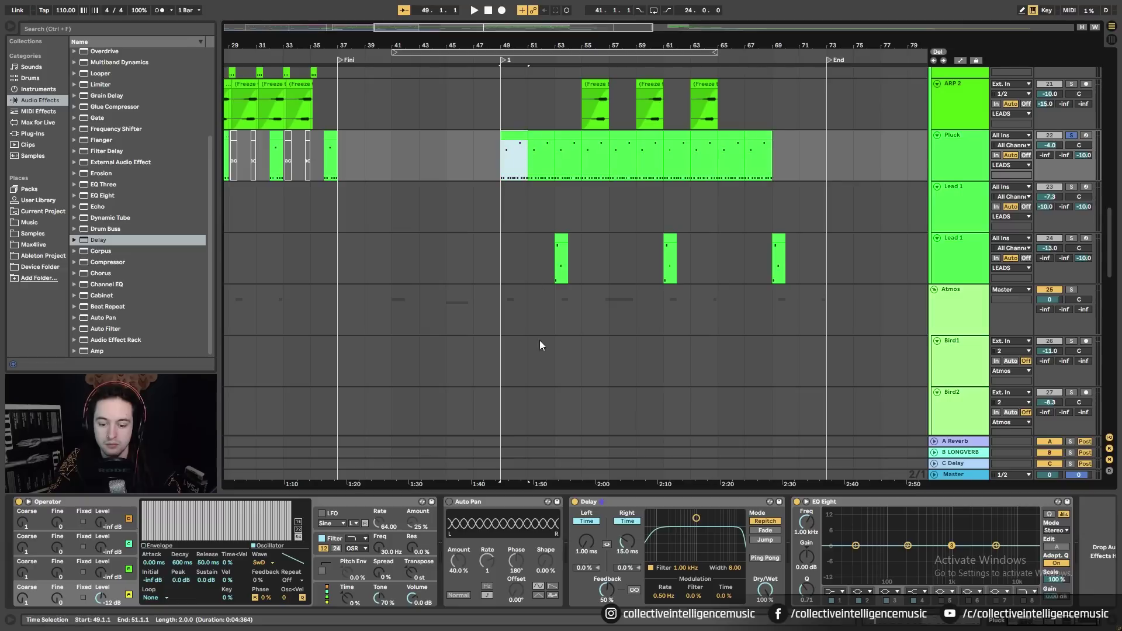
key("space")
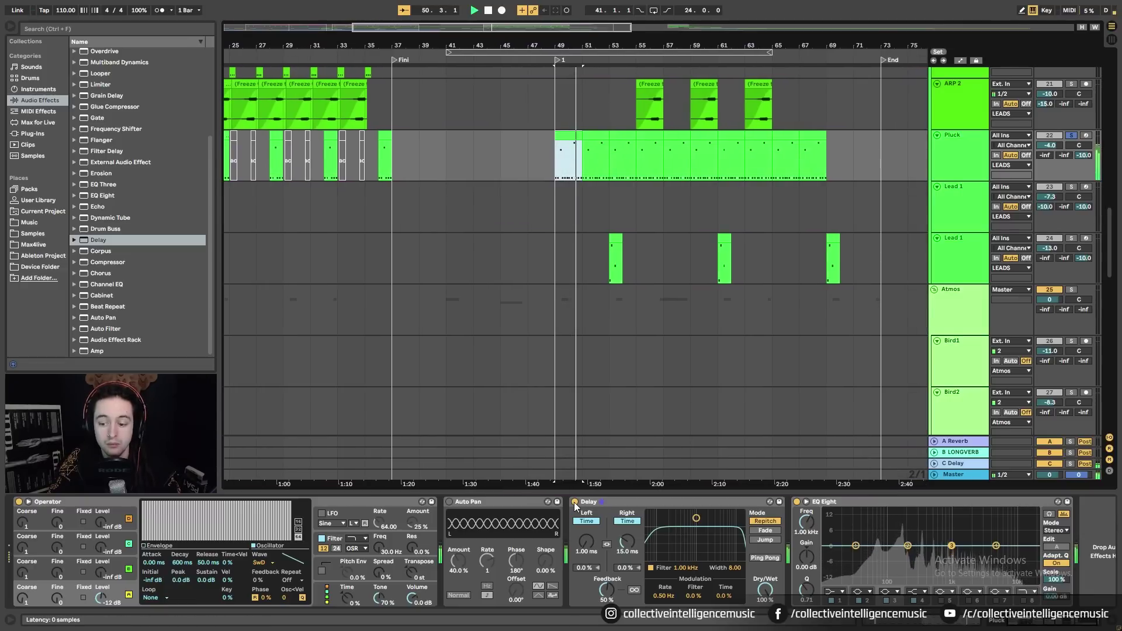
left_click(574, 502)
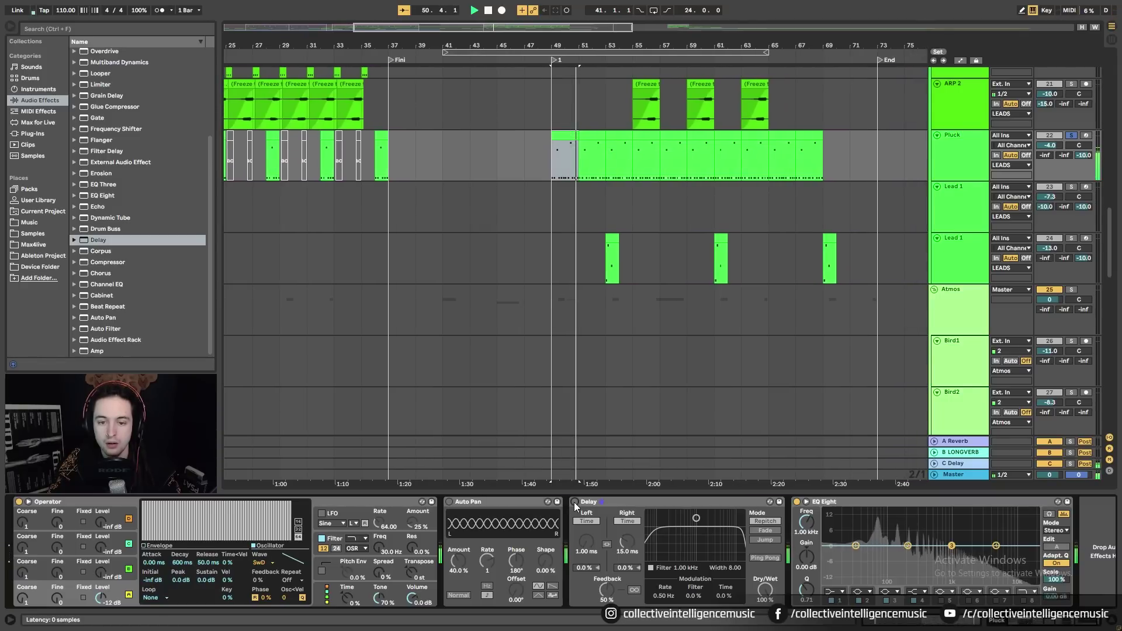
left_click(573, 502)
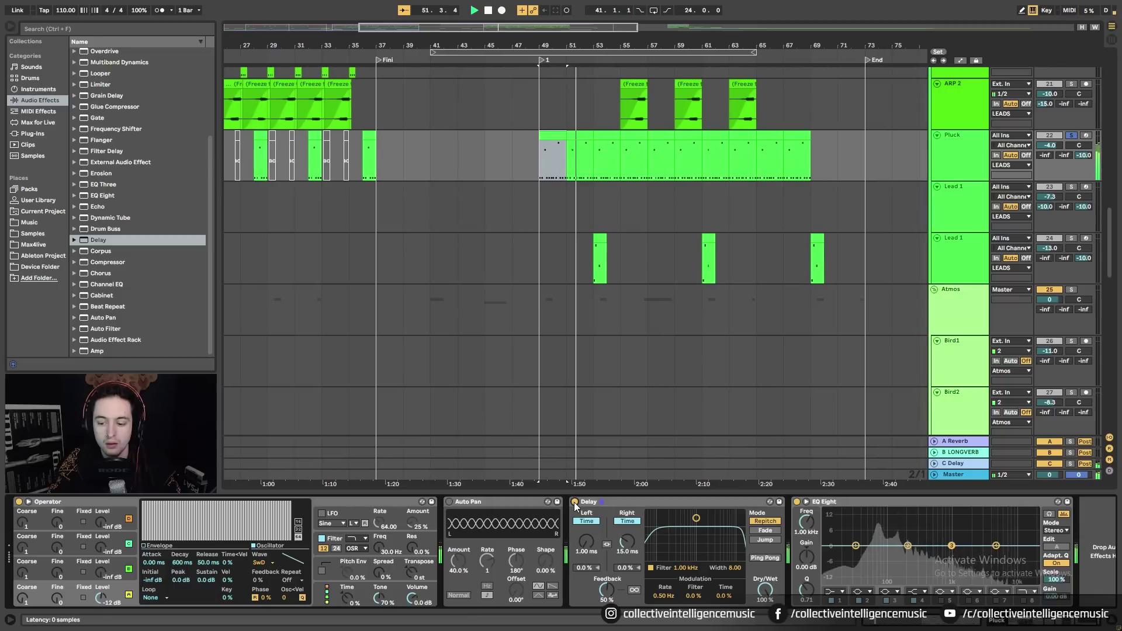
Set the Delay's feedback to 0%, compare it bypassed and active, and set its right delay time to 20 ms
left_click_drag(604, 590, 605, 625)
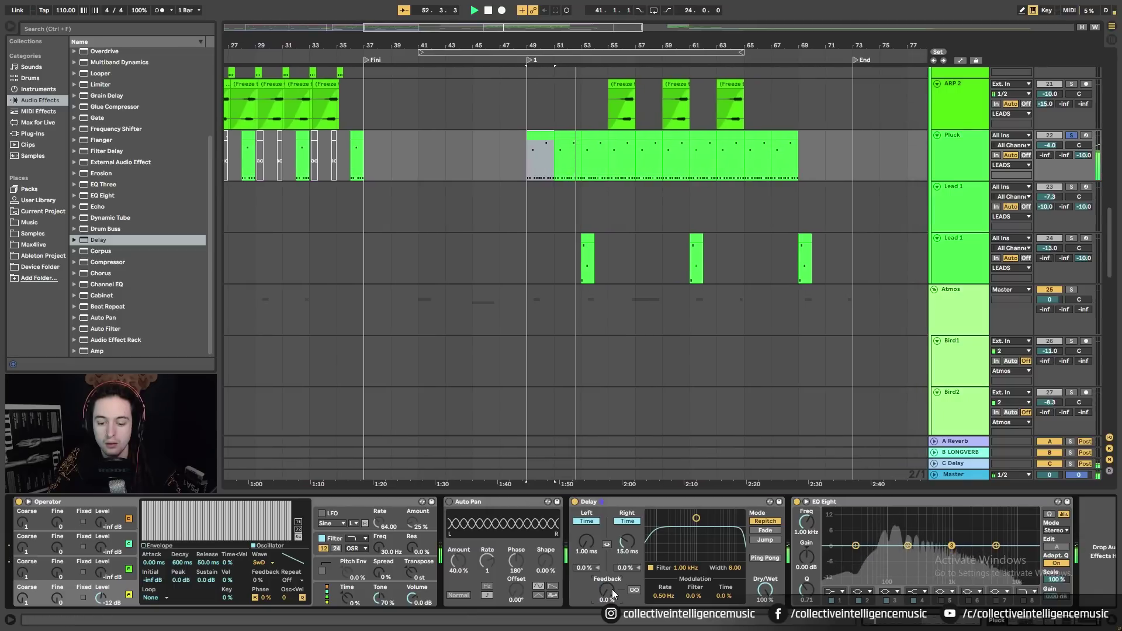
left_click(574, 502)
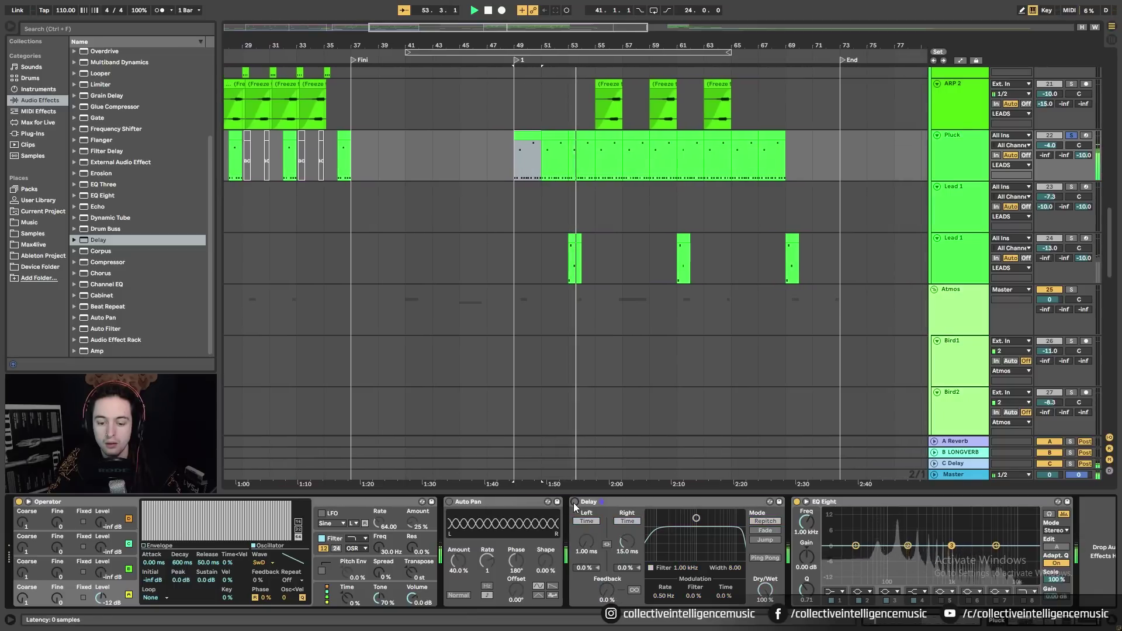
left_click(573, 502)
left_click(628, 542)
type("20")
key("Return")
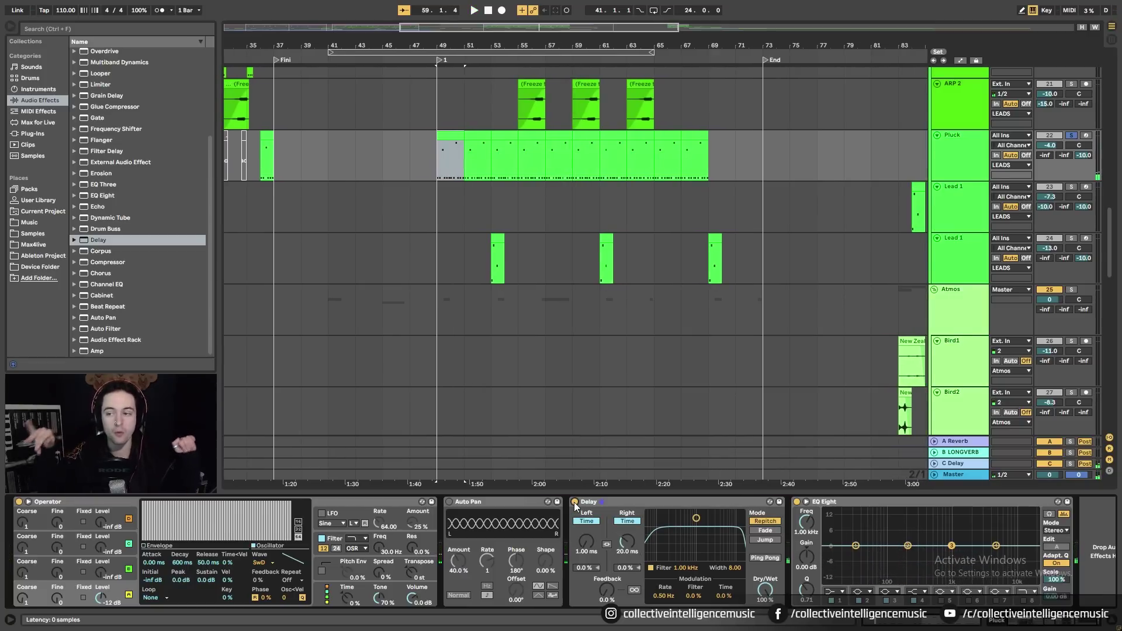
Play from bar 49 with both Kick tracks and the PSYBASS track soloed alongside Pluck
scroll(539, 290, "up", 5)
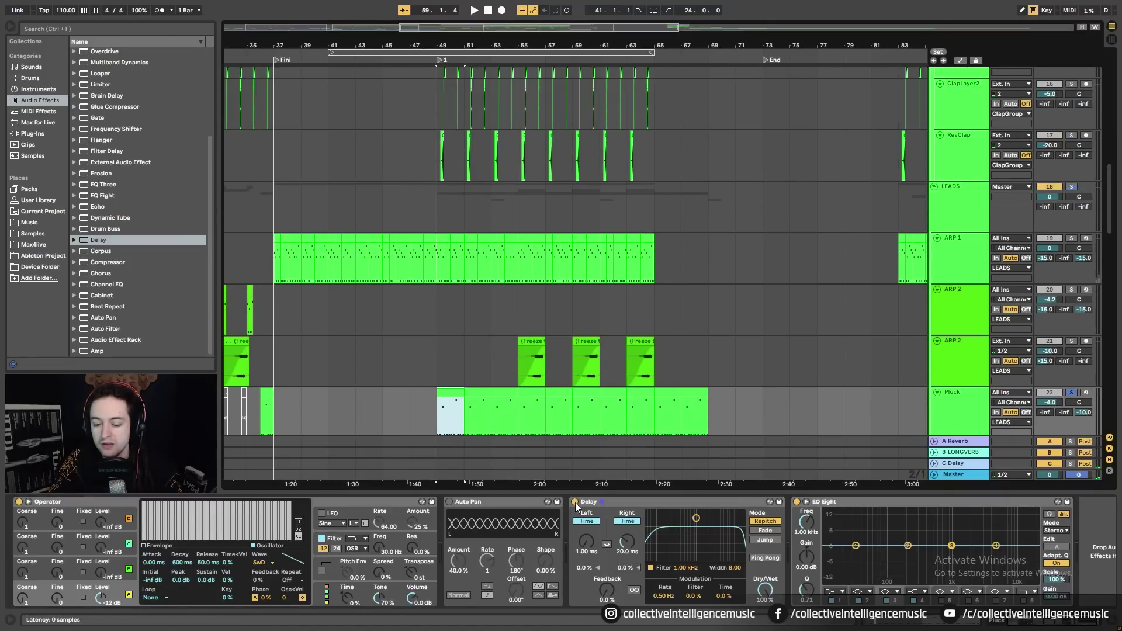
key("space")
scroll(634, 315, "up", 5)
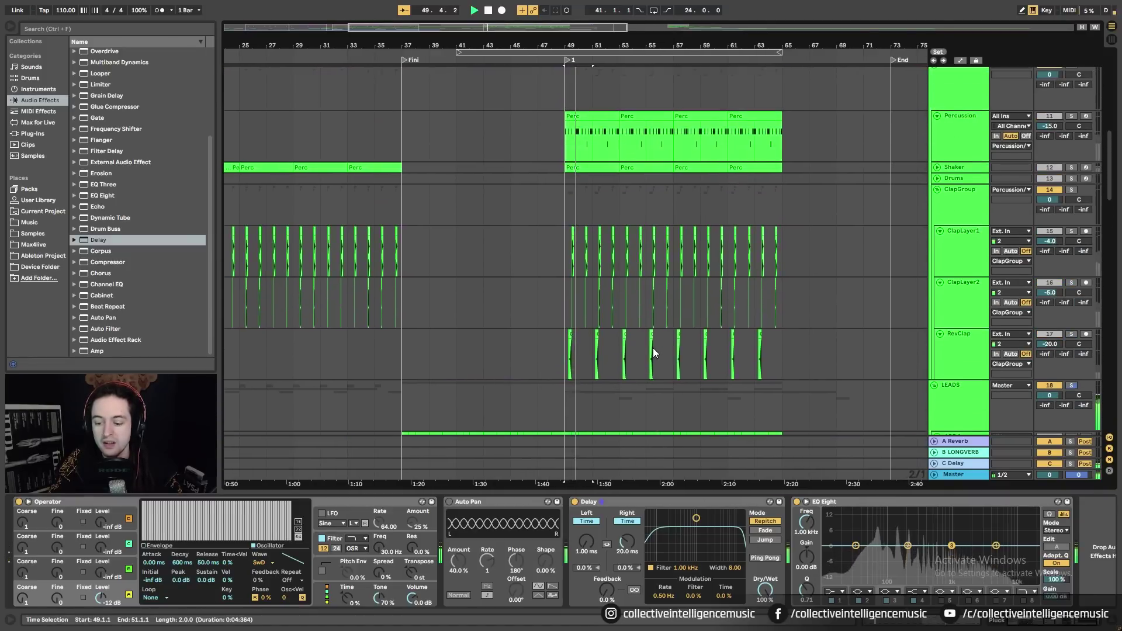
scroll(653, 349, "up", 10)
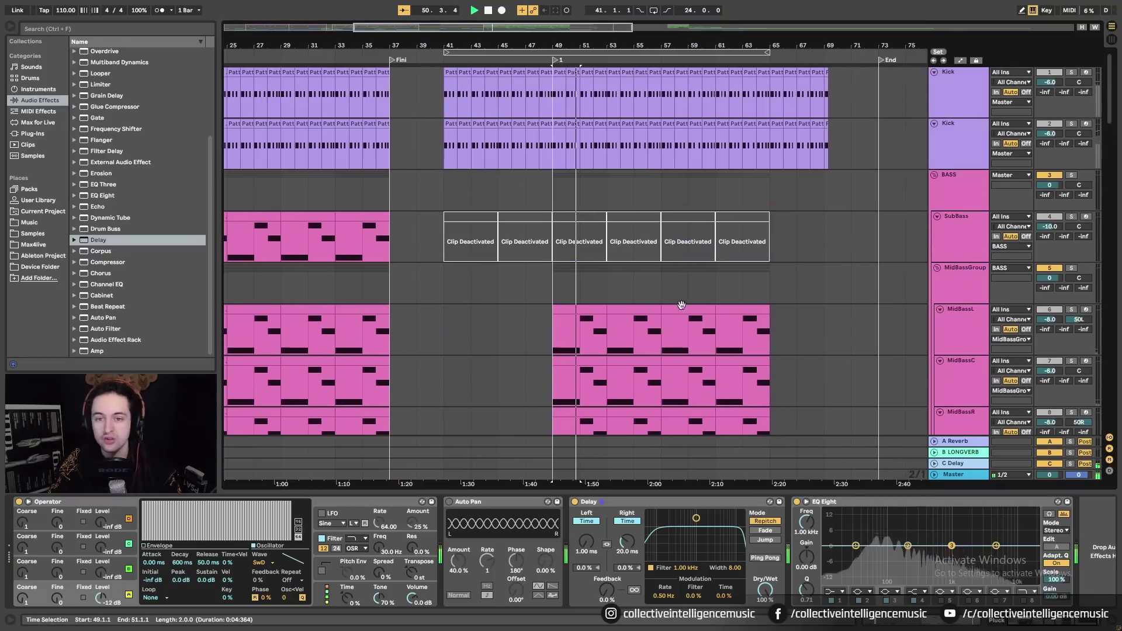
left_click(1070, 72)
left_click(1071, 124, "ctrl")
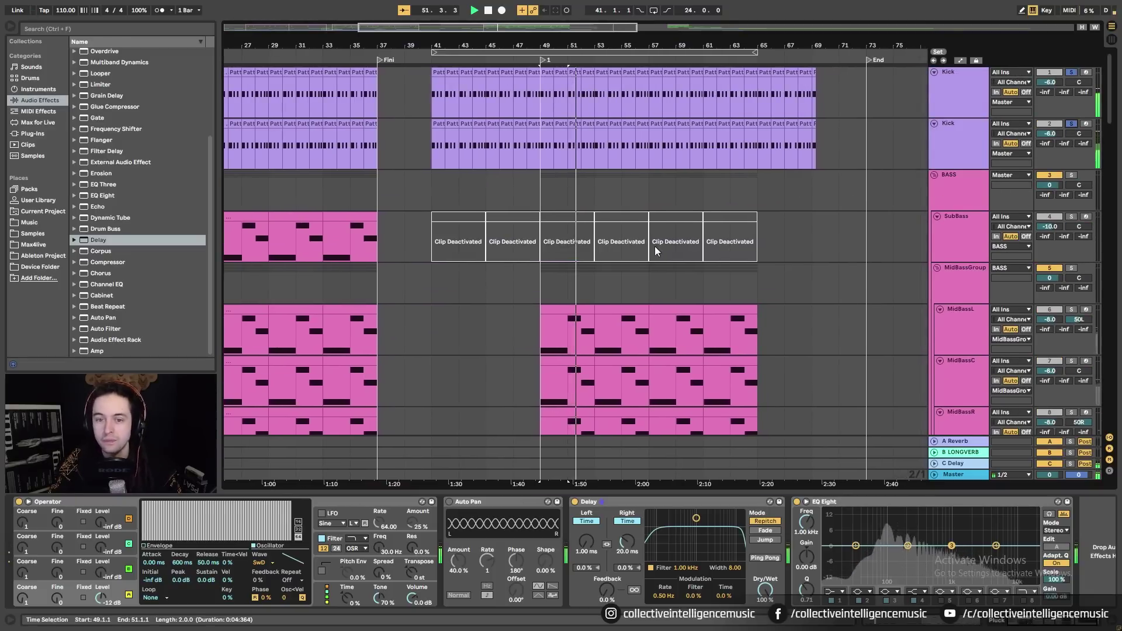
scroll(636, 328, "down", 10)
scroll(650, 332, "down", 10)
scroll(652, 337, "up", 10)
scroll(1102, 244, "up", 5)
left_click_drag(1101, 240, 1105, 177)
left_click(1073, 207)
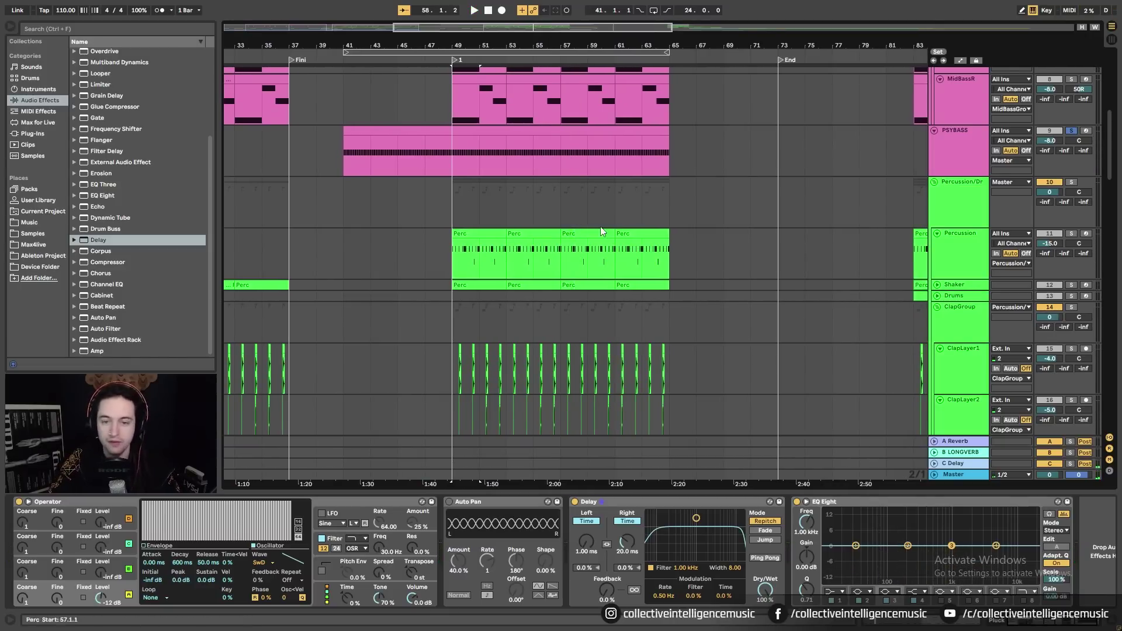
Make the first band of Pluck's EQ Eight a low-cut filter and set its frequency to 108 Hz during playback
left_click(836, 592)
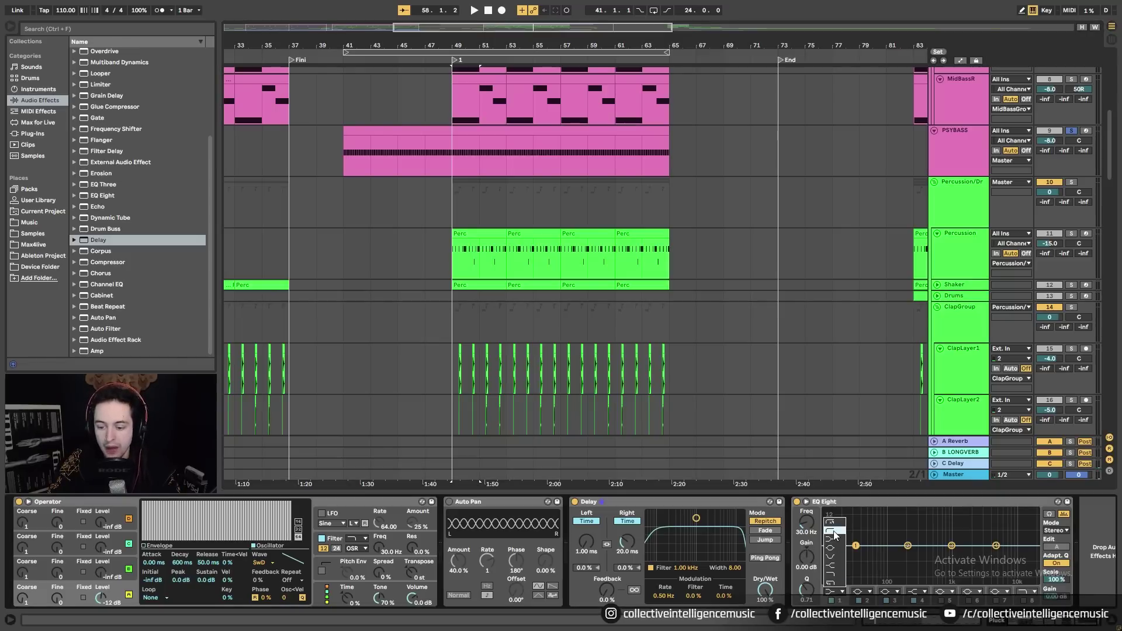
left_click(834, 532)
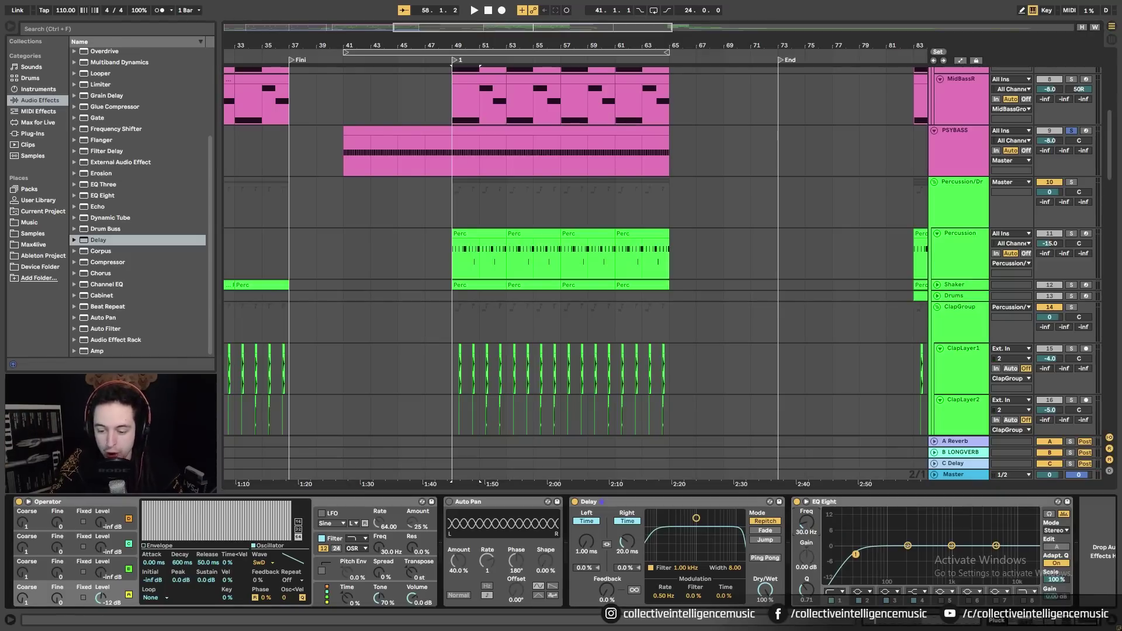
key("space")
left_click_drag(806, 522, 805, 523)
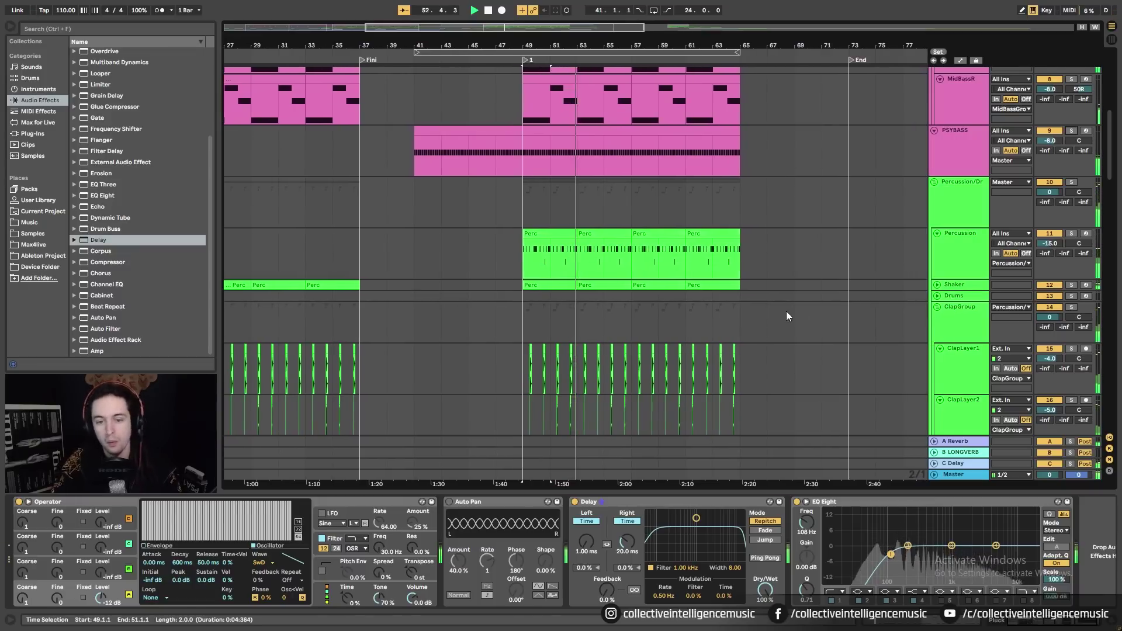
scroll(786, 311, "down", 3)
scroll(790, 314, "down", 6)
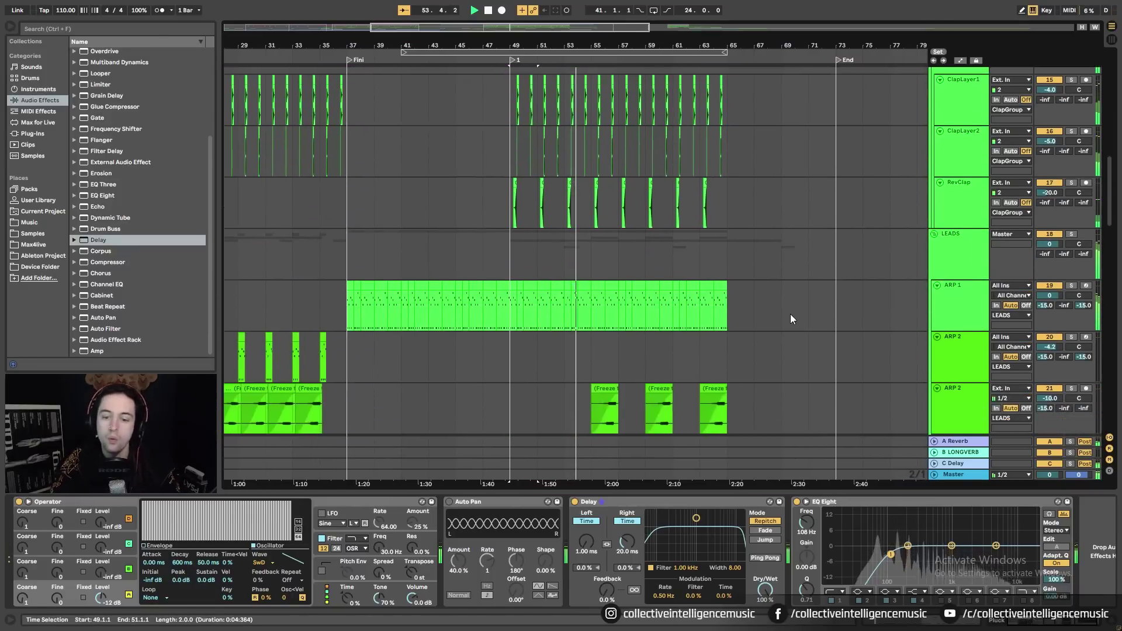
Review the lead and atmosphere tracks up to the end during playback and inspect the Delay on ARP 1
scroll(790, 317, "down", 3)
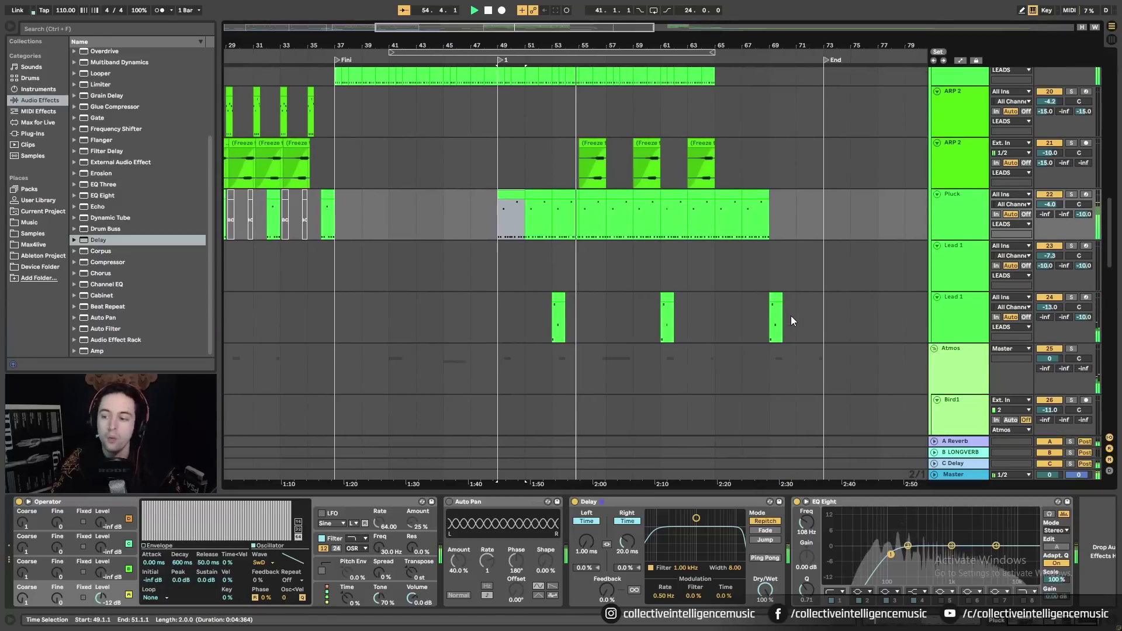
scroll(790, 320, "down", 4)
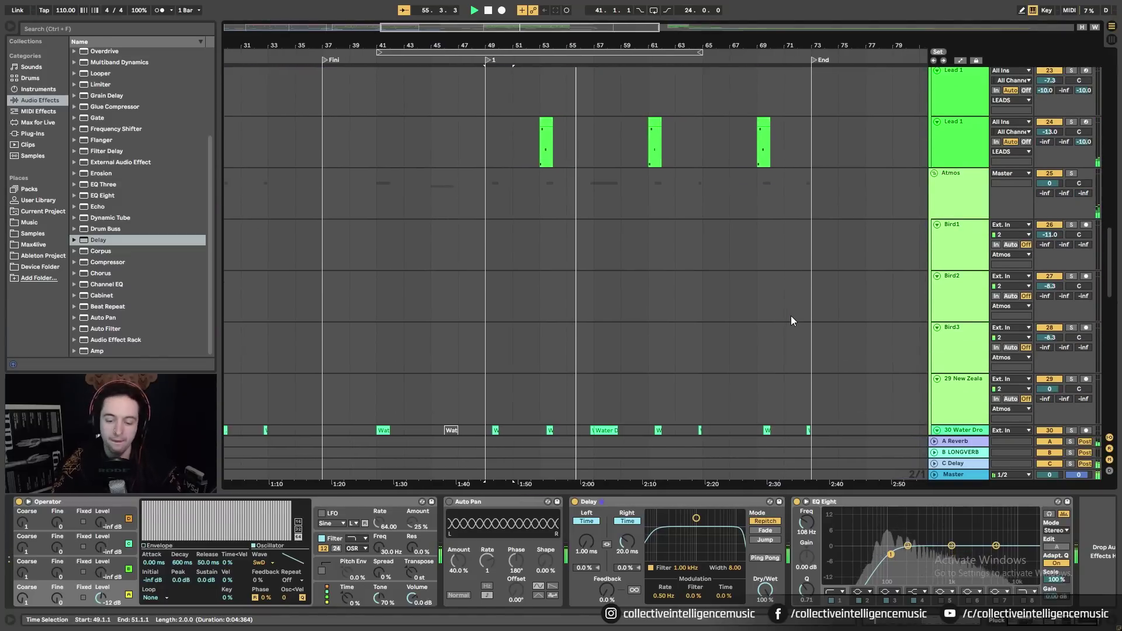
scroll(792, 316, "down", 1)
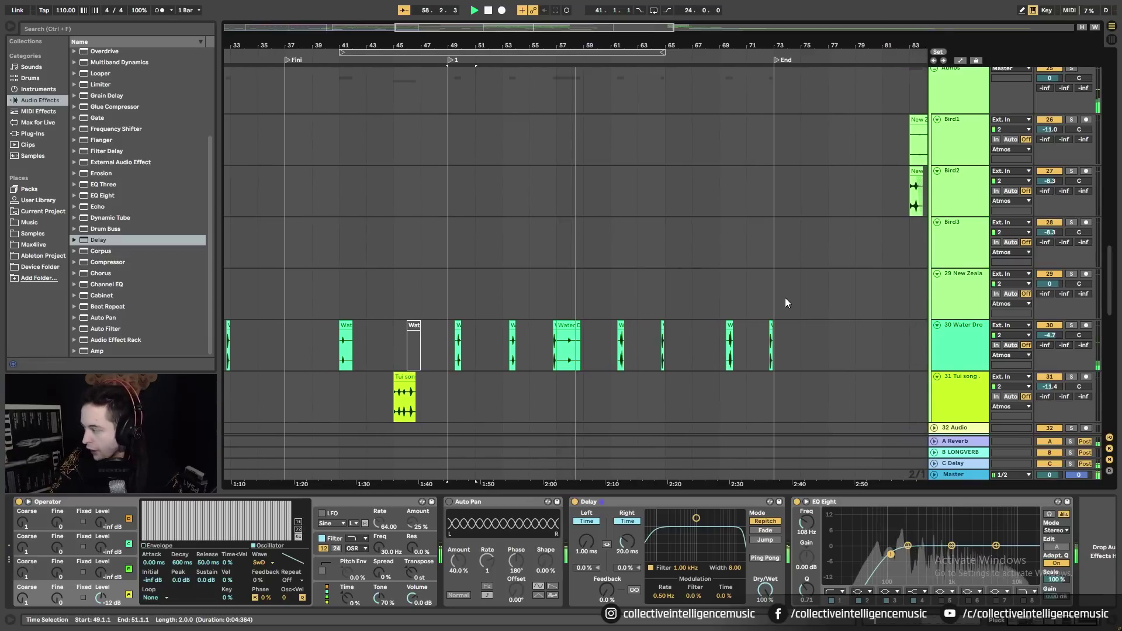
left_click_drag(705, 46, 701, 13)
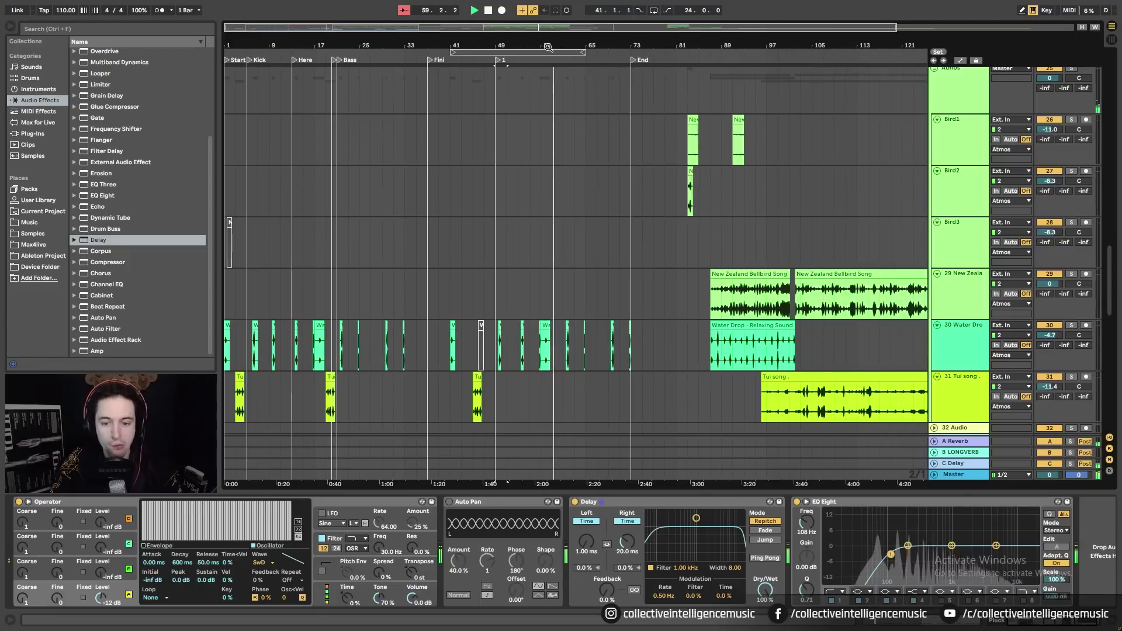
scroll(573, 183, "up", 10)
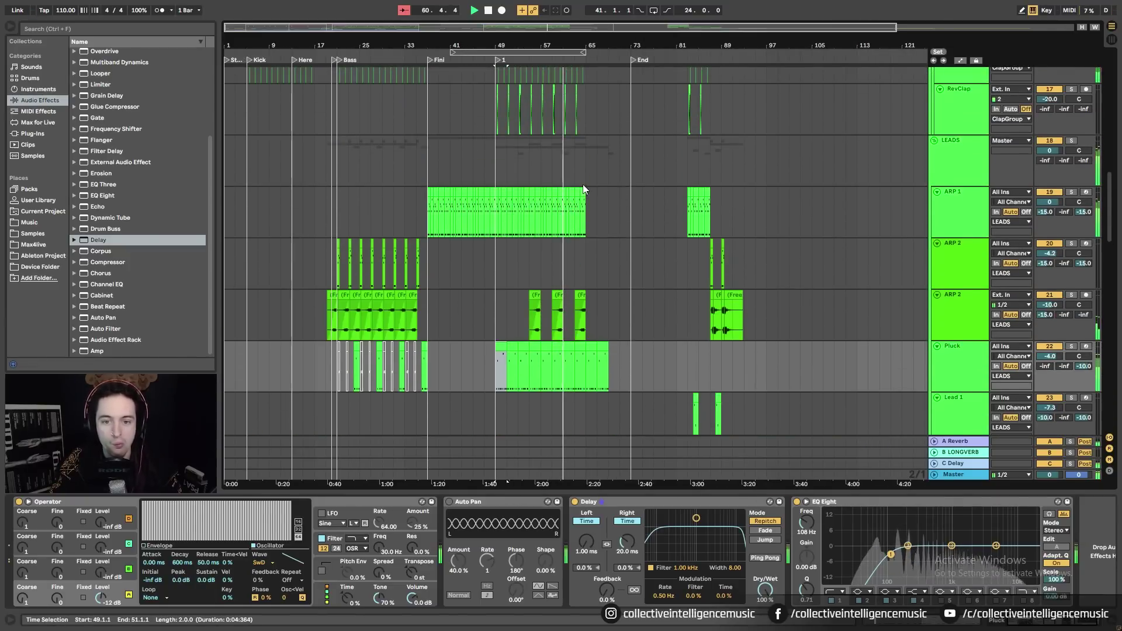
left_click(969, 204)
right_click(294, 592)
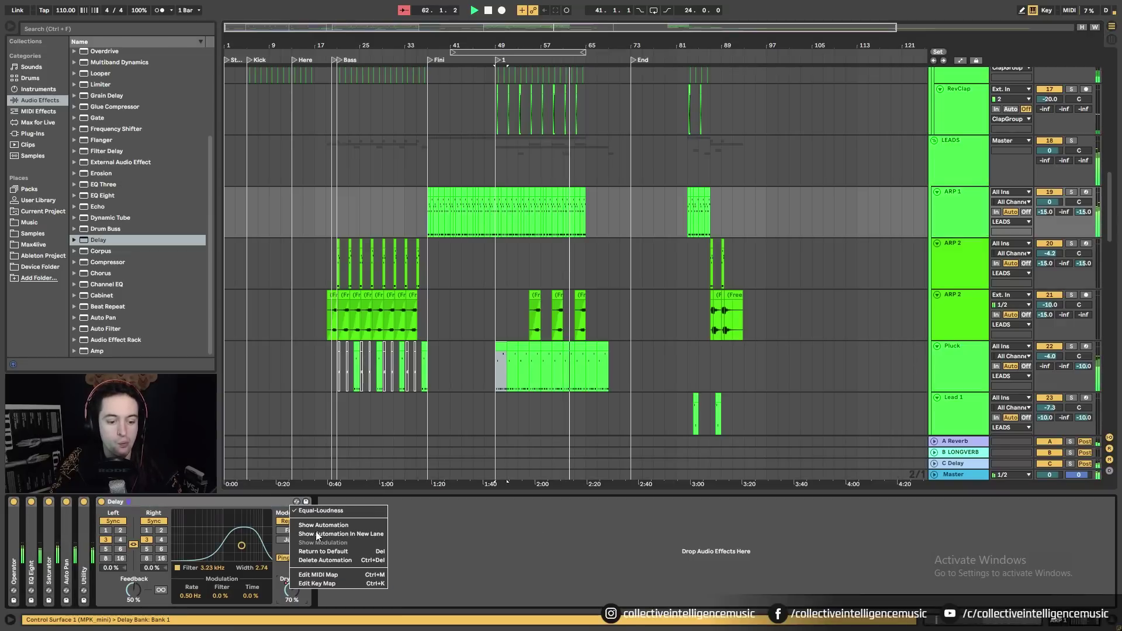
left_click(471, 569)
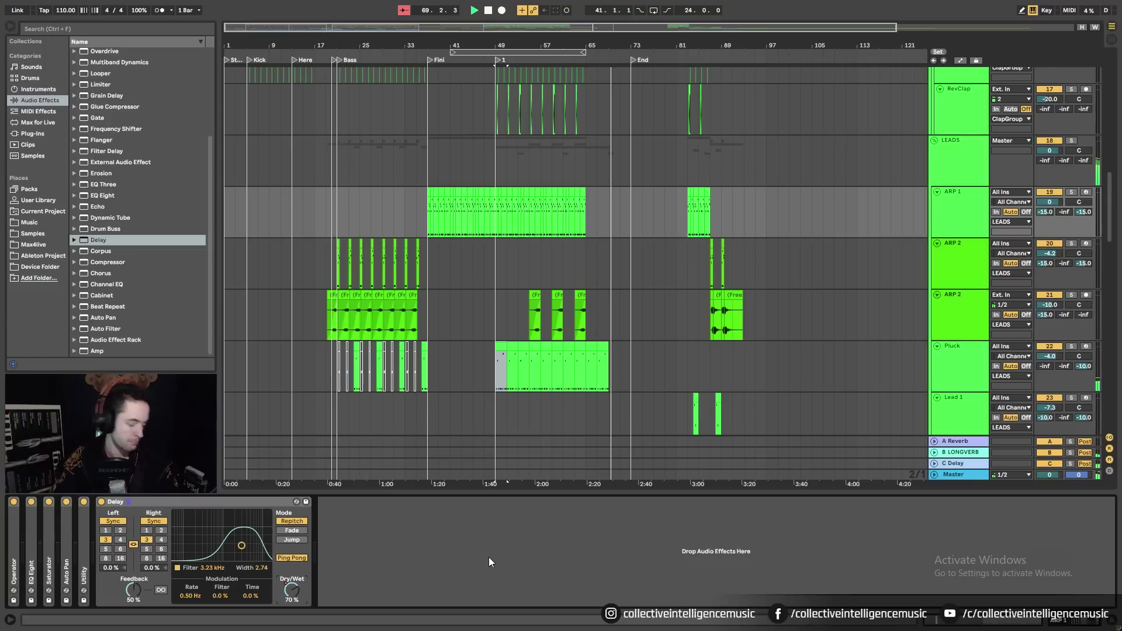
Stop playback and delete the bar 69 clip from the lower Lead 1 track
scroll(584, 351, "down", 3)
key("space")
left_click(610, 313)
left_click(610, 313)
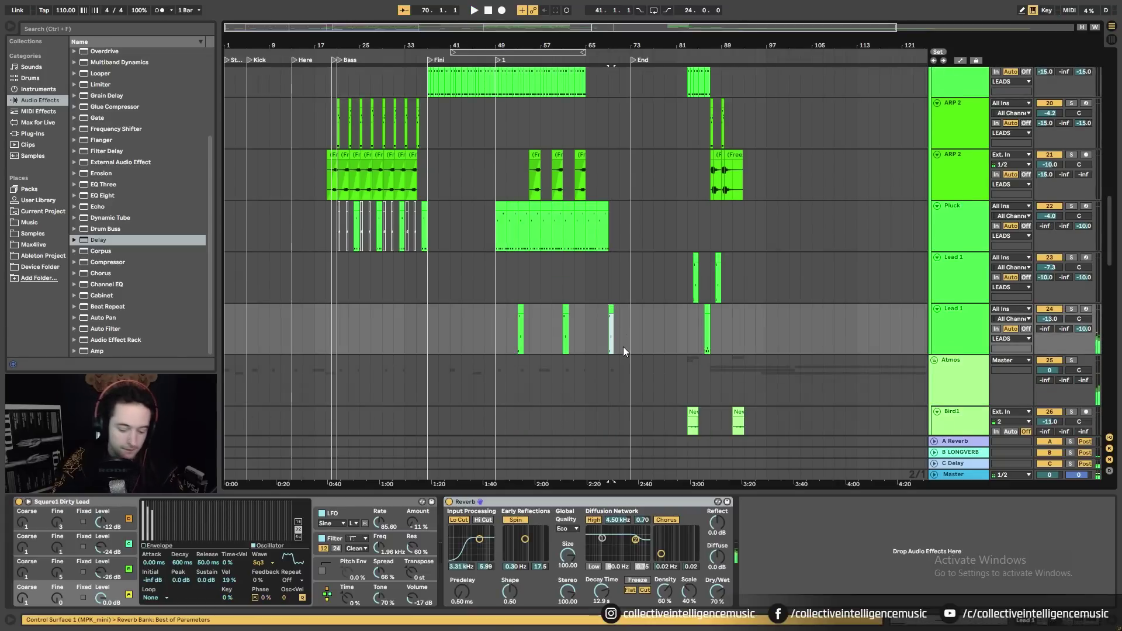
scroll(623, 346, "down", 1)
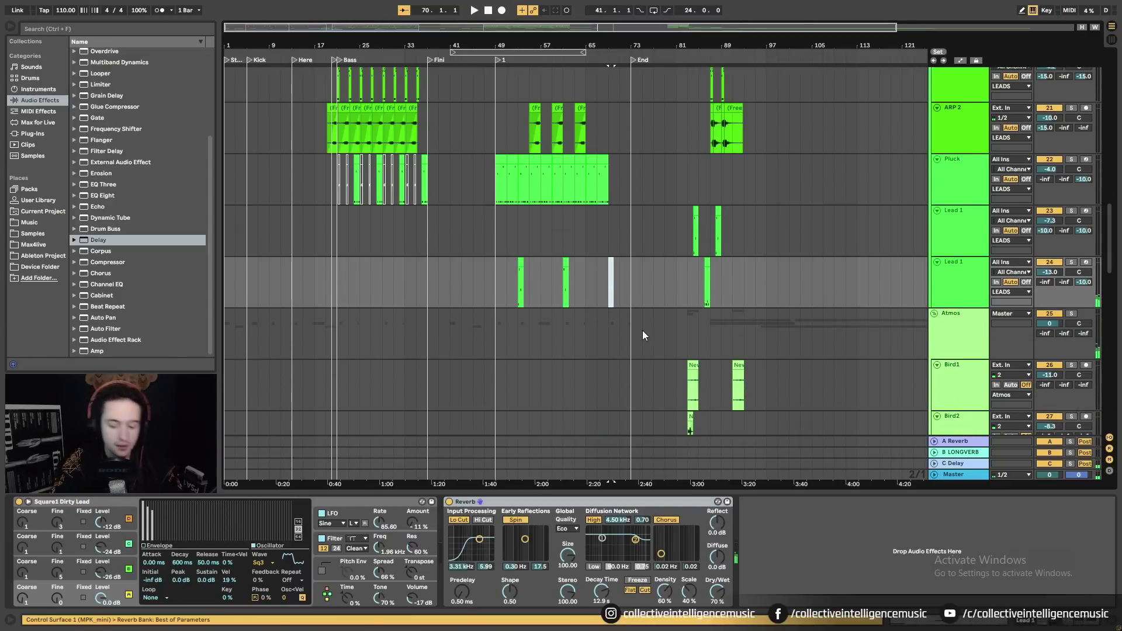
left_click(608, 287)
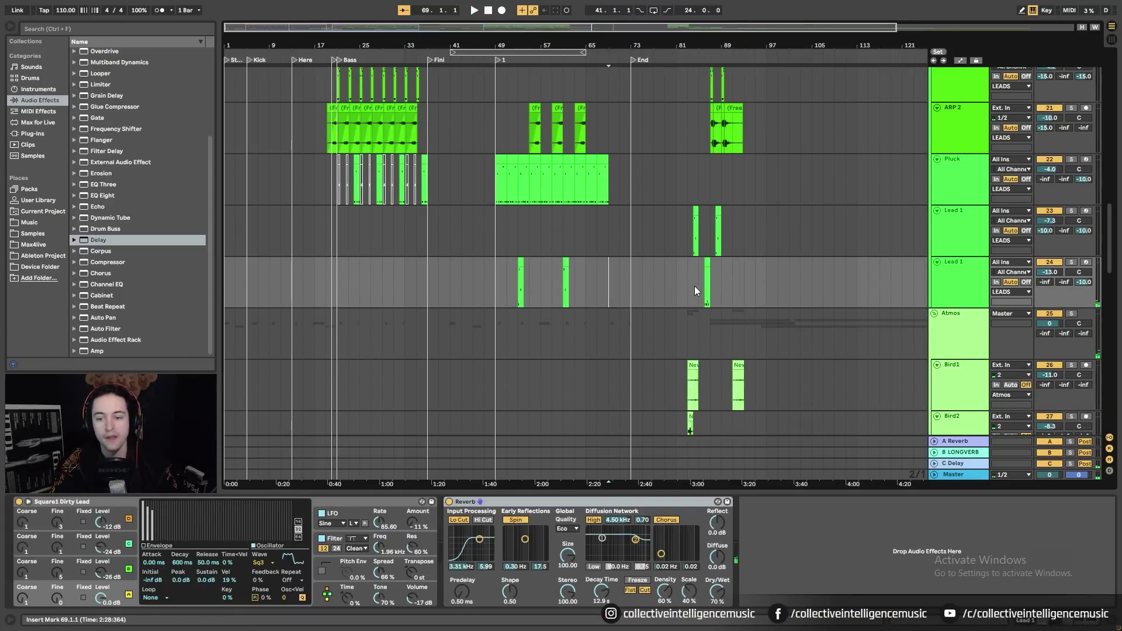
Solo the upper Lead 1 track, audition its clip at bar 83 and move that clip to bar 41
scroll(708, 362, "down", 2)
left_click(695, 150)
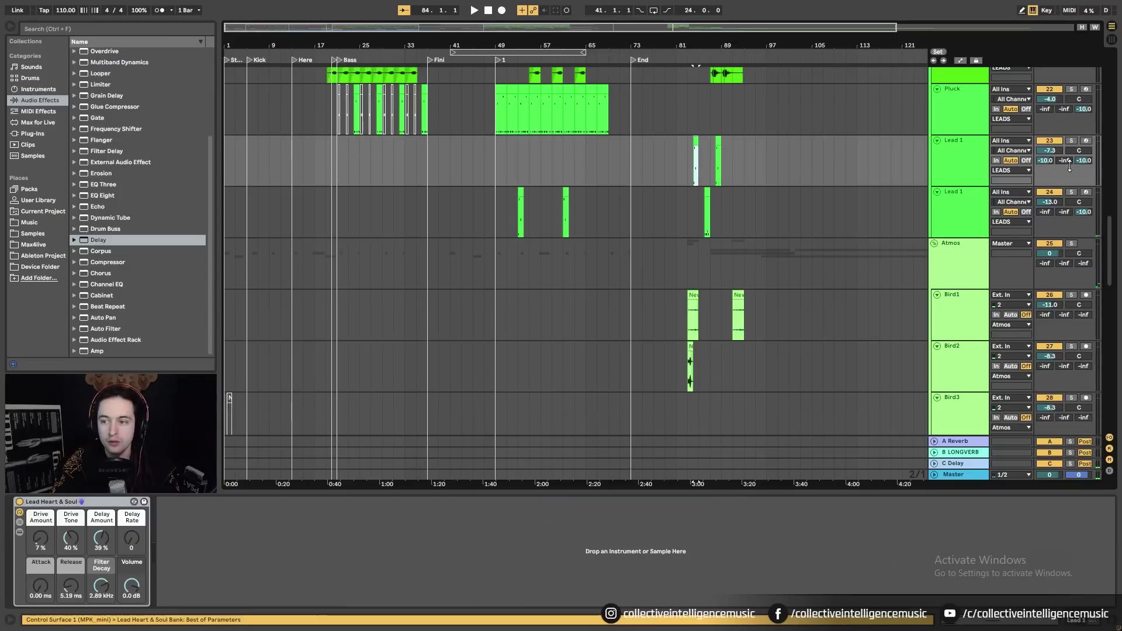
left_click(1071, 142)
key("space")
key("space")
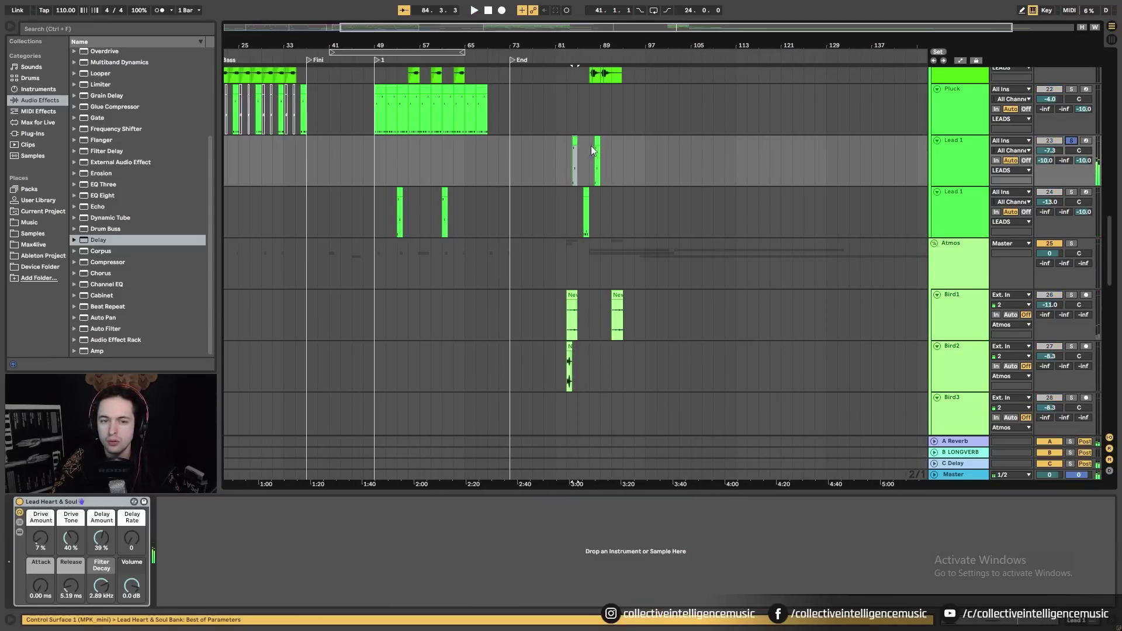
left_click_drag(488, 47, 604, 50)
left_click_drag(696, 143, 443, 168)
left_click_drag(443, 46, 593, 26)
Copy the Reverb from the lower Lead 1 track to the upper one and play its clip at bar 41
left_click(807, 211)
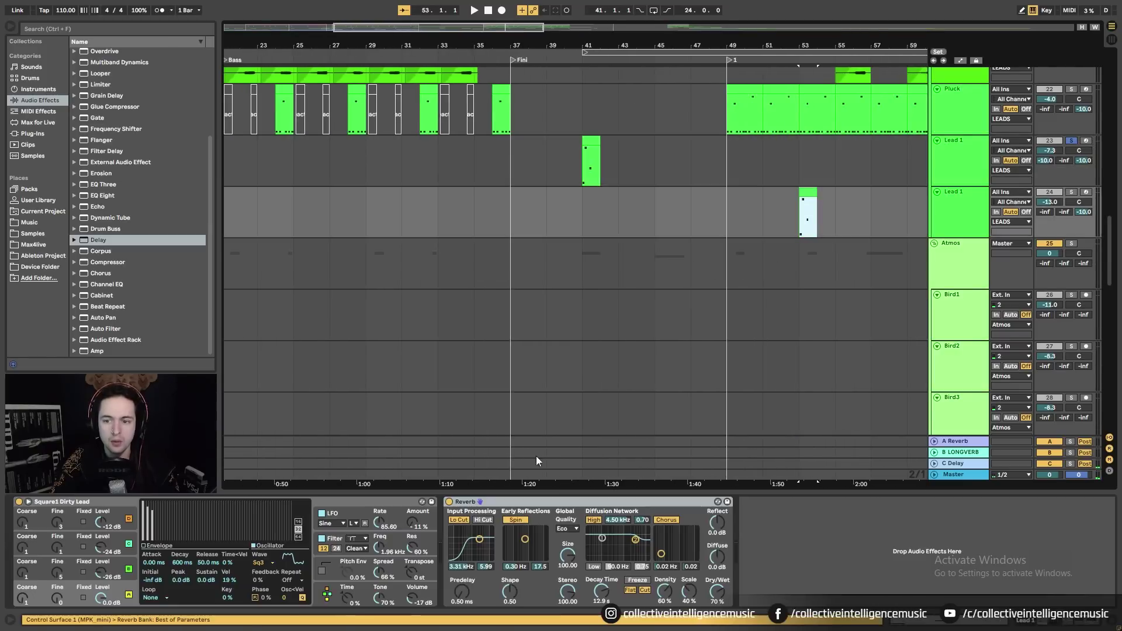
left_click(580, 167)
right_click(359, 578)
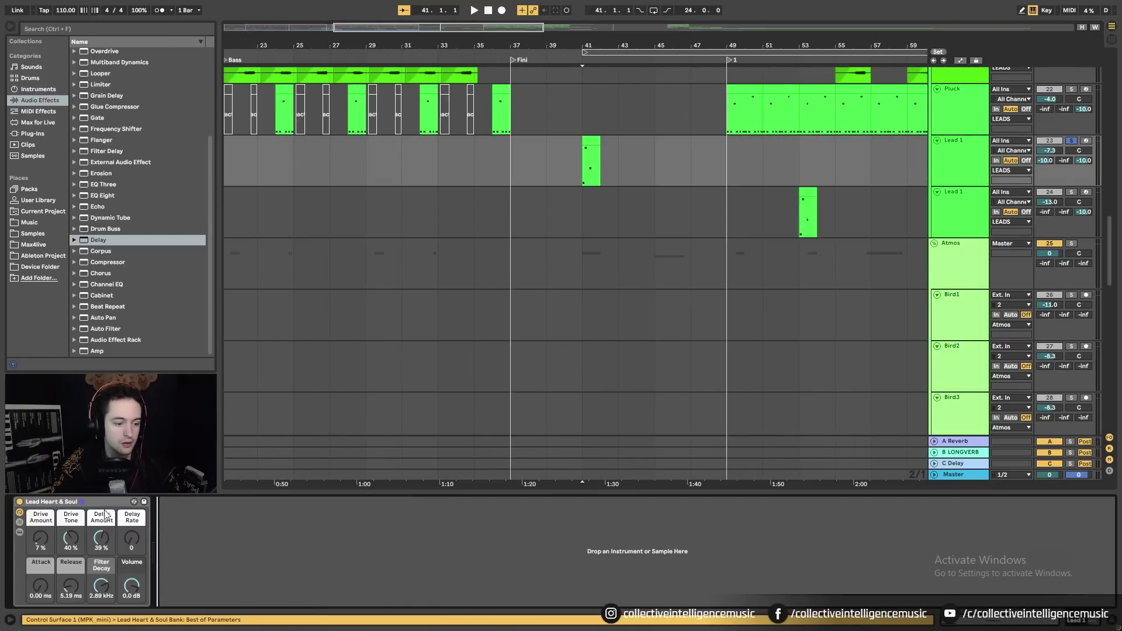
left_click(369, 583)
left_click(587, 155)
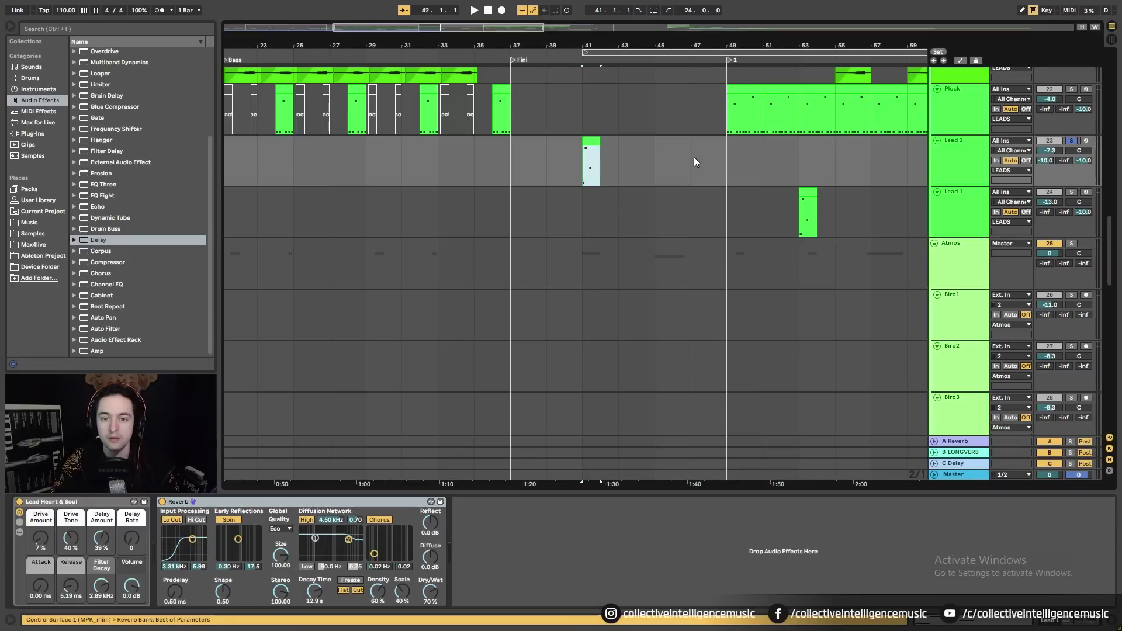
key("space")
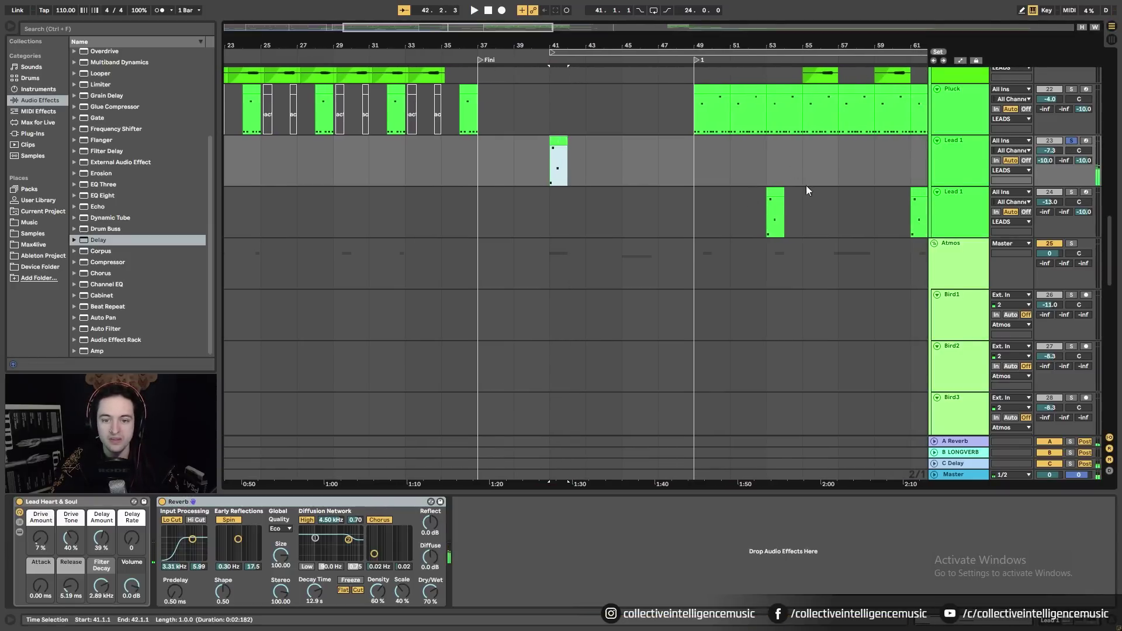
Move the upper Lead 1 clip from bar 41 to bar 57 and place a copy at bar 65
scroll(565, 141, "down", 3)
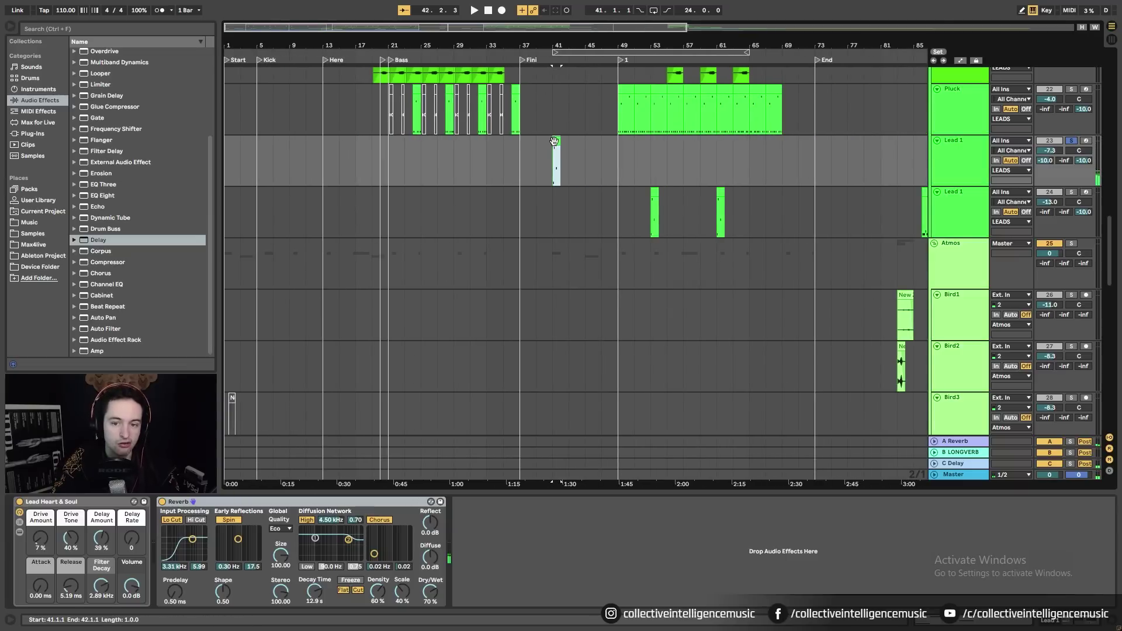
left_click_drag(554, 141, 687, 154)
left_click(760, 153)
key("ctrl+v")
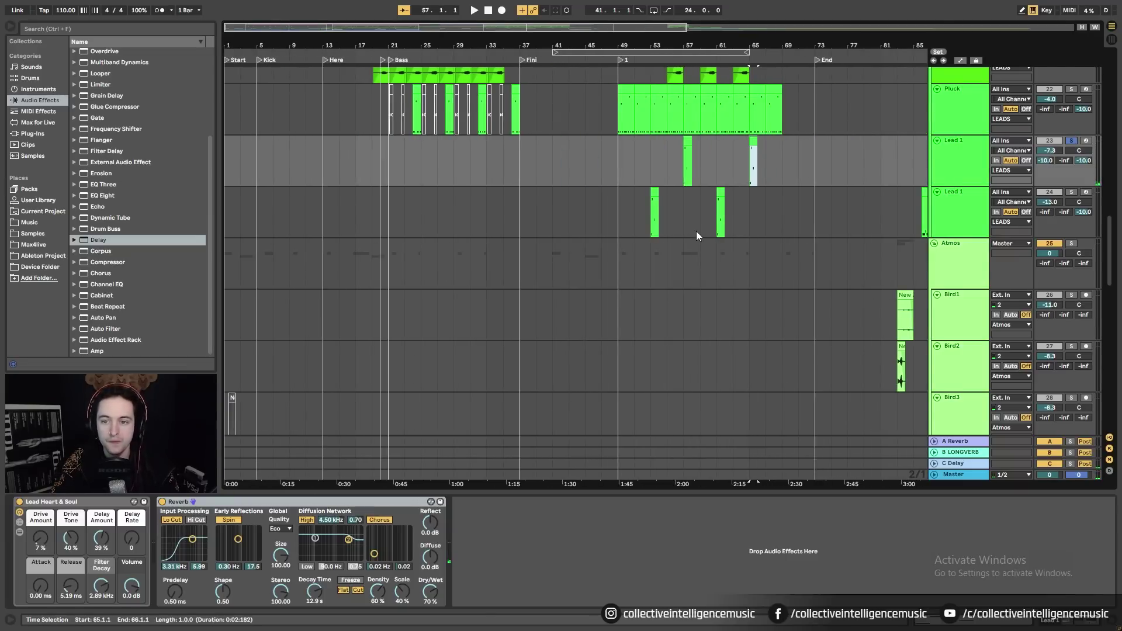
Unsolo the upper Lead 1 track and review the whole arrangement, from the kick and bass tracks down to the FX tracks
scroll(696, 232, "up", 3)
scroll(697, 236, "up", 2)
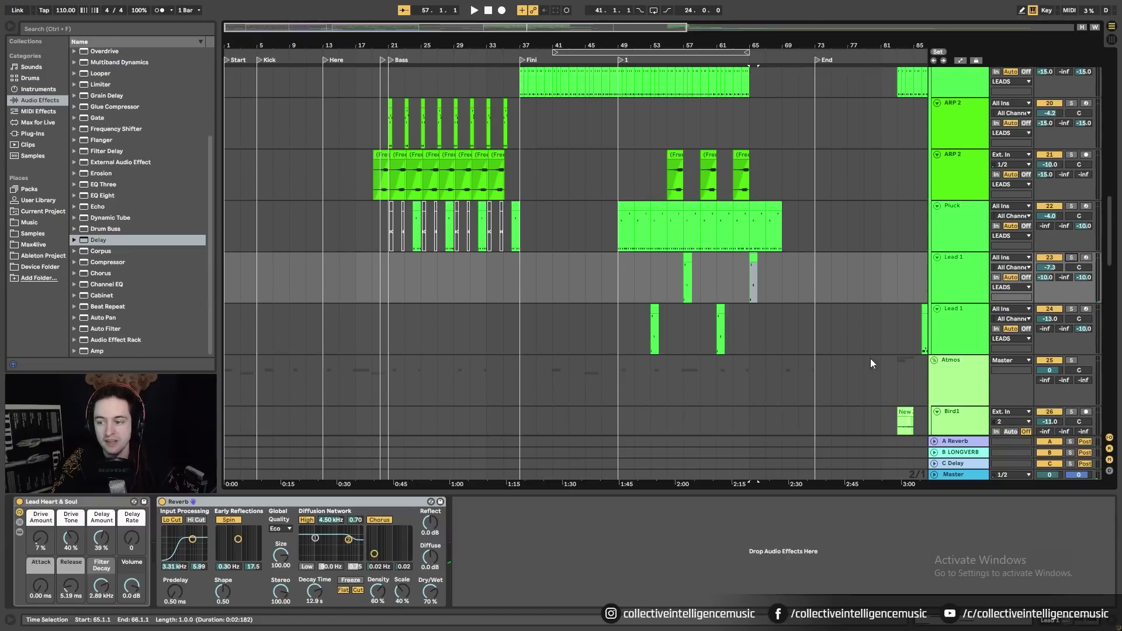
scroll(430, 253, "down", 5)
scroll(430, 252, "up", 10)
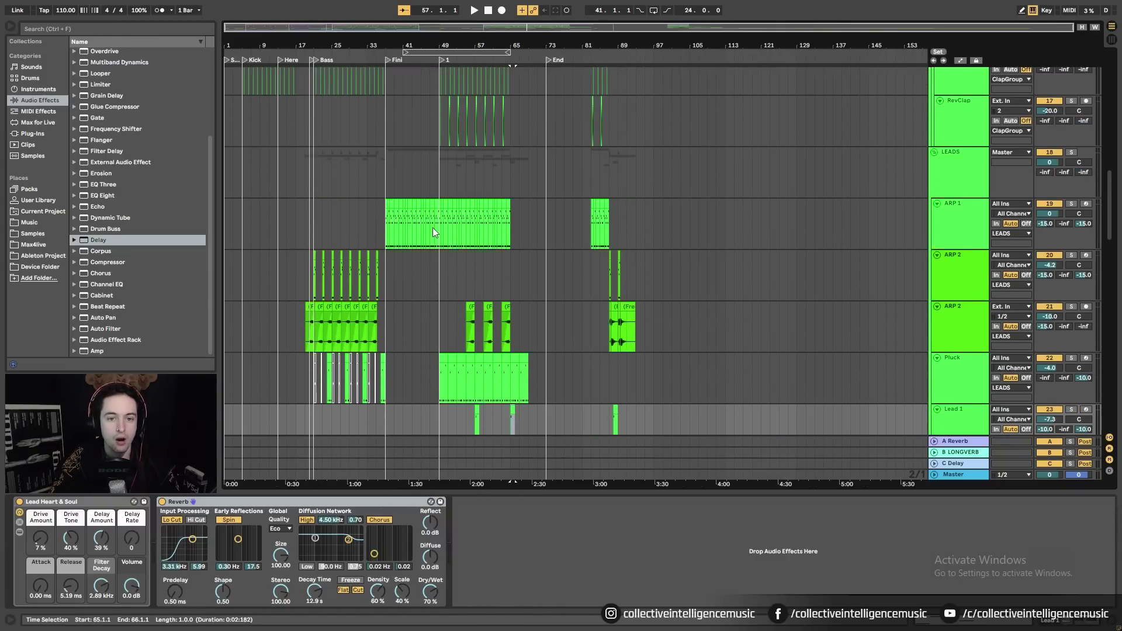
scroll(291, 172, "down", 15)
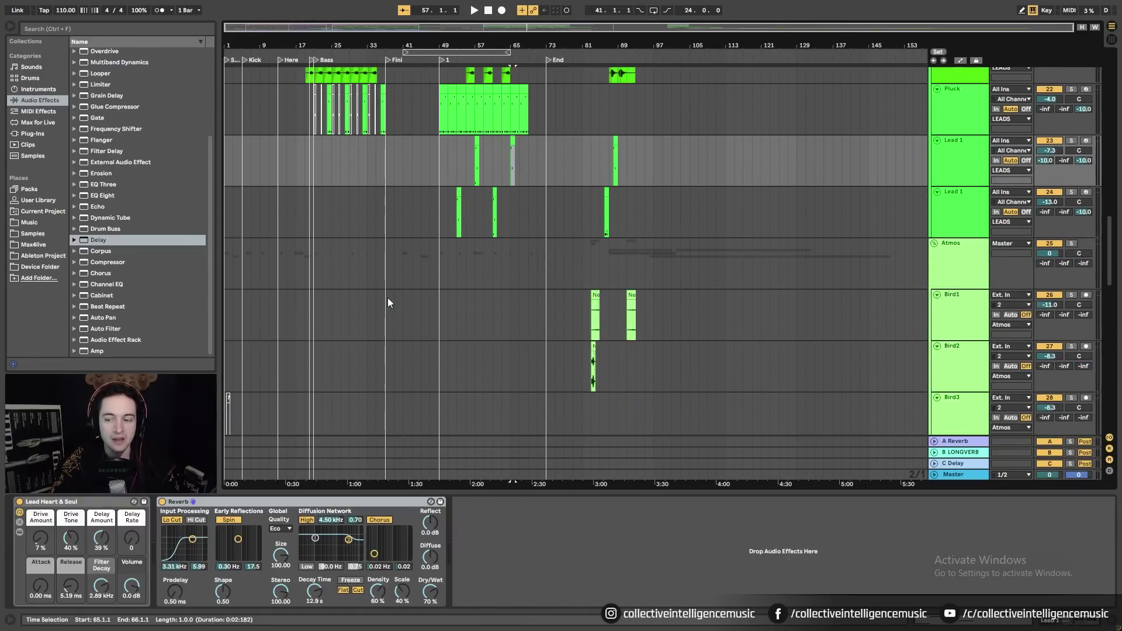
scroll(1094, 462, "down", 12)
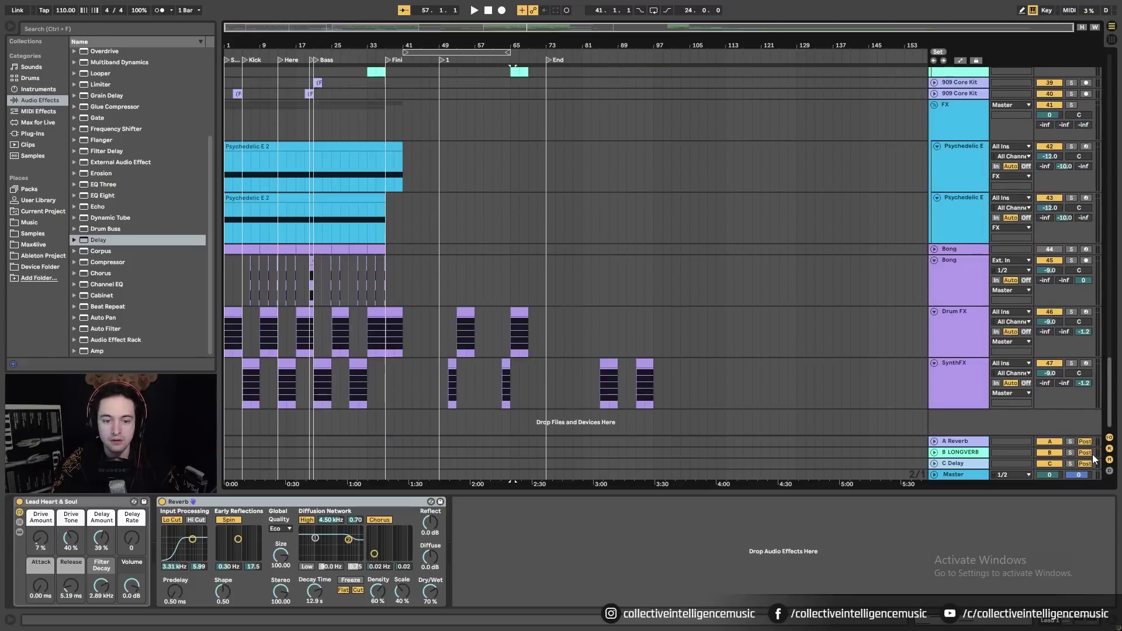
left_click_drag(1094, 461, 1107, 136)
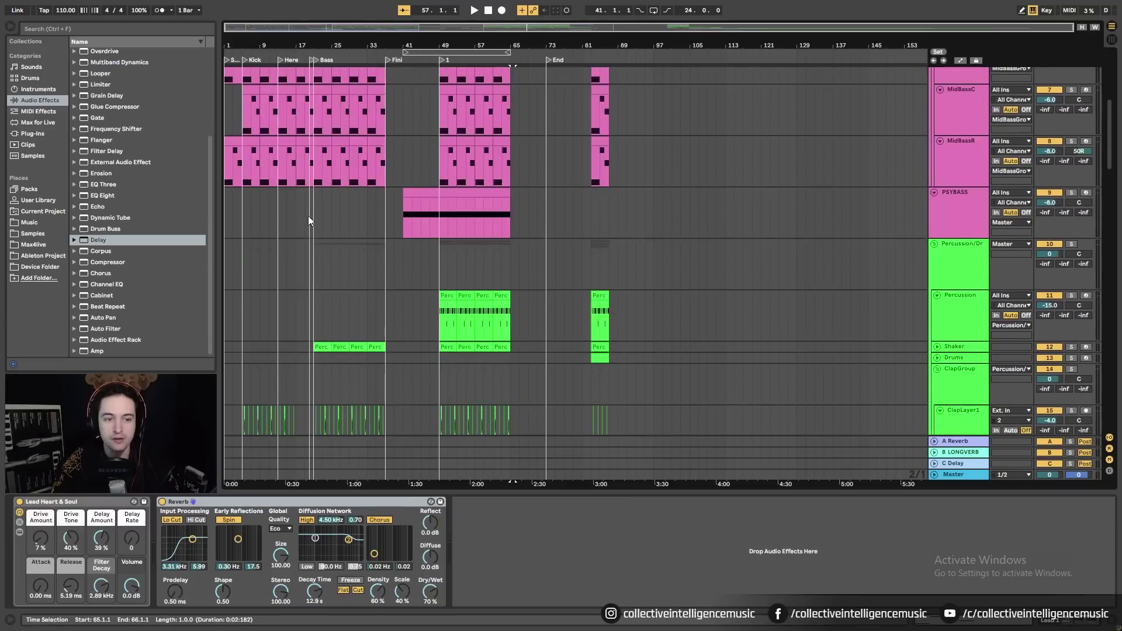
scroll(683, 258, "up", 4)
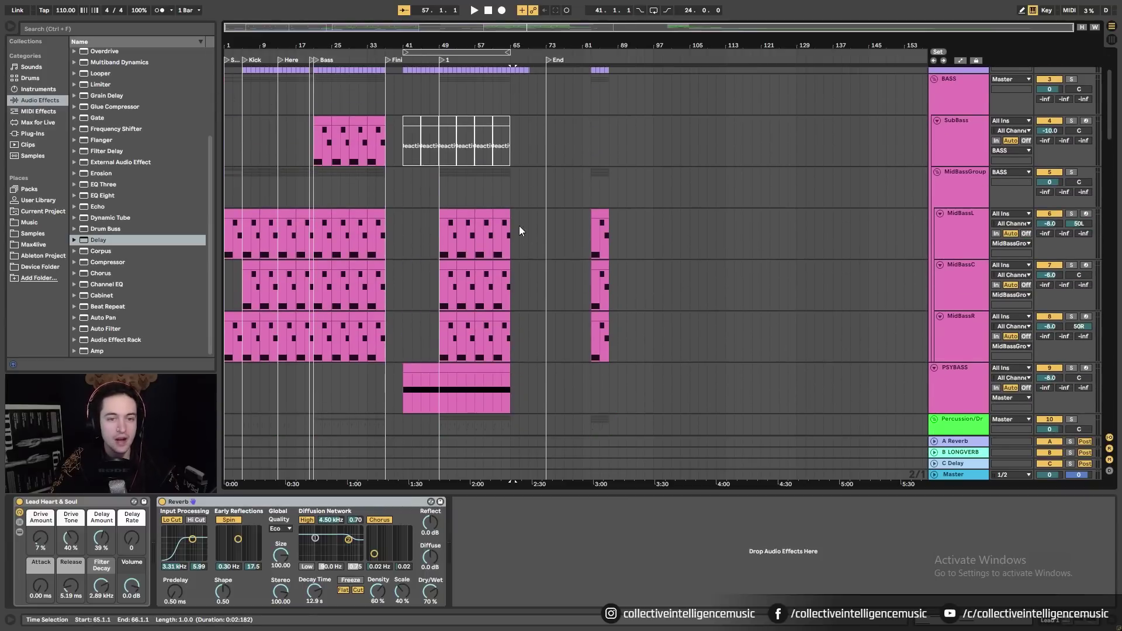
scroll(526, 237, "up", 2)
scroll(576, 175, "up", 1)
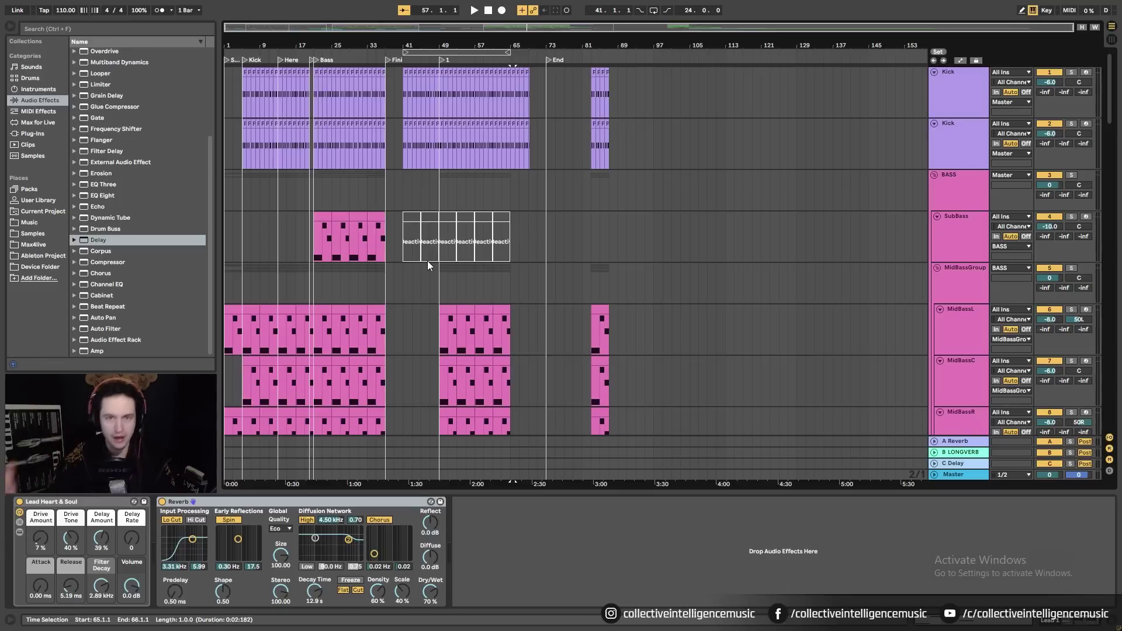
scroll(426, 261, "down", 5)
scroll(427, 206, "up", 4)
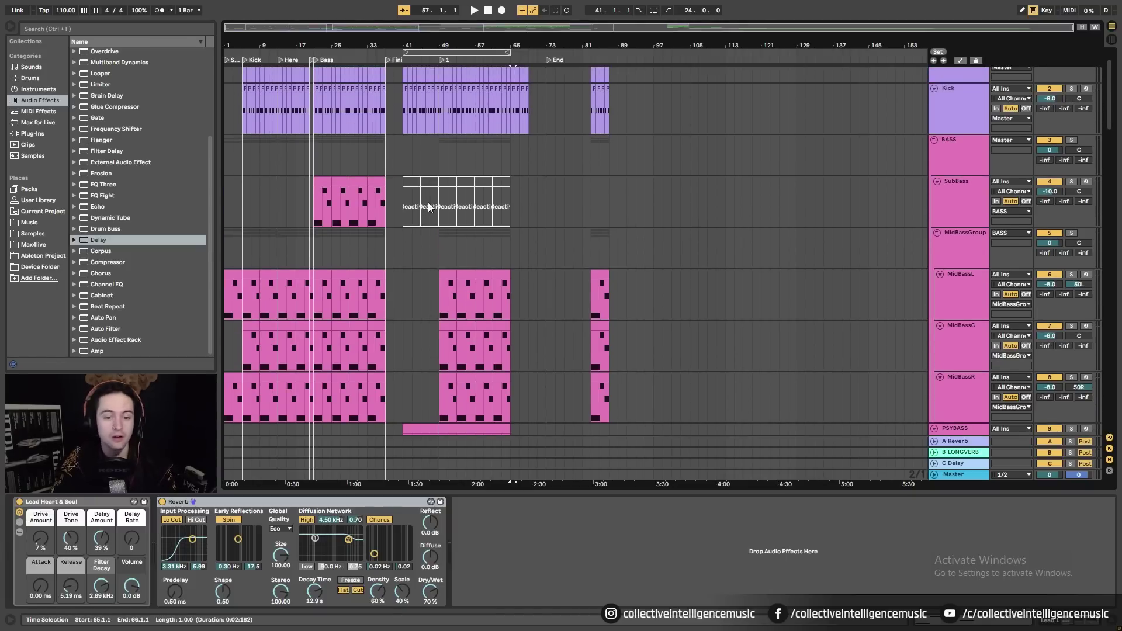
scroll(425, 204, "down", 8)
scroll(356, 286, "down", 4)
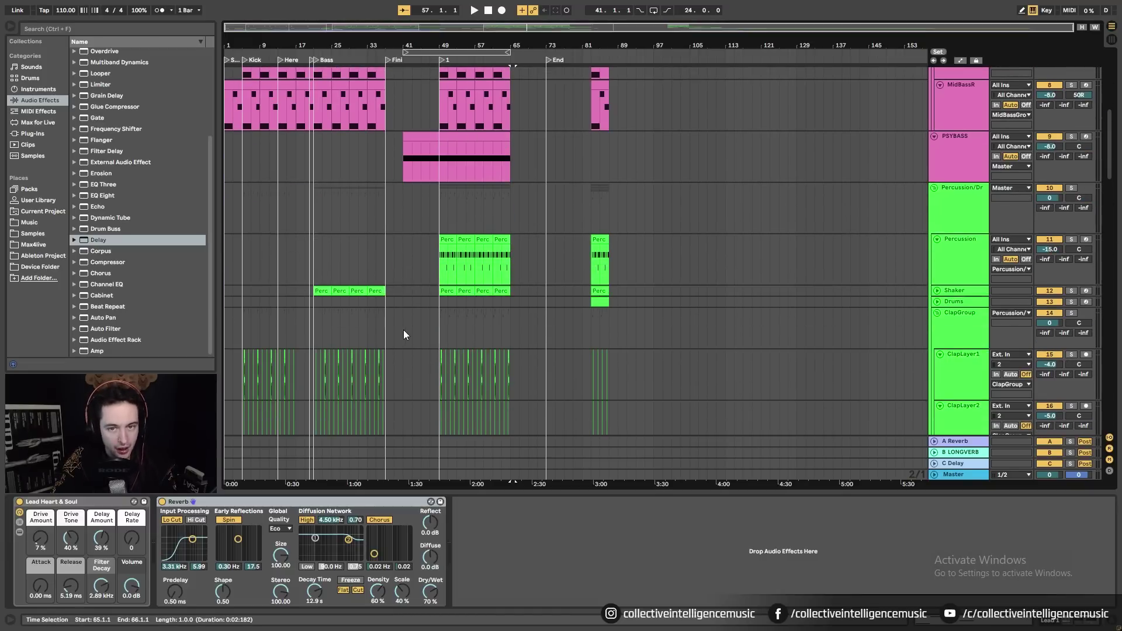
scroll(404, 324, "up", 12)
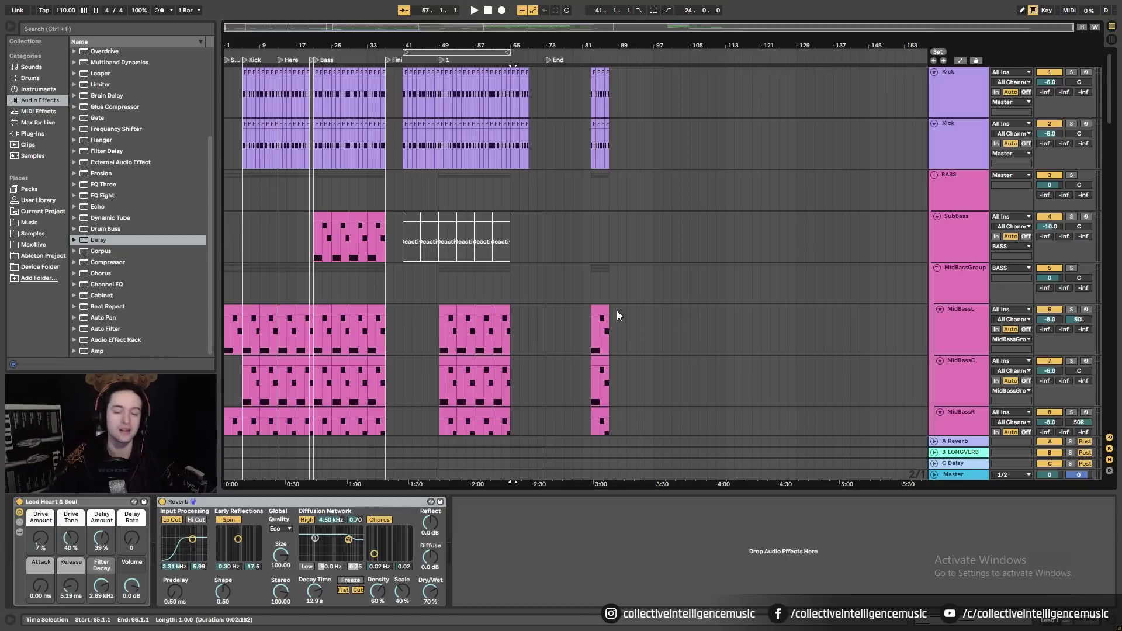
Examine when the bass layers play by highlighting SubBass from bar 1 to 73 and MidBassC from bar 3 onward
left_click_drag(548, 239, 215, 257)
left_click_drag(226, 209, 547, 237)
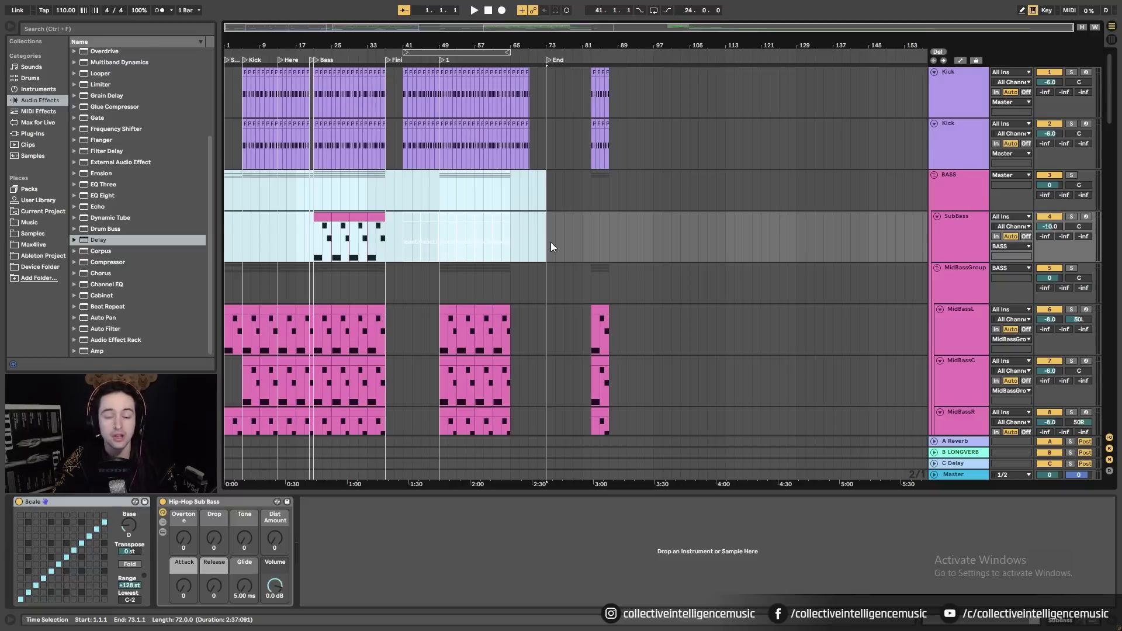
scroll(461, 266, "down", 6)
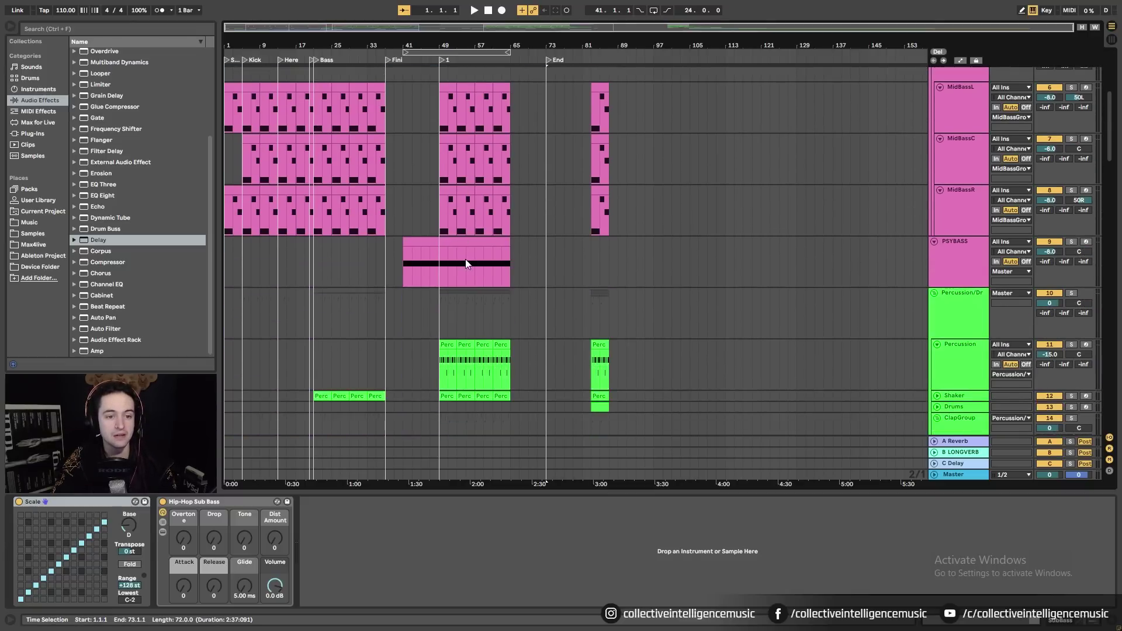
scroll(465, 259, "up", 3)
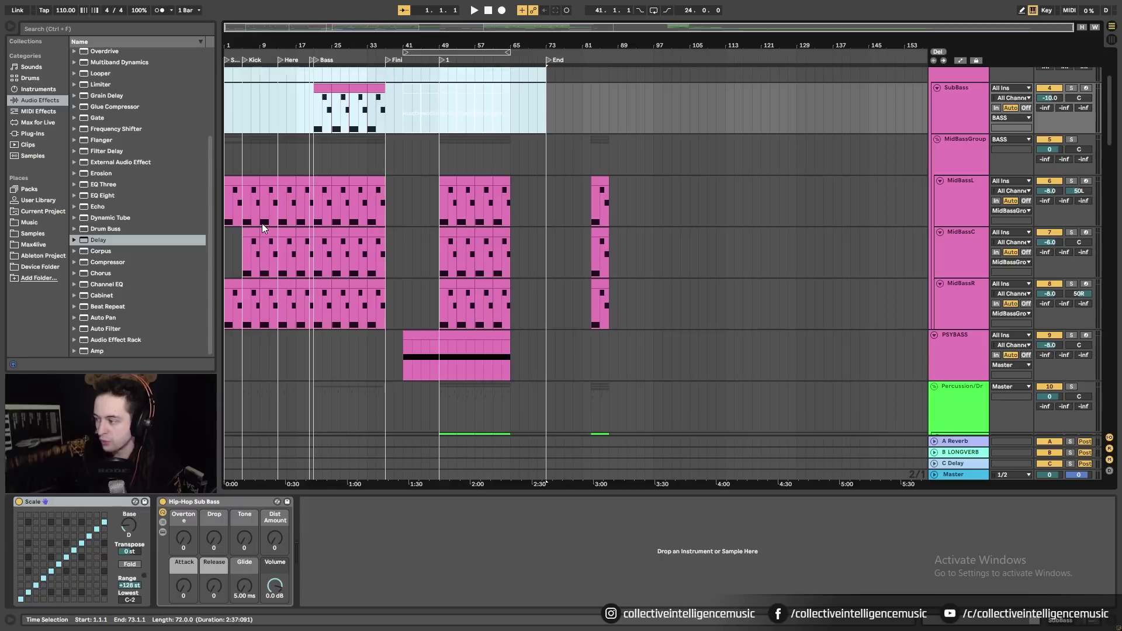
left_click_drag(230, 238, 420, 251)
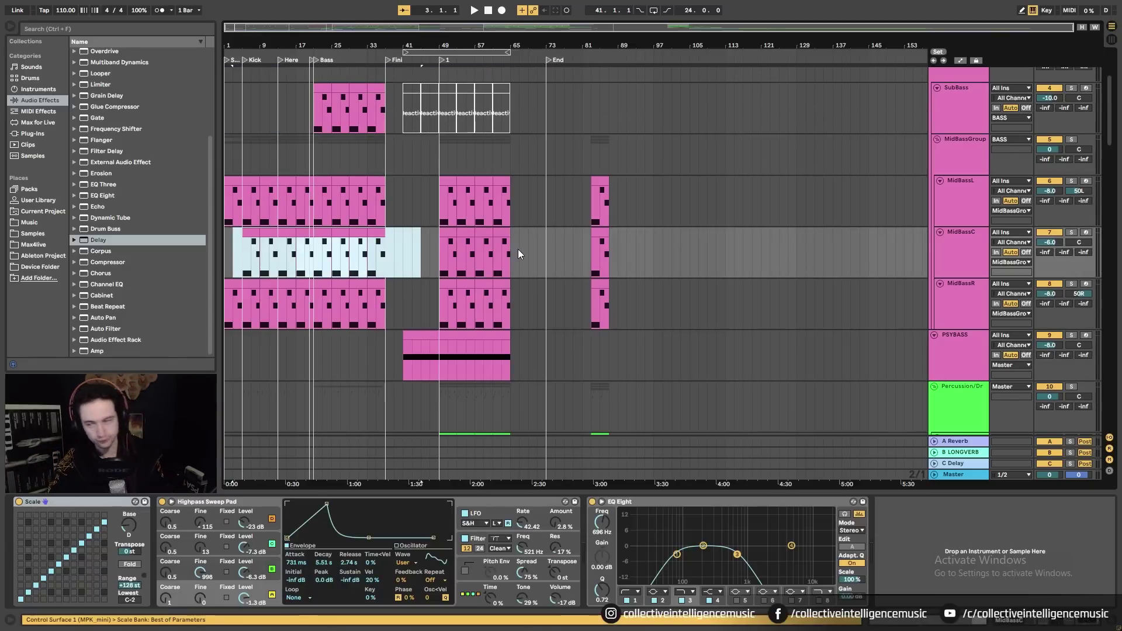